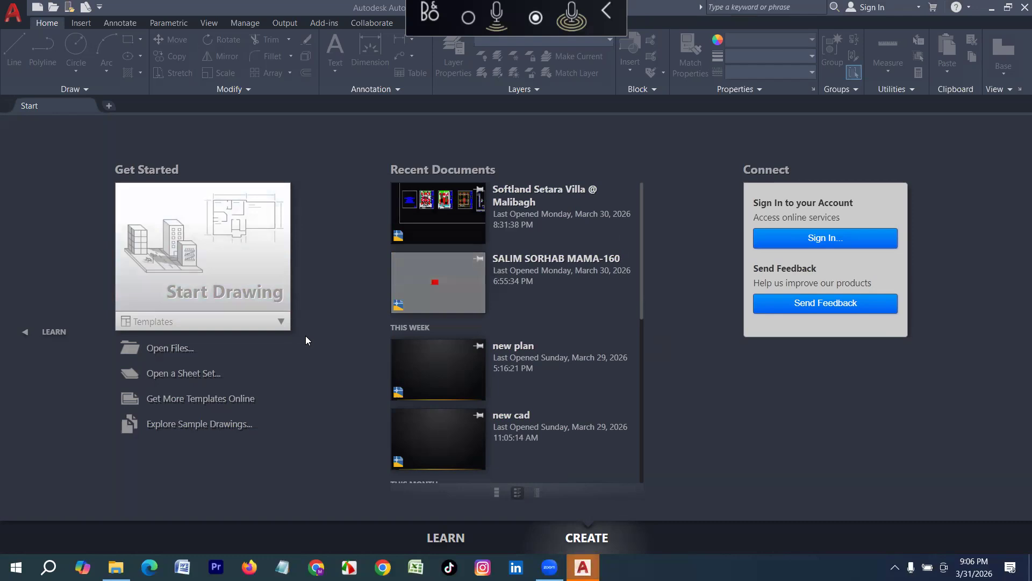
# Start a new drawing and turn off the grid display.
pyautogui.click(211, 247)
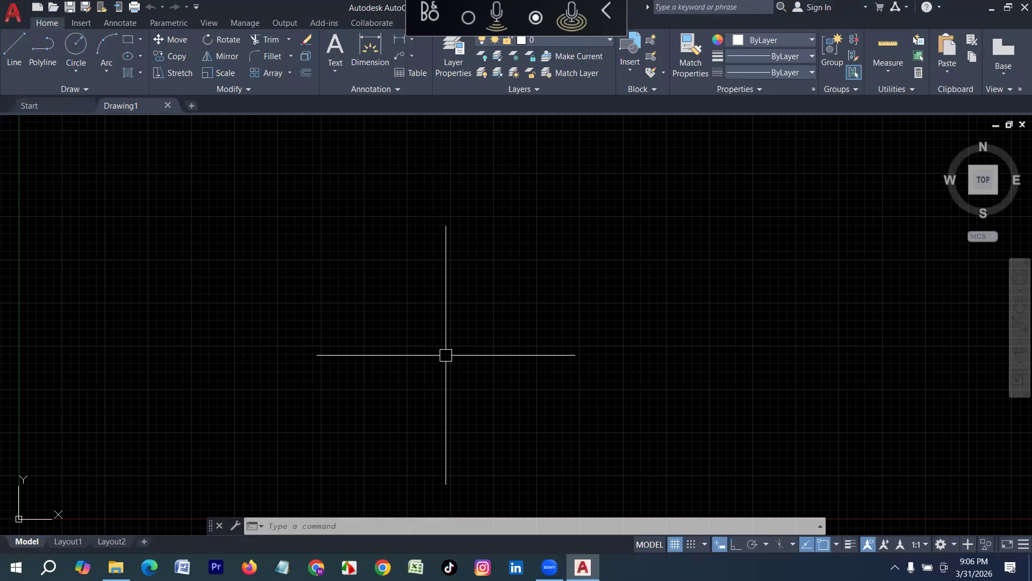
pyautogui.press('F7')
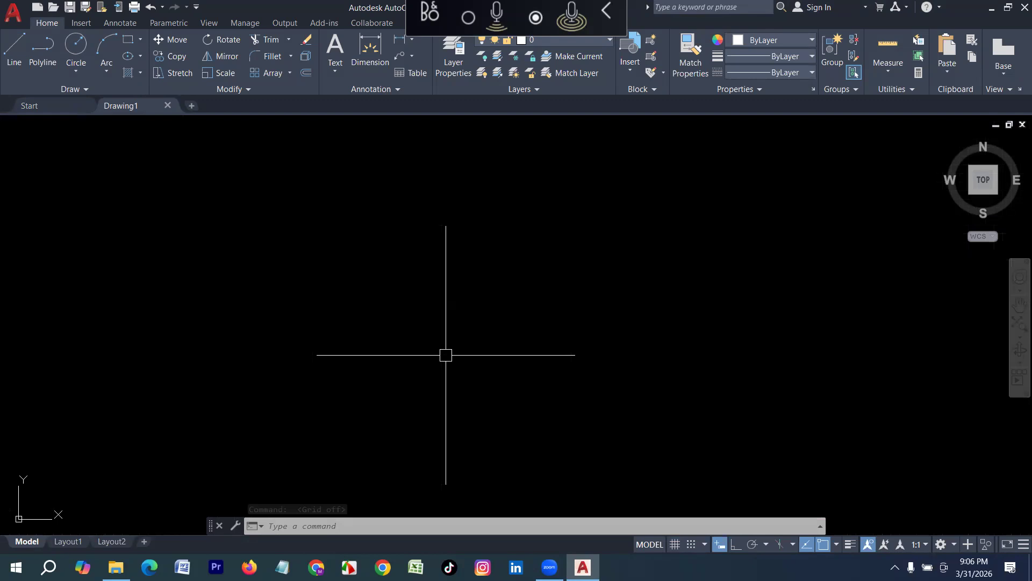
pyautogui.press('F7')
pyautogui.press('F7')
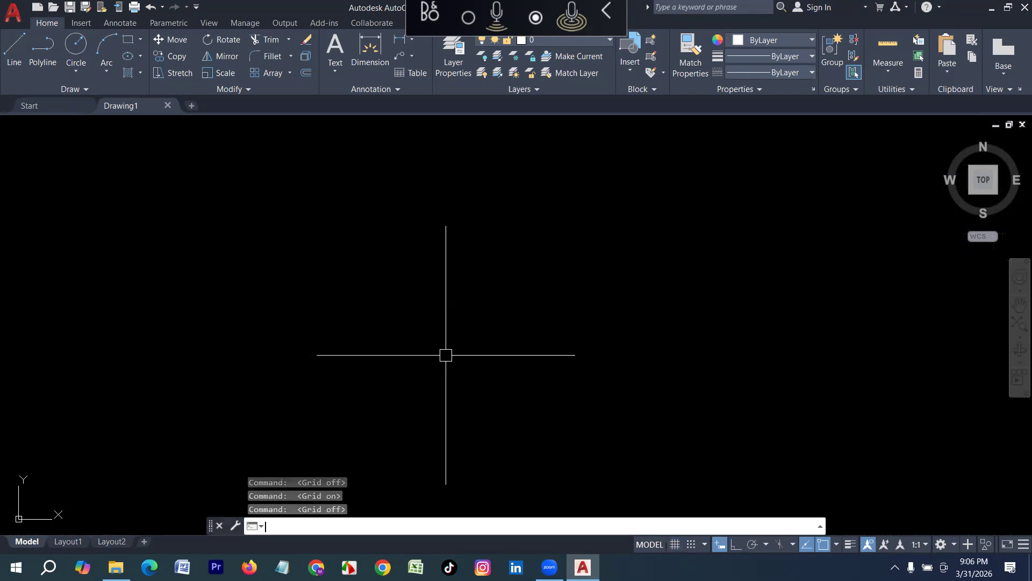
pyautogui.click(677, 544)
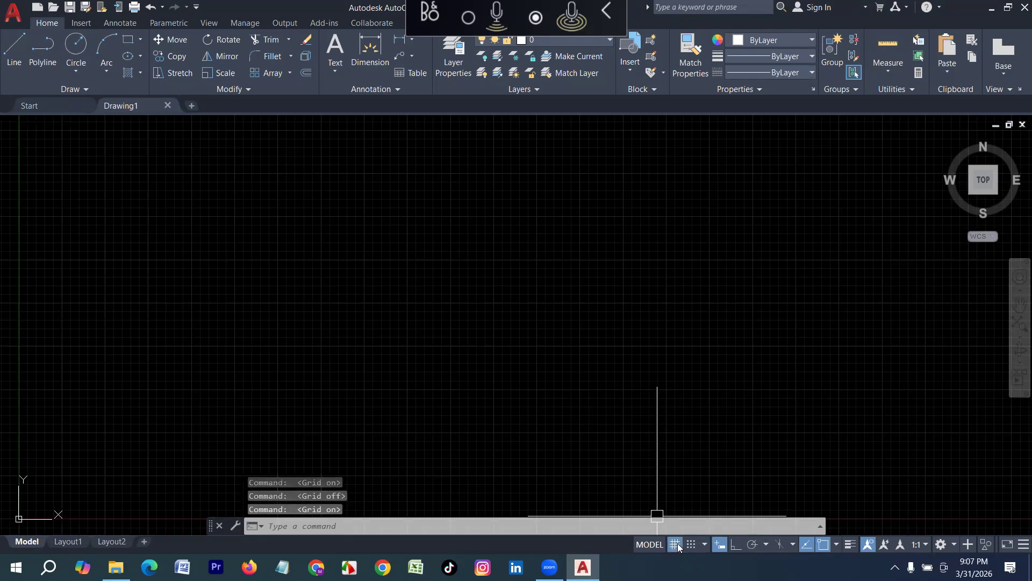
pyautogui.click(676, 544)
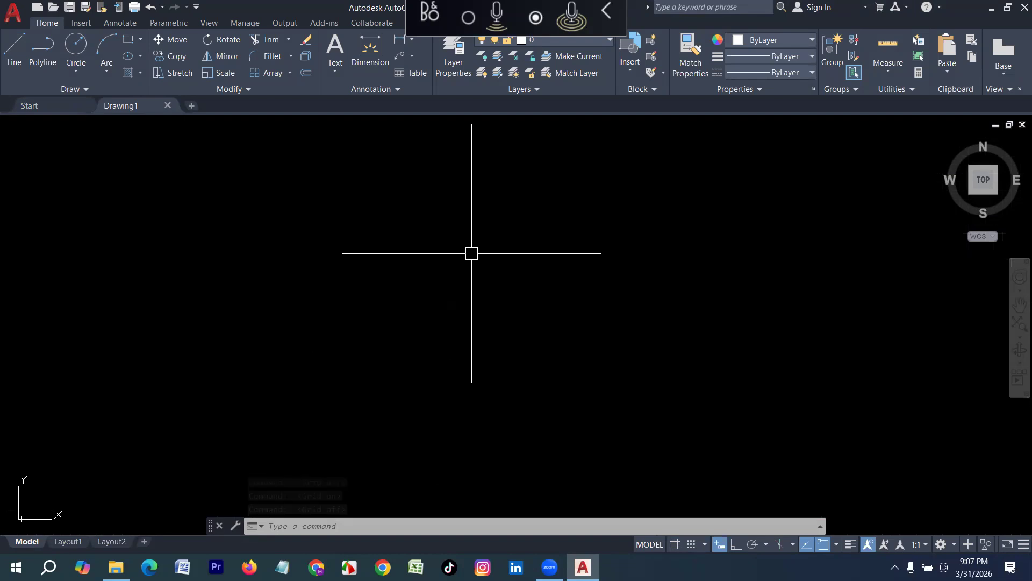
# Set the drawing's length units to Architectural with a precision of 0'-0".
pyautogui.write('u')
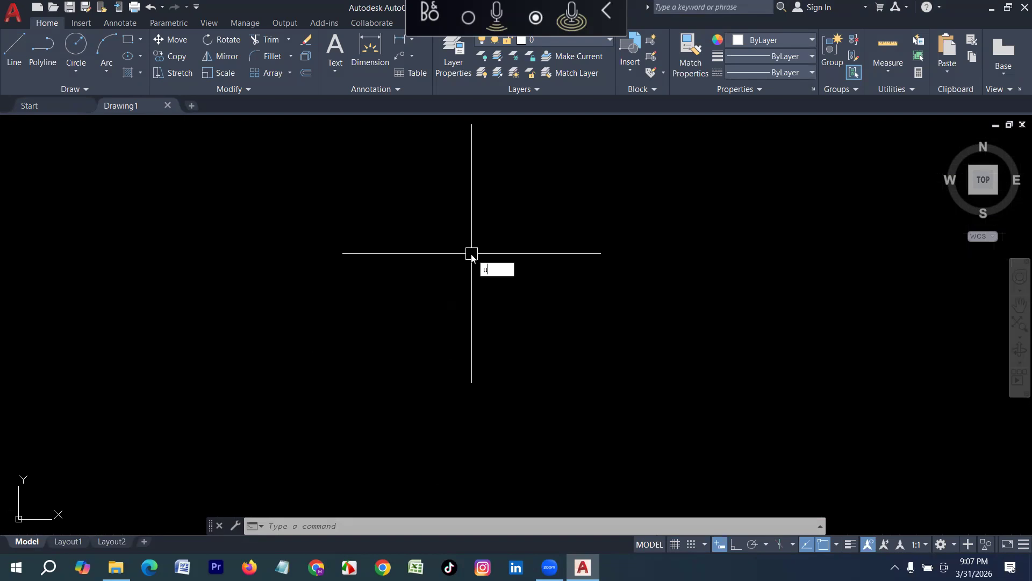
pyautogui.write('n')
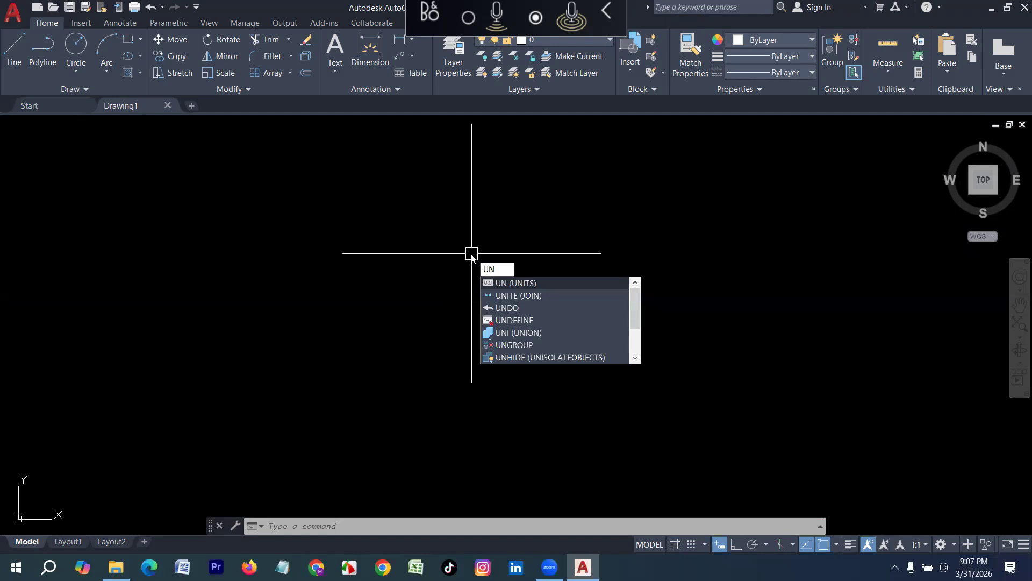
pyautogui.press('Return')
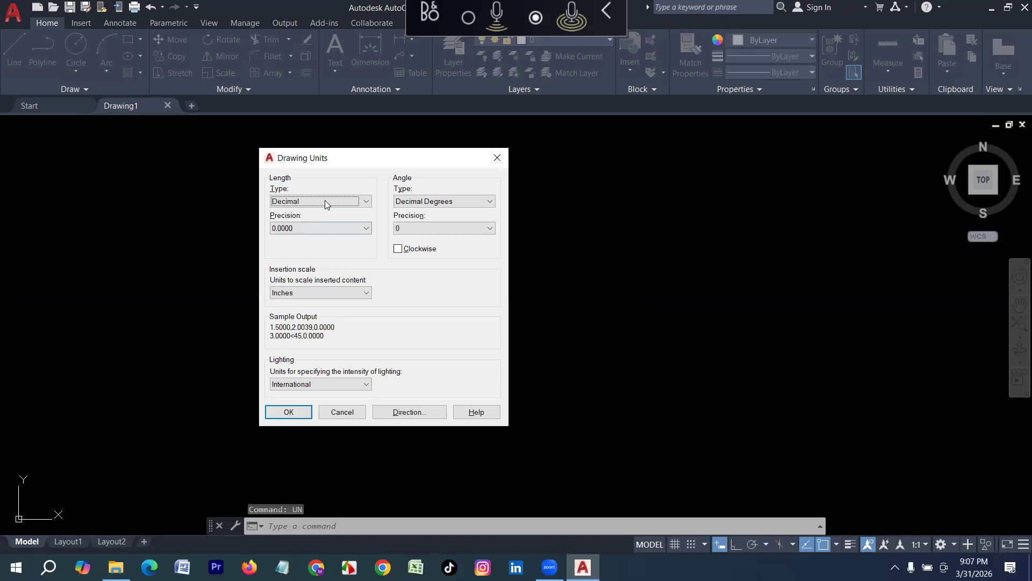
pyautogui.click(325, 202)
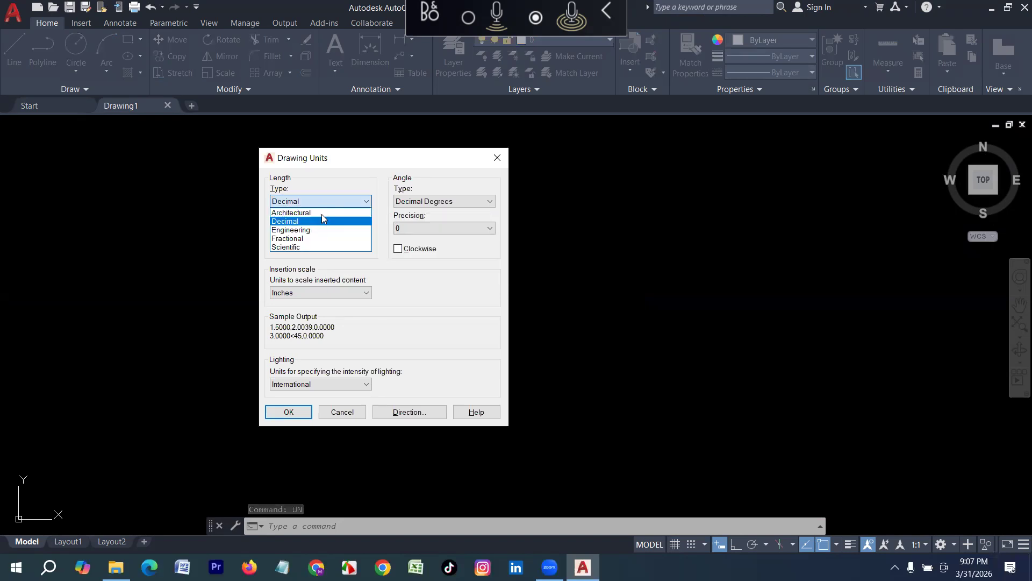
pyautogui.click(322, 213)
pyautogui.click(312, 230)
pyautogui.click(308, 239)
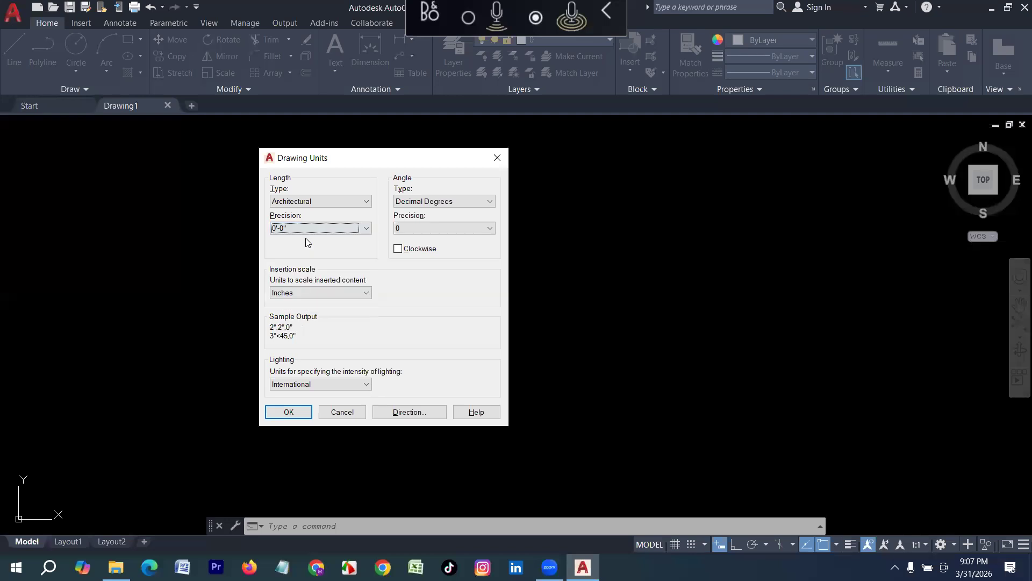
pyautogui.click(321, 200)
pyautogui.click(318, 209)
pyautogui.click(311, 226)
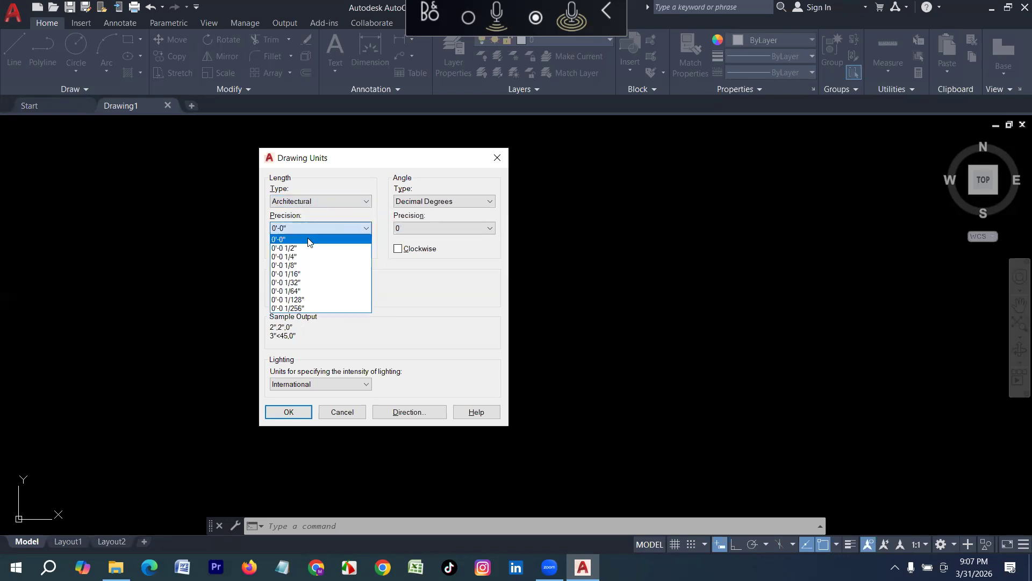
pyautogui.click(307, 239)
# Set the insertion scale to Inches and the angle type to Deg/Min/Sec, and apply the drawing units.
pyautogui.click(295, 293)
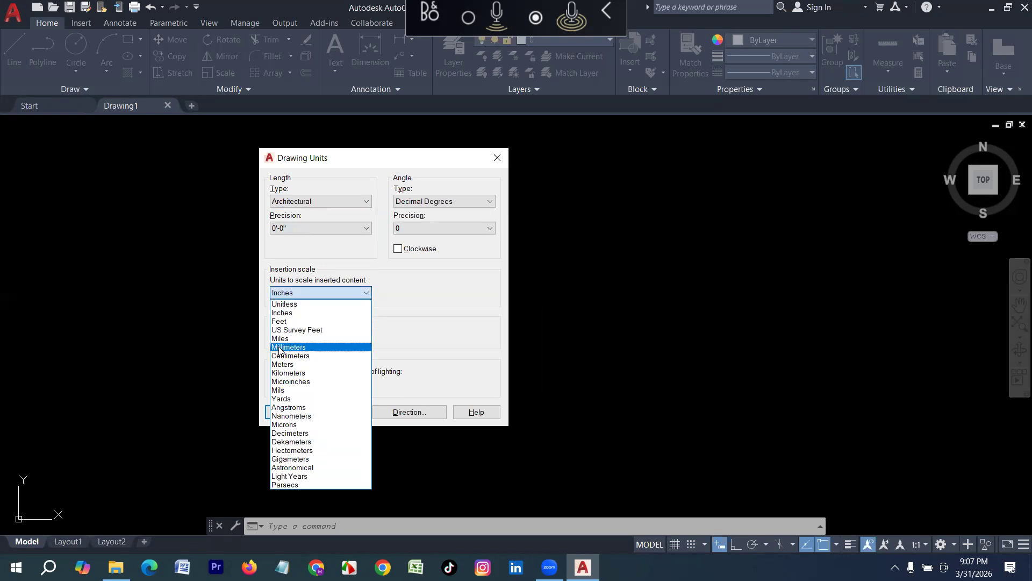
pyautogui.click(284, 313)
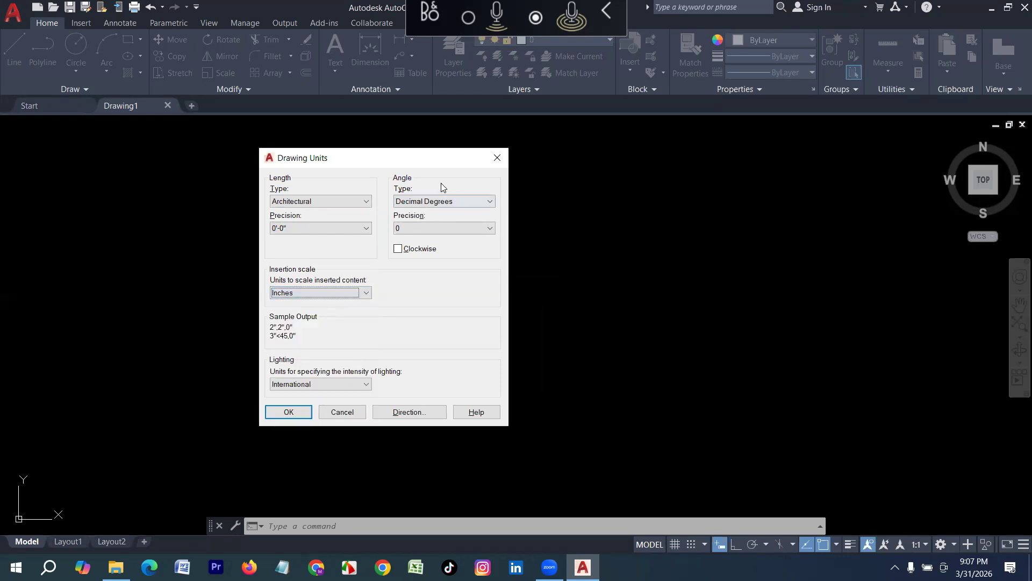
pyautogui.click(414, 202)
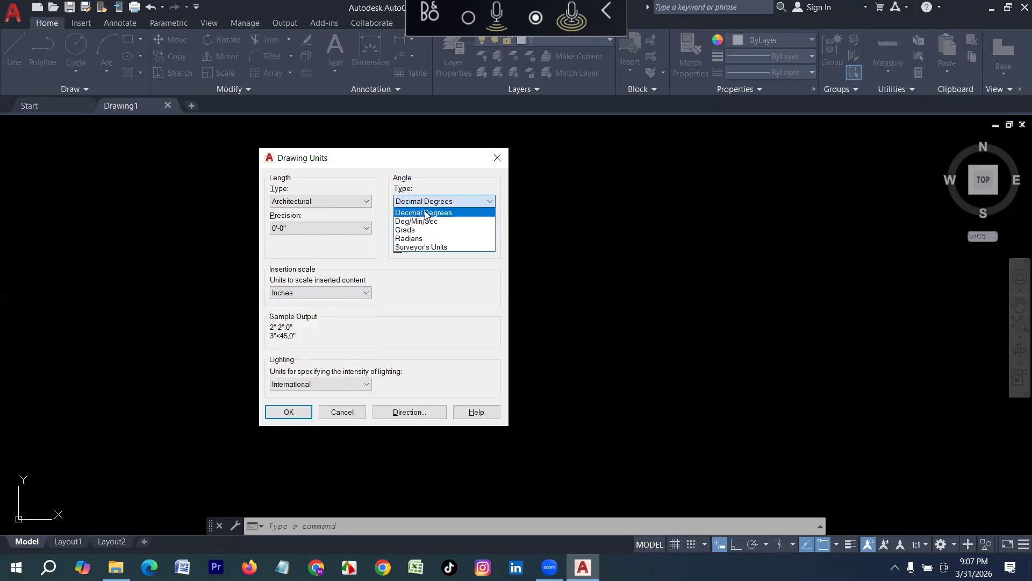
pyautogui.click(422, 221)
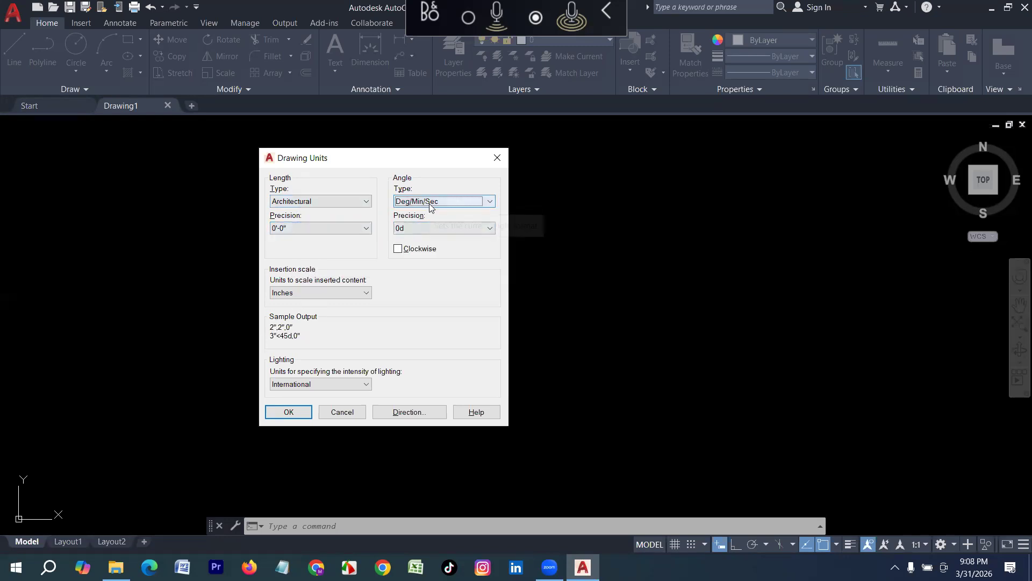
pyautogui.click(281, 414)
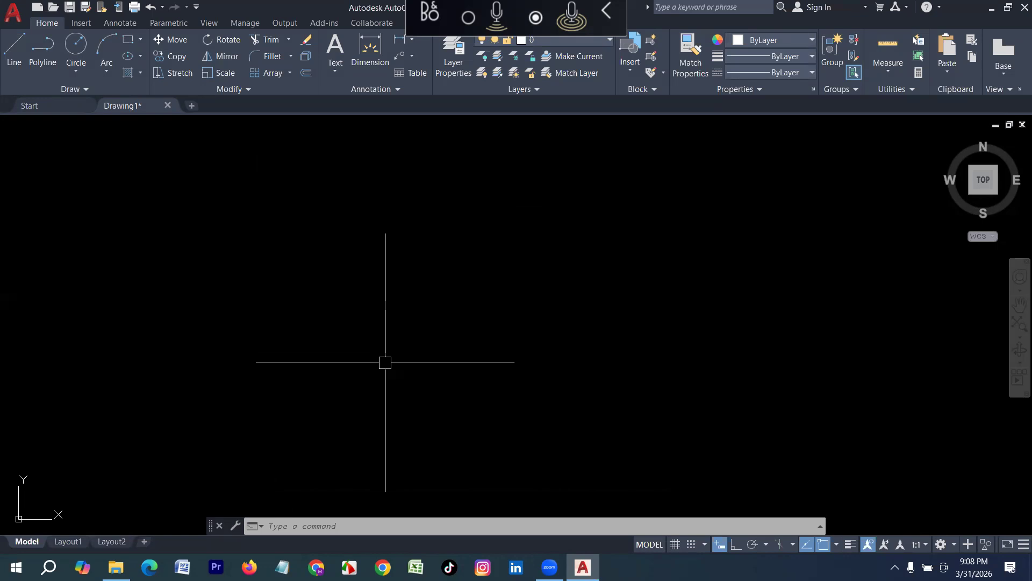
# Modify the Standard dimension style so its primary units use the Architectural format with 0'-0" precision.
pyautogui.write('D')
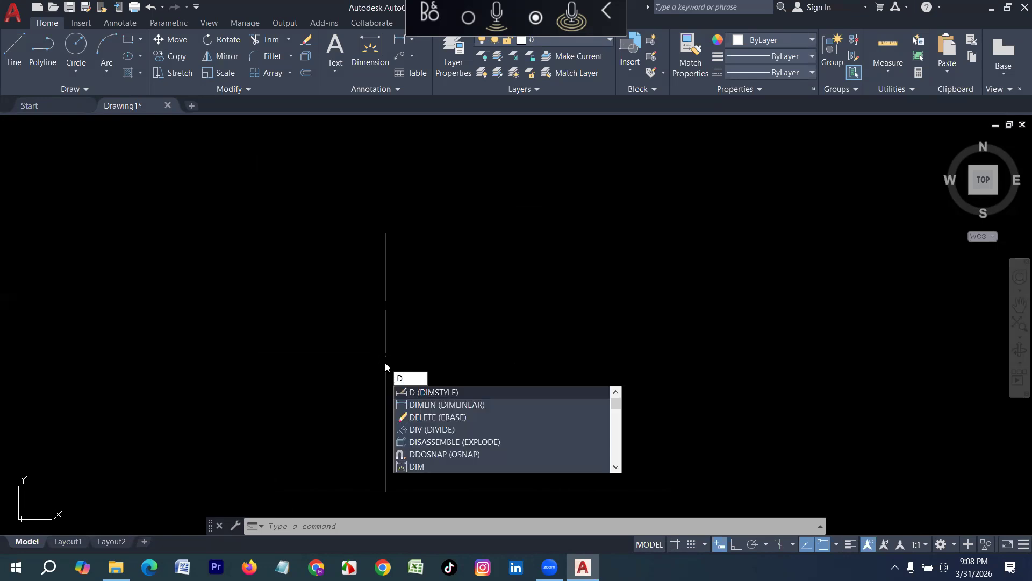
pyautogui.press('Return')
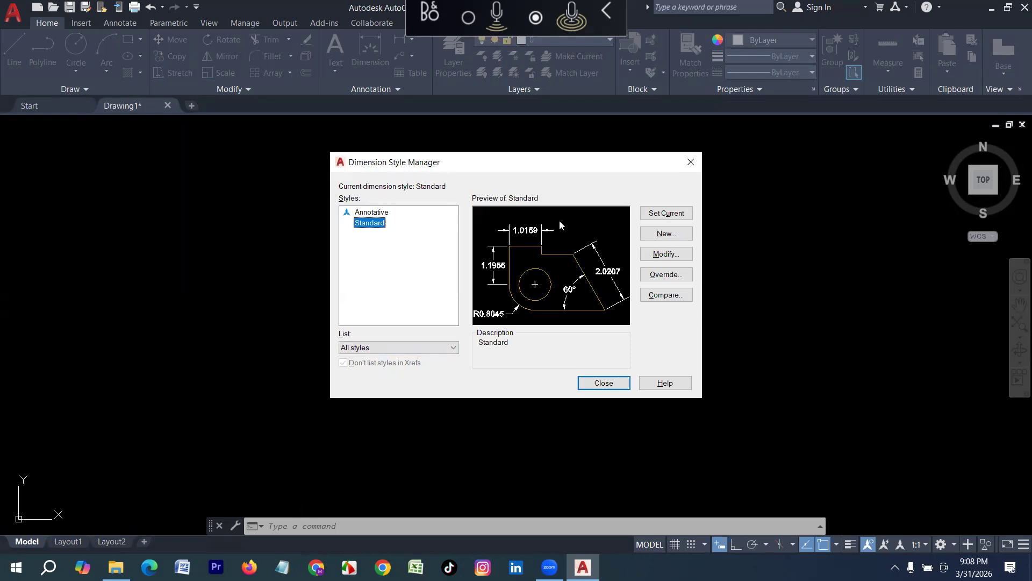
pyautogui.click(679, 256)
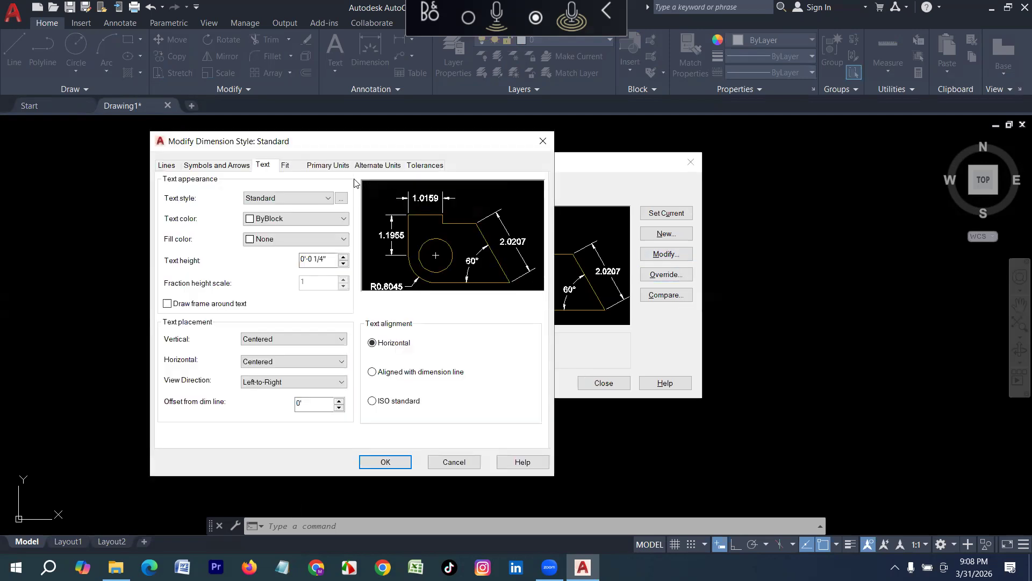
pyautogui.click(329, 165)
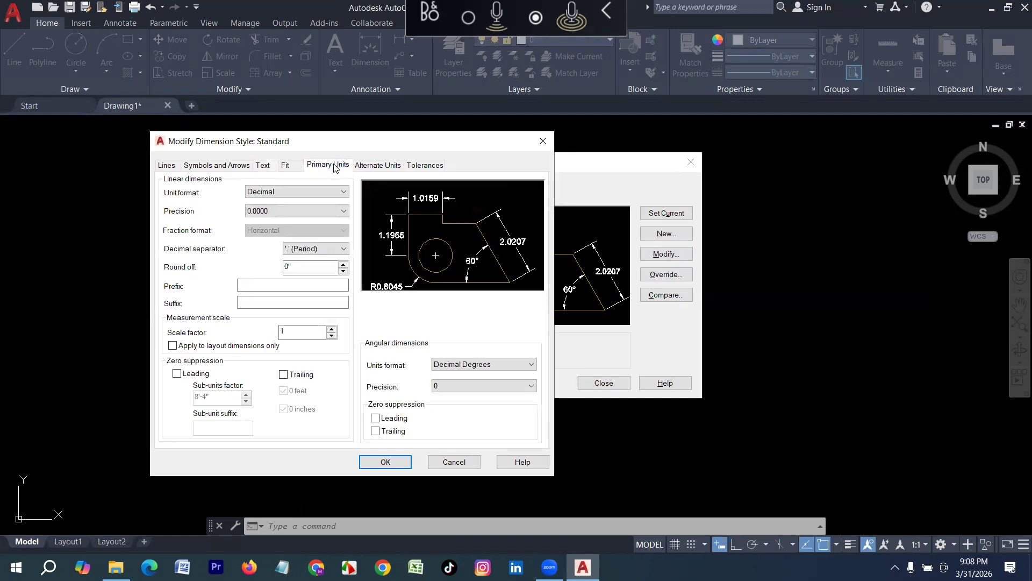
pyautogui.click(317, 192)
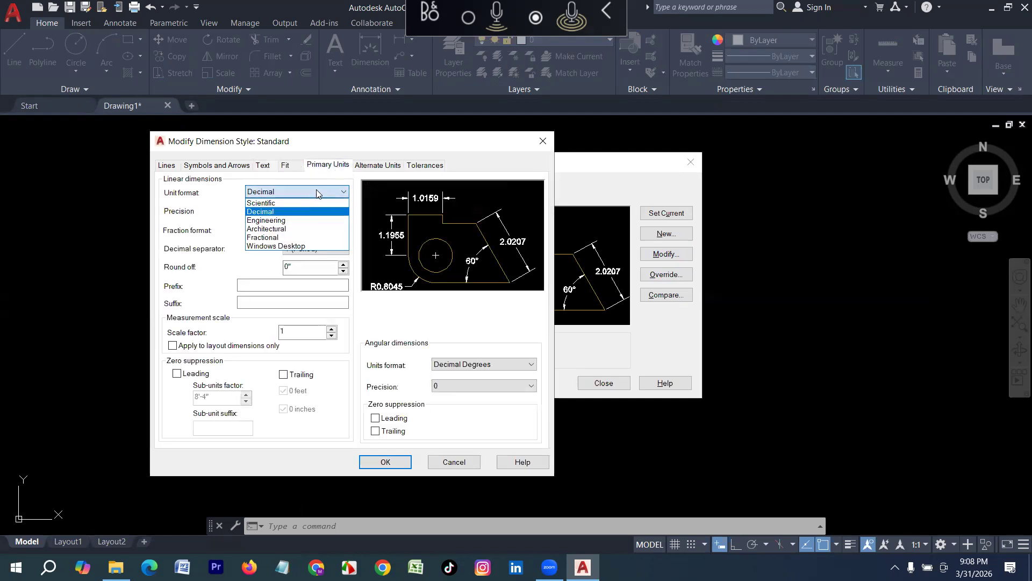
pyautogui.click(281, 226)
pyautogui.click(284, 215)
pyautogui.click(270, 222)
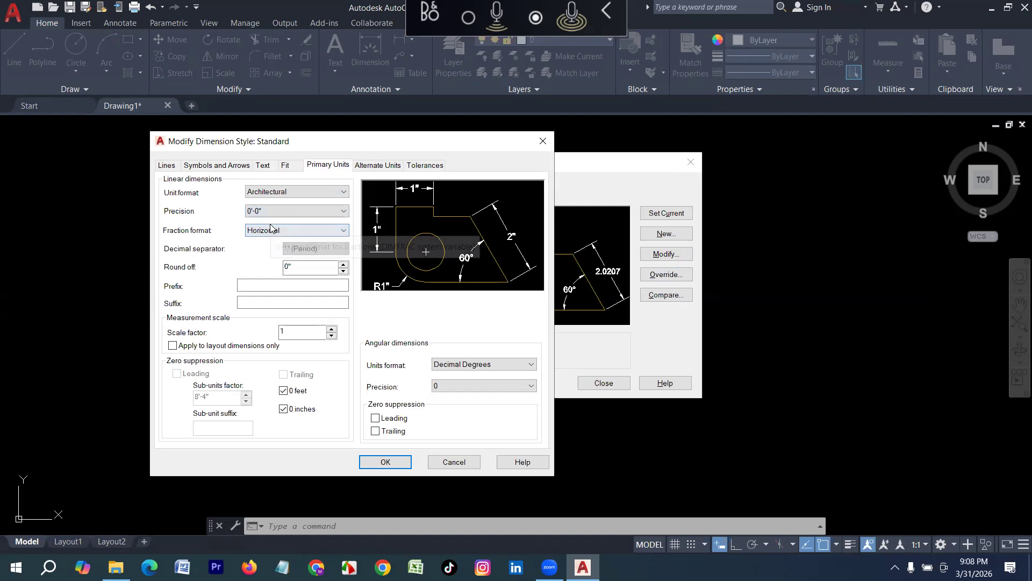
# Set the Standard dimension style's text height to 6.
pyautogui.click(266, 165)
pyautogui.moveTo(336, 259); pyautogui.dragTo(151, 261)
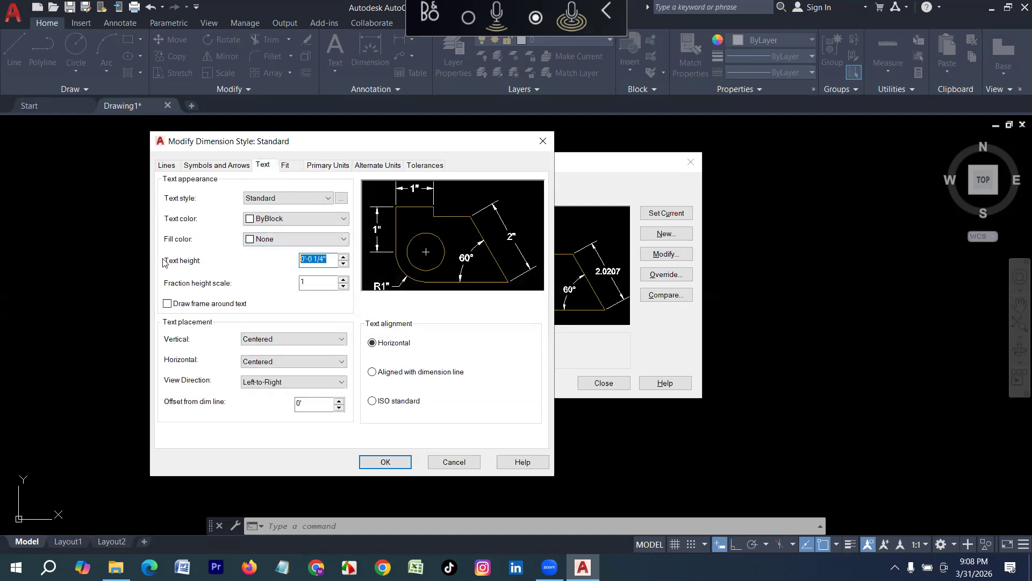
pyautogui.write('6')
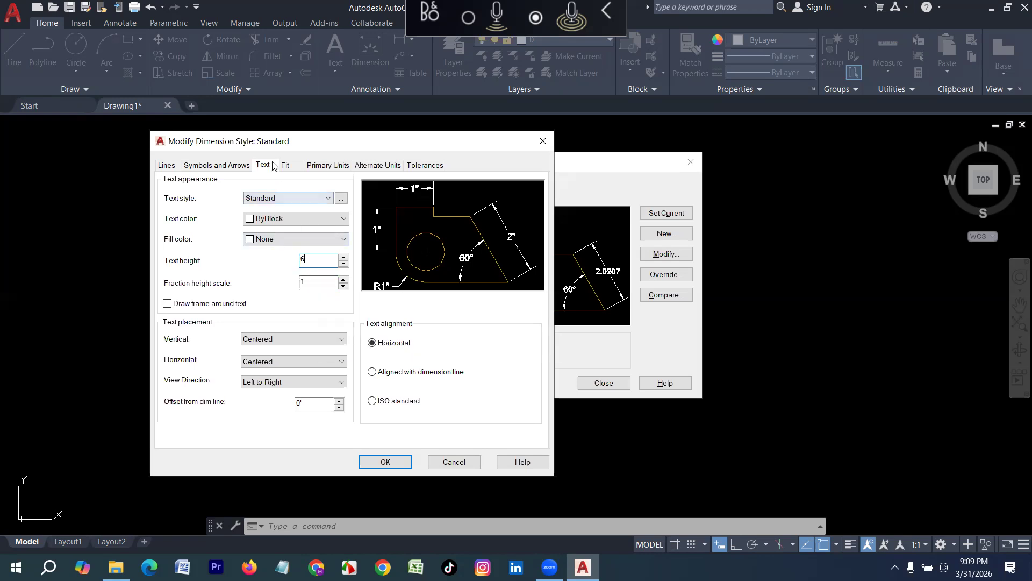
# Set the dimension arrowheads to Architectural tick with an arrow size of 4, and save the Standard style.
pyautogui.click(214, 166)
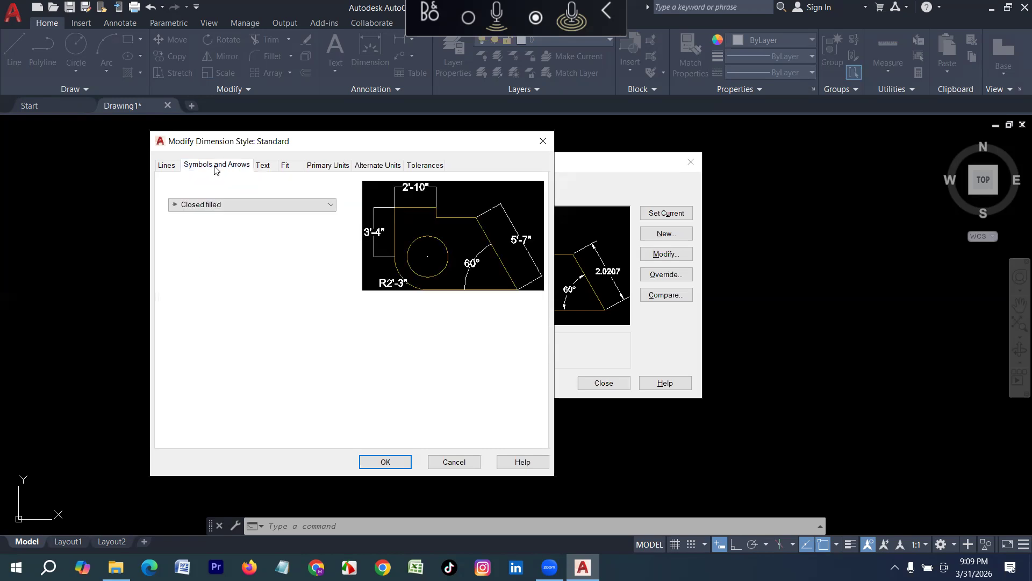
pyautogui.click(239, 206)
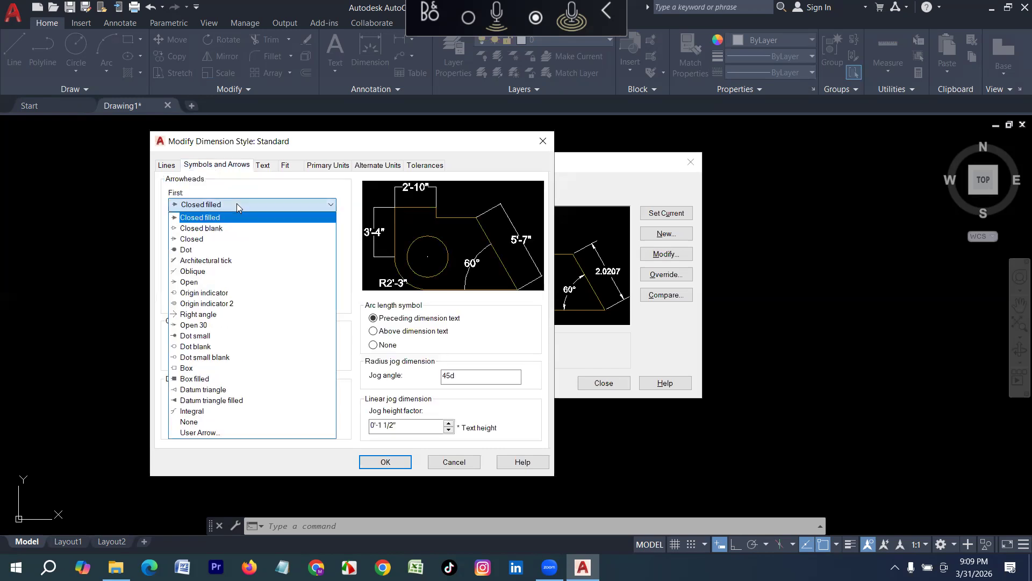
pyautogui.click(227, 261)
pyautogui.press('Tab')
pyautogui.press('Tab')
pyautogui.press('Tab')
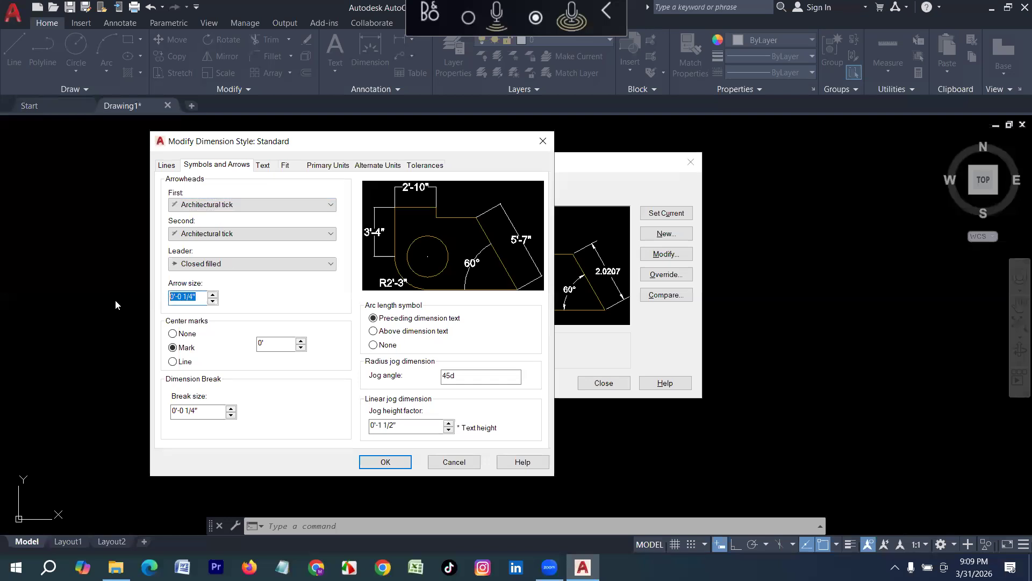
pyautogui.write('4')
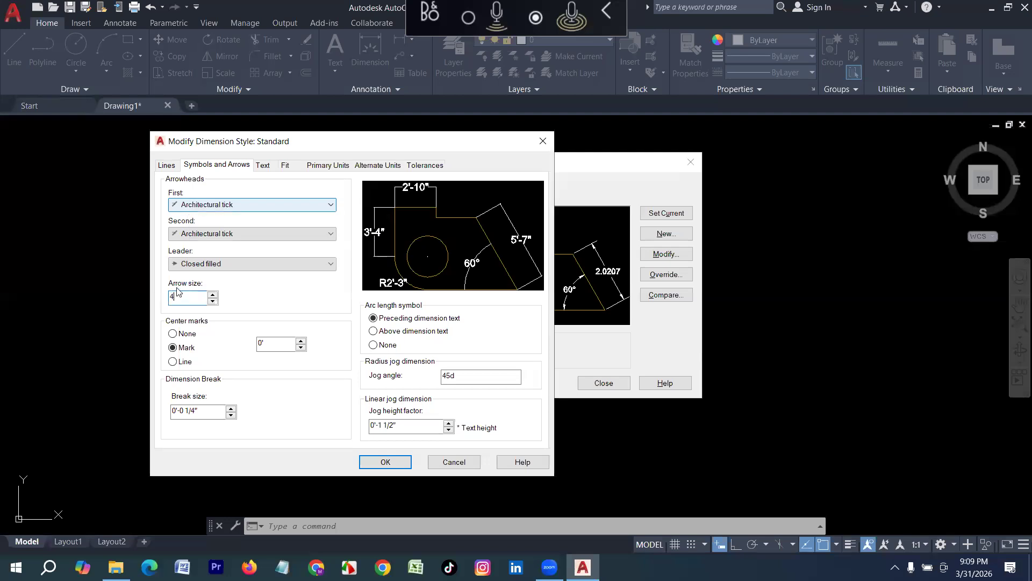
pyautogui.click(385, 464)
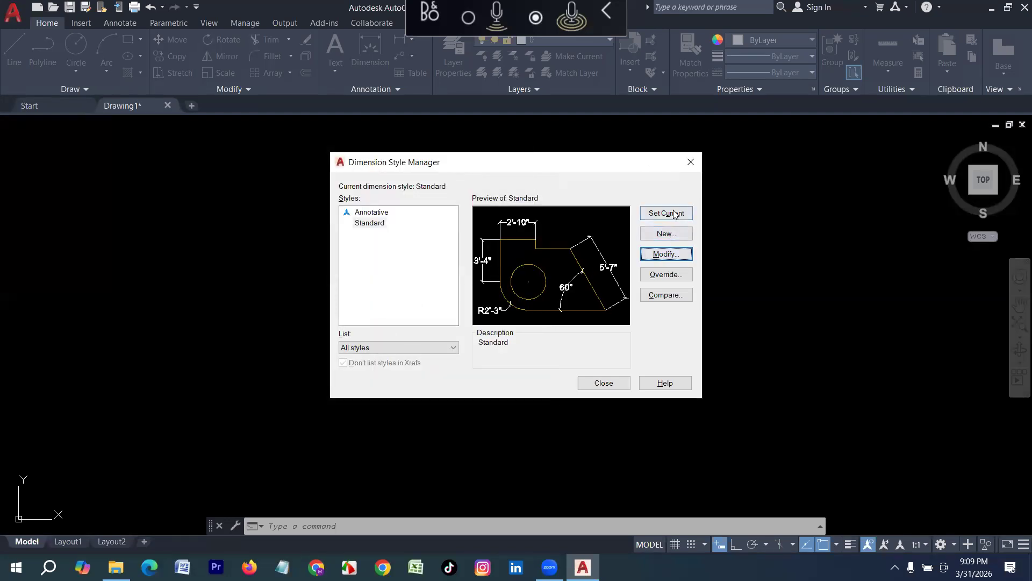
pyautogui.click(605, 383)
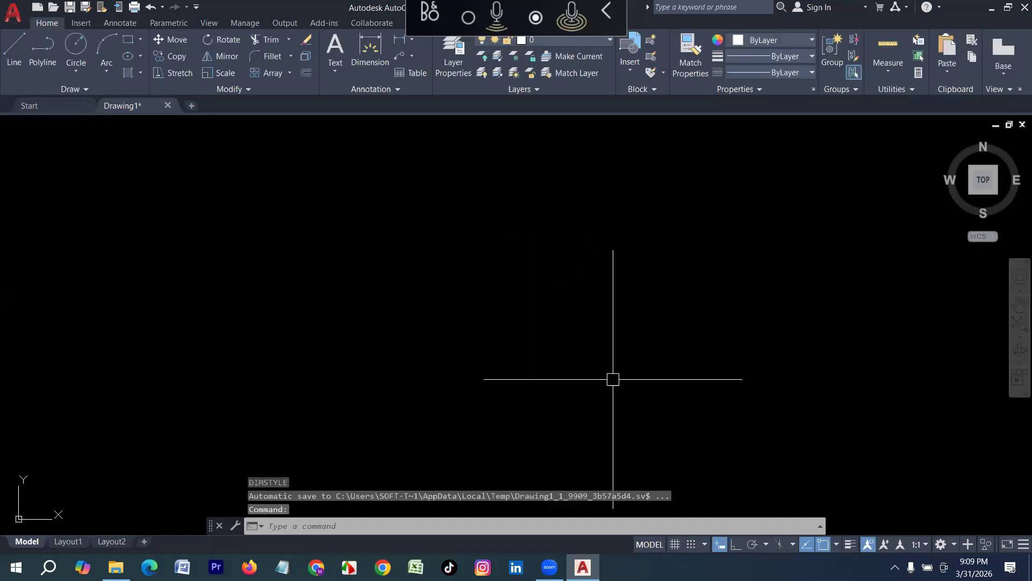
# Try to turn off showing the UCS icon at the origin through the icon's own settings.
pyautogui.scroll(-5, 568, 380)
pyautogui.scroll(3, 366, 457)
pyautogui.scroll(4, 386, 449)
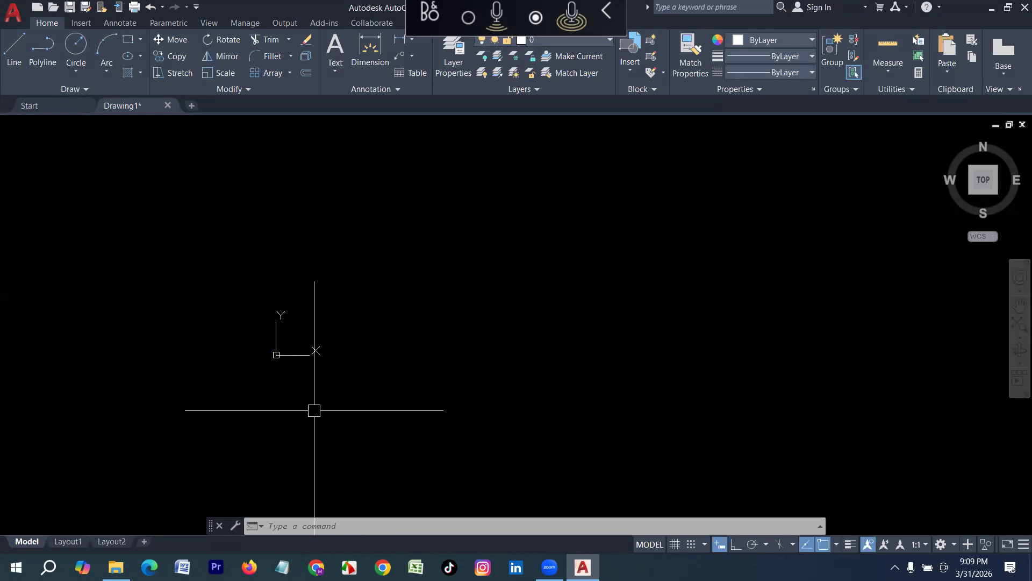
pyautogui.scroll(8, 282, 375)
pyautogui.scroll(-5, 286, 319)
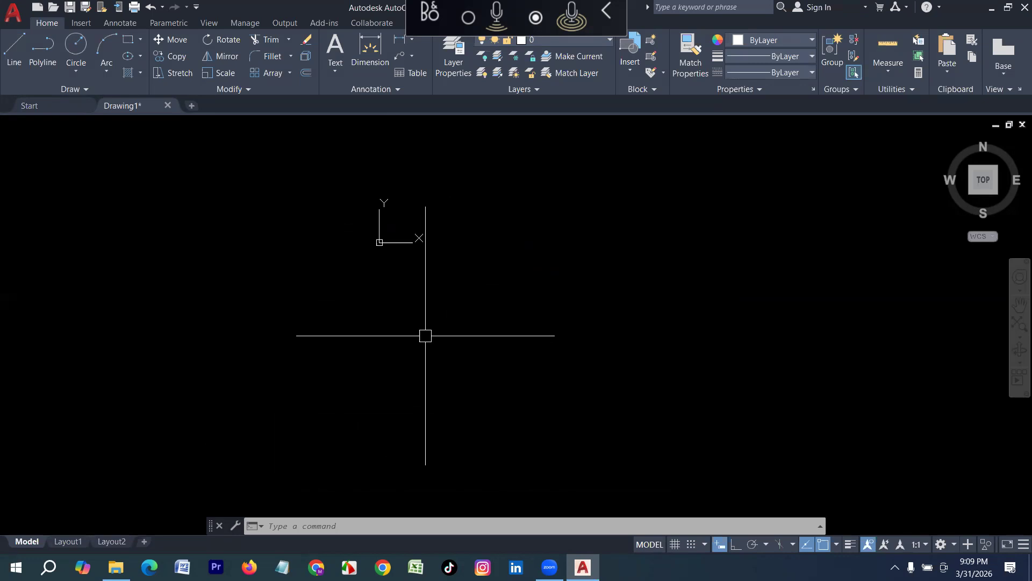
pyautogui.rightClick(375, 246)
pyautogui.click(339, 266)
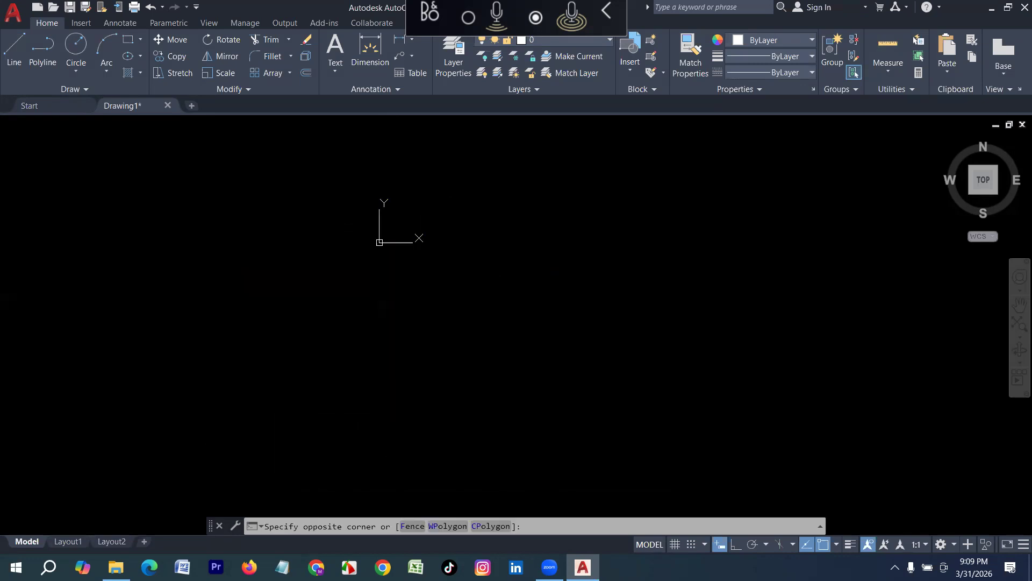
pyautogui.click(379, 242)
pyautogui.rightClick(379, 242)
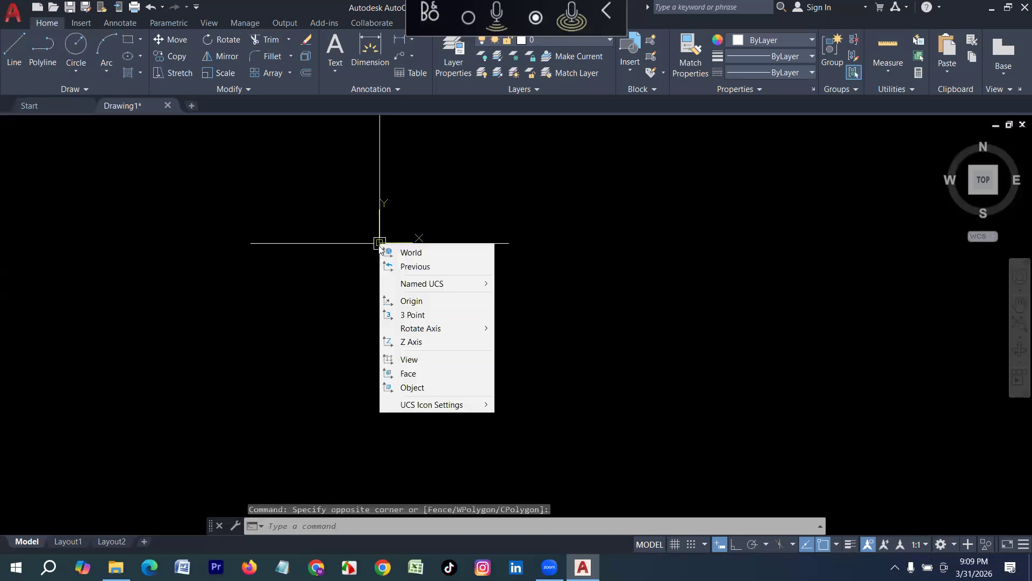
pyautogui.moveTo(423, 406)
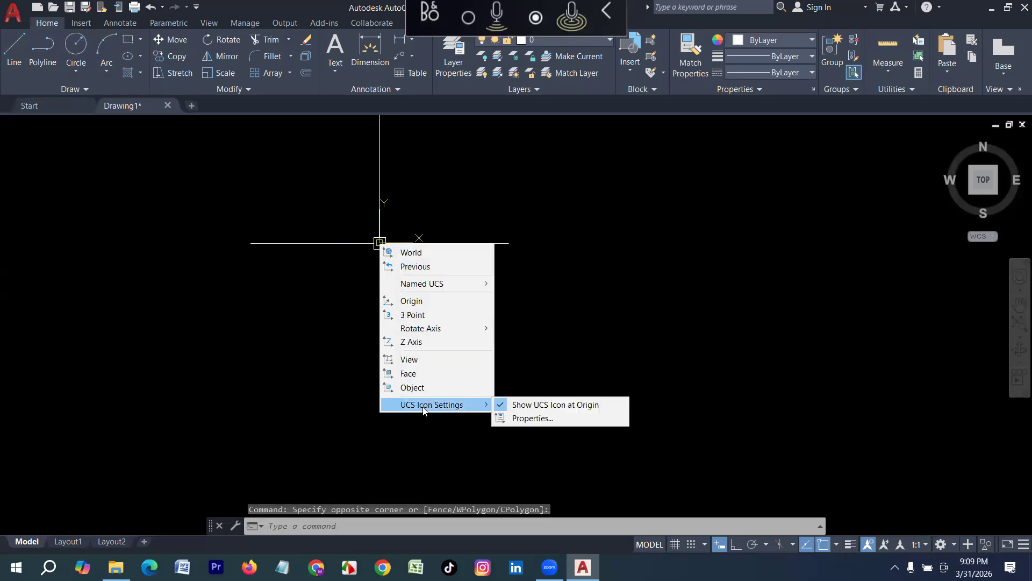
pyautogui.click(586, 407)
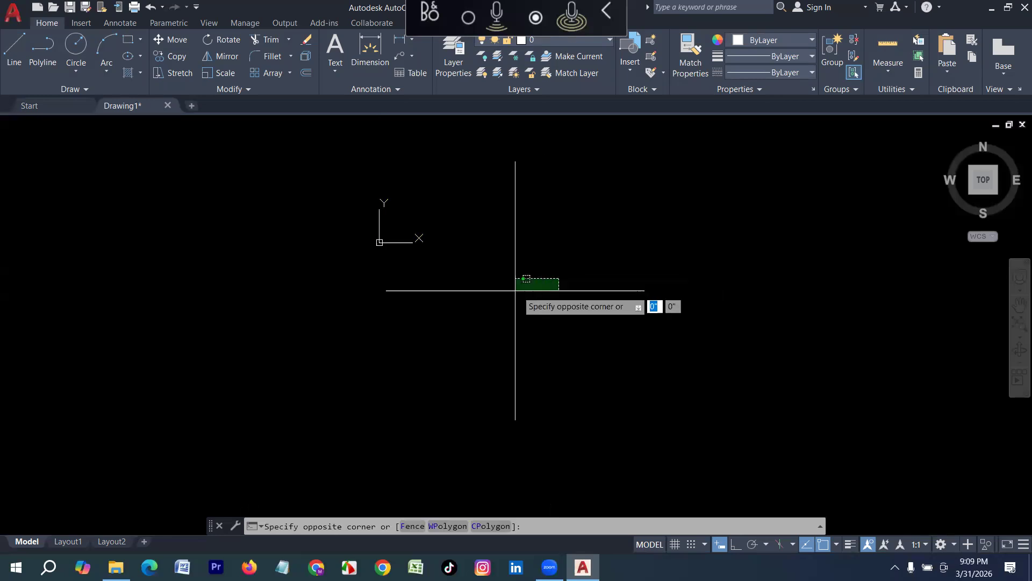
pyautogui.click(566, 238)
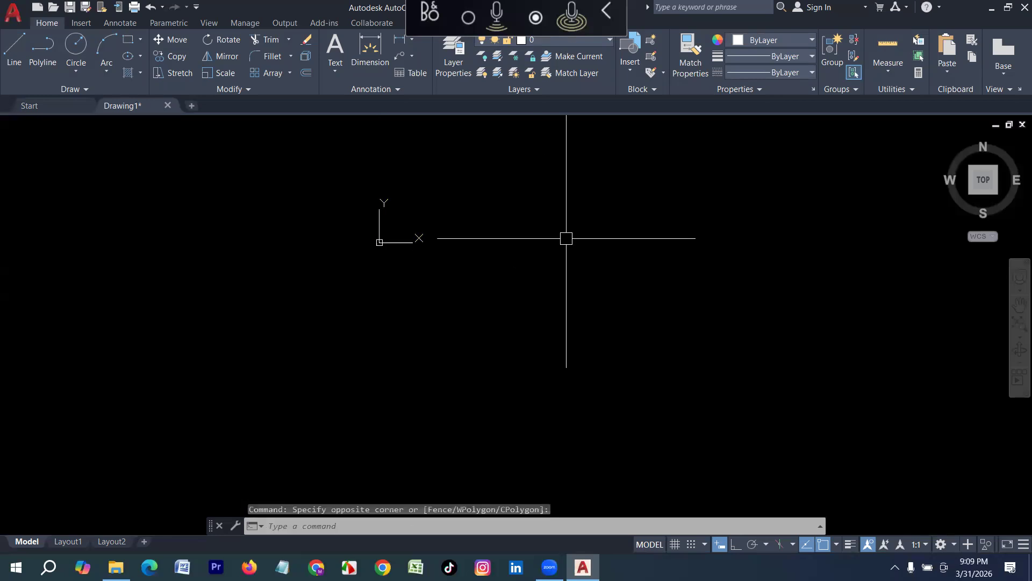
# Use the UCSICON command with the Noorigin option so the UCS icon stays in the corner of the drawing area.
pyautogui.write('UCSICO')
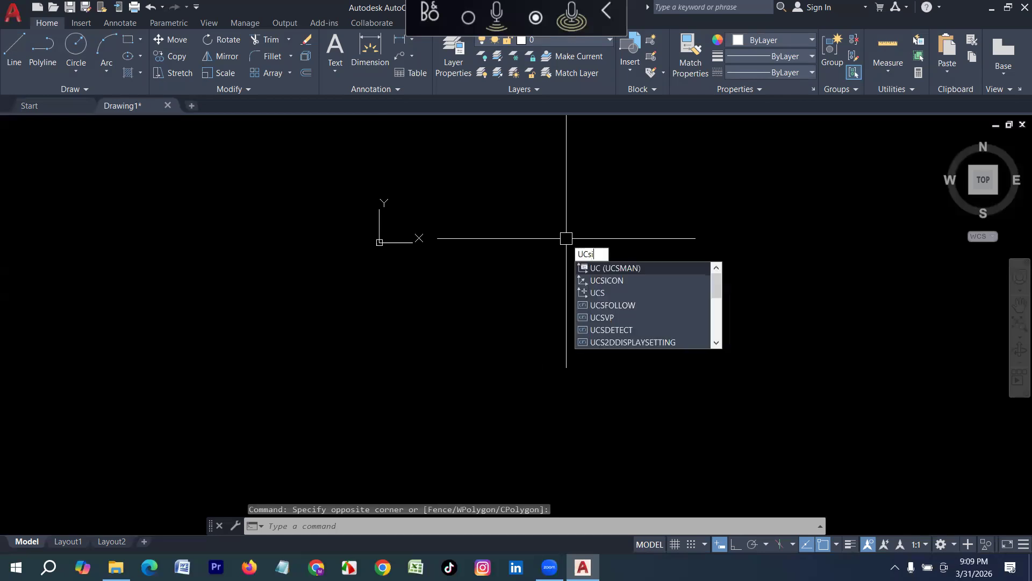
pyautogui.write('N')
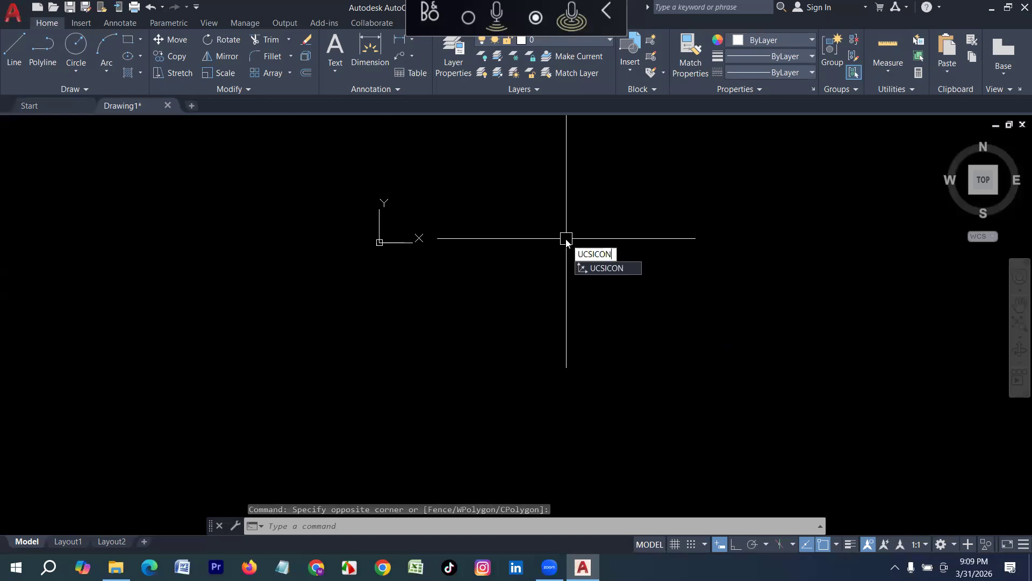
pyautogui.press('Return')
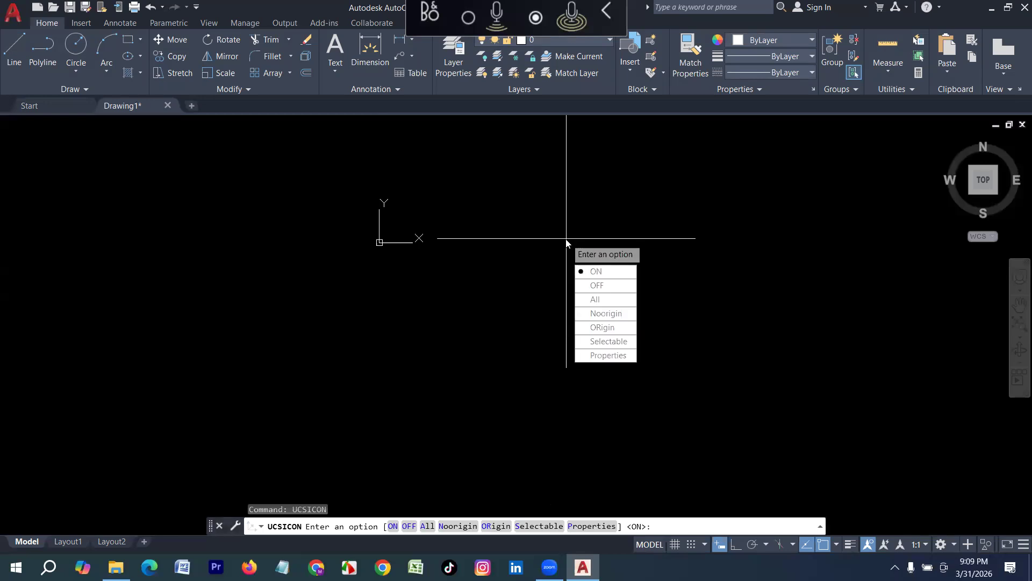
pyautogui.write('no')
pyautogui.press('Return')
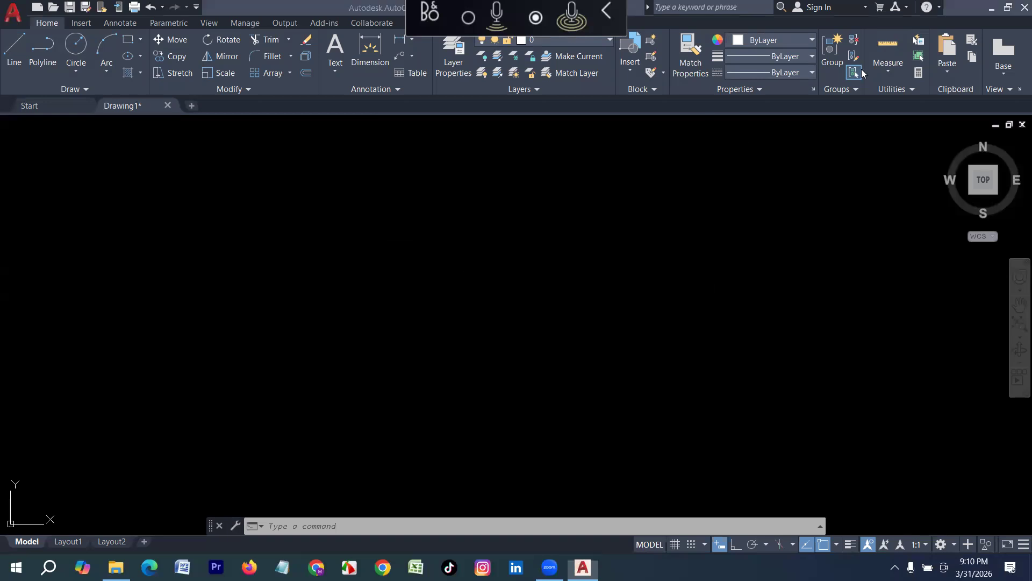
pyautogui.click(856, 73)
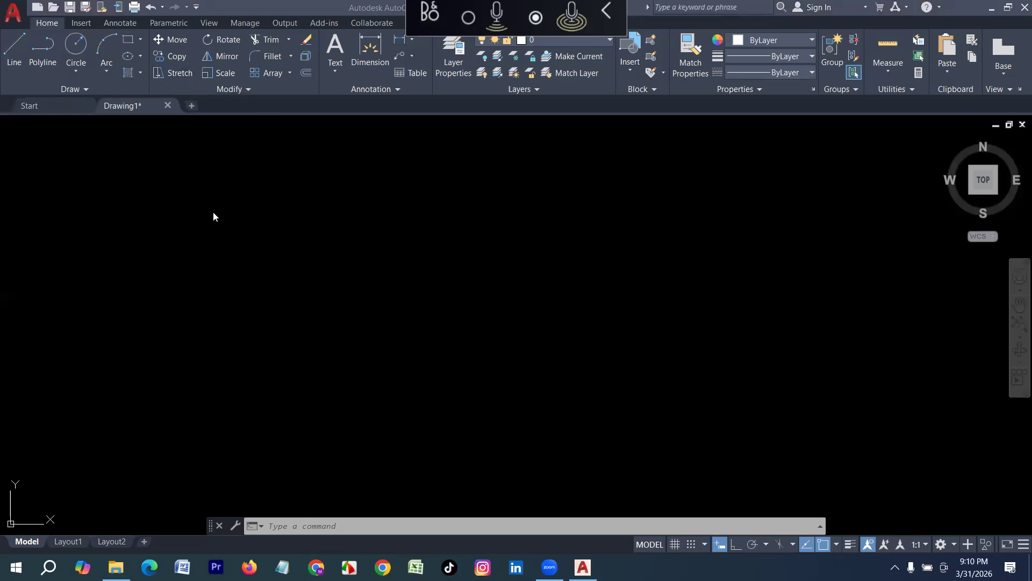
# Toggle the display of the classic menu bar on and off, and leave it shown above the ribbon.
pyautogui.click(196, 8)
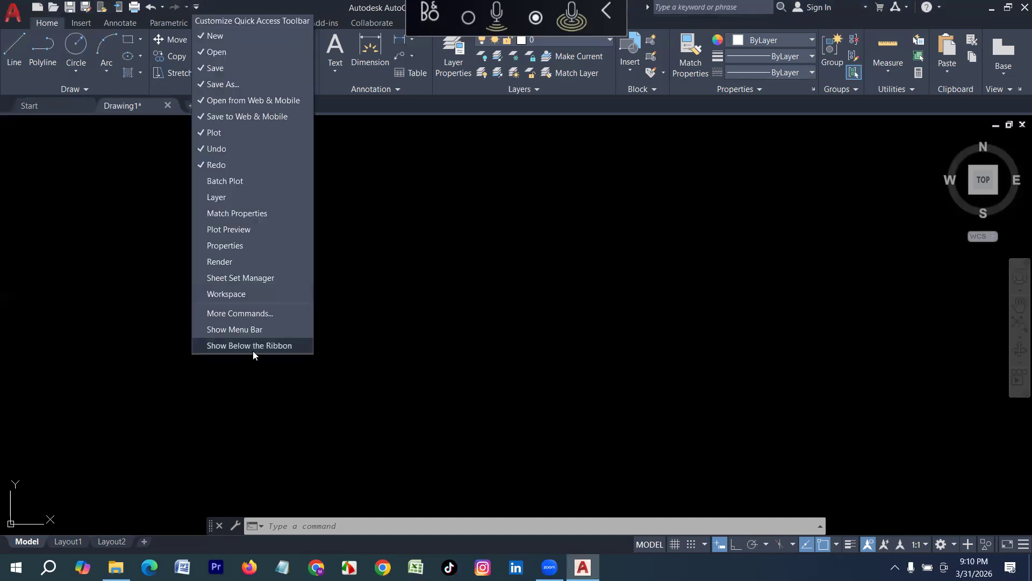
pyautogui.click(251, 333)
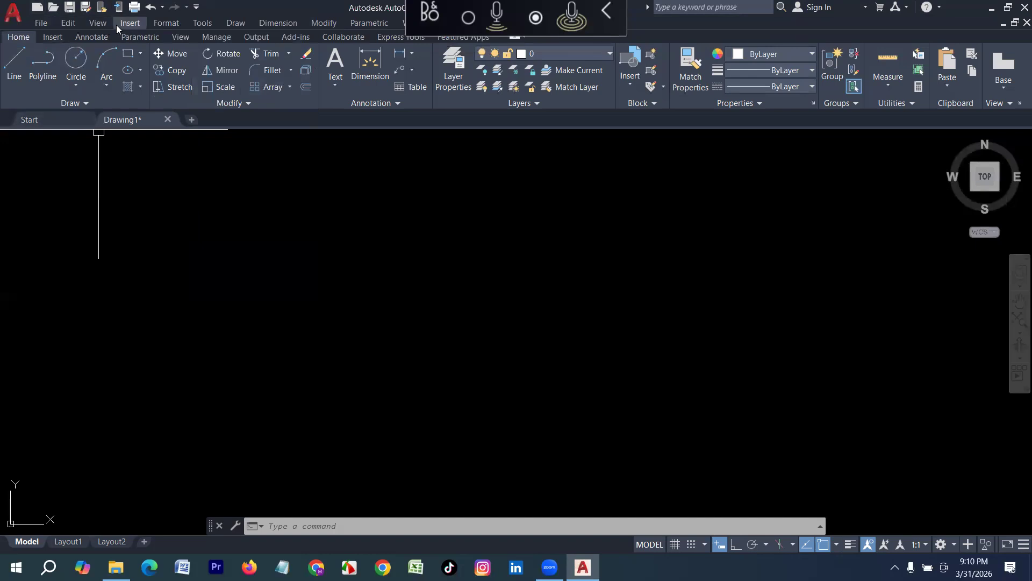
pyautogui.click(197, 7)
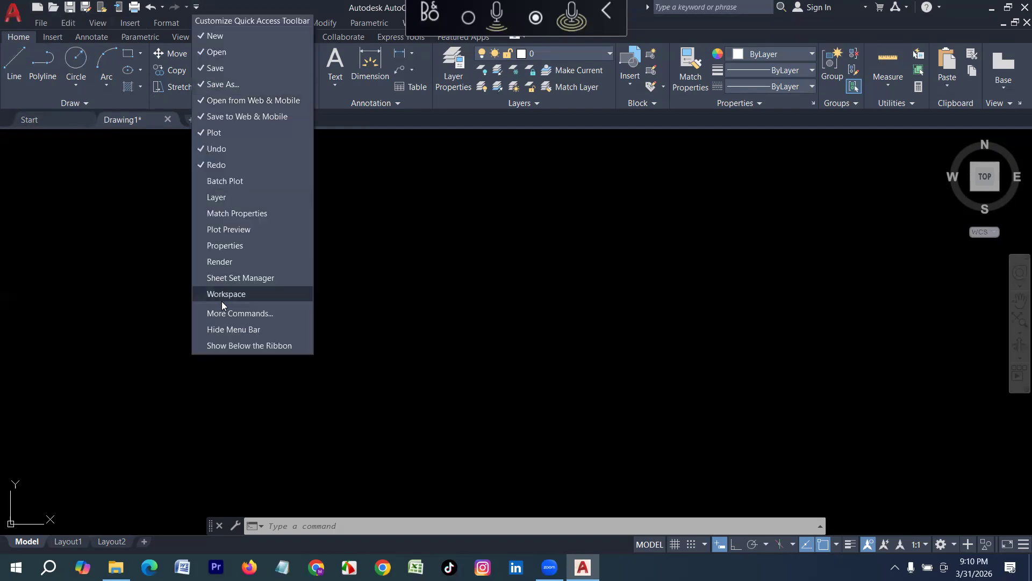
pyautogui.click(226, 332)
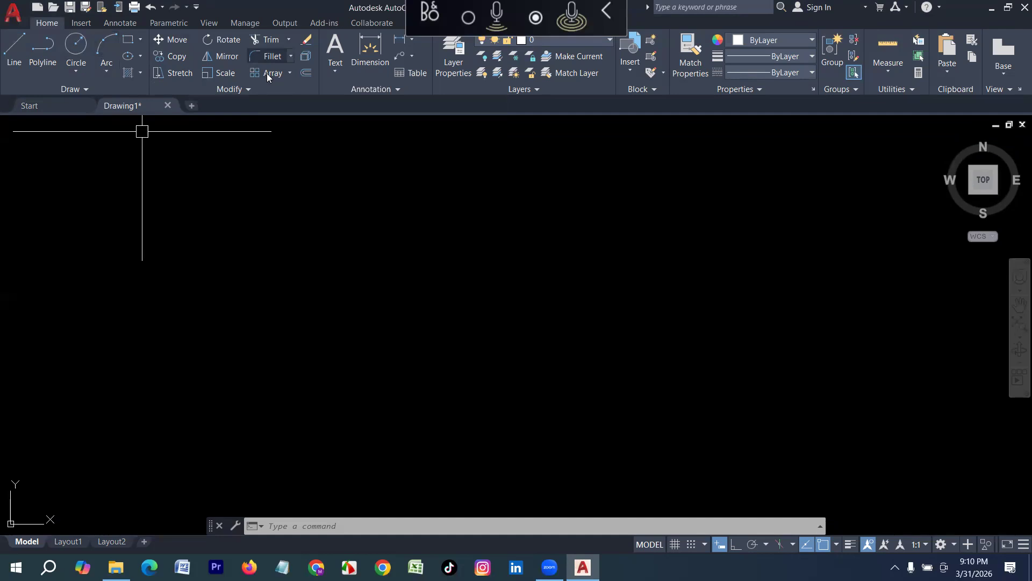
pyautogui.click(197, 7)
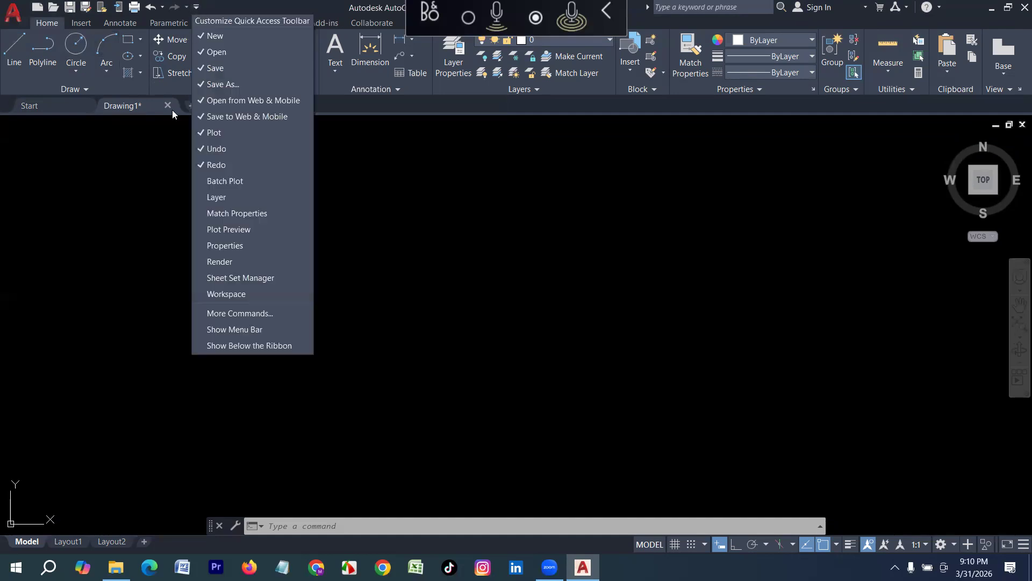
pyautogui.click(235, 330)
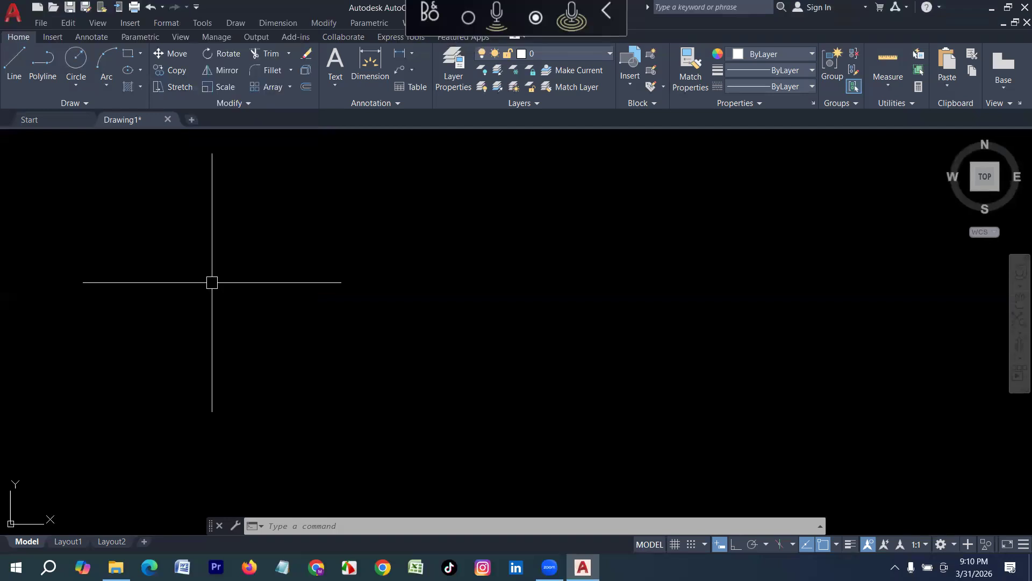
# Display the Draw toolbar, undock it so it floats over the drawing area, and close it.
pyautogui.click(208, 24)
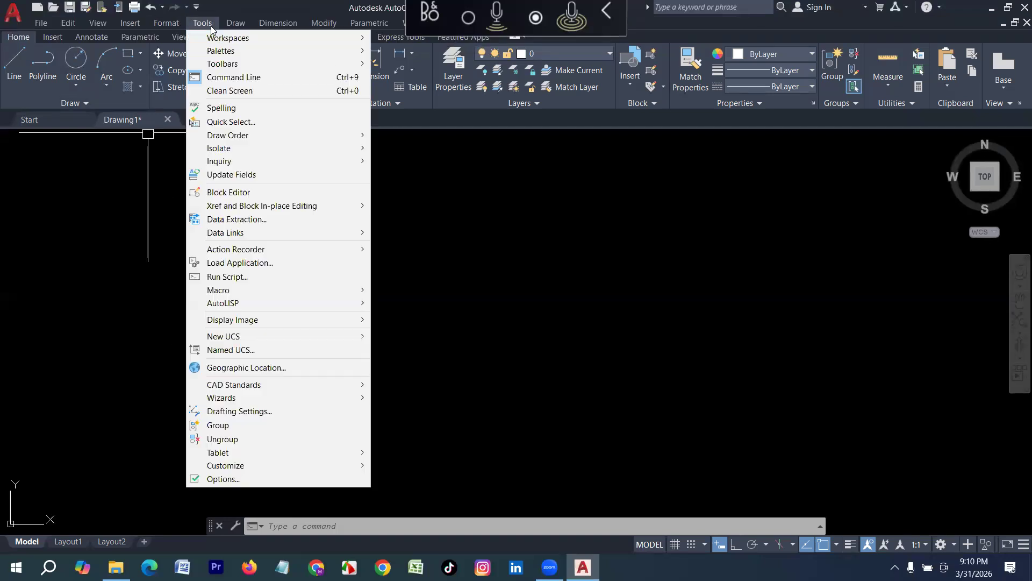
pyautogui.moveTo(221, 64)
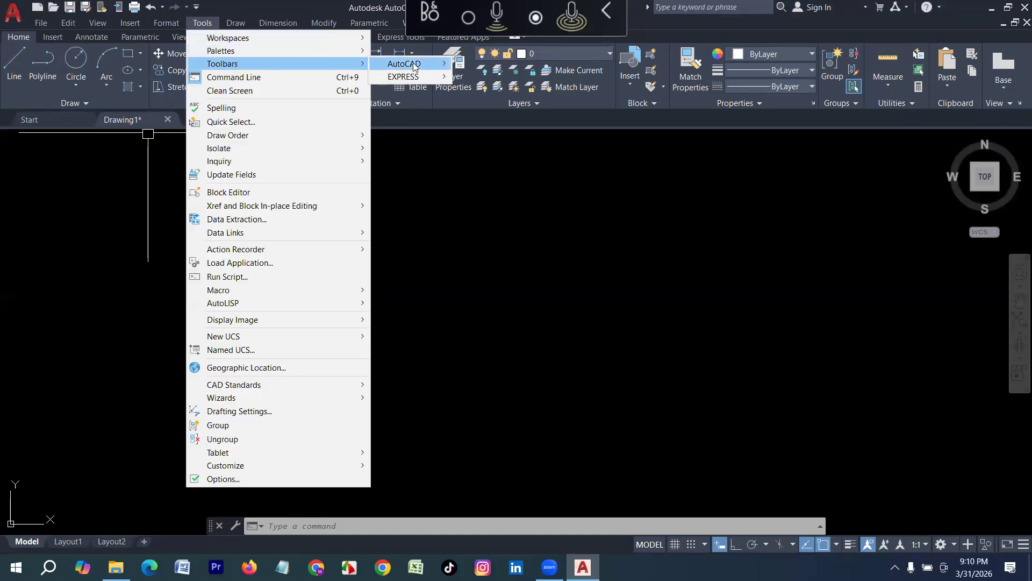
pyautogui.moveTo(414, 66)
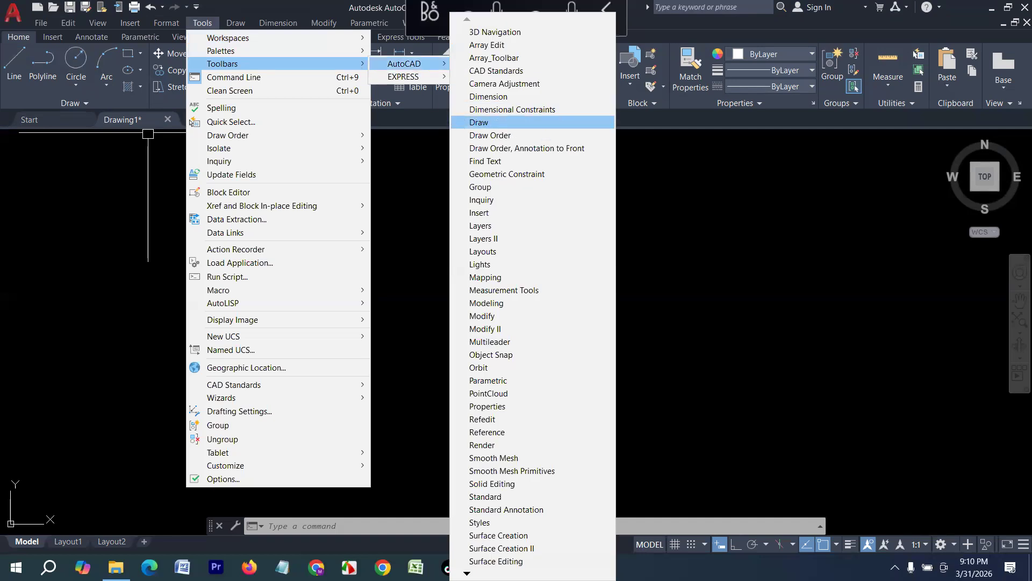
pyautogui.click(479, 122)
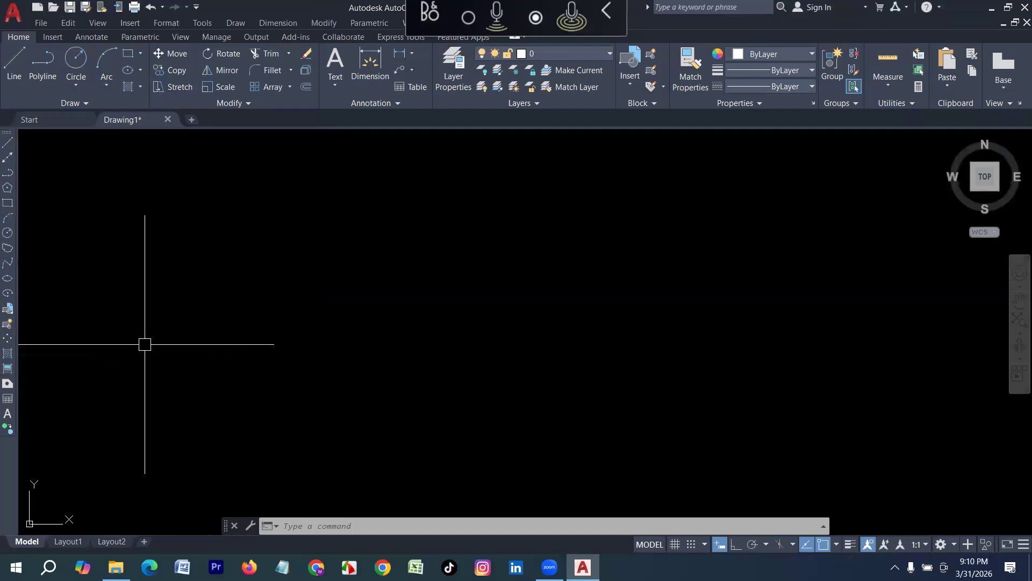
pyautogui.moveTo(8, 133); pyautogui.dragTo(199, 197)
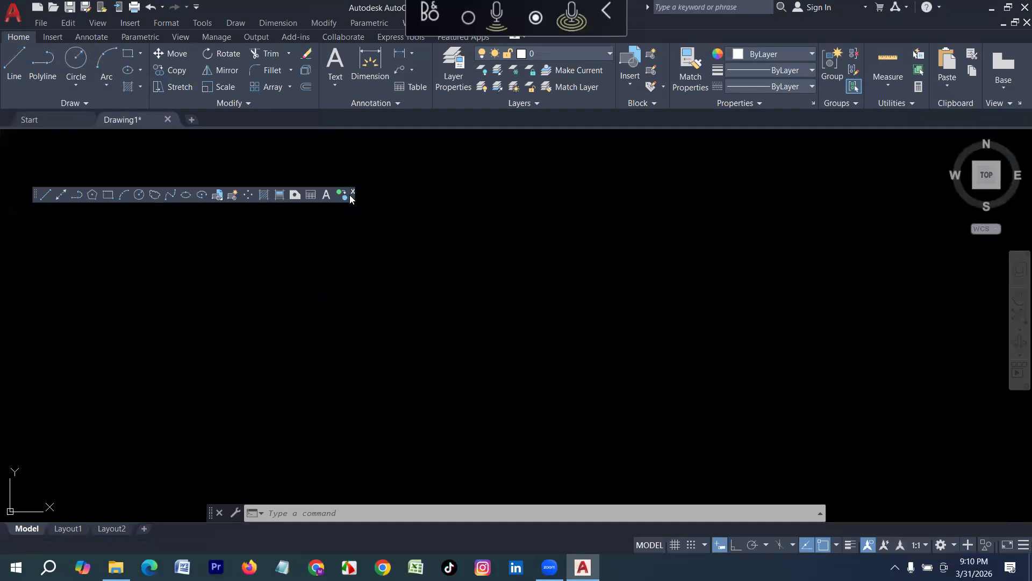
pyautogui.click(352, 191)
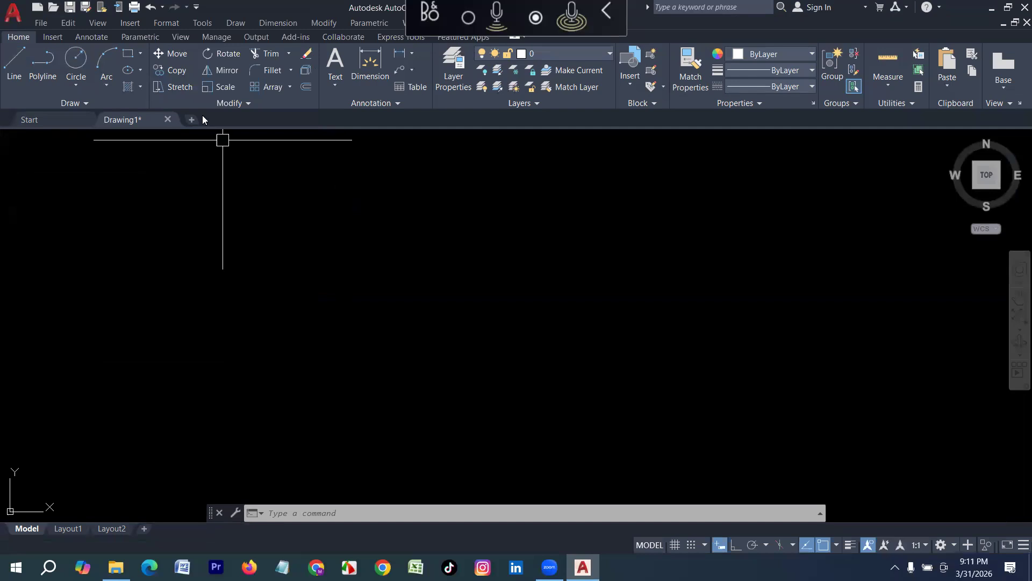
# Display the AutoCAD Draw toolbar again and dock it vertically along the left edge of the drawing area.
pyautogui.click(202, 26)
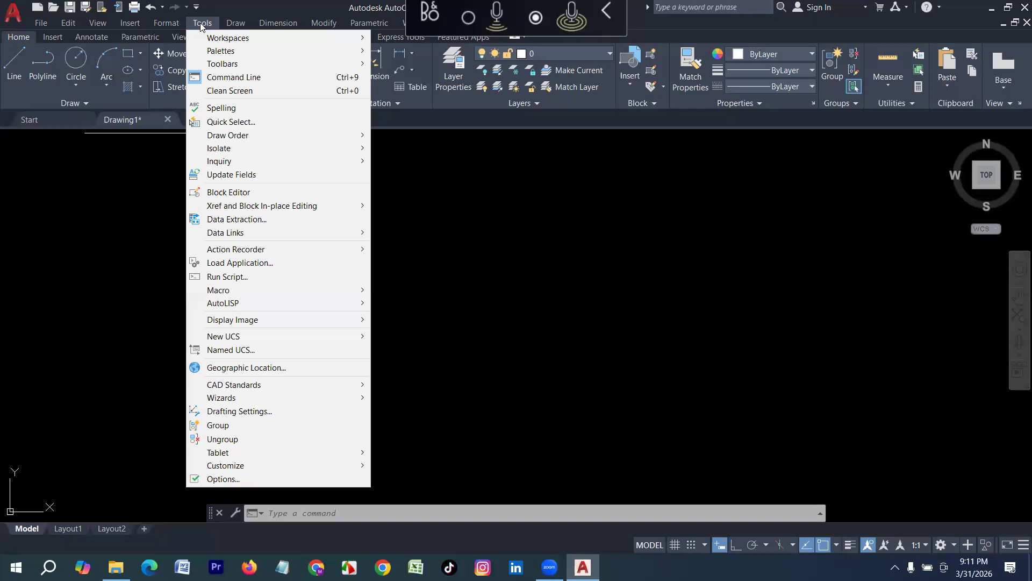
pyautogui.moveTo(291, 64)
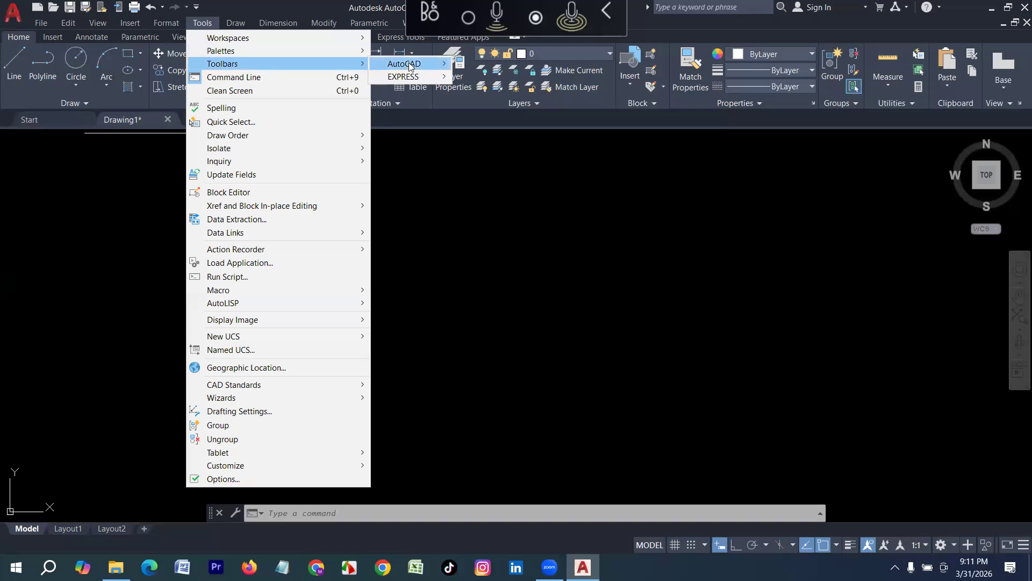
pyautogui.moveTo(409, 65)
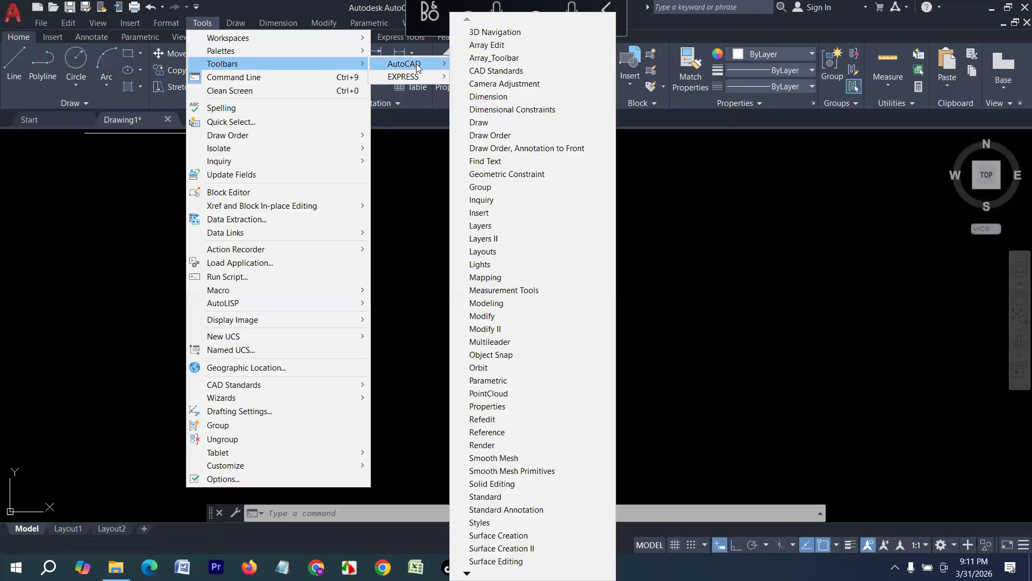
pyautogui.click(493, 123)
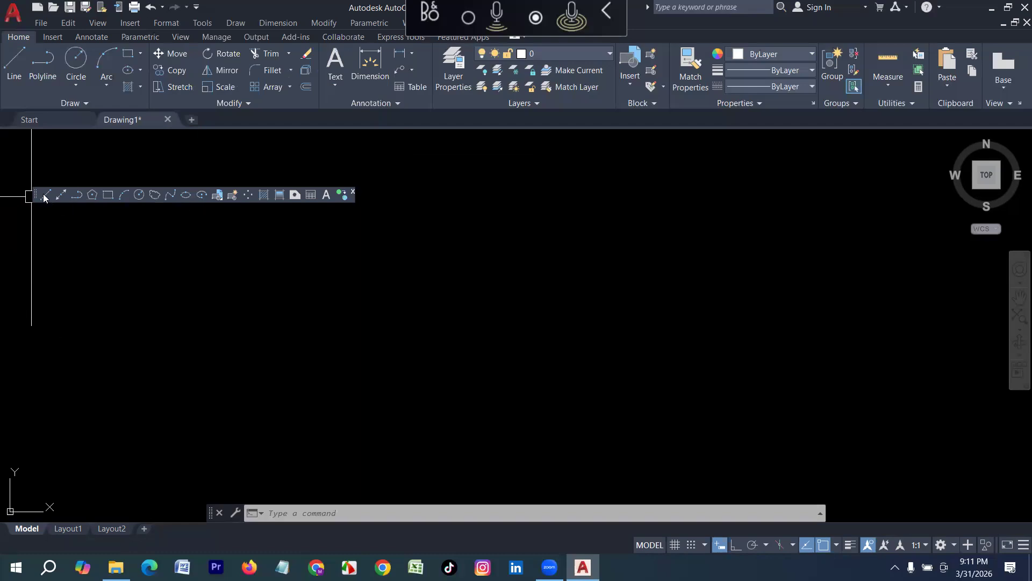
pyautogui.moveTo(36, 194); pyautogui.dragTo(0, 202)
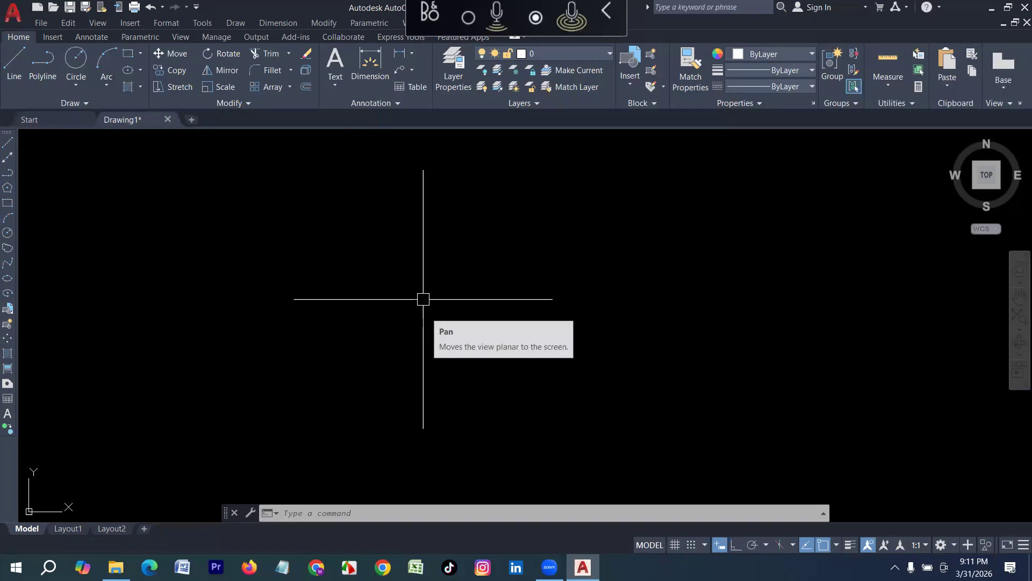
# Draw a horizontal 5' line in the upper part of the drawing area, toggling Ortho mode on and off and leaving it on.
pyautogui.click(14, 63)
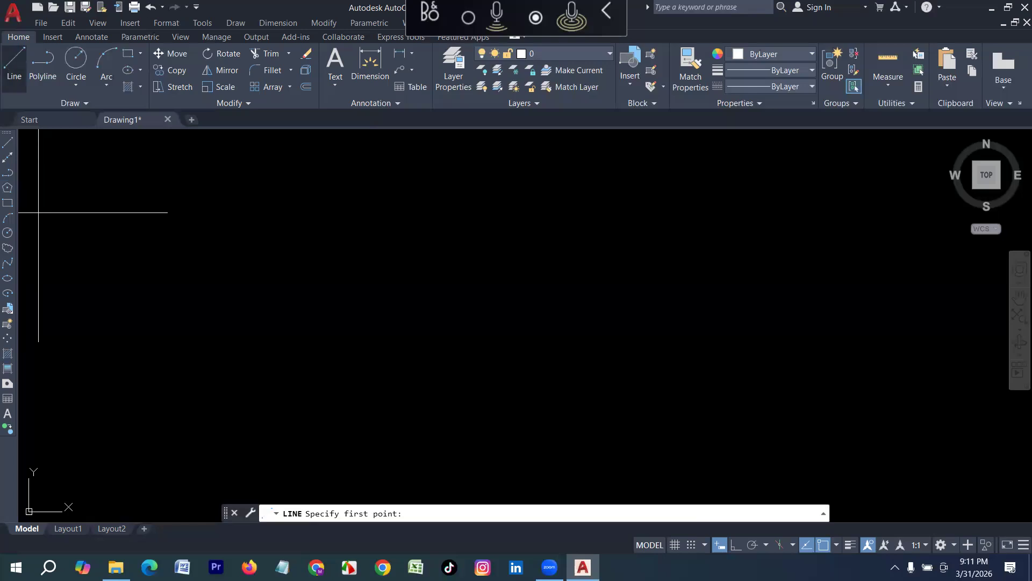
pyautogui.click(237, 235)
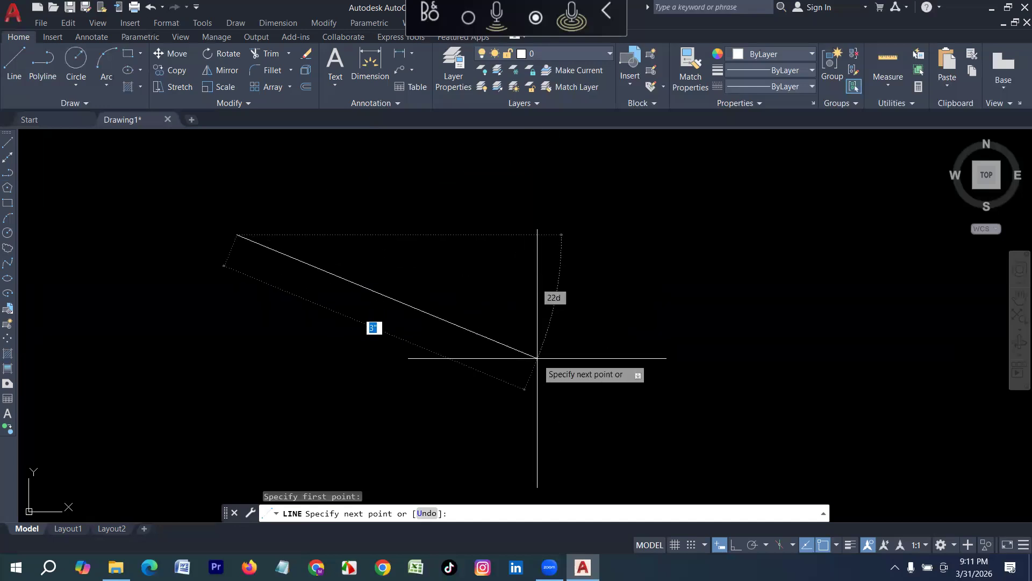
pyautogui.press('F8')
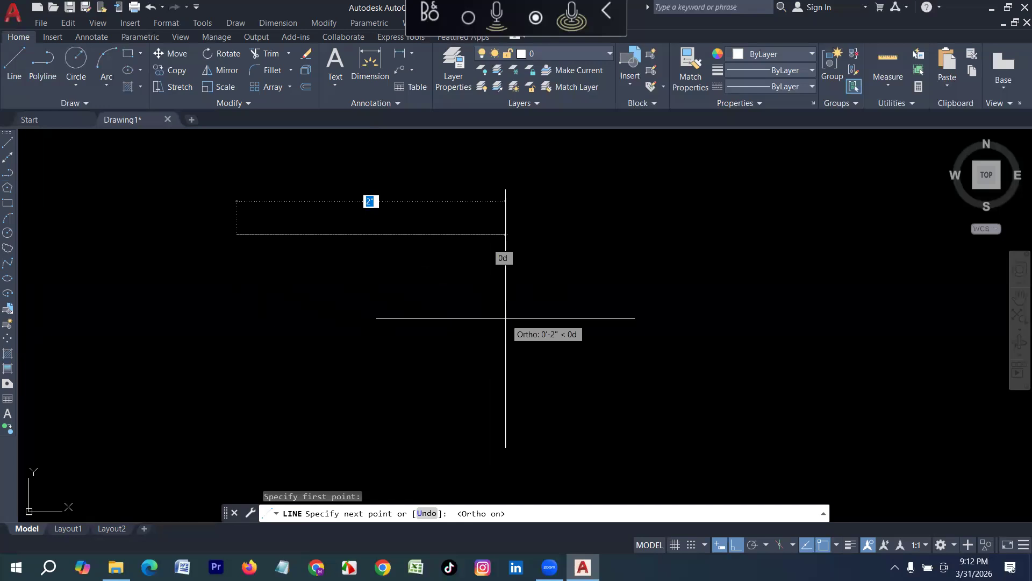
pyautogui.press('F8')
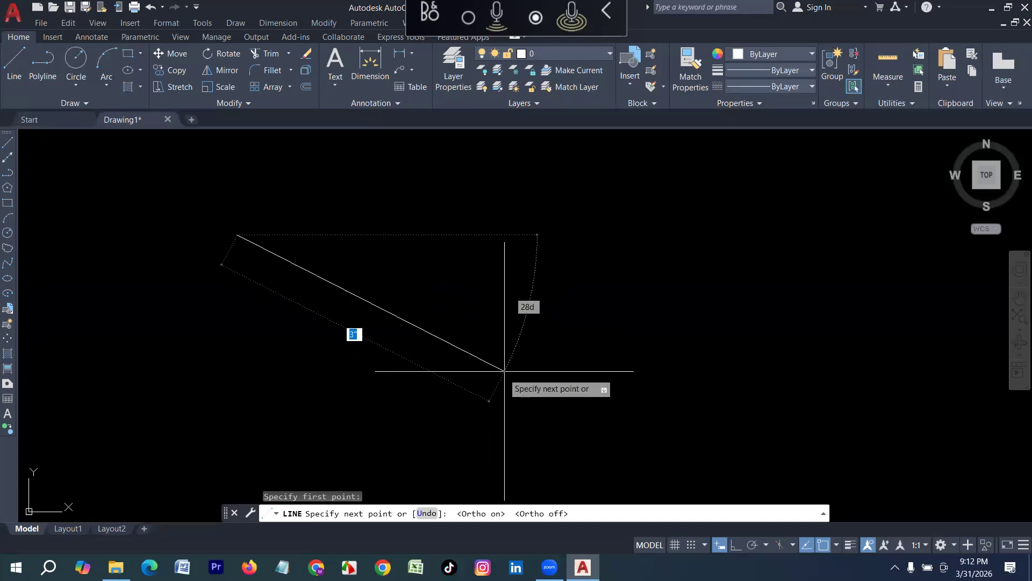
pyautogui.press('F8')
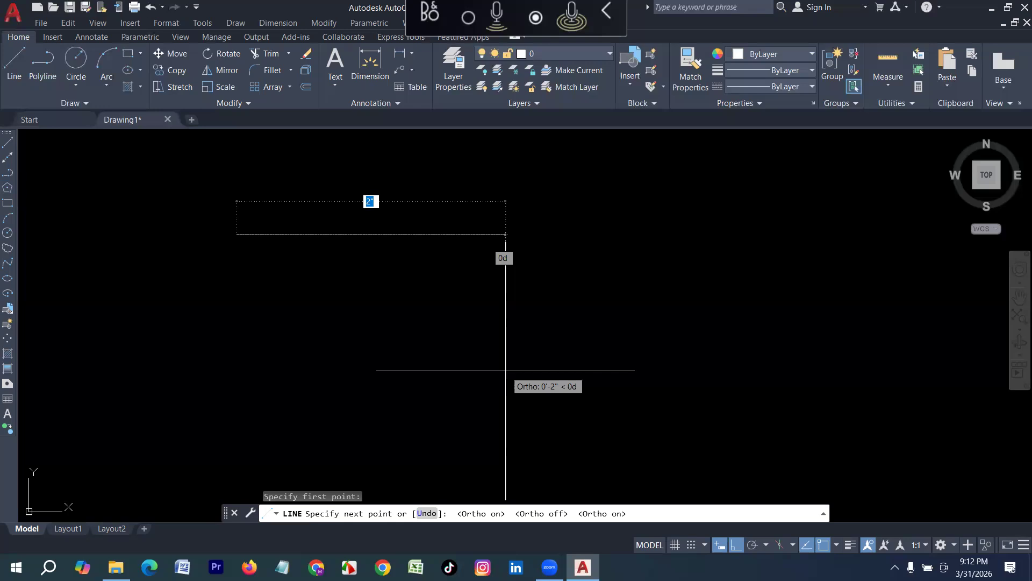
pyautogui.press('F8')
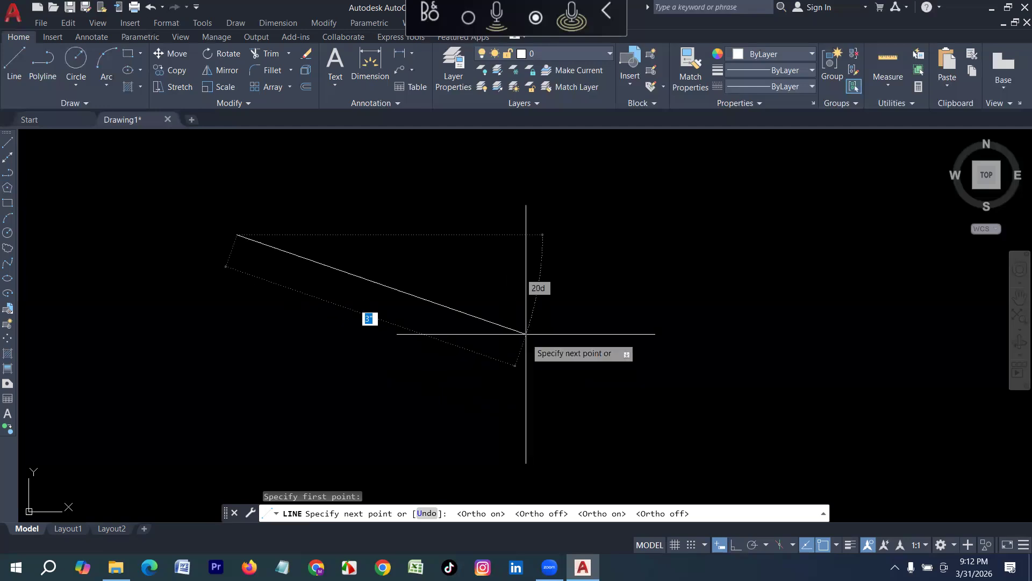
pyautogui.press('F8')
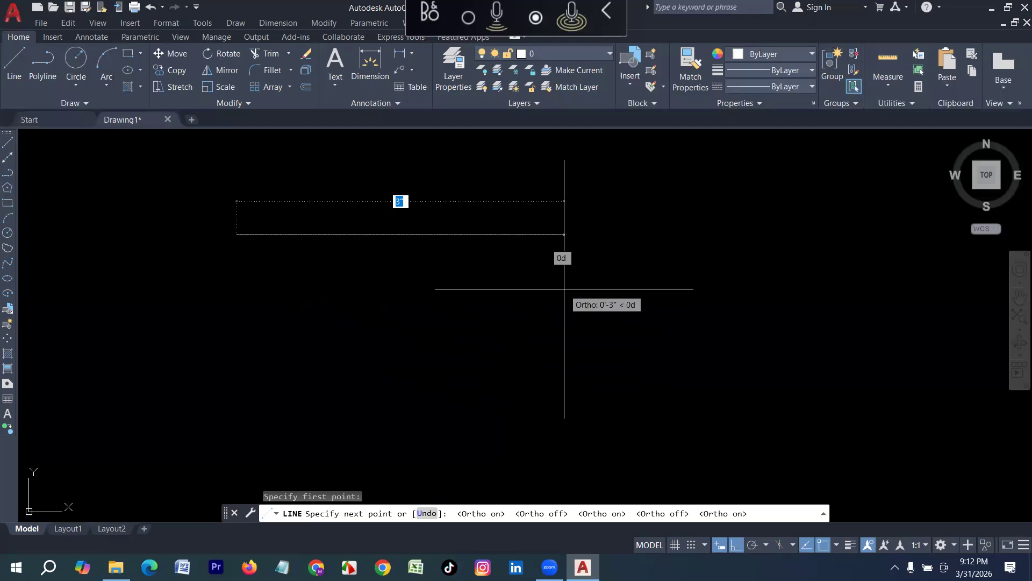
pyautogui.press('F8')
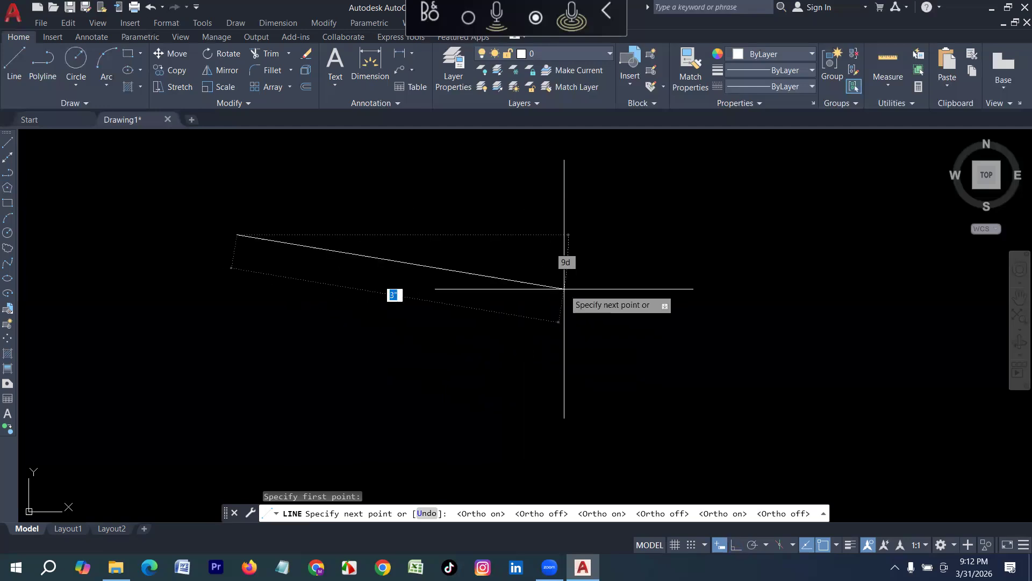
pyautogui.press('F8')
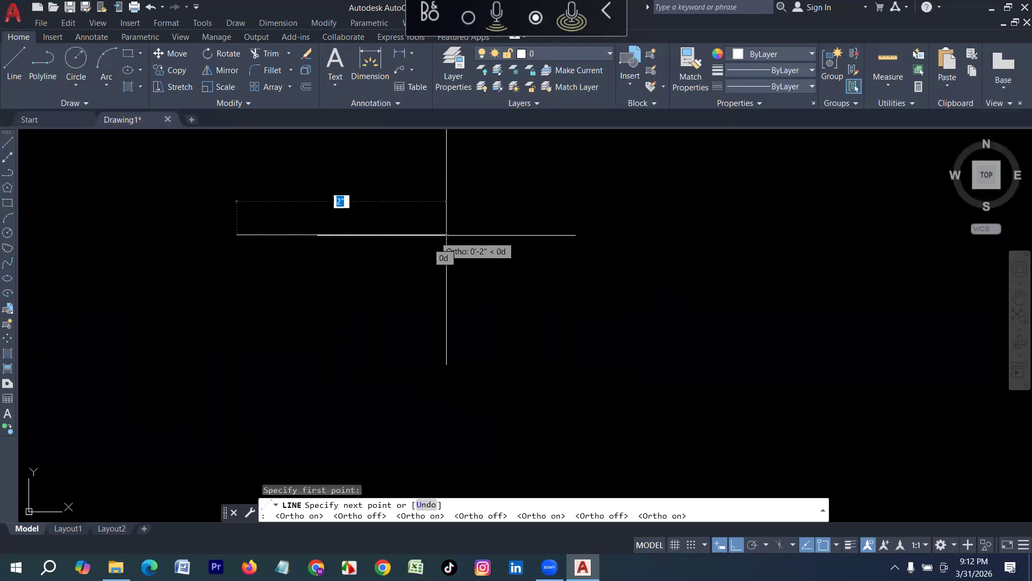
pyautogui.write("5'")
pyautogui.press('Return')
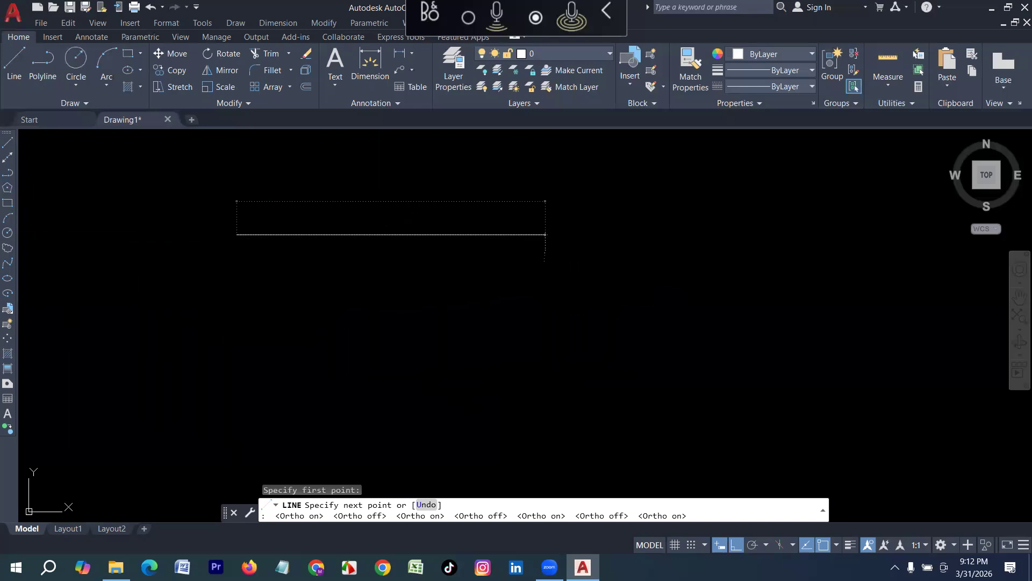
# Add a linear dimension (DIMLINEAR) between the two endpoints of the line, placing the dimension line below it.
pyautogui.scroll(-10, 279, 254)
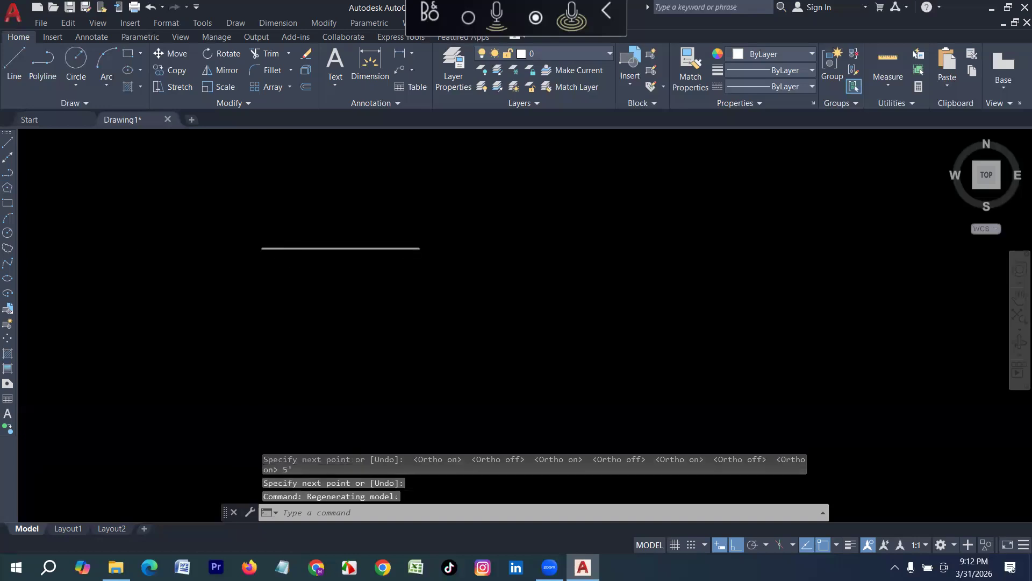
pyautogui.scroll(2, 305, 251)
pyautogui.scroll(4, 306, 210)
pyautogui.scroll(-2, 300, 211)
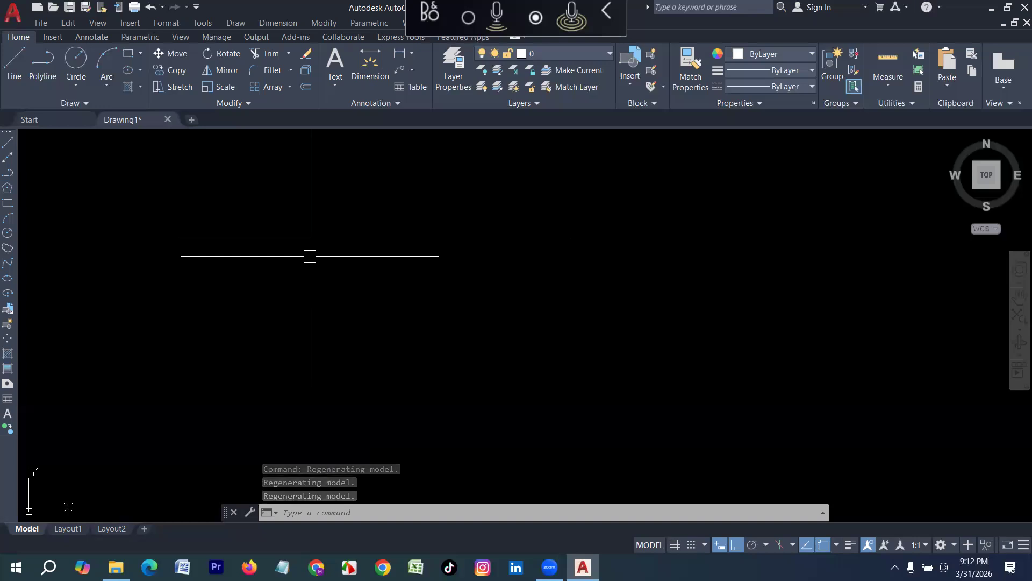
pyautogui.write('dli')
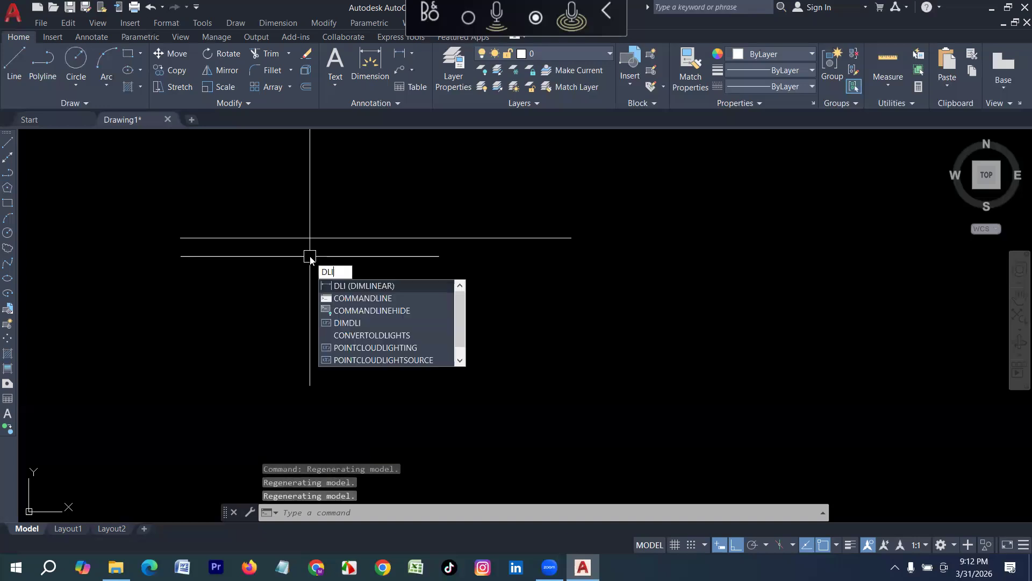
pyautogui.press('Return')
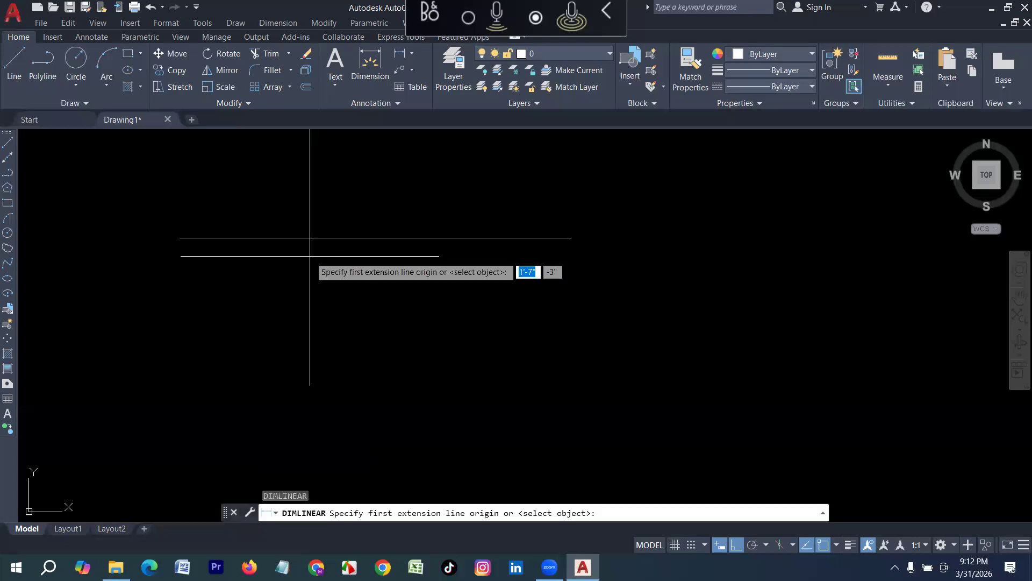
pyautogui.click(181, 237)
pyautogui.click(571, 238)
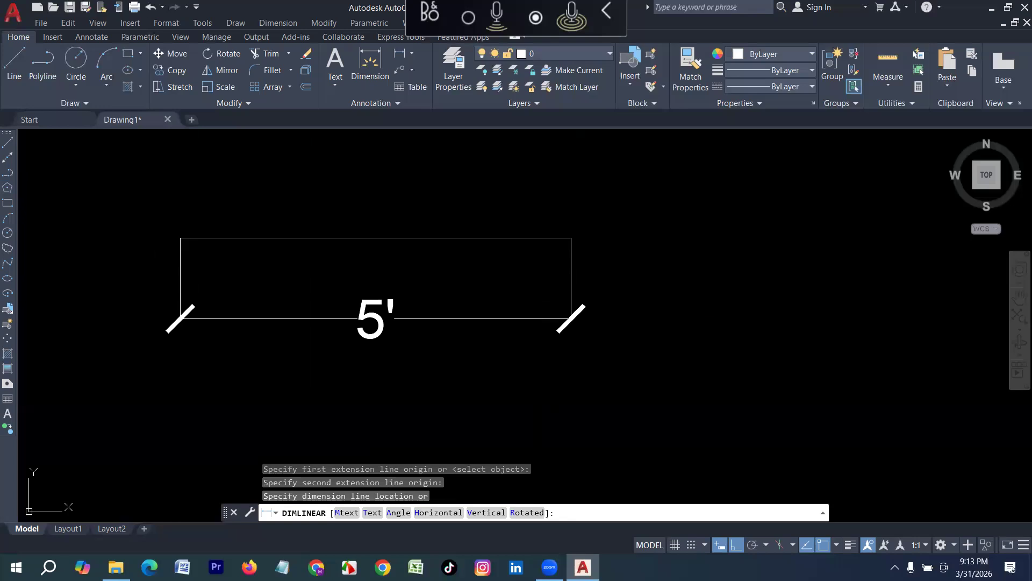
pyautogui.click(535, 317)
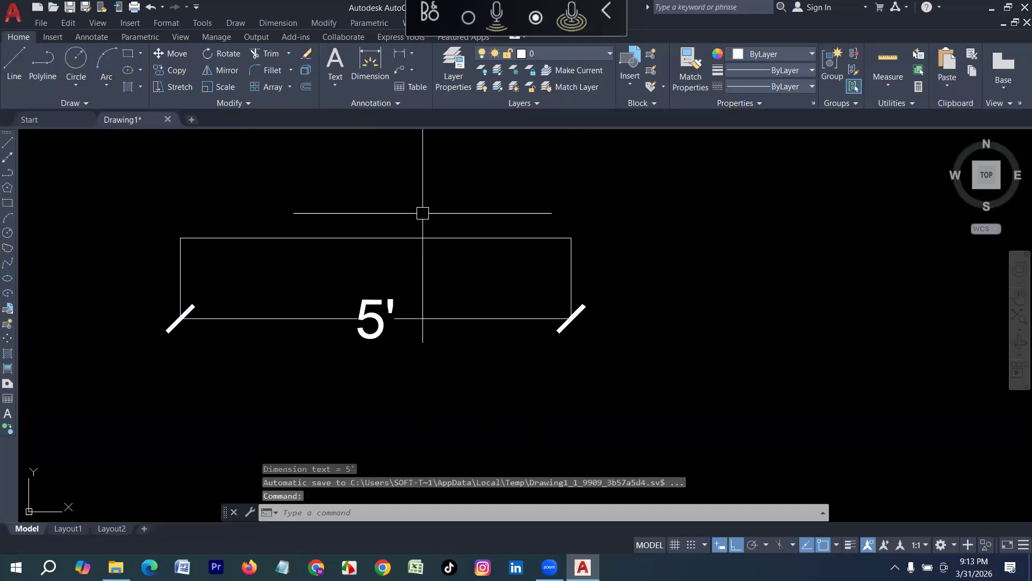
pyautogui.scroll(-4, 422, 213)
pyautogui.scroll(2, 487, 288)
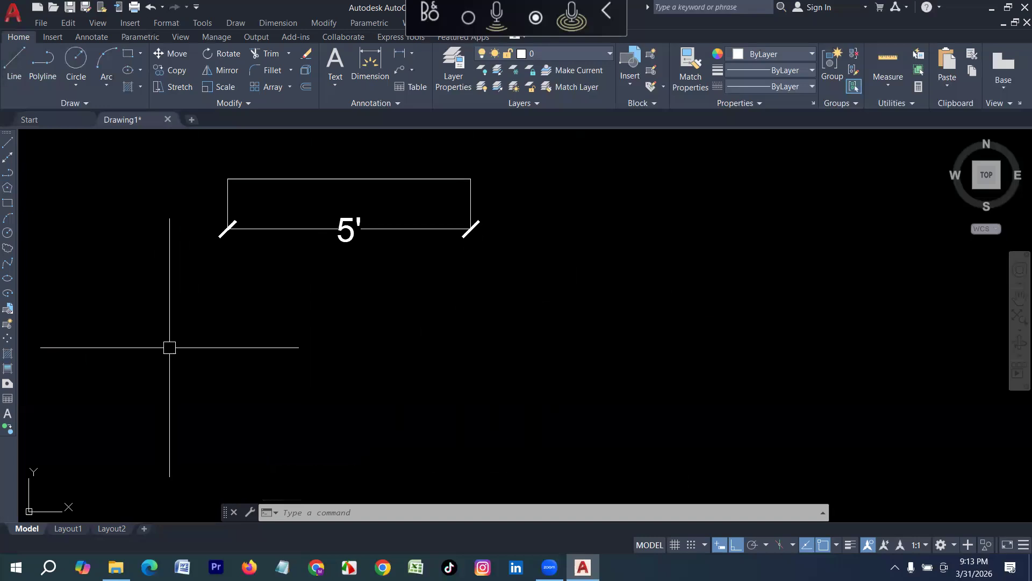
pyautogui.write('l')
pyautogui.press('Return')
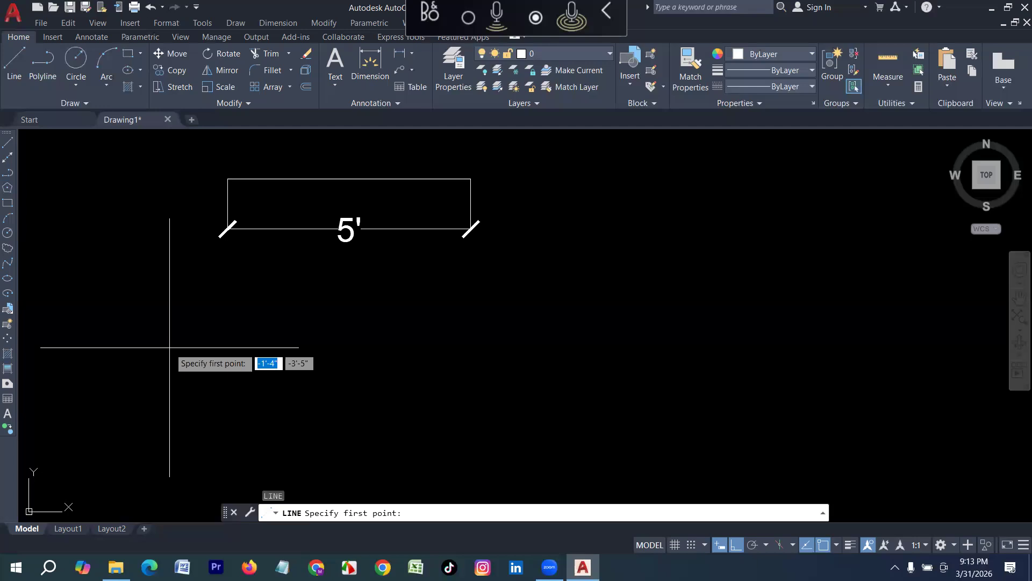
pyautogui.press('Escape')
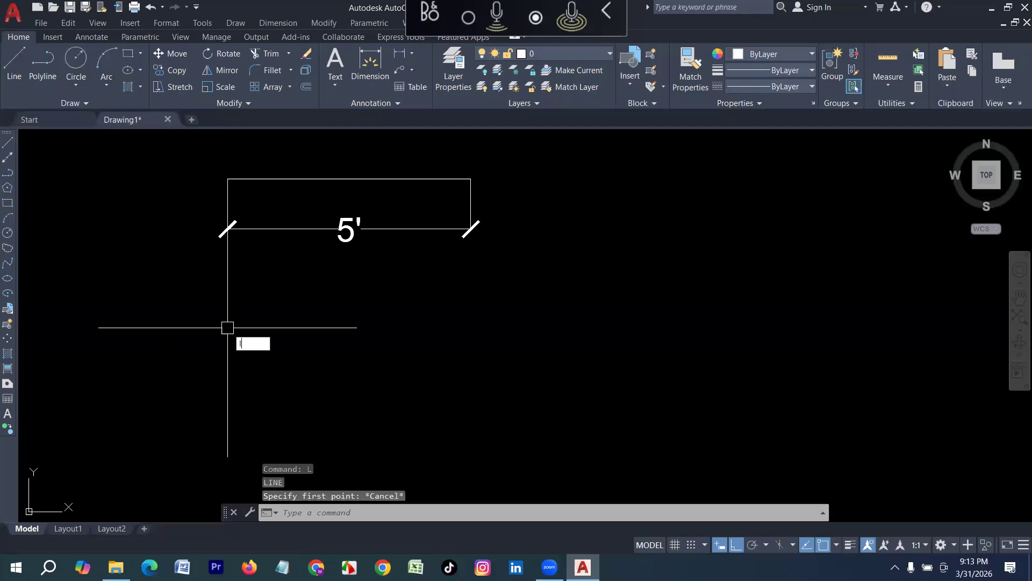
# Draw a second horizontal line, 10' long, below the dimensioned line and end the Line command.
pyautogui.press('Return')
pyautogui.click(210, 321)
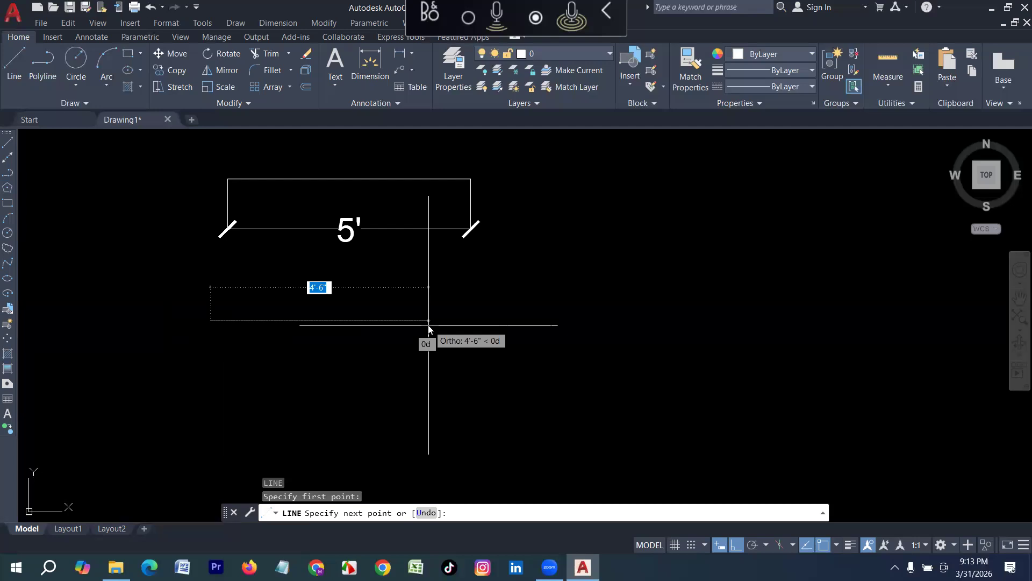
pyautogui.write("10'")
pyautogui.press('Return')
pyautogui.press('Return')
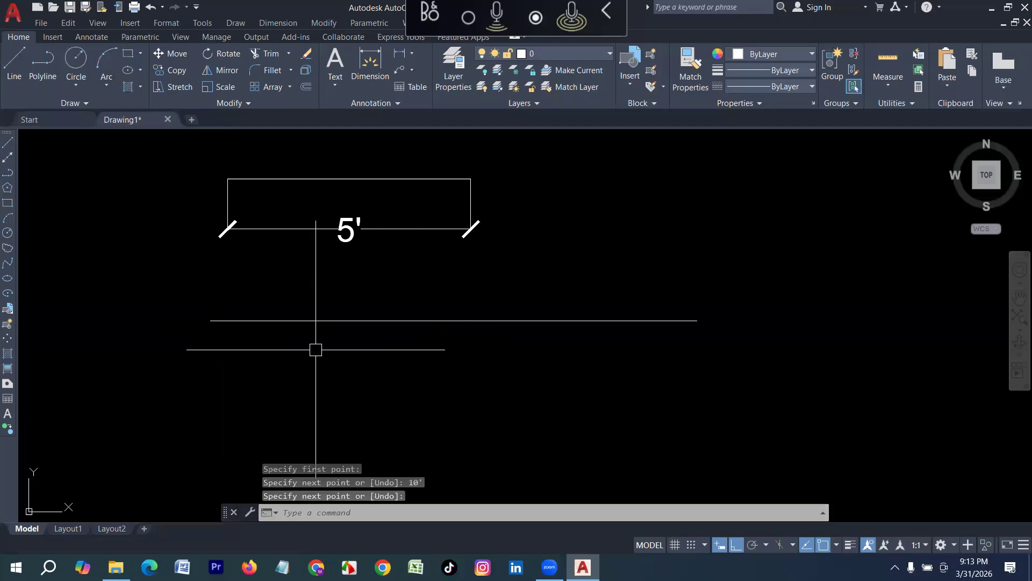
# Zoom in and out over the two lines and use the ZOOM command's All option to view the whole drawing.
pyautogui.scroll(5, 317, 318)
pyautogui.scroll(-2, 359, 306)
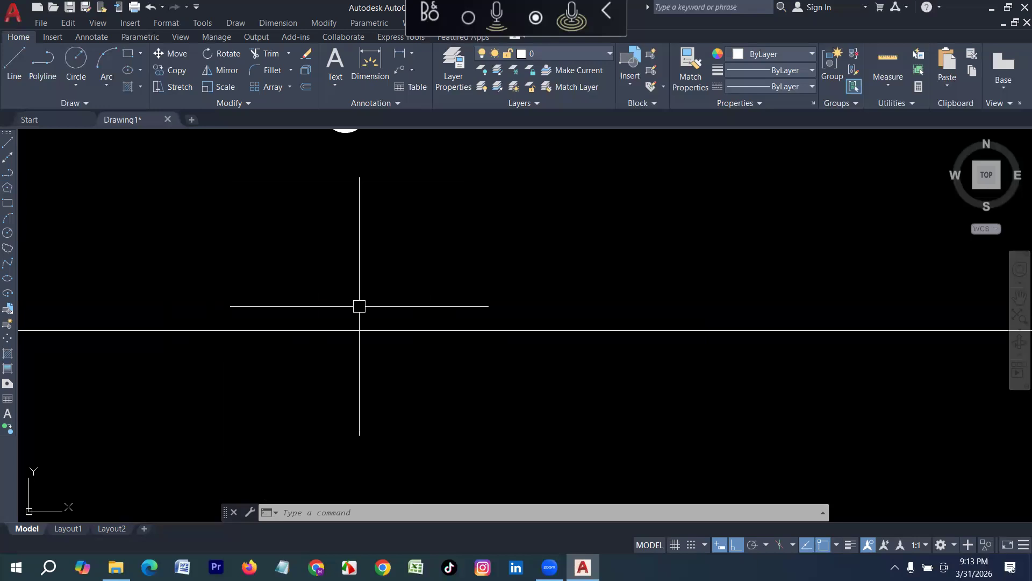
pyautogui.scroll(-6, 359, 305)
pyautogui.scroll(10, 390, 292)
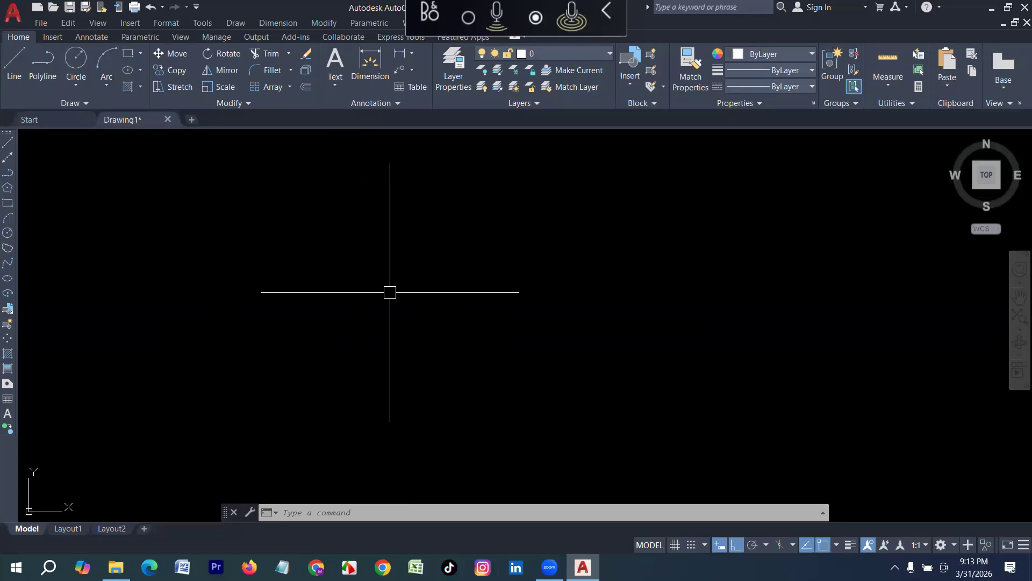
pyautogui.scroll(-4, 390, 292)
pyautogui.scroll(8, 390, 292)
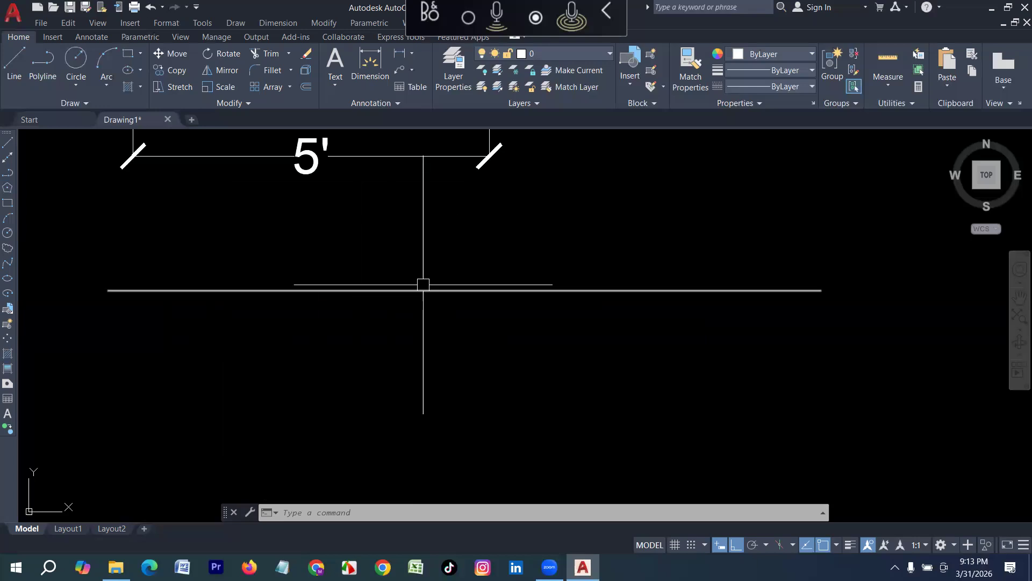
pyautogui.scroll(-8, 423, 285)
pyautogui.scroll(8, 419, 279)
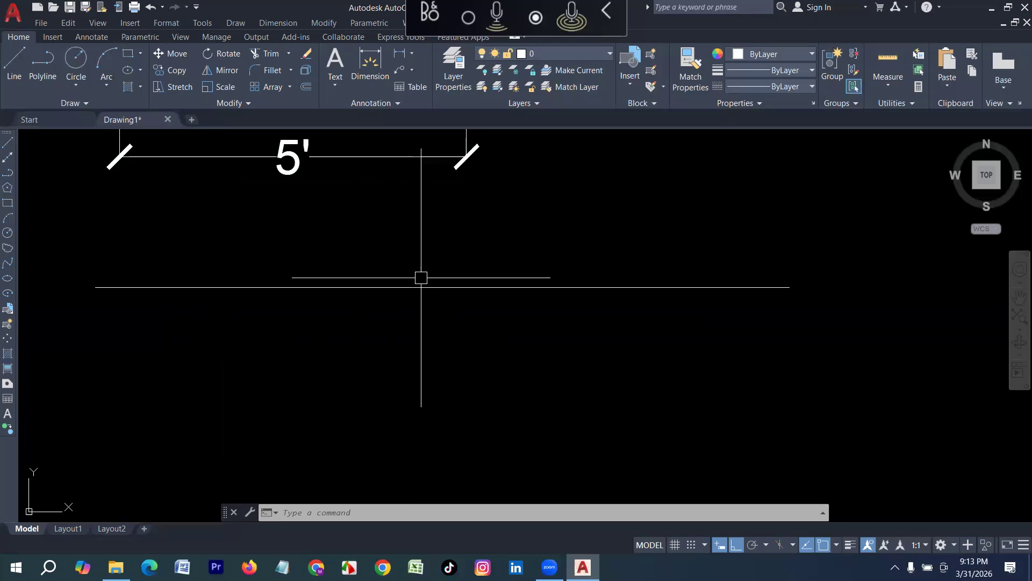
pyautogui.write('z')
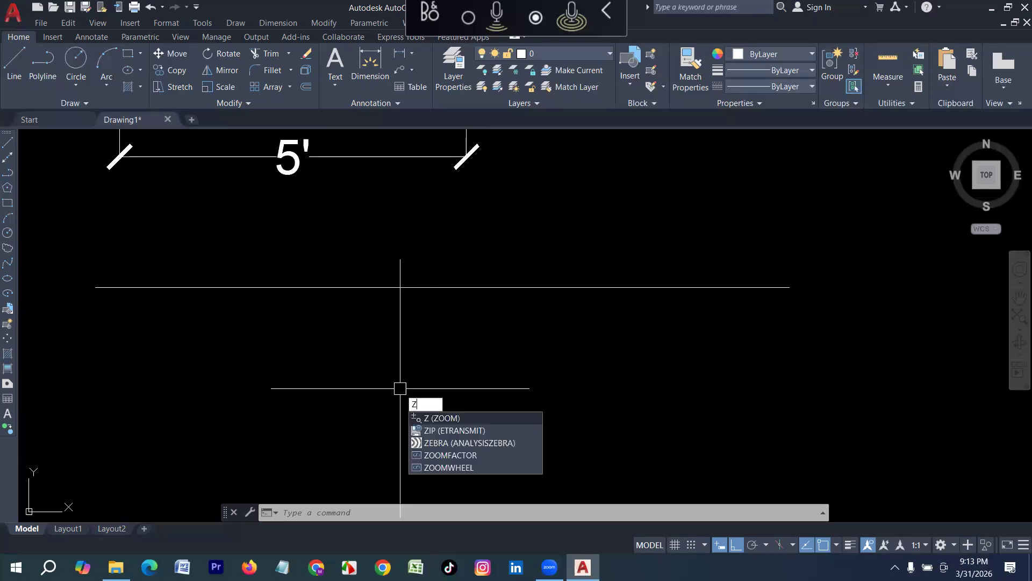
pyautogui.press('Return')
pyautogui.write('a')
pyautogui.press('Return')
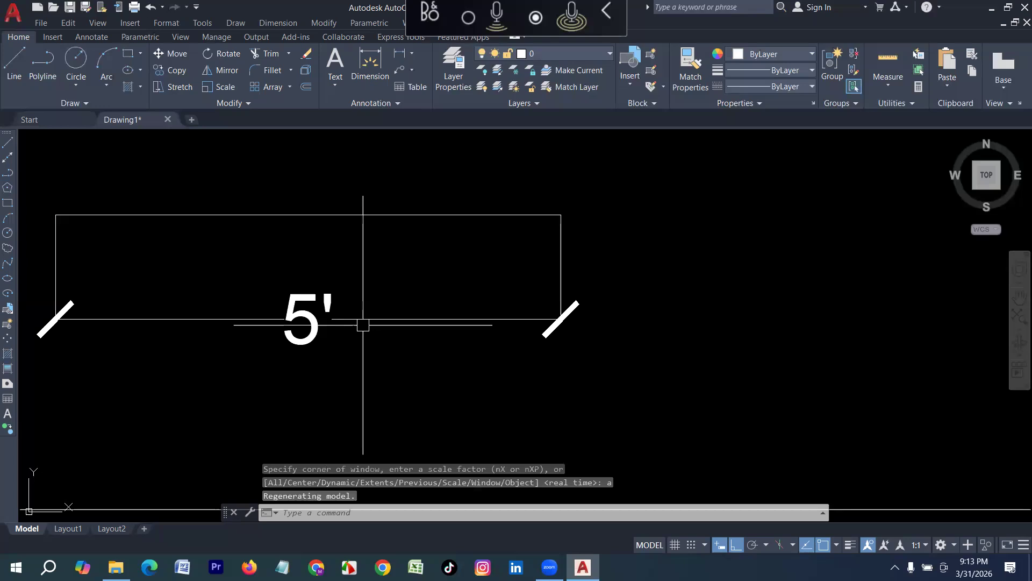
pyautogui.scroll(-5, 400, 261)
pyautogui.scroll(4, 408, 302)
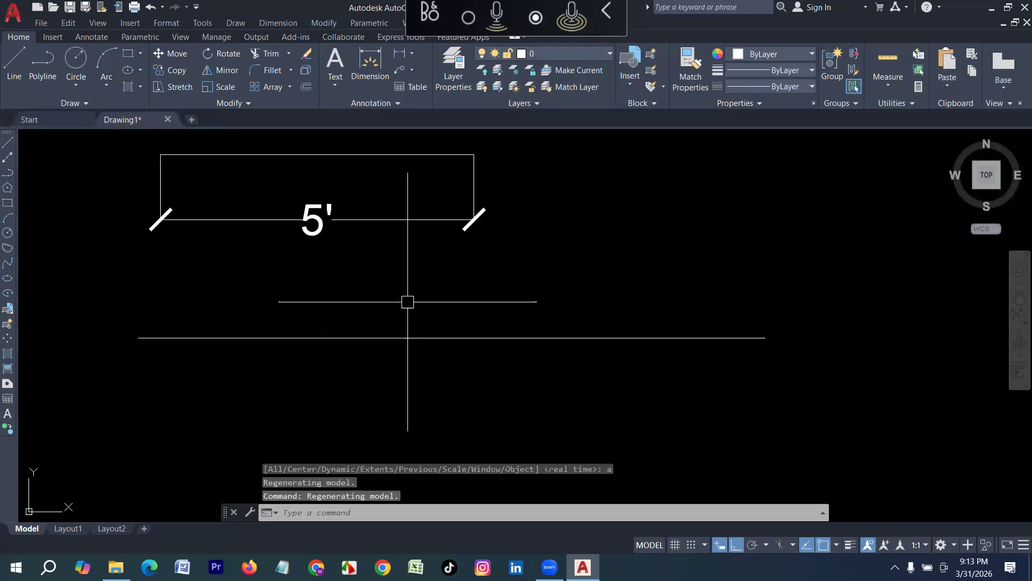
pyautogui.scroll(3, 400, 304)
pyautogui.scroll(-2, 394, 307)
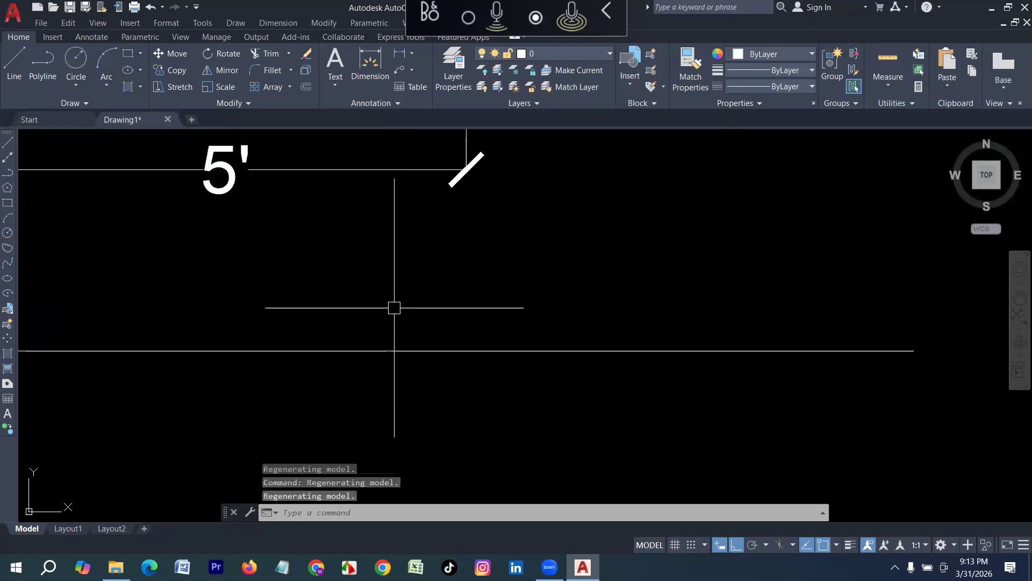
pyautogui.scroll(-2, 394, 307)
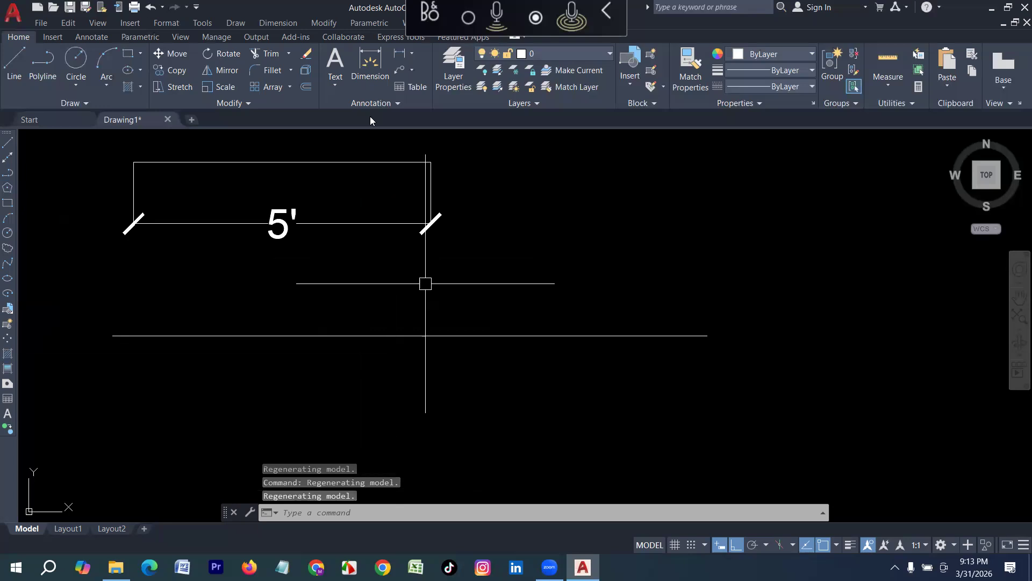
# Try to dimension the lower line with the DIM command by selecting the line itself.
pyautogui.click(370, 60)
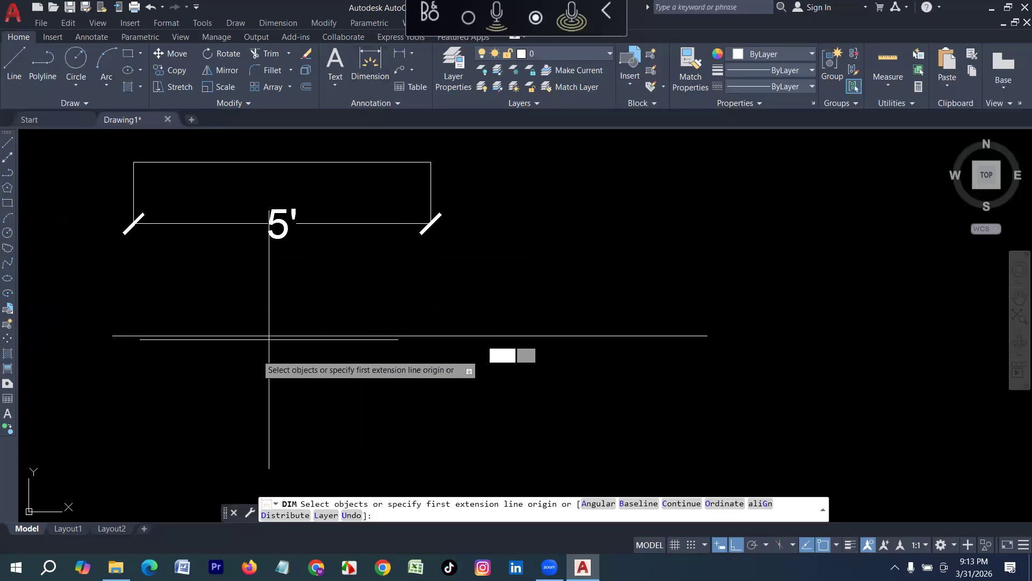
pyautogui.press('Return')
pyautogui.click(206, 340)
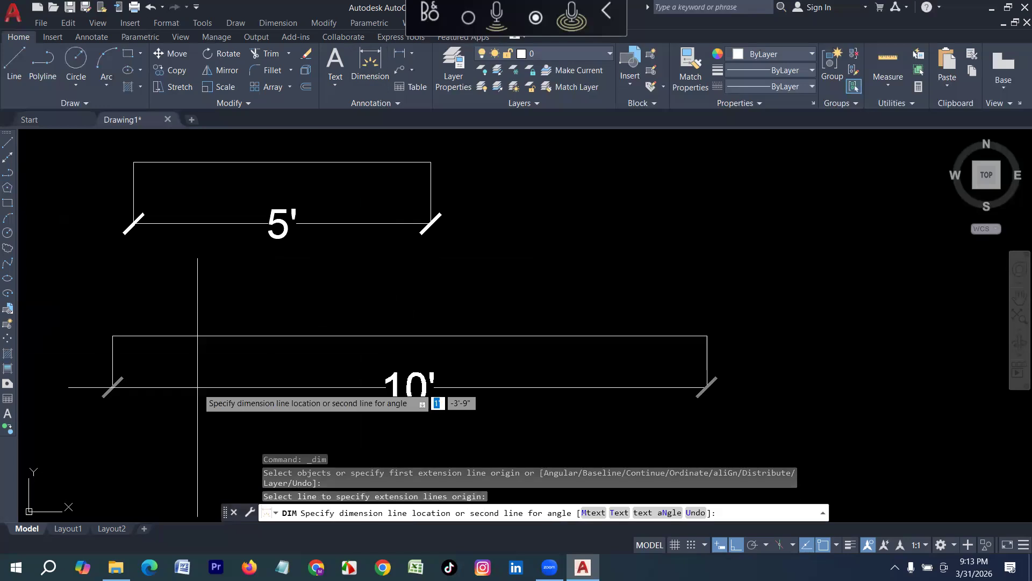
pyautogui.press('Escape')
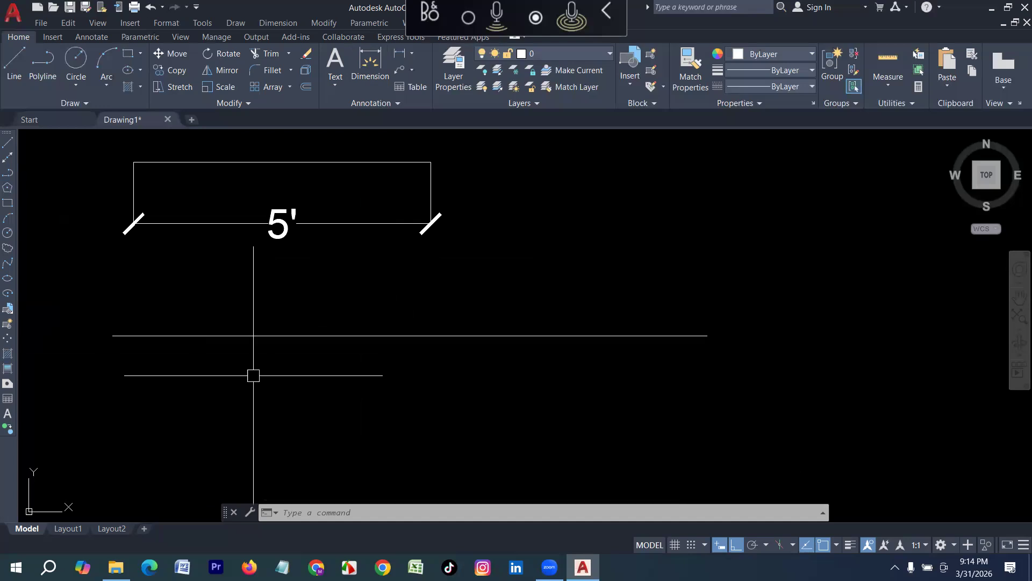
# Add an aligned dimension (DIMALIGNED) between the two endpoints of the lower line, placing the dimension line below it.
pyautogui.write('D')
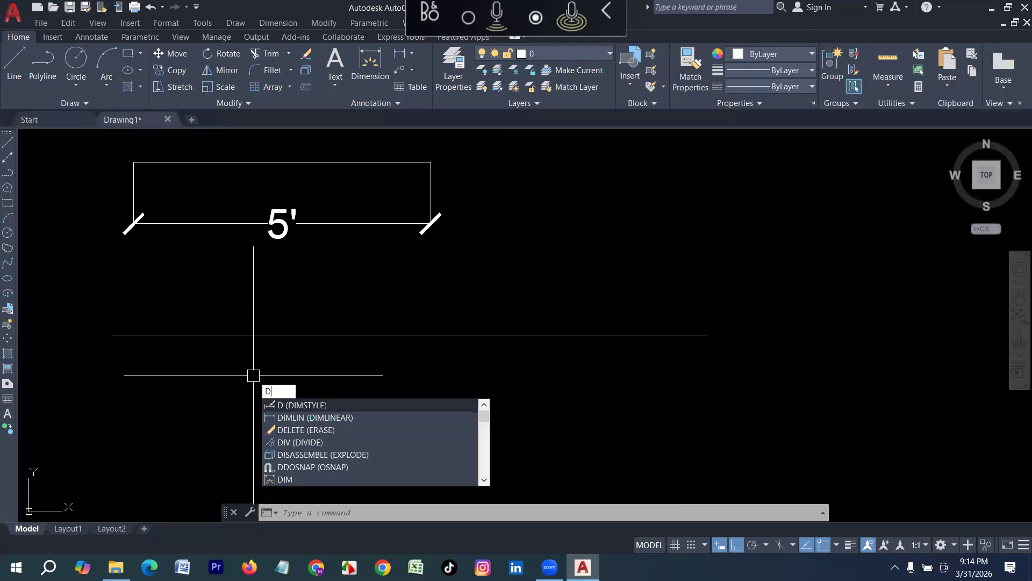
pyautogui.write('AL')
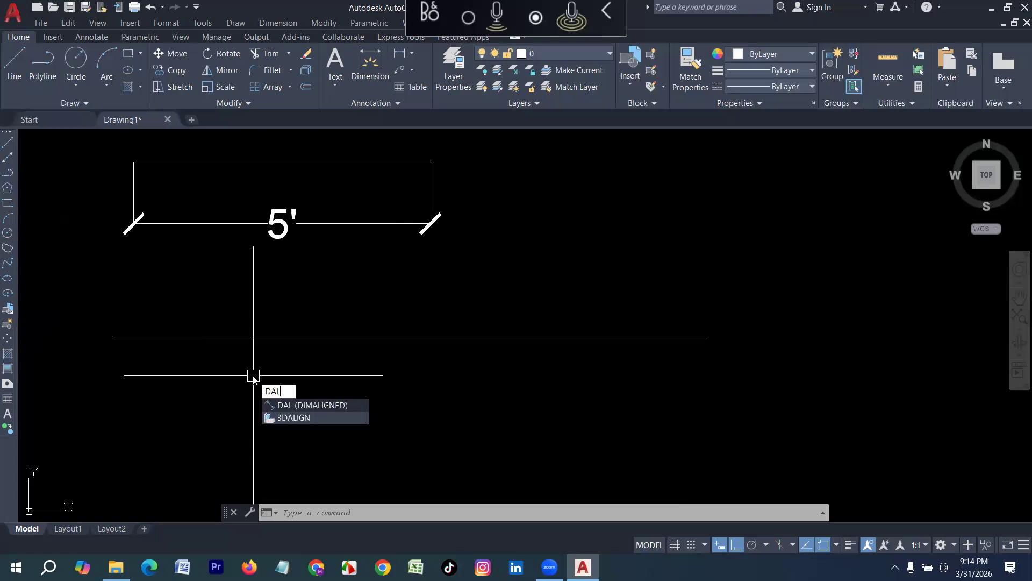
pyautogui.press('Return')
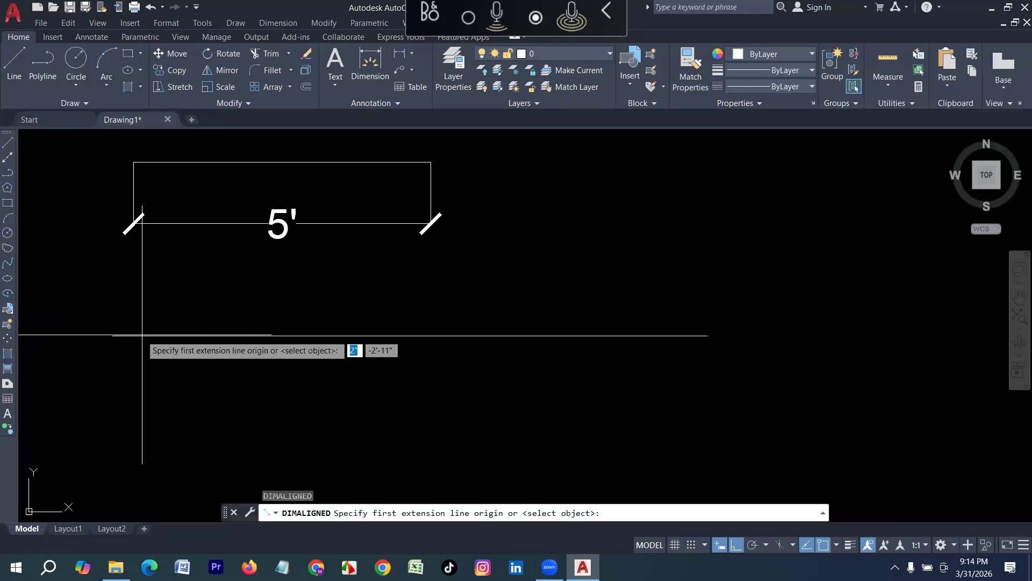
pyautogui.click(112, 335)
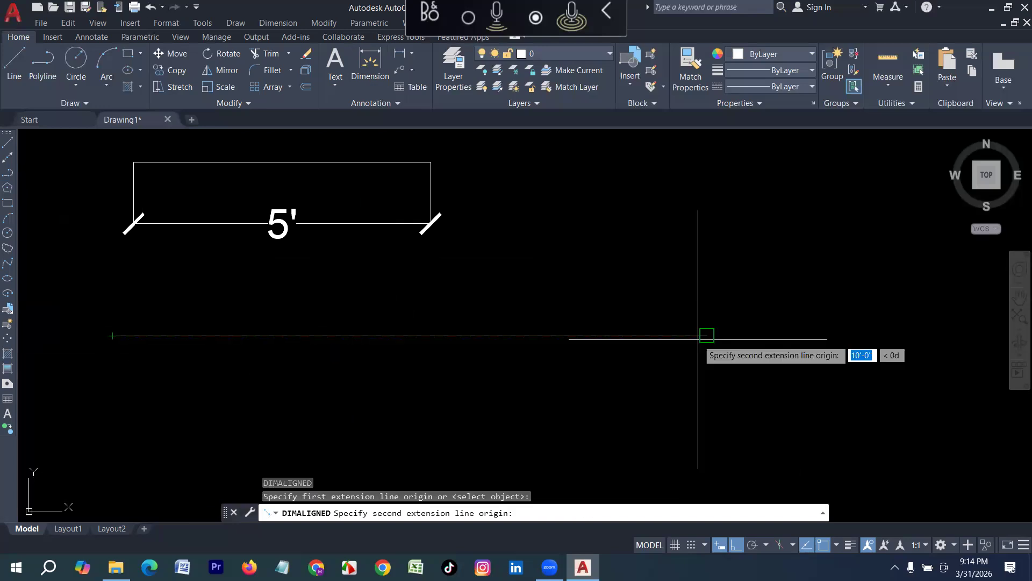
pyautogui.click(698, 336)
pyautogui.click(683, 388)
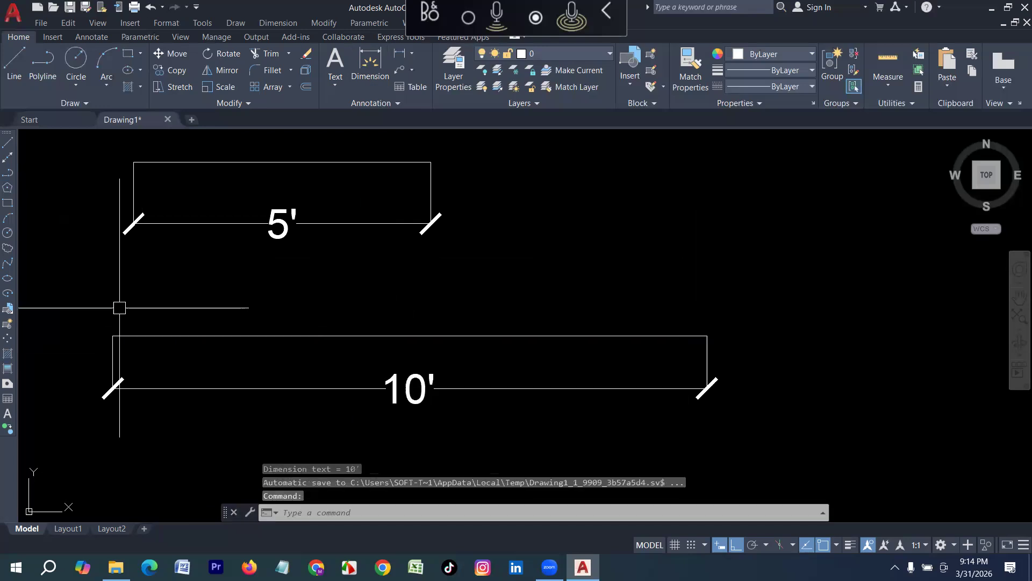
# Draw two connected lines beside the dimensioned lines, 12' horizontally to the right and 13' straight down, and end the Line command.
pyautogui.scroll(-2, 120, 308)
pyautogui.moveTo(301, 386); pyautogui.dragTo(193, 318, button='middle')
pyautogui.scroll(-4, 193, 318)
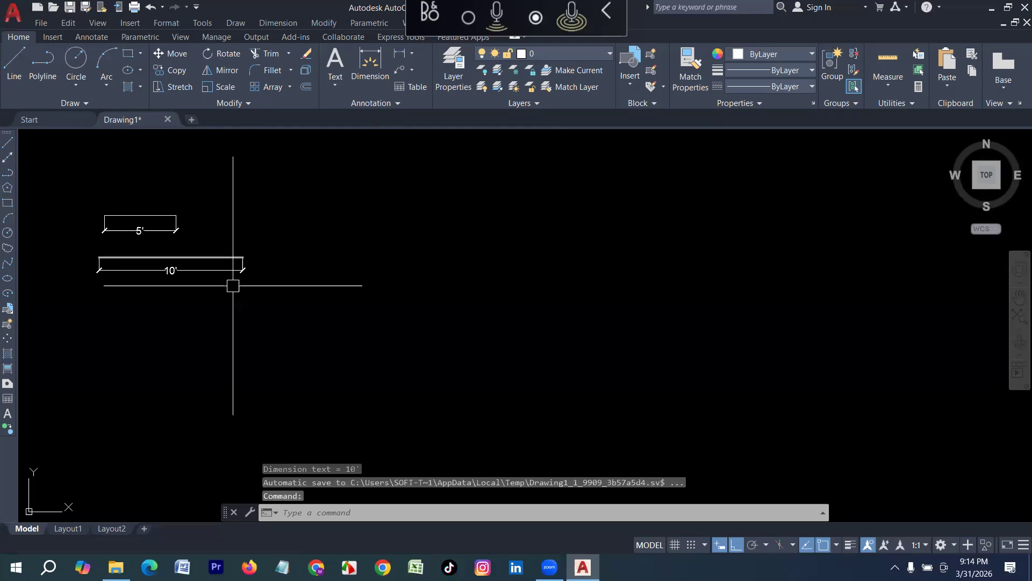
pyautogui.press('Escape')
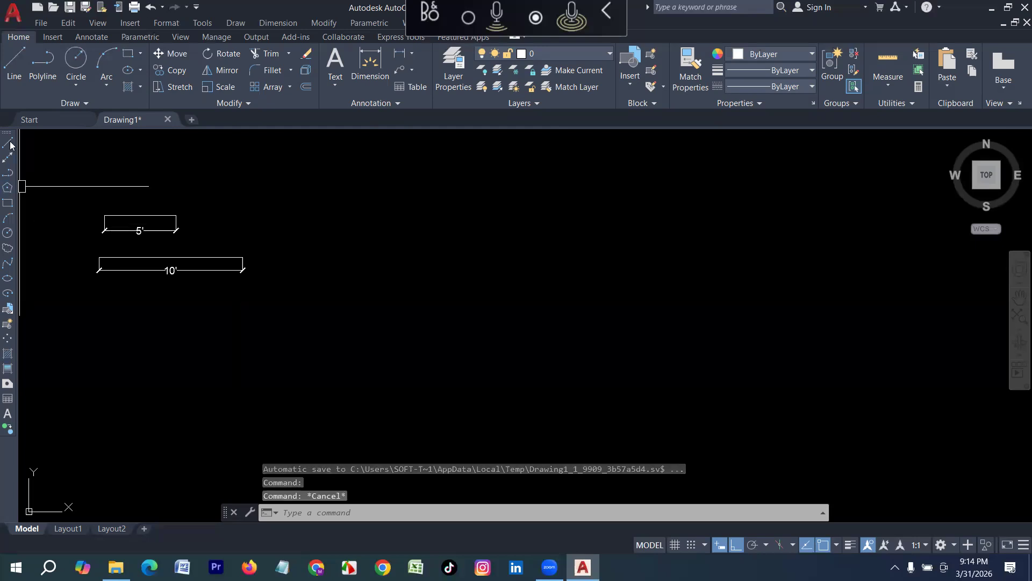
pyautogui.write('l')
pyautogui.press('Return')
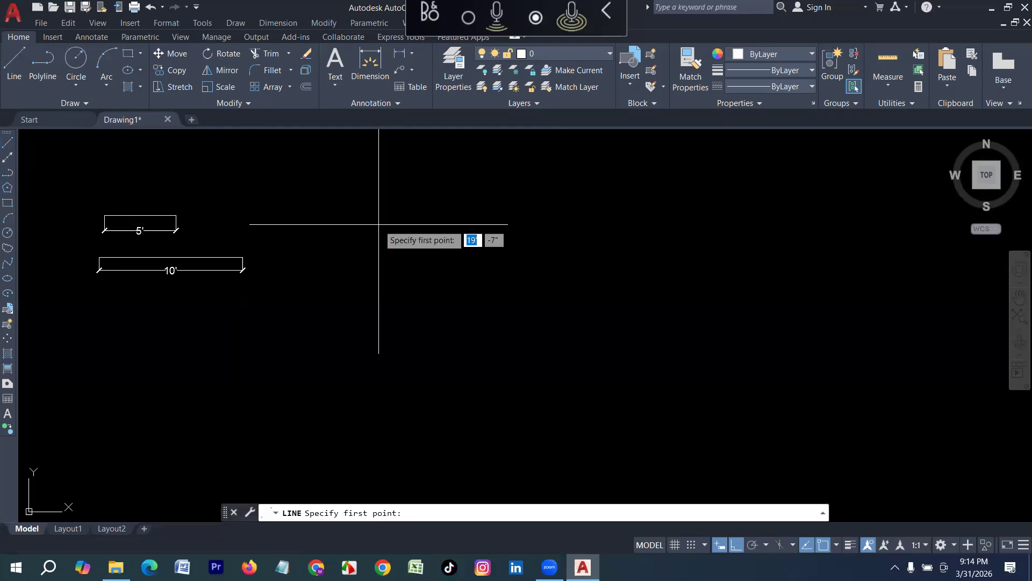
pyautogui.click(379, 224)
pyautogui.moveTo(559, 242); pyautogui.dragTo(276, 223, button='middle')
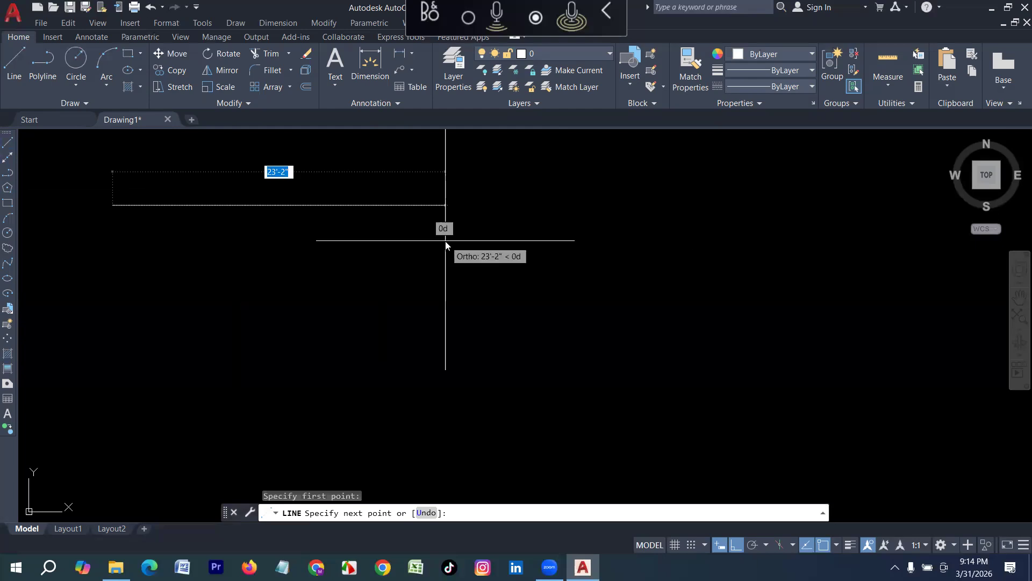
pyautogui.write("12'")
pyautogui.press('Return')
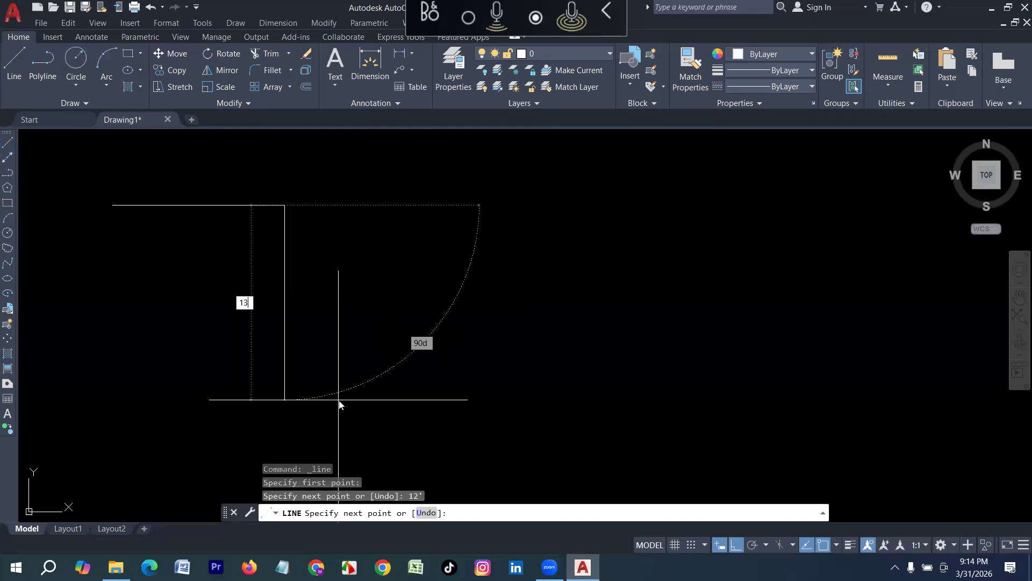
pyautogui.write("13'")
pyautogui.press('Return')
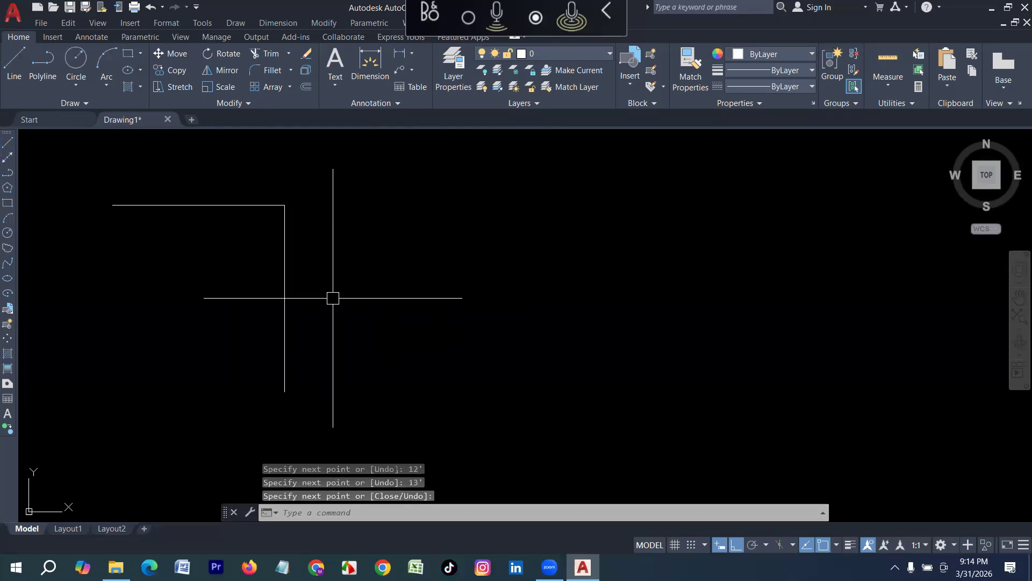
pyautogui.press('Return')
pyautogui.click(333, 298)
pyautogui.click(222, 307)
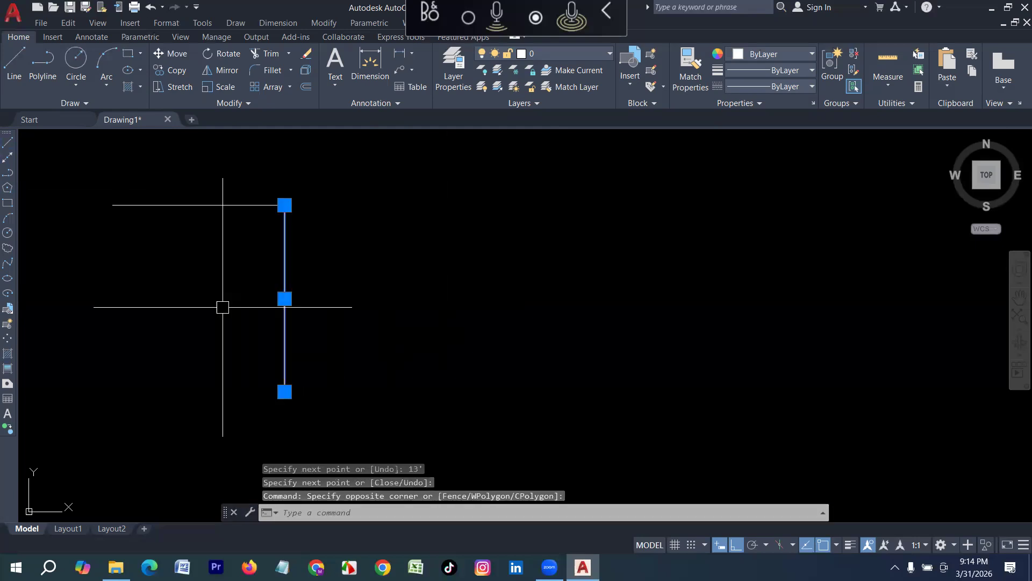
pyautogui.press('Escape')
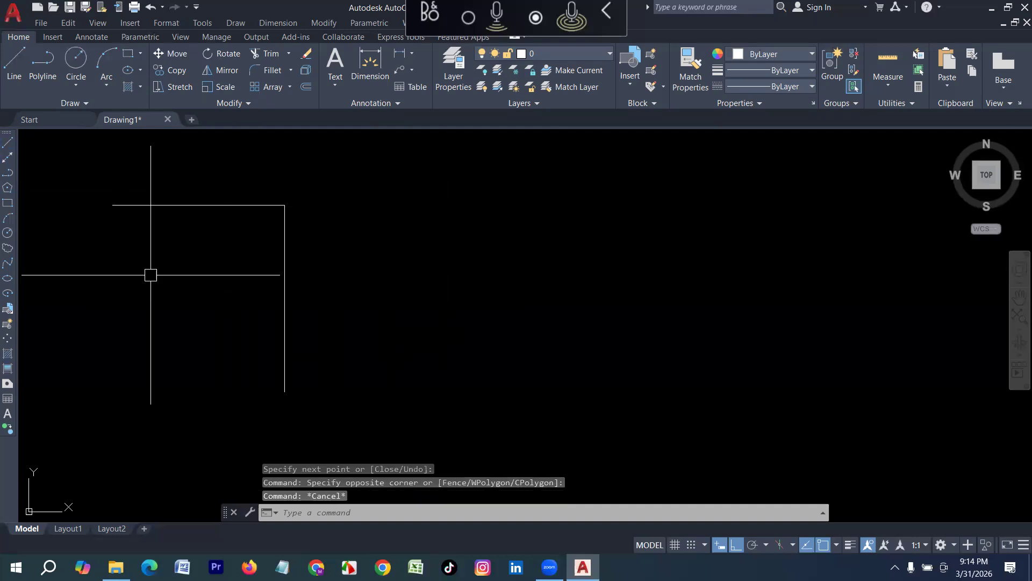
pyautogui.scroll(-5, 146, 266)
pyautogui.scroll(5, 185, 281)
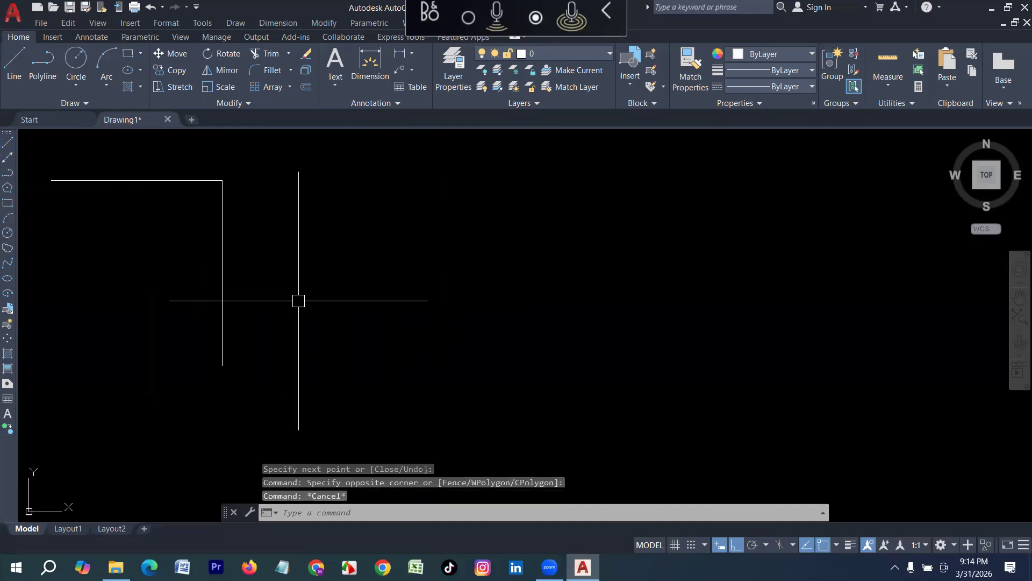
# Draw a closed square with four 12' lines to the right of the L-shaped lines and end the Line command.
pyautogui.write('l')
pyautogui.press('Return')
pyautogui.click(321, 222)
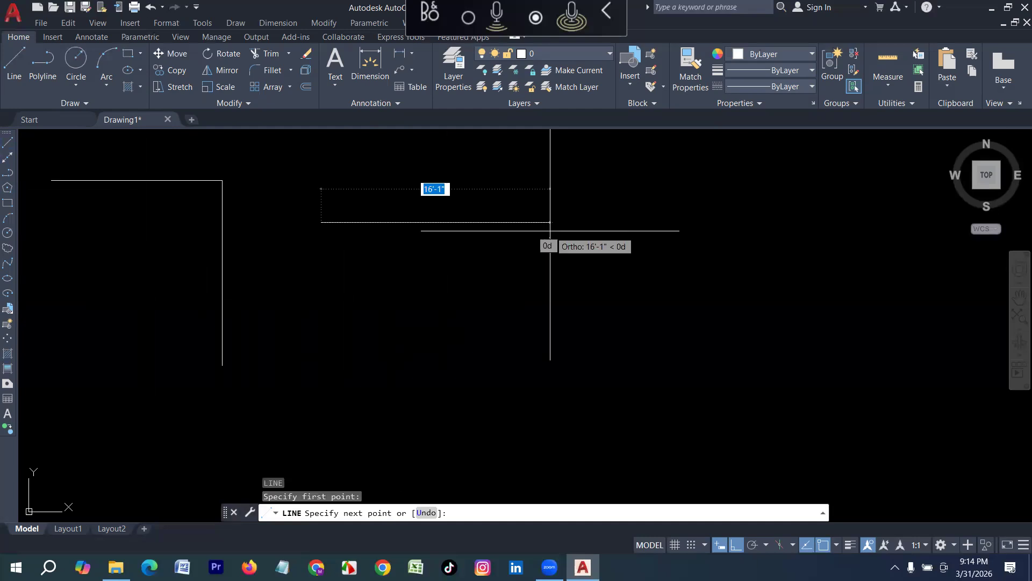
pyautogui.write('12')
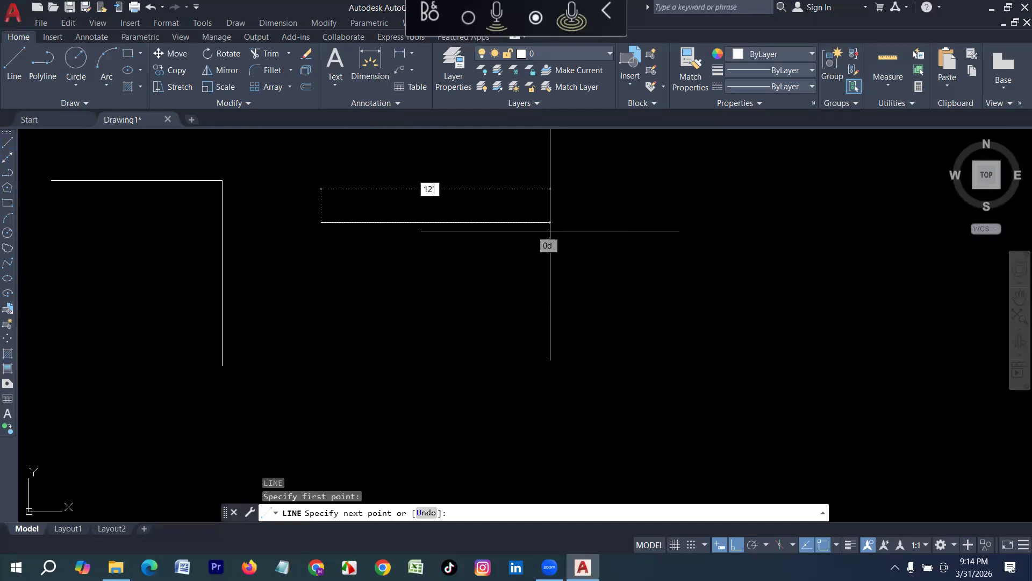
pyautogui.press('Return')
pyautogui.write("12'")
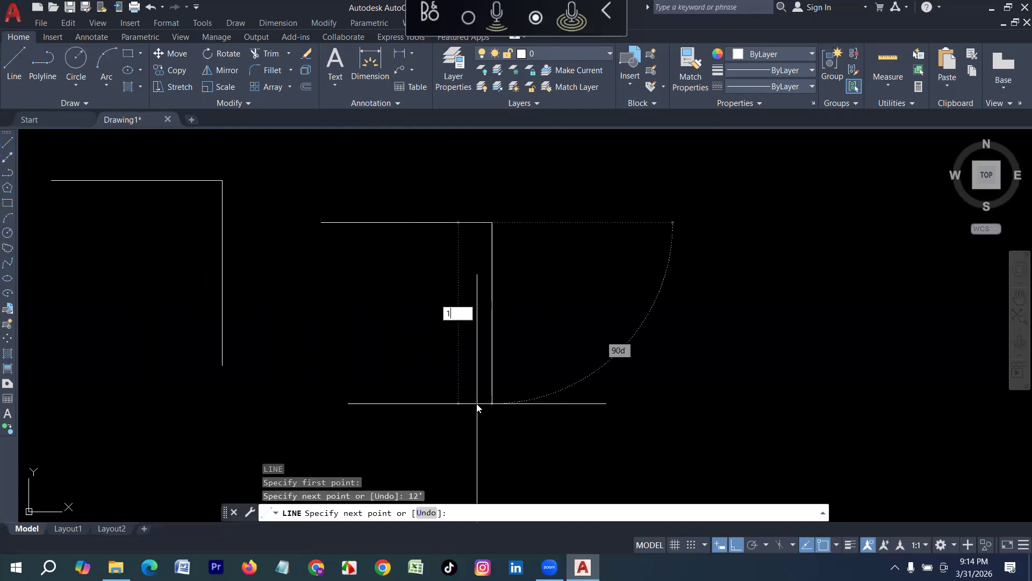
pyautogui.press('Return')
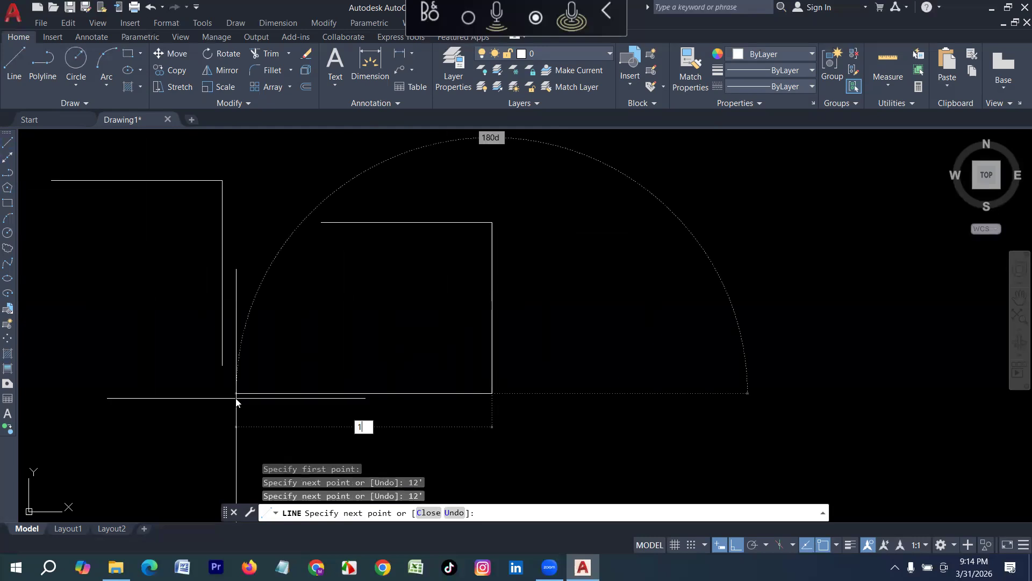
pyautogui.write("12'")
pyautogui.press('Return')
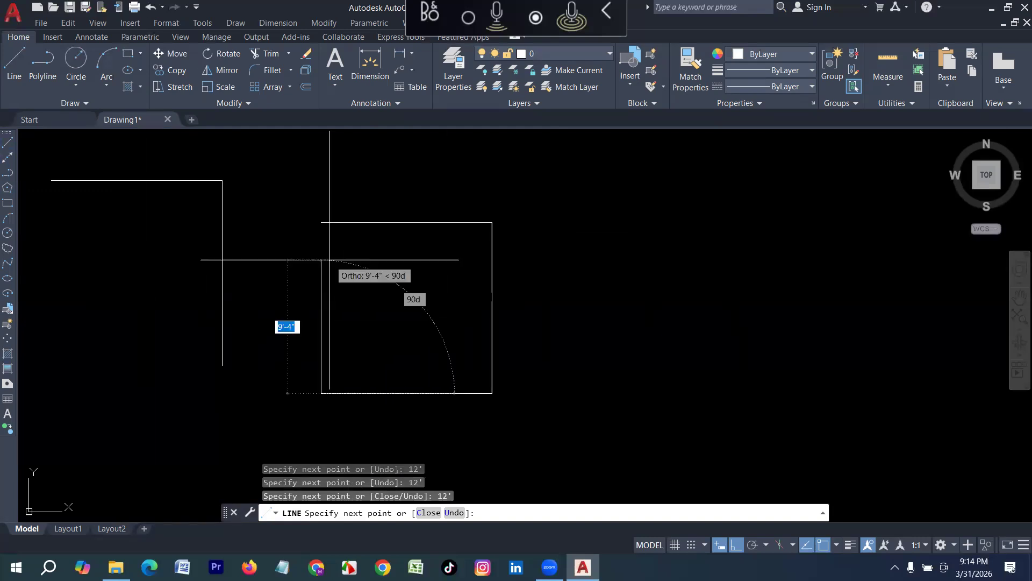
pyautogui.write("12'")
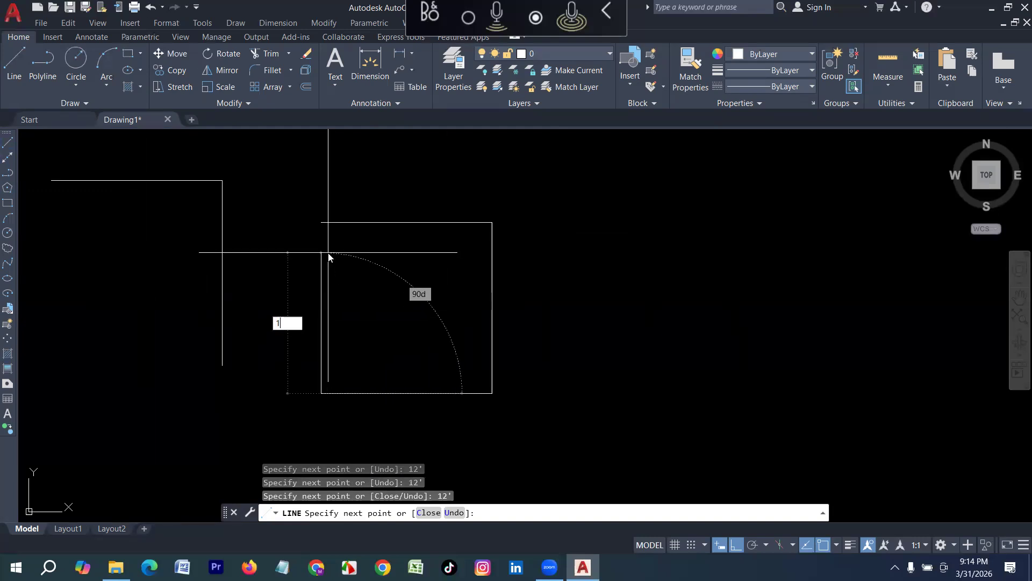
pyautogui.press('Return')
pyautogui.press('Return')
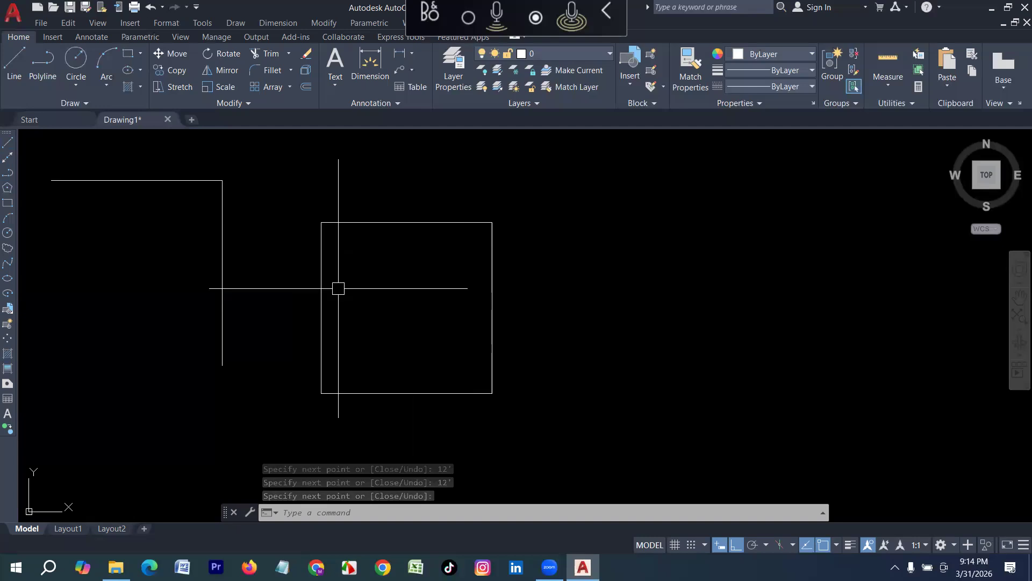
pyautogui.write('dli')
pyautogui.press('Return')
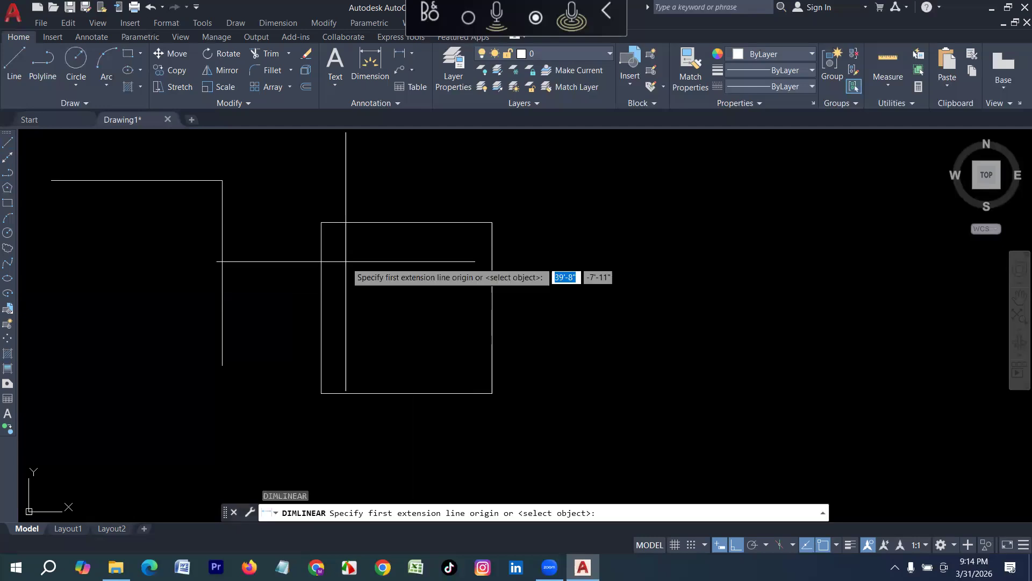
pyautogui.click(330, 224)
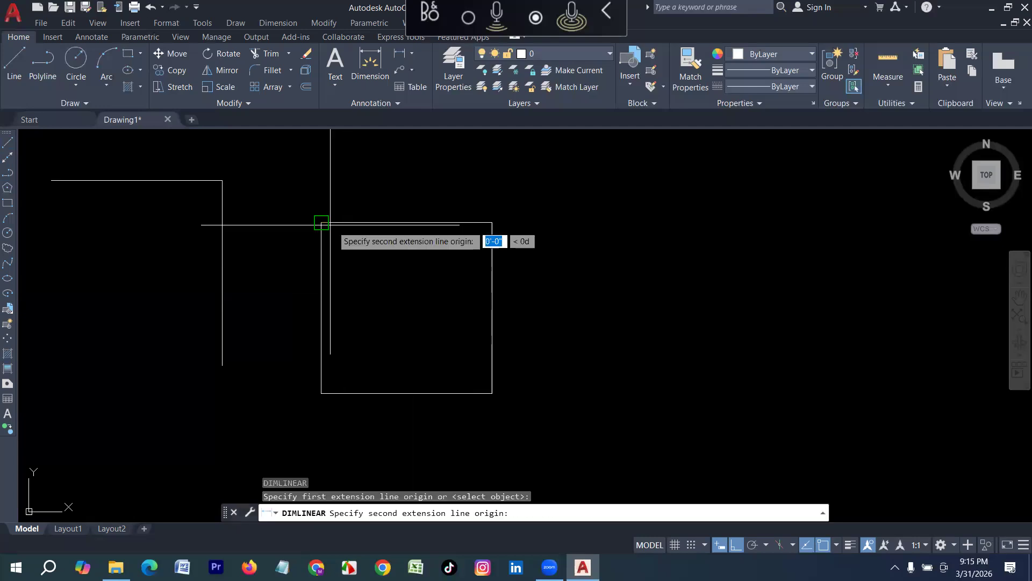
pyautogui.click(492, 222)
pyautogui.scroll(2, 501, 208)
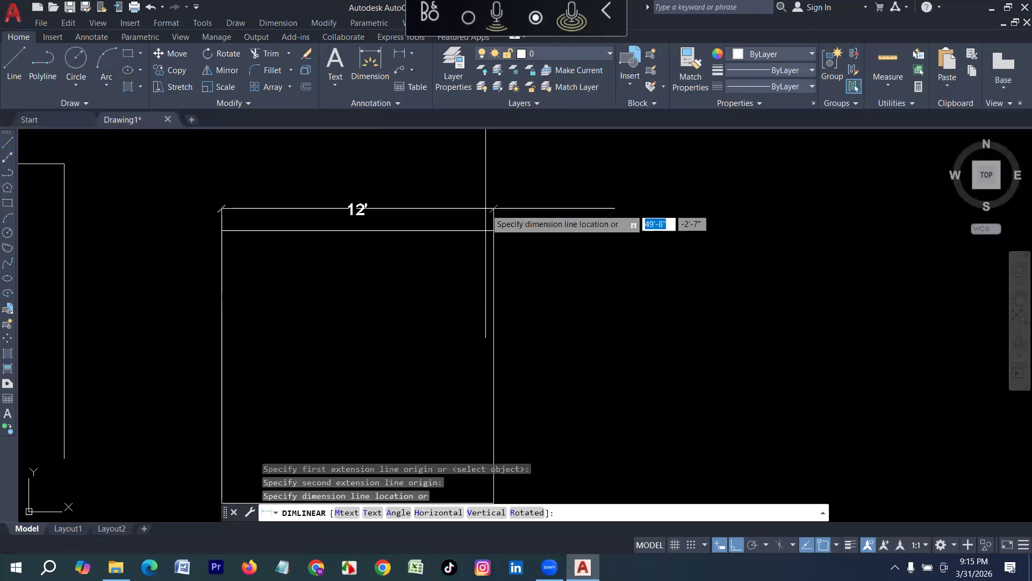
pyautogui.press('Escape')
pyautogui.scroll(-2, 458, 210)
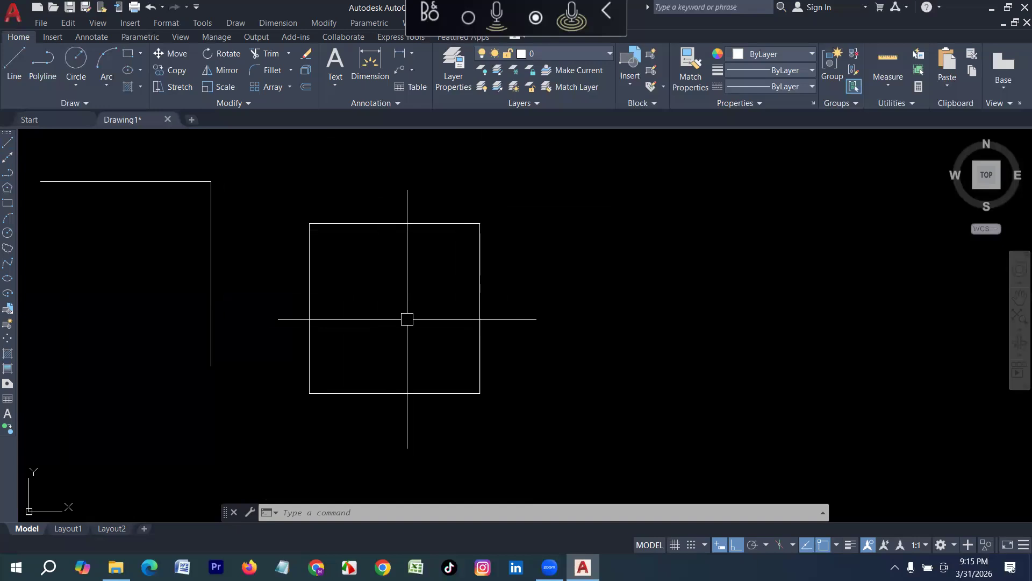
# Measure the square's width and height with the quick measurement of the MEASUREGEOM command, and exit the command.
pyautogui.write('mea')
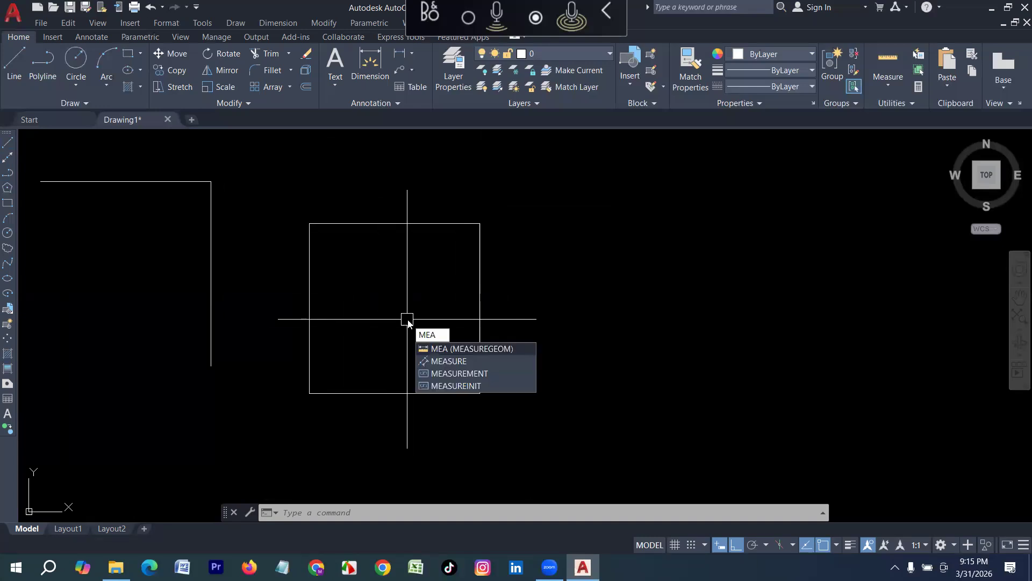
pyautogui.press('Return')
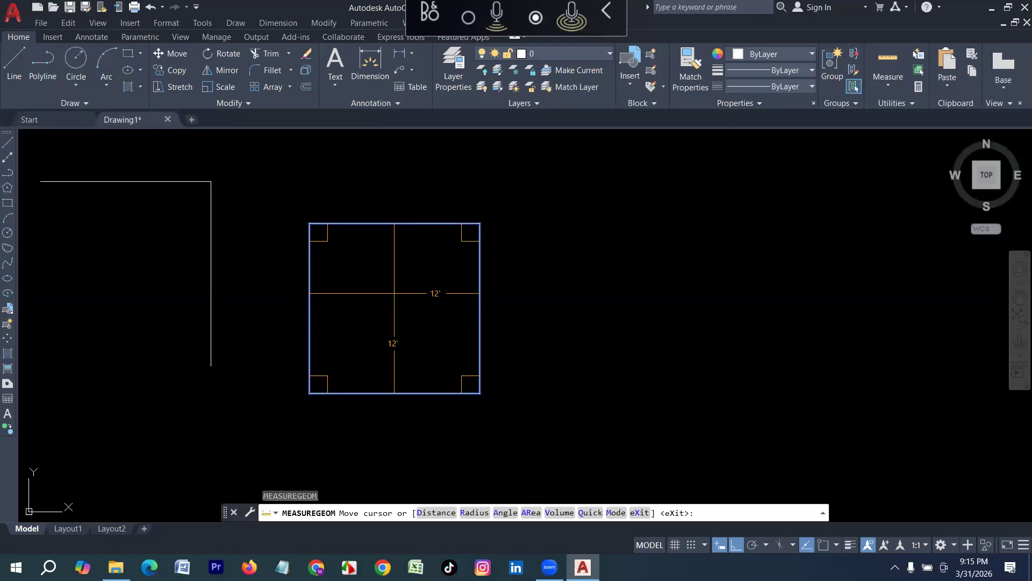
pyautogui.press('Escape')
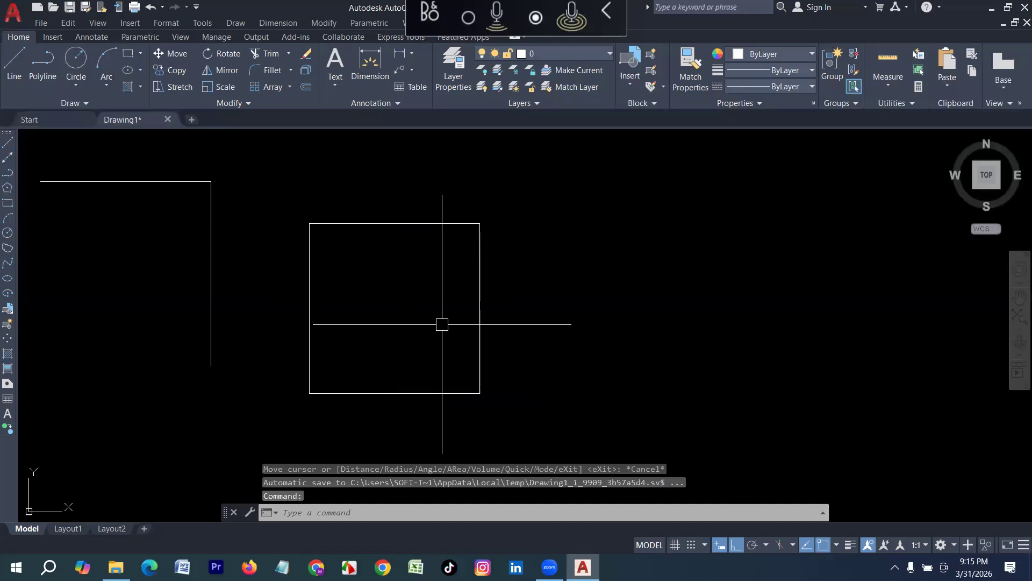
pyautogui.write('me')
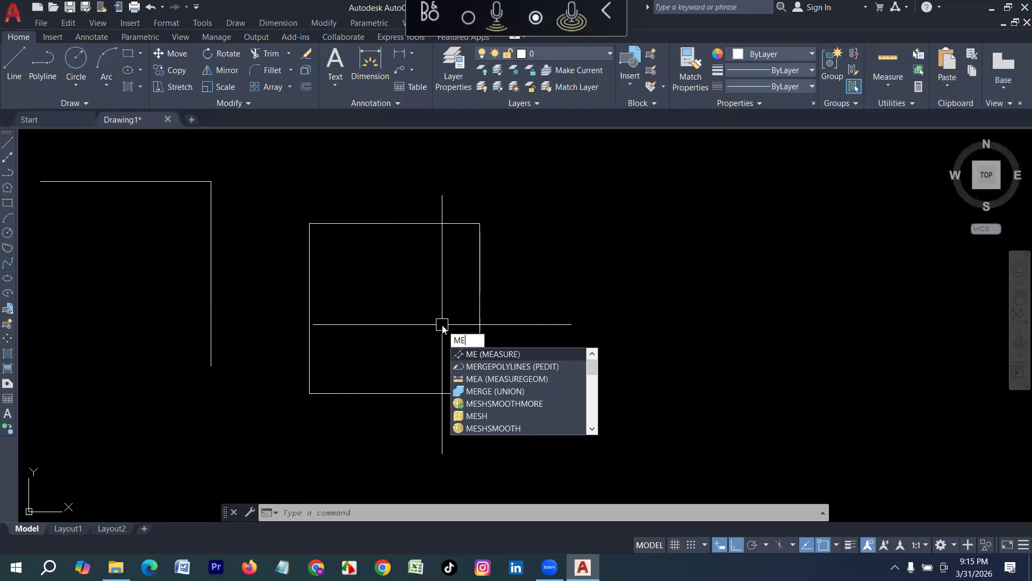
pyautogui.write('A')
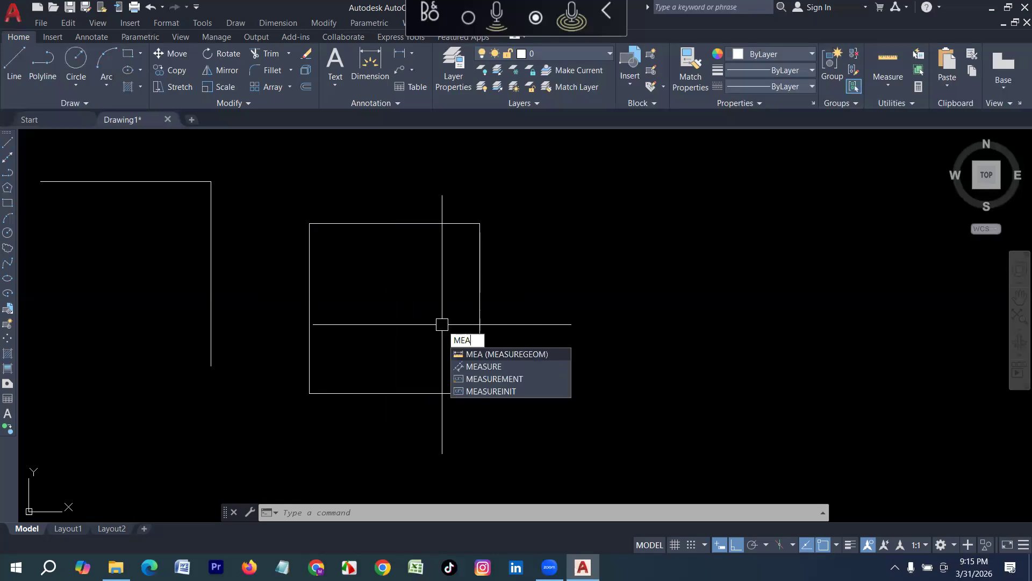
pyautogui.press('Return')
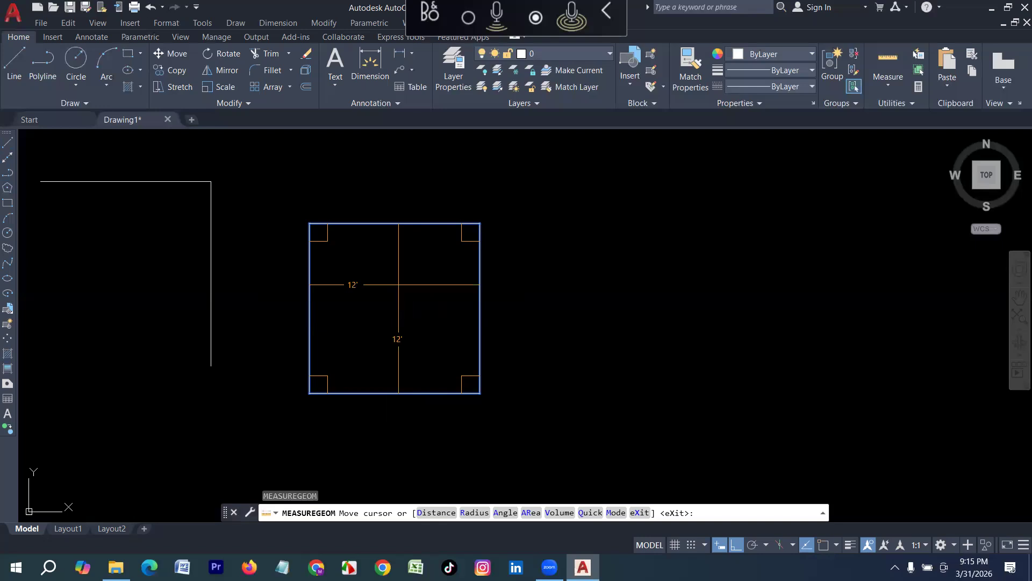
pyautogui.press('Escape')
# Draw five vertical construction lines with the XLINE Ver option, side by side to the right of the square.
pyautogui.scroll(-4, 258, 247)
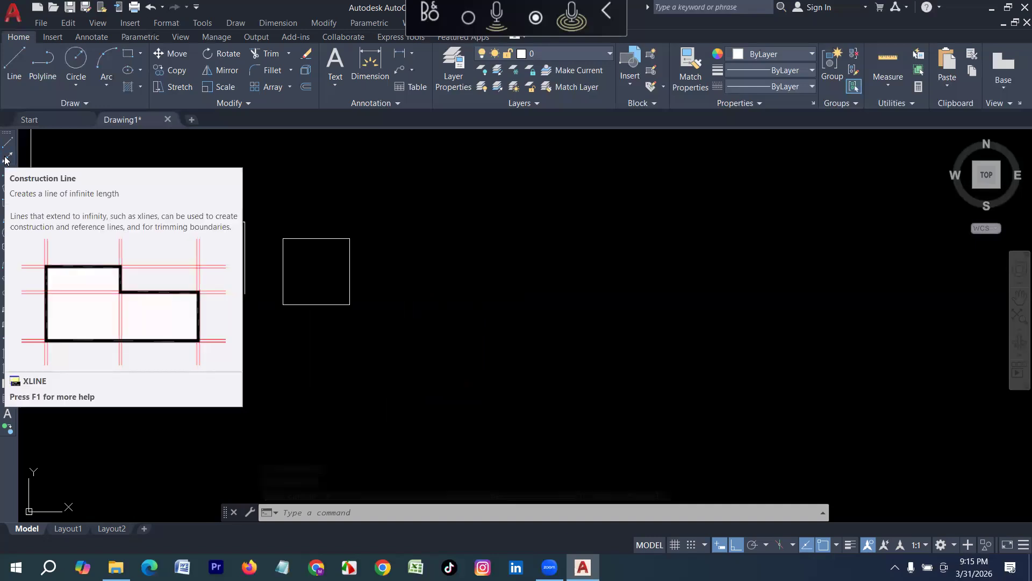
pyautogui.click(8, 158)
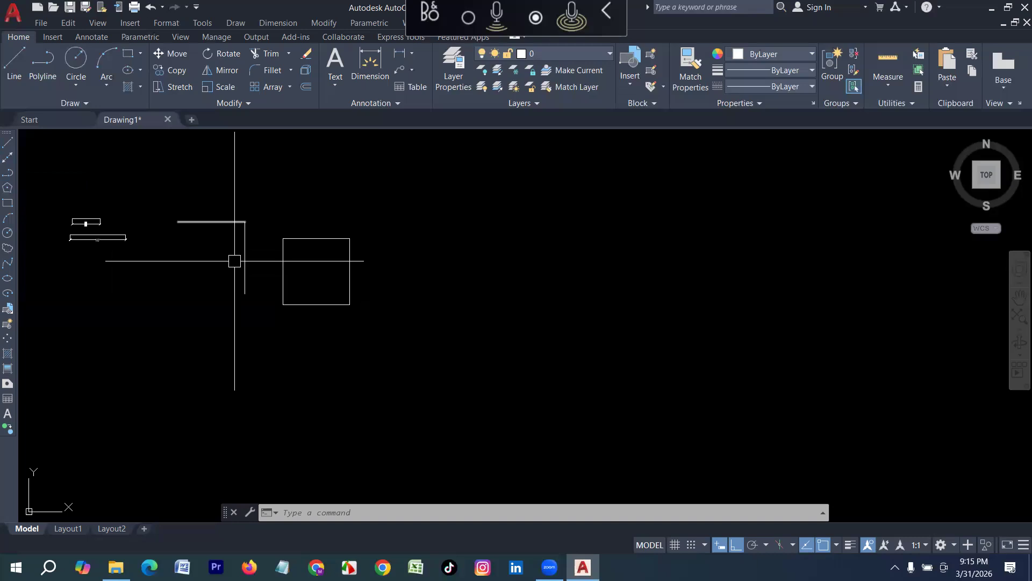
pyautogui.moveTo(487, 245); pyautogui.dragTo(422, 263, button='middle')
pyautogui.scroll(-2, 393, 240)
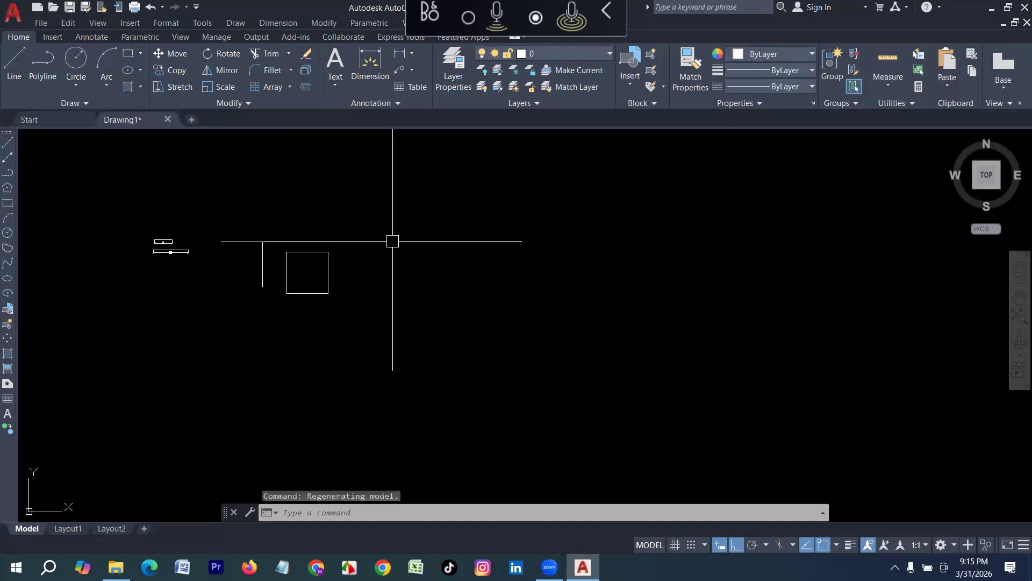
pyautogui.write('XL')
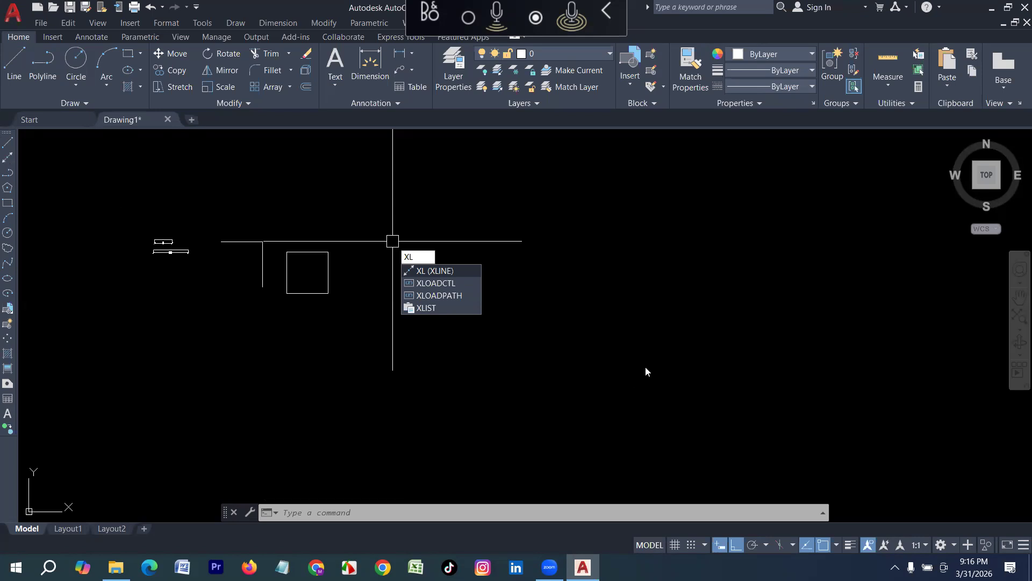
pyautogui.press('Return')
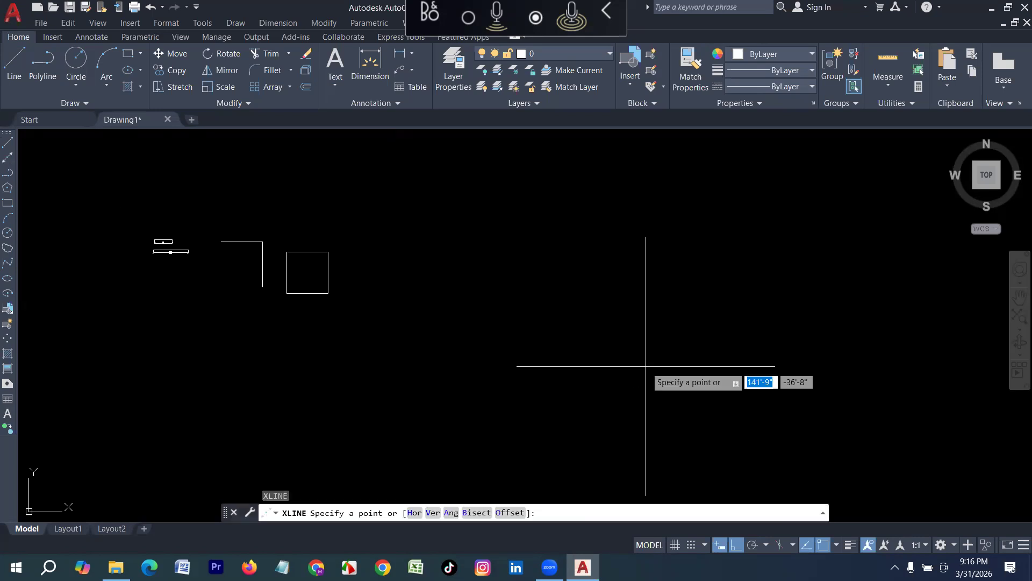
pyautogui.write('v')
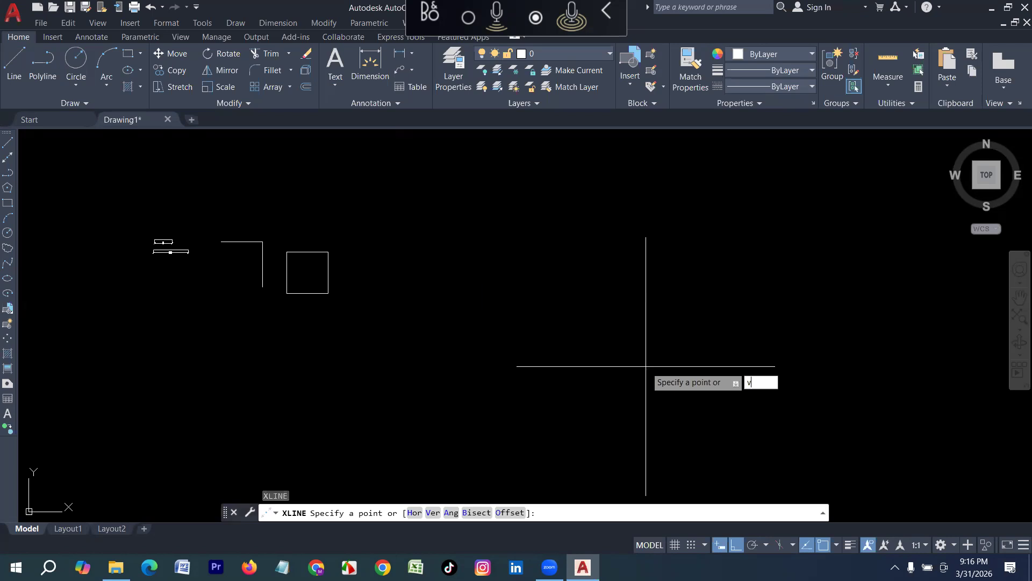
pyautogui.press('Return')
pyautogui.click(428, 314)
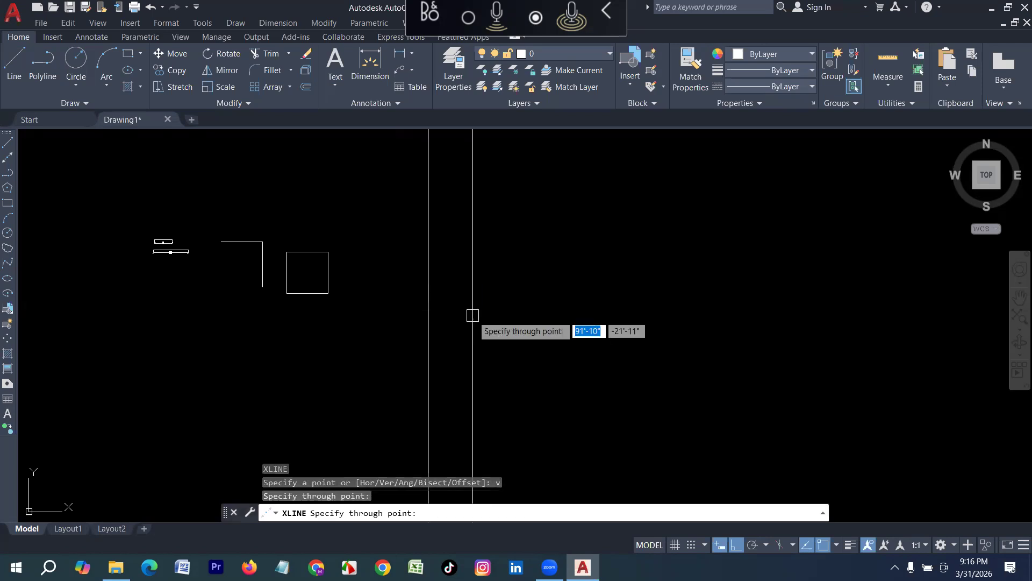
pyautogui.click(473, 315)
pyautogui.click(513, 317)
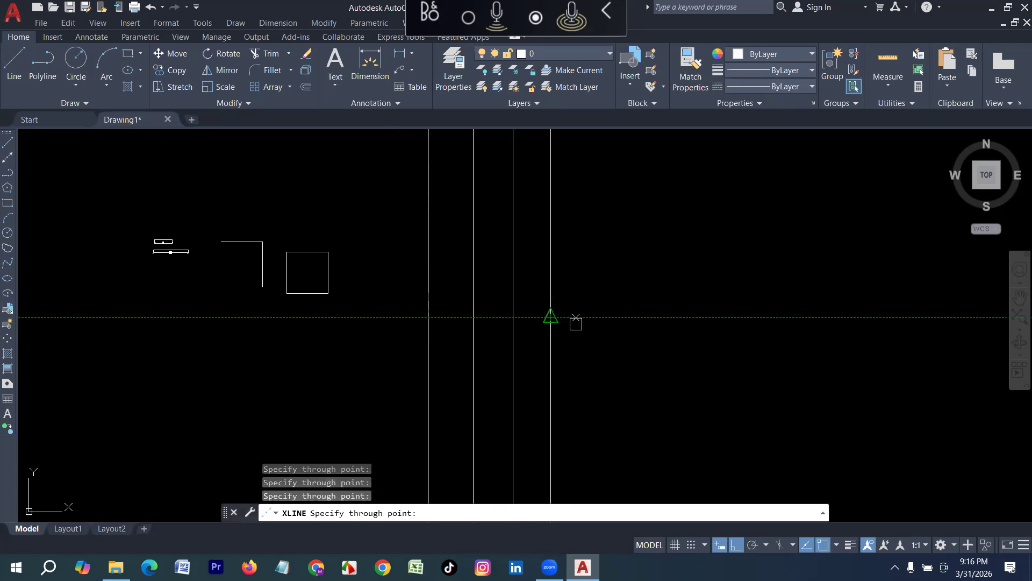
pyautogui.click(575, 323)
pyautogui.click(605, 325)
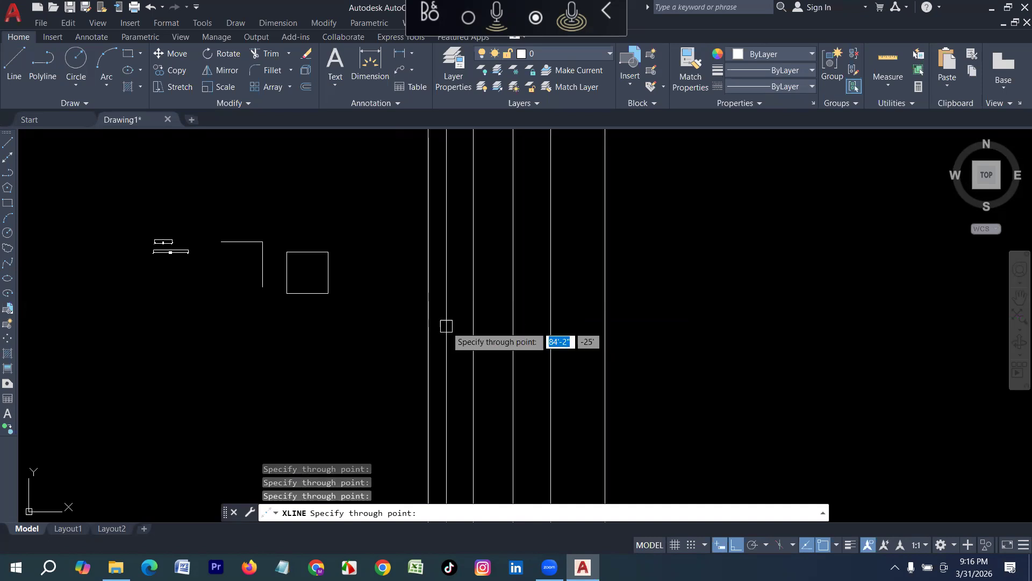
# Add four more vertical construction lines to the right of the existing ones and end the XLINE command.
pyautogui.scroll(-4, 425, 322)
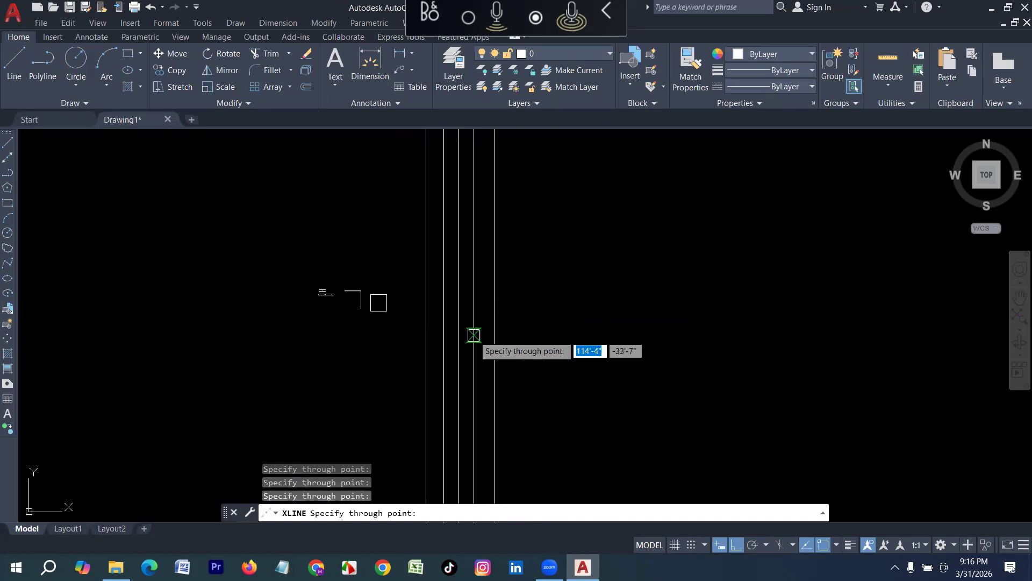
pyautogui.scroll(4, 479, 330)
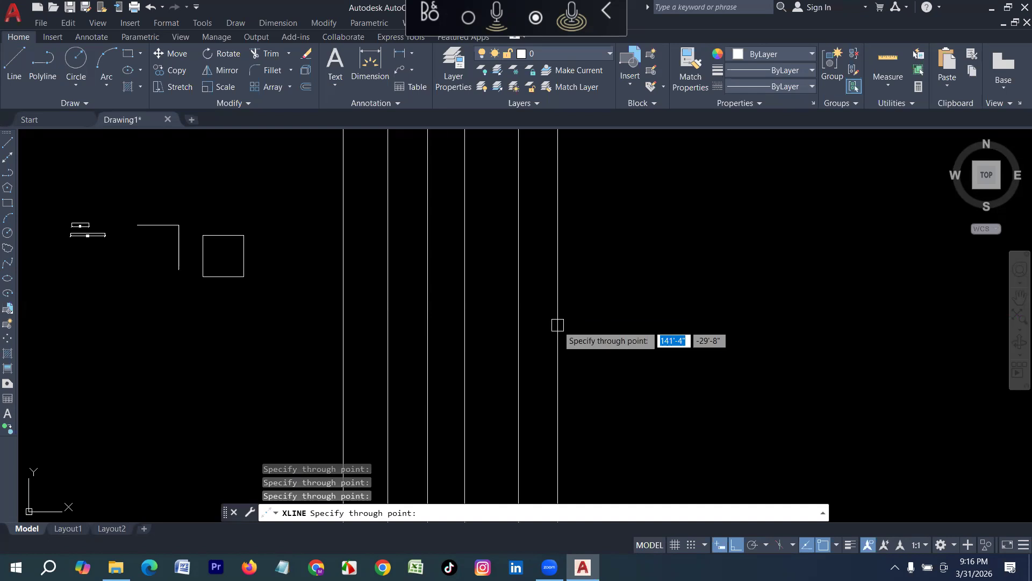
pyautogui.click(557, 325)
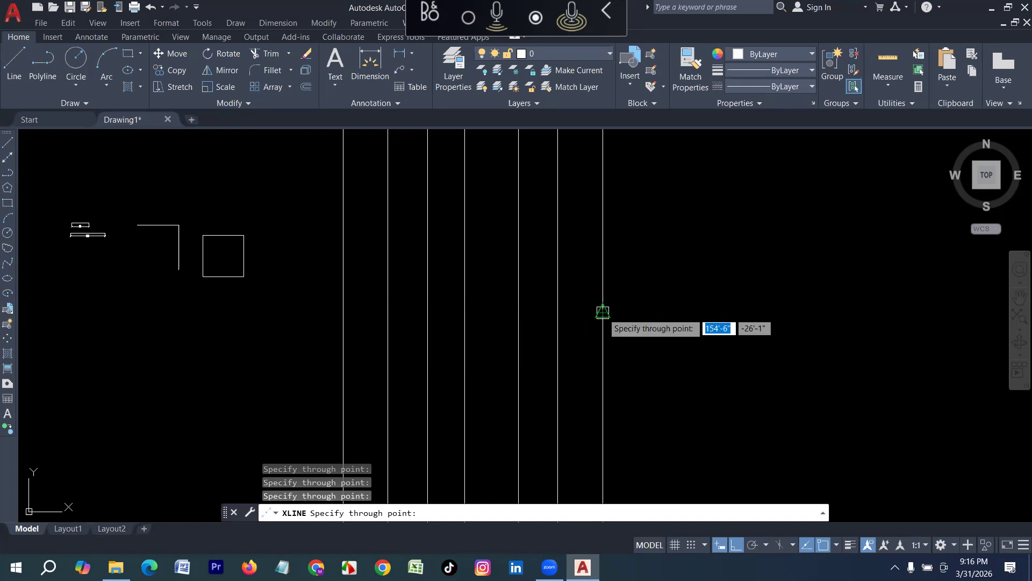
pyautogui.click(647, 308)
pyautogui.click(684, 304)
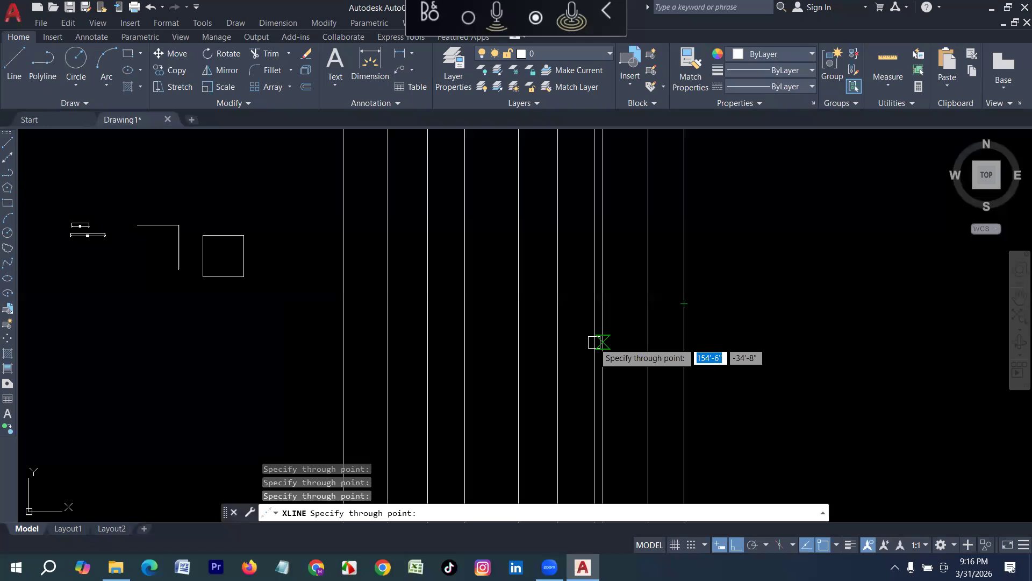
pyautogui.press('Escape')
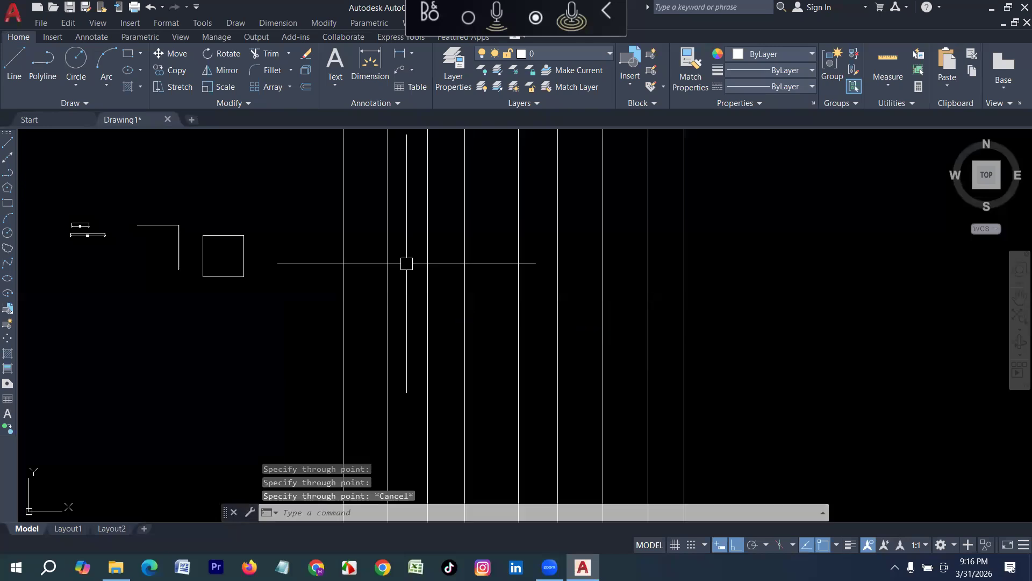
# Draw five horizontal construction lines with the XLINE Hor option, one below another across the vertical ones, and end the command.
pyautogui.scroll(-1, 313, 298)
pyautogui.scroll(1, 405, 308)
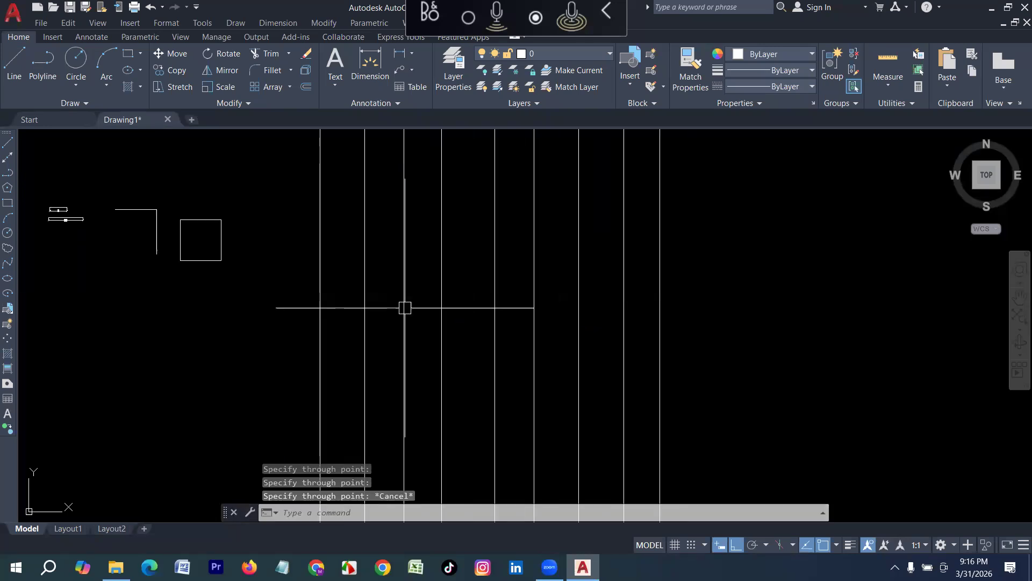
pyautogui.write('x')
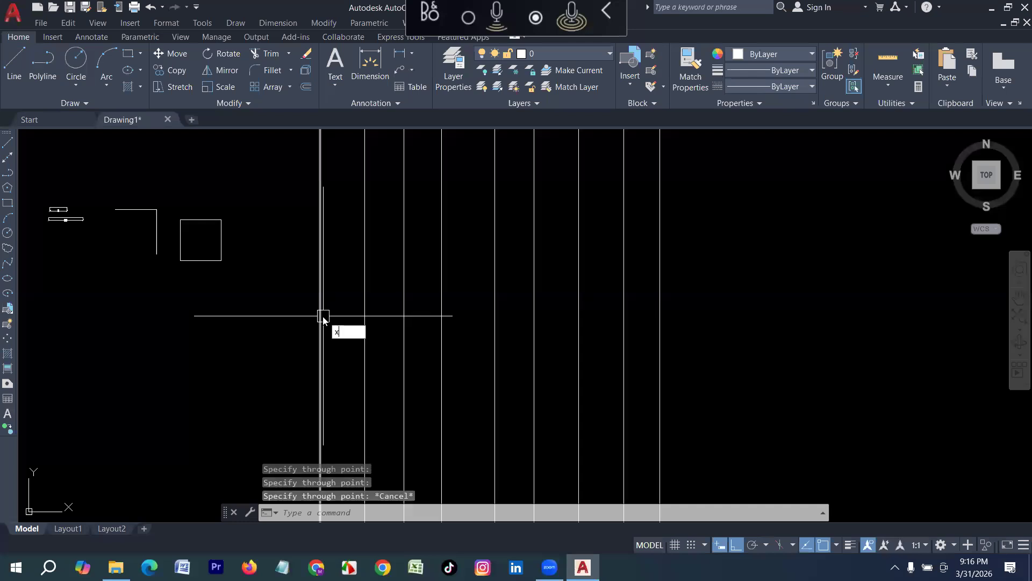
pyautogui.write('l')
pyautogui.press('Return')
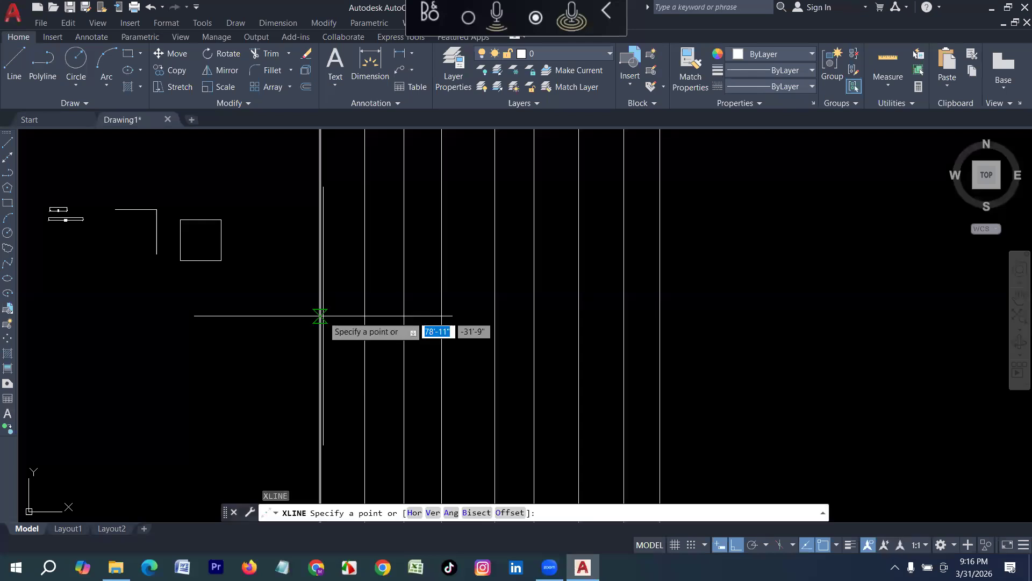
pyautogui.write('h')
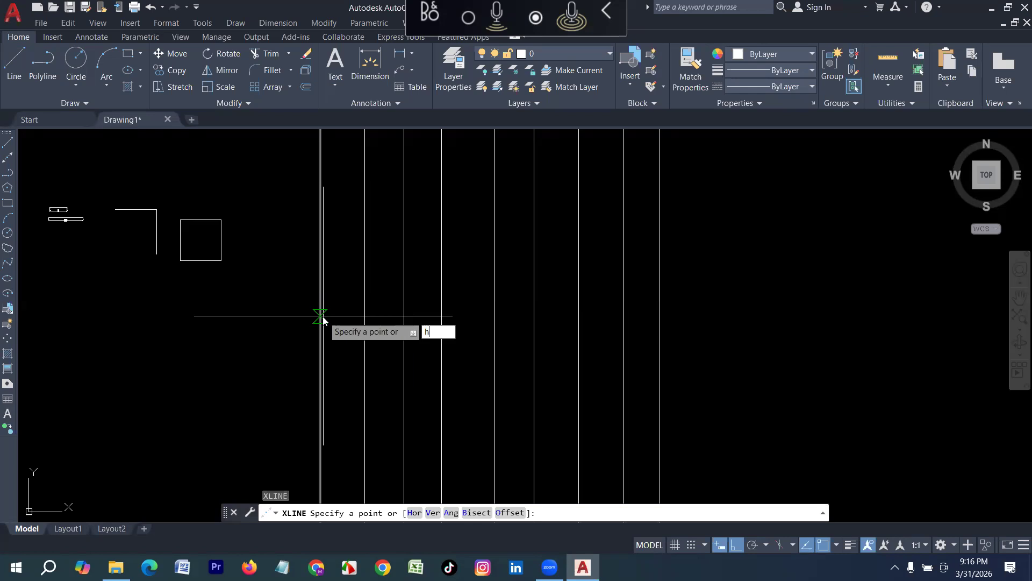
pyautogui.press('Return')
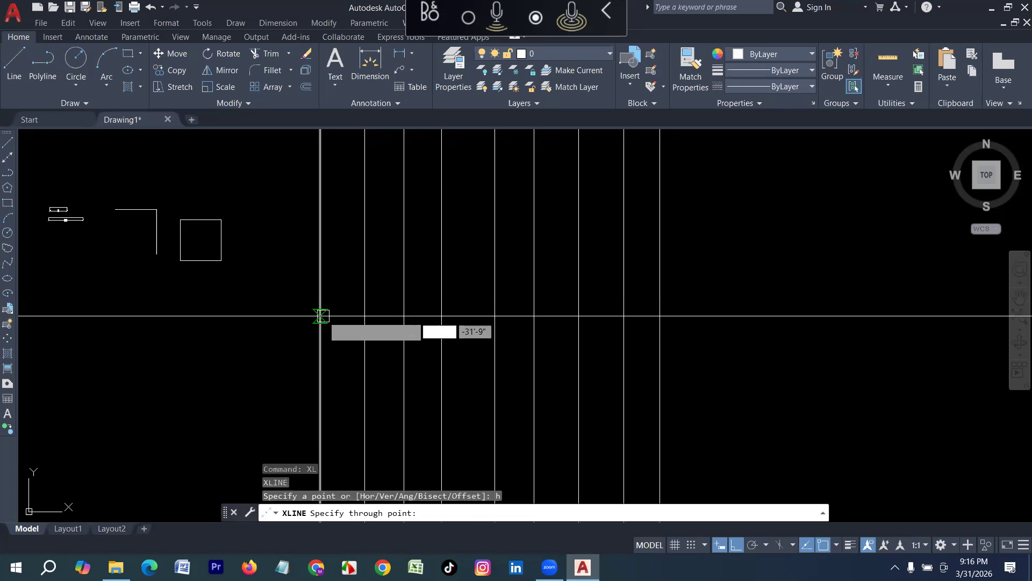
pyautogui.click(339, 215)
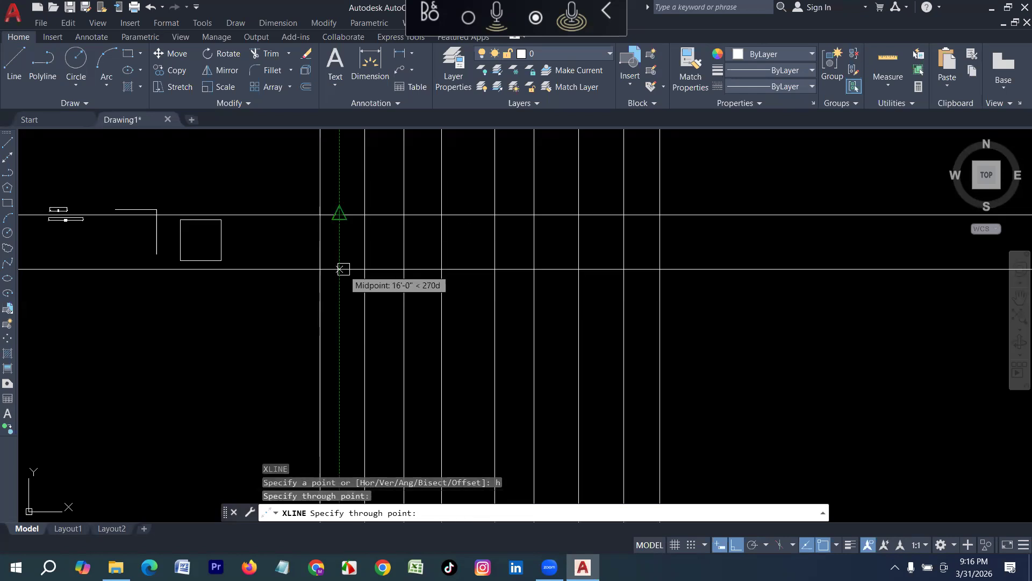
pyautogui.click(341, 265)
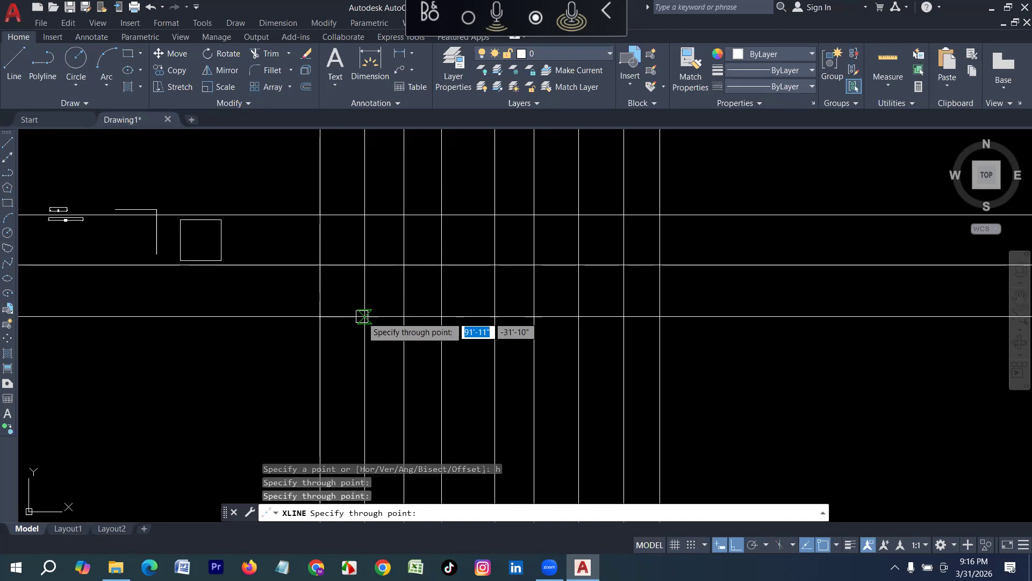
pyautogui.click(362, 316)
pyautogui.click(365, 352)
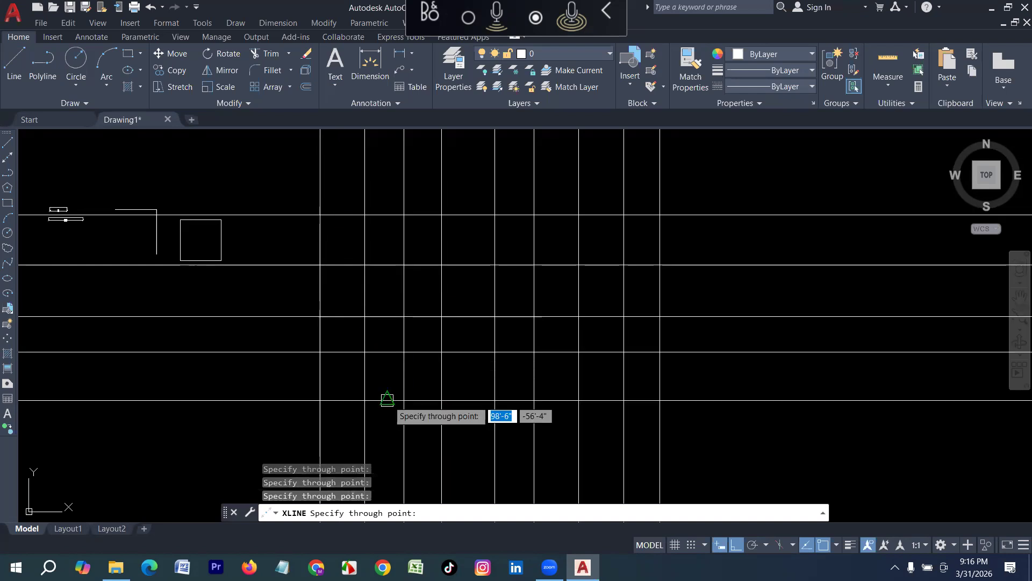
pyautogui.click(387, 400)
pyautogui.press('Escape')
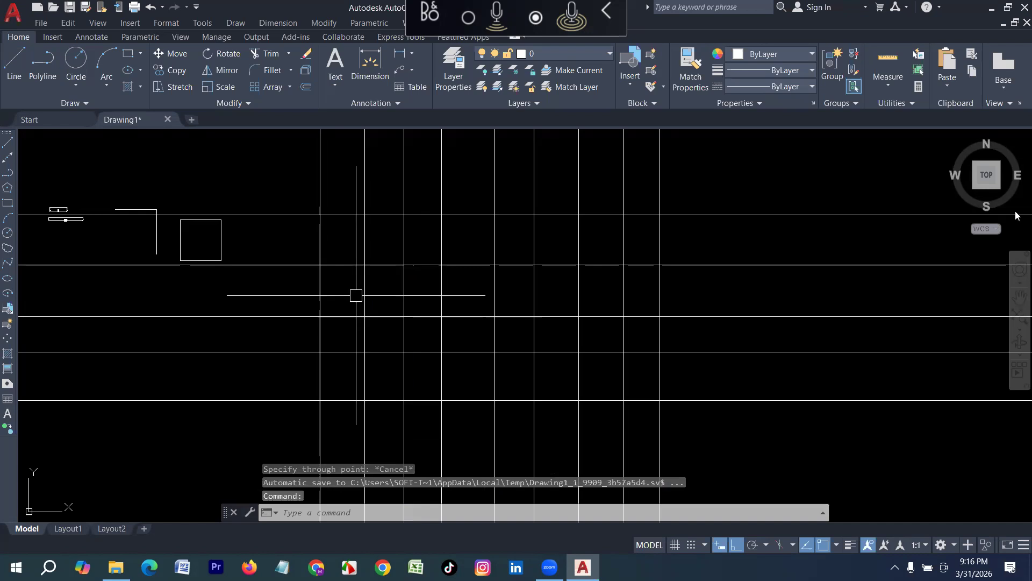
# Examine the grid of crossing construction lines, selecting the second and third horizontal lines and clearing the selection.
pyautogui.moveTo(1015, 215)
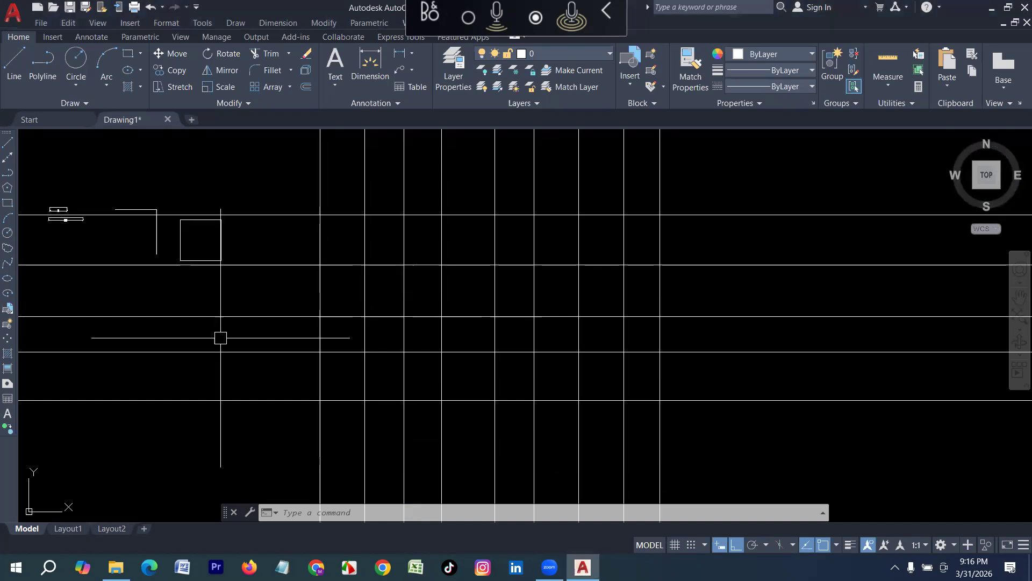
pyautogui.moveTo(220, 338); pyautogui.dragTo(154, 368, button='middle')
pyautogui.moveTo(359, 344); pyautogui.dragTo(321, 313, button='middle')
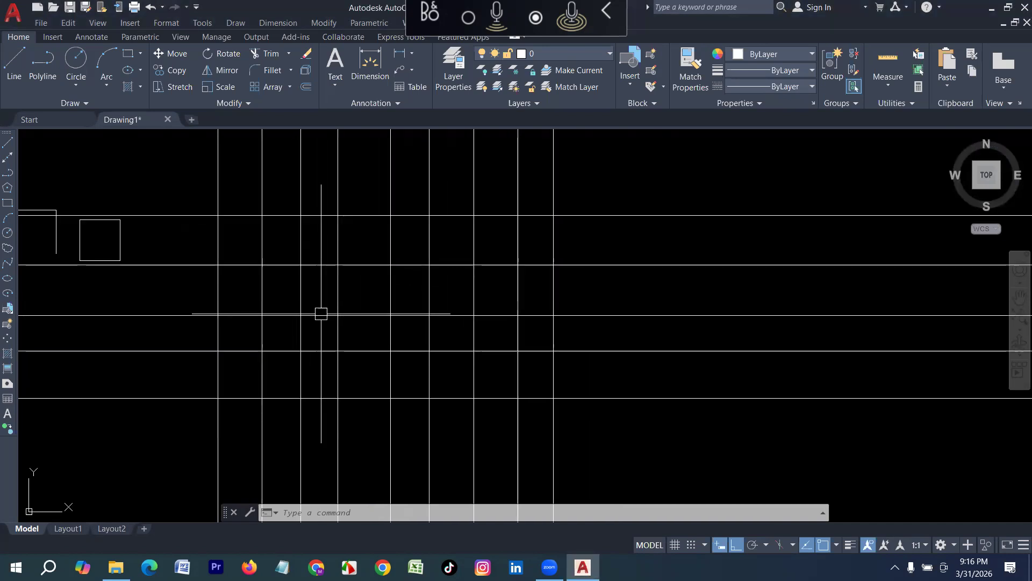
pyautogui.scroll(2, 341, 318)
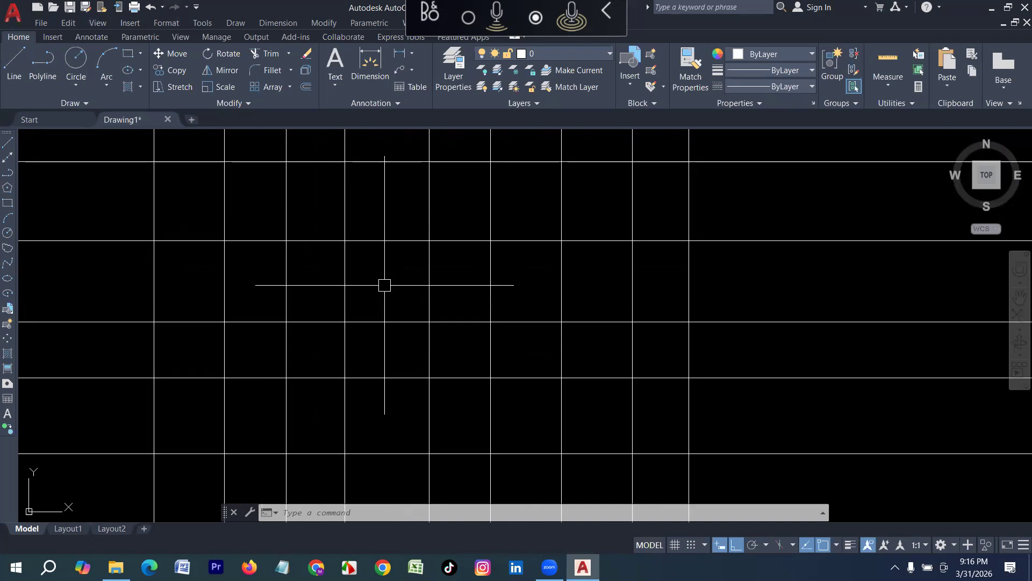
pyautogui.scroll(-2, 399, 296)
pyautogui.scroll(2, 399, 290)
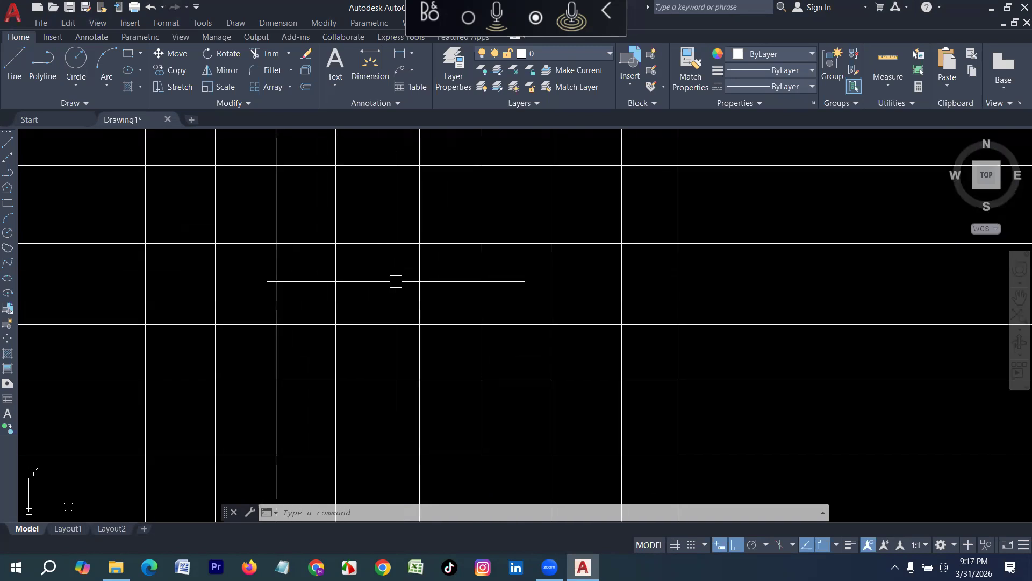
pyautogui.click(580, 244)
pyautogui.click(572, 323)
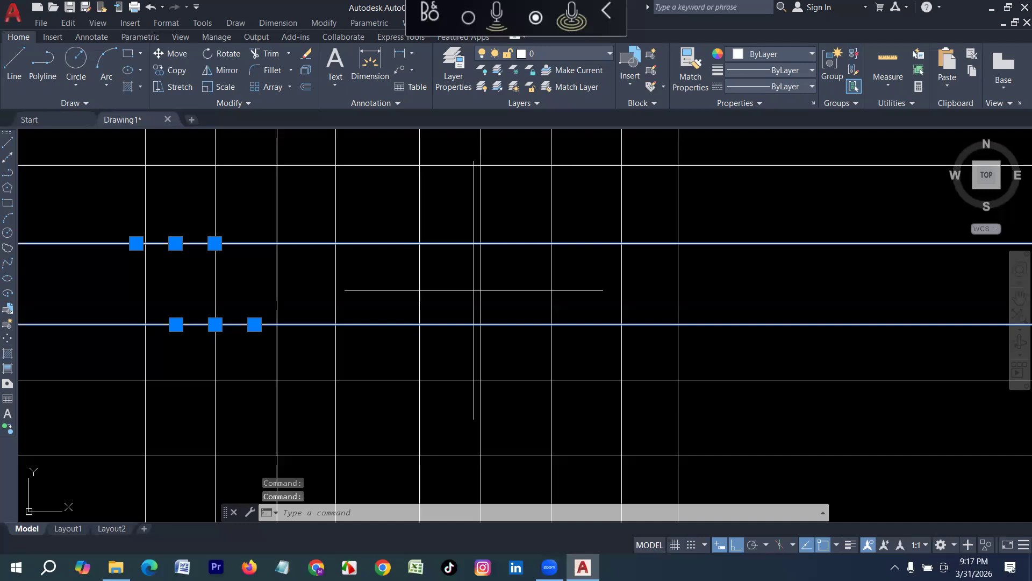
pyautogui.click(473, 290)
pyautogui.press('Escape')
pyautogui.press('Escape')
# Create a polyline boundary (BOUNDARY) in the cell between the fourth and fifth vertical and the second and third horizontal construction lines.
pyautogui.scroll(-4, 296, 322)
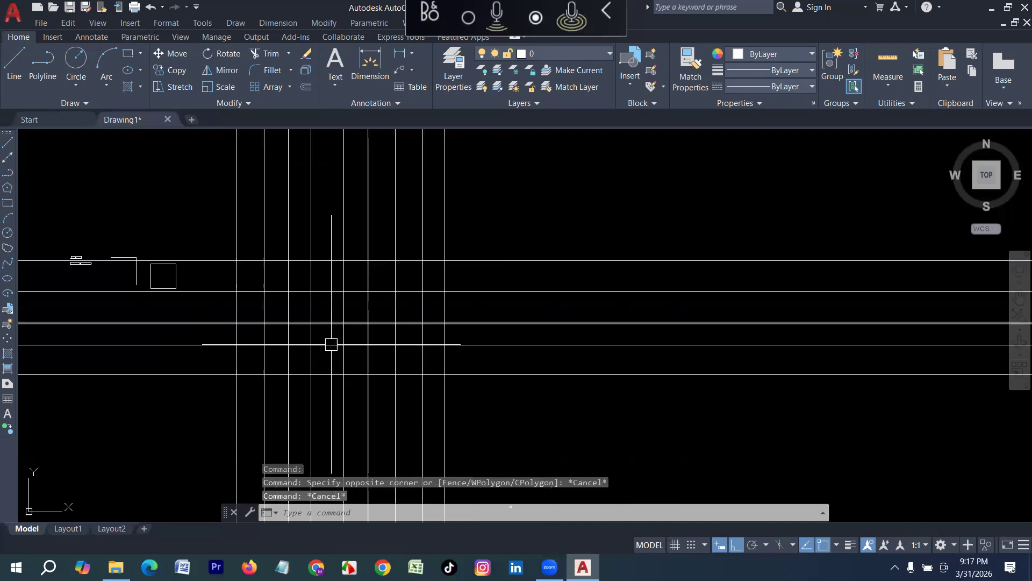
pyautogui.scroll(2, 344, 340)
pyautogui.write('B')
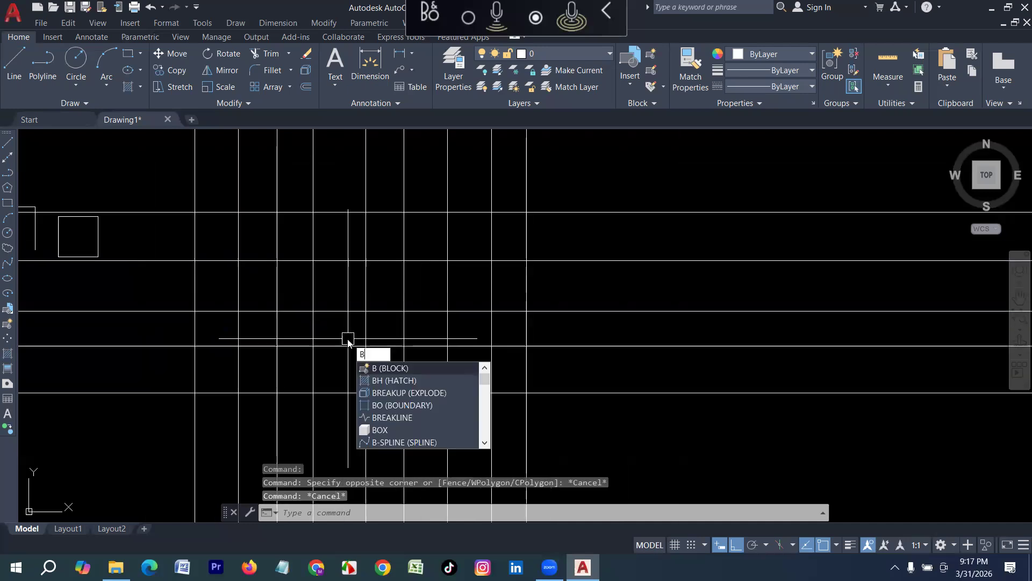
pyautogui.write('O')
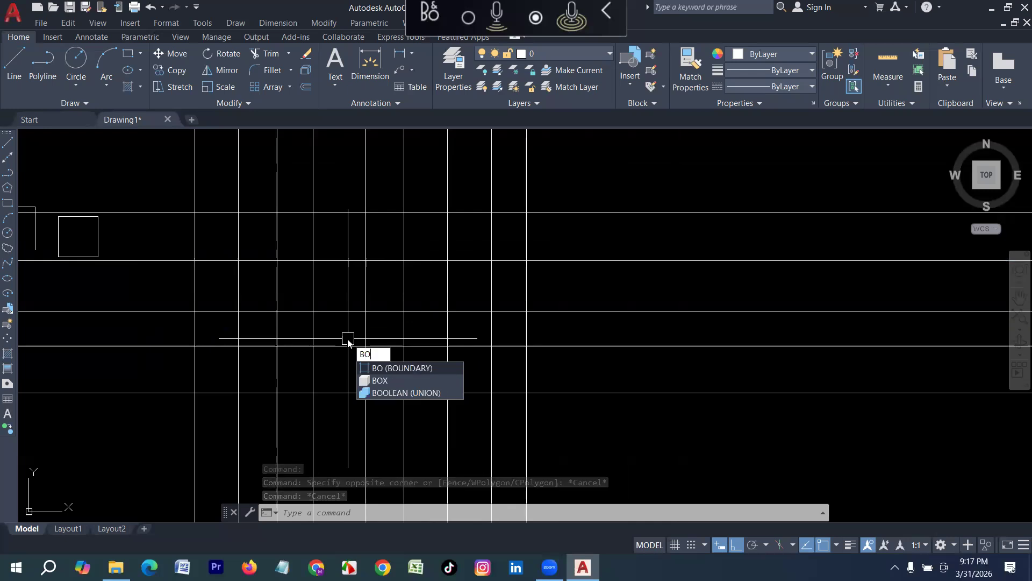
pyautogui.press('Return')
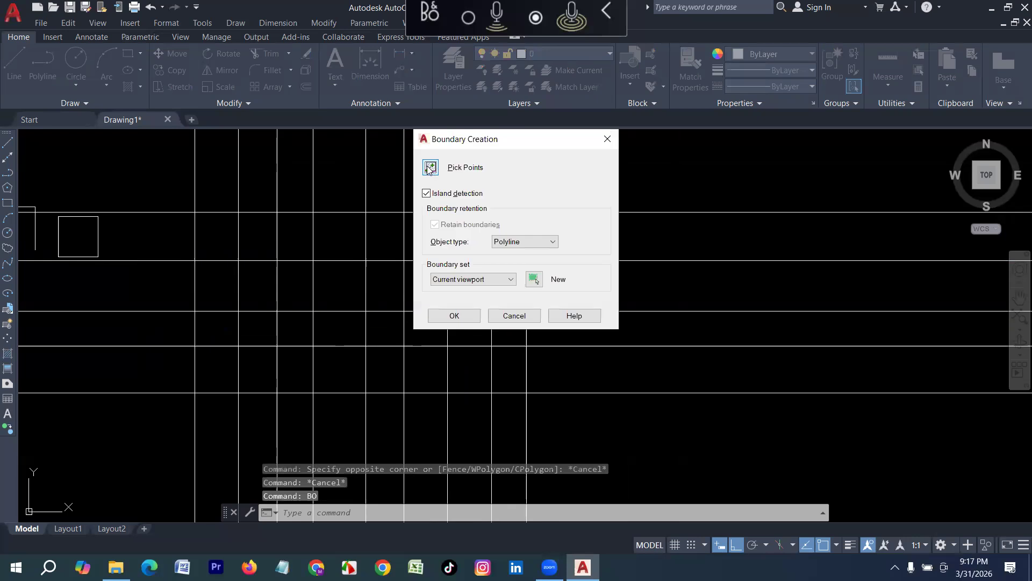
pyautogui.click(427, 166)
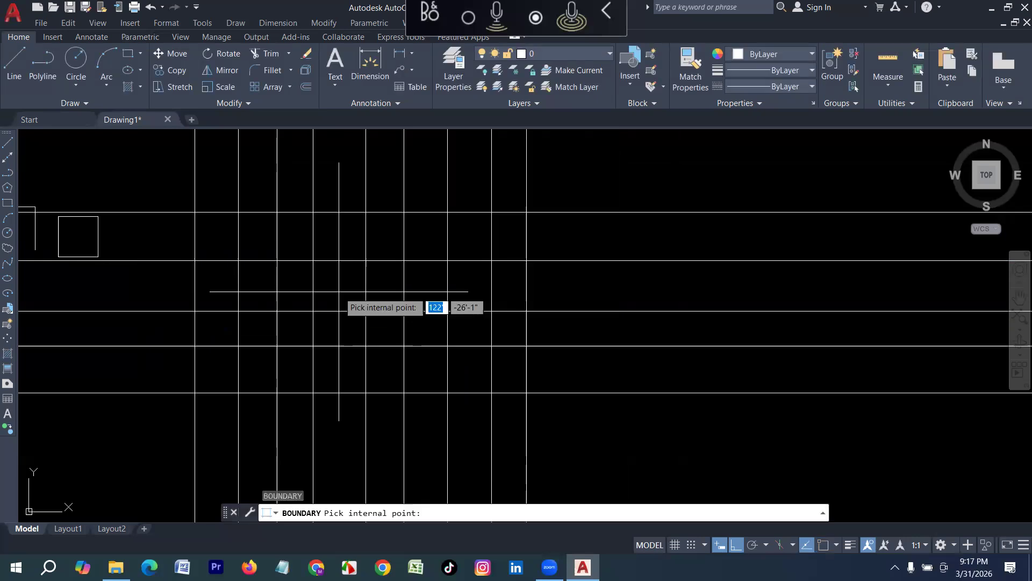
pyautogui.click(338, 291)
pyautogui.press('Return')
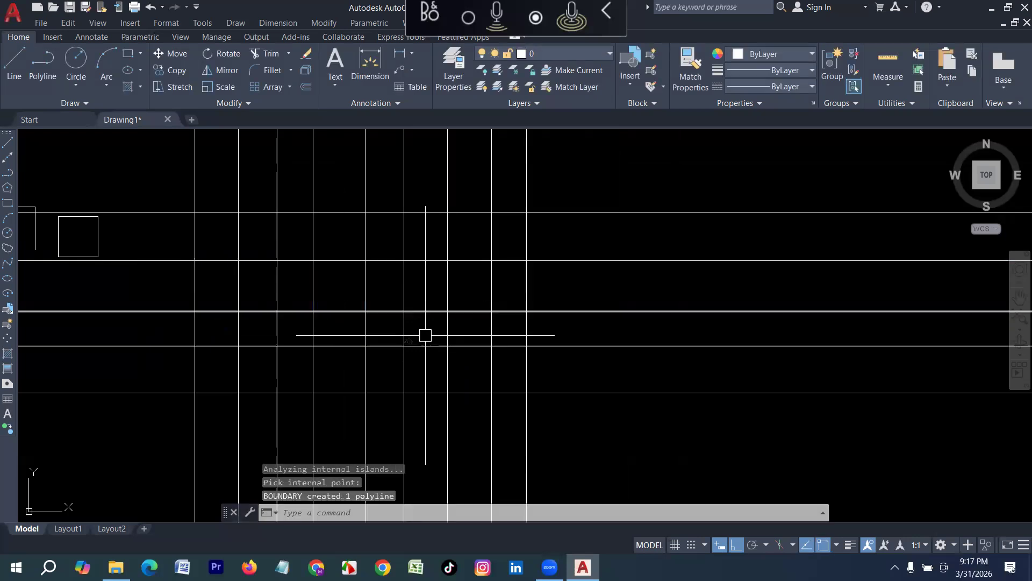
# Create a second polyline boundary (BOUNDARY) in the cell between the sixth and seventh vertical and the fourth and fifth horizontal construction lines.
pyautogui.press('Return')
pyautogui.click(435, 317)
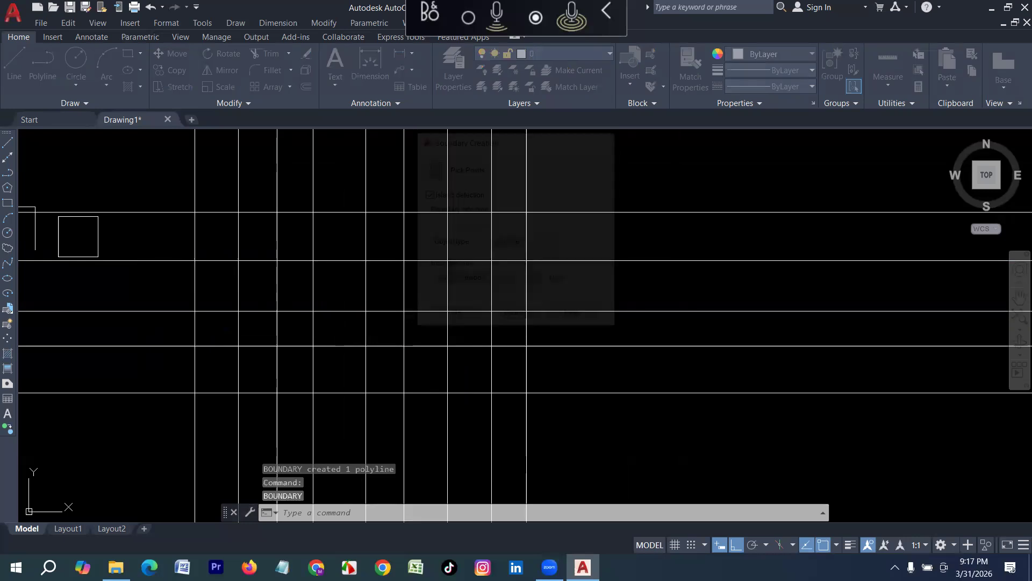
pyautogui.press('Return')
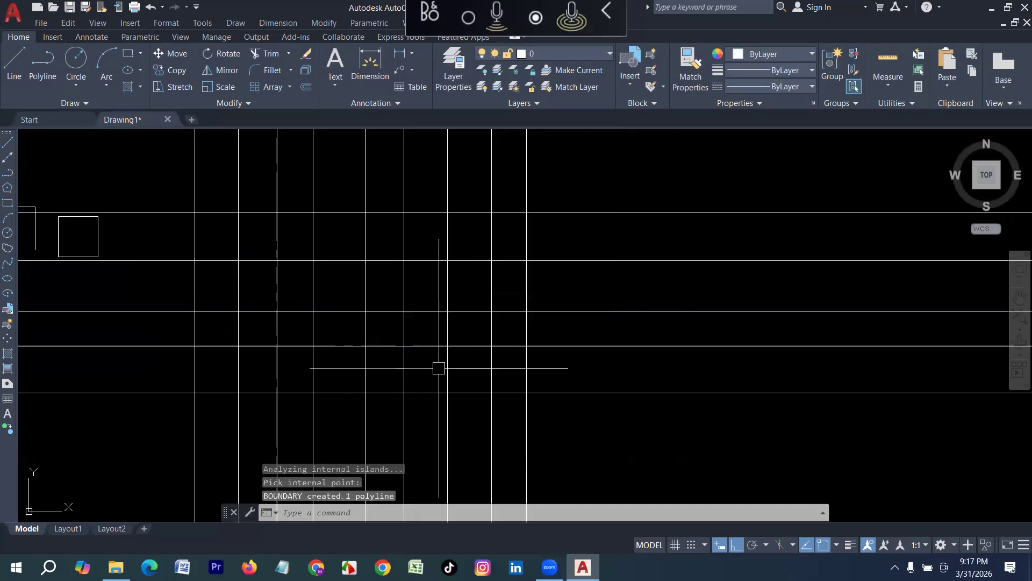
# Copy the lower boundary polyline from its upper-left corner, with Ortho off, to two free spots right of the grid, one below and one above the horizontal lines.
pyautogui.click(445, 368)
pyautogui.write('c')
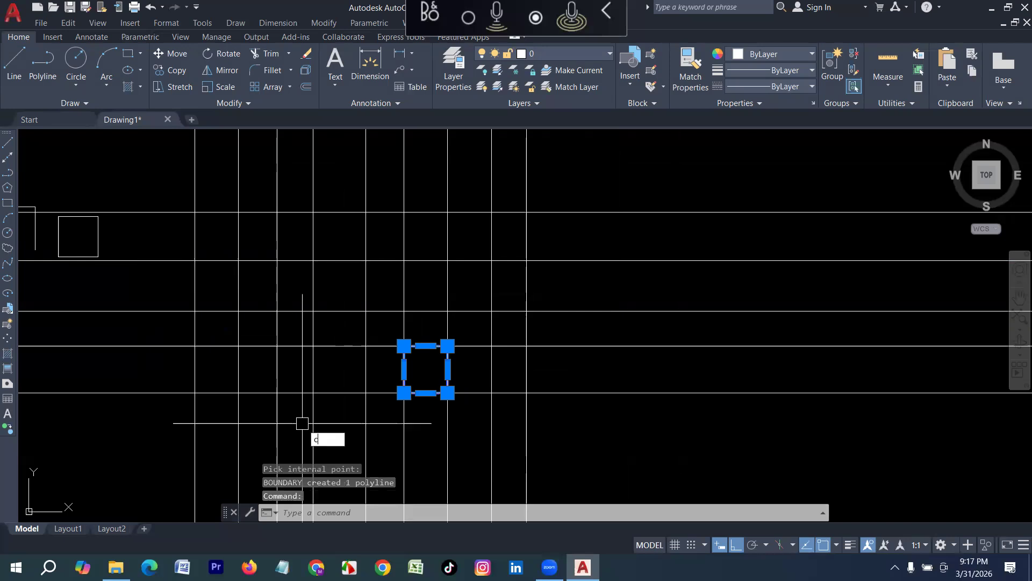
pyautogui.write('p')
pyautogui.press('Return')
pyautogui.click(426, 369)
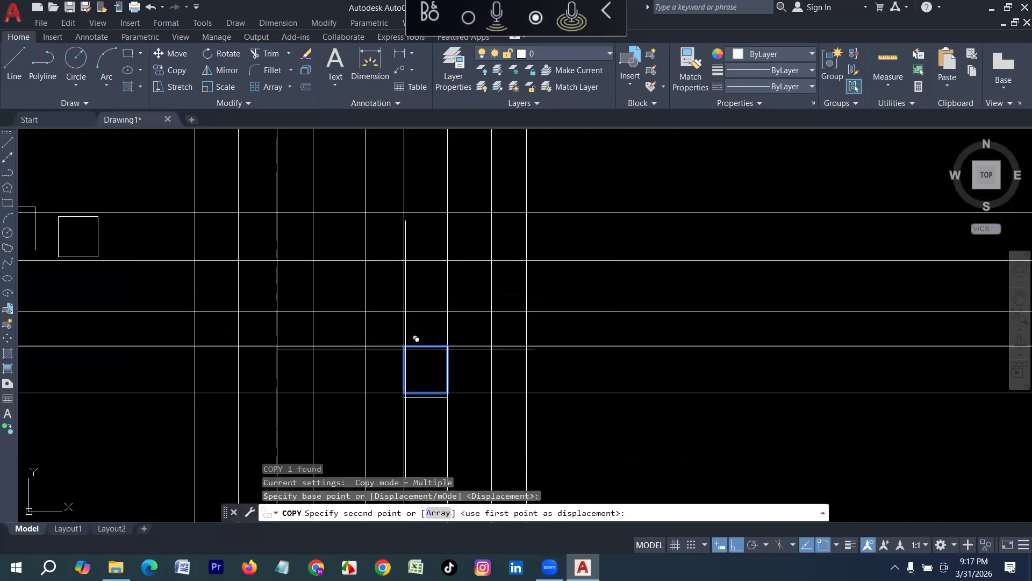
pyautogui.press('F8')
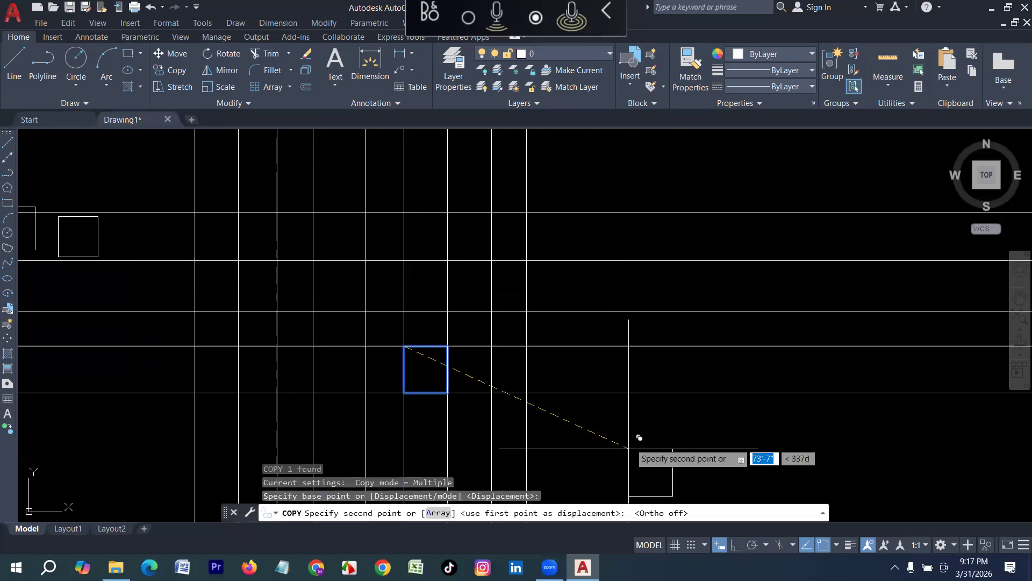
pyautogui.click(630, 443)
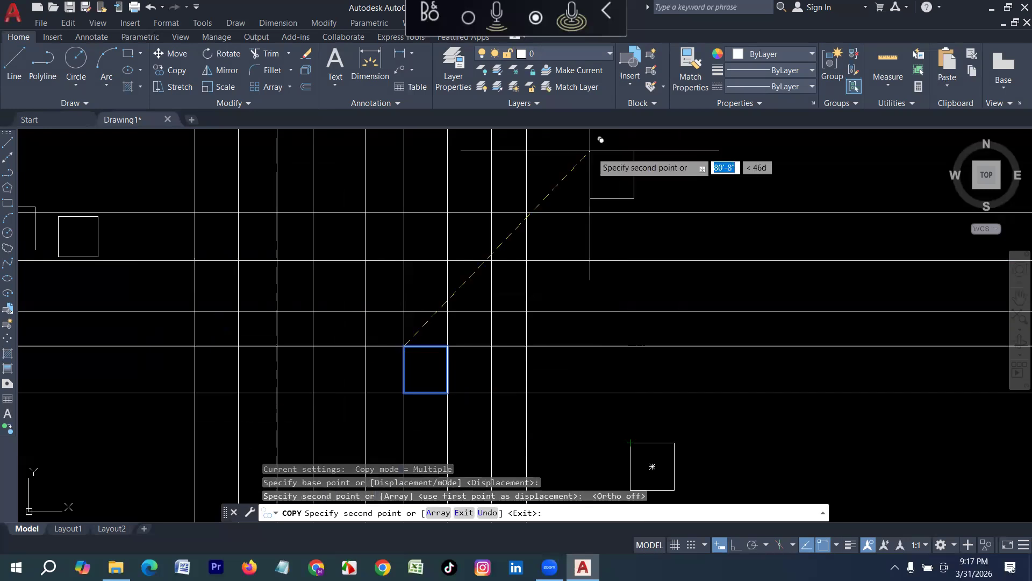
pyautogui.click(592, 152)
pyautogui.press('Escape')
# Copy the upper boundary polyline from its upper-right corner to two free spots left of the grid, above the existing practice square.
pyautogui.click(353, 260)
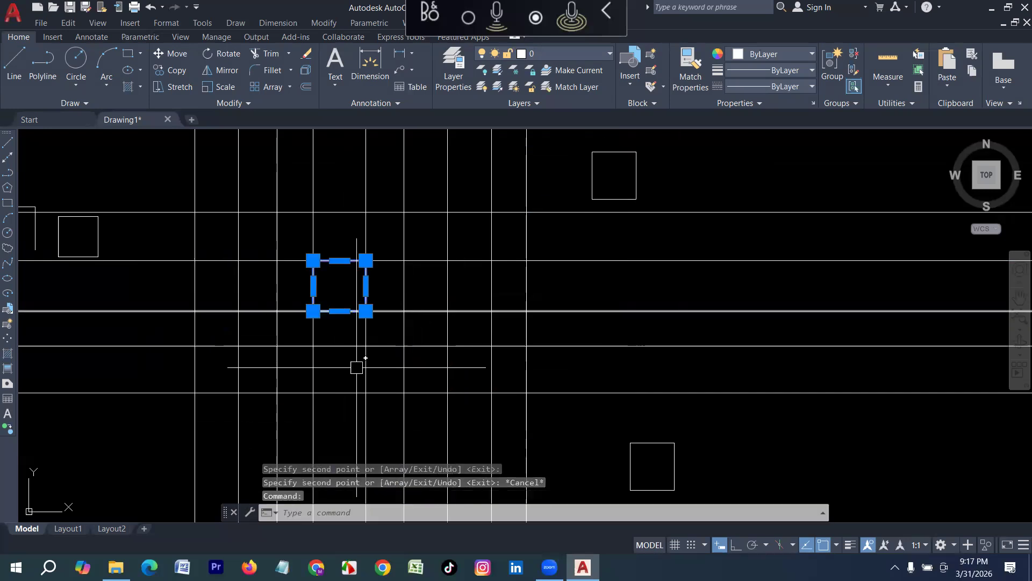
pyautogui.write('Cp')
pyautogui.press('Return')
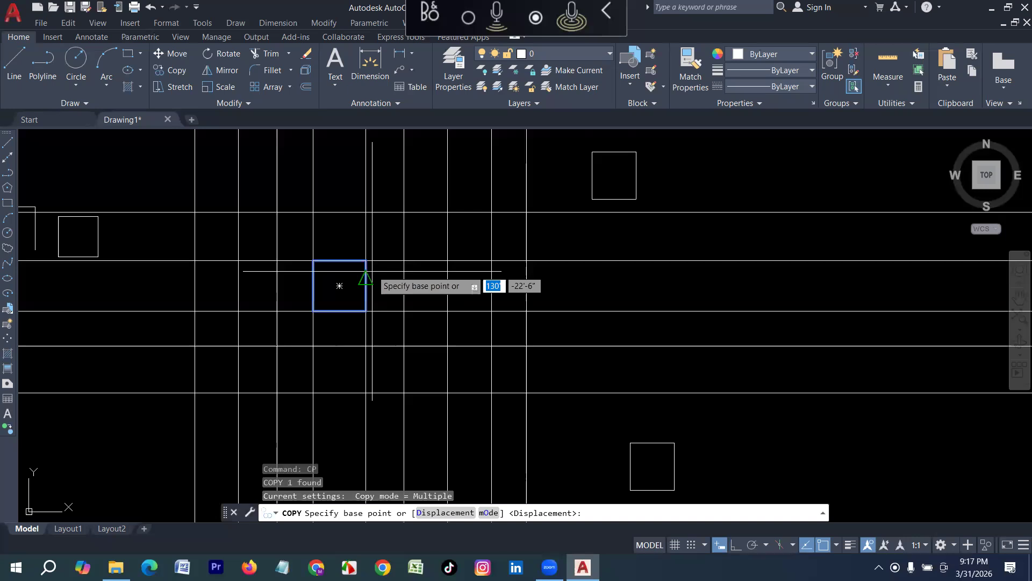
pyautogui.click(366, 261)
pyautogui.click(340, 286)
pyautogui.scroll(-2, 425, 359)
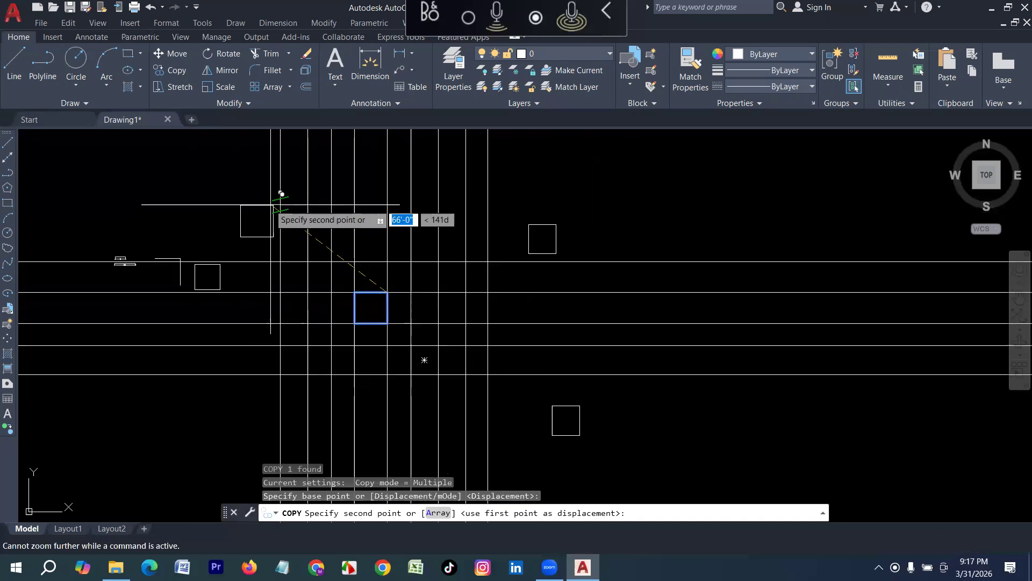
pyautogui.click(241, 200)
pyautogui.scroll(2, 228, 198)
pyautogui.click(118, 177)
pyautogui.press('Escape')
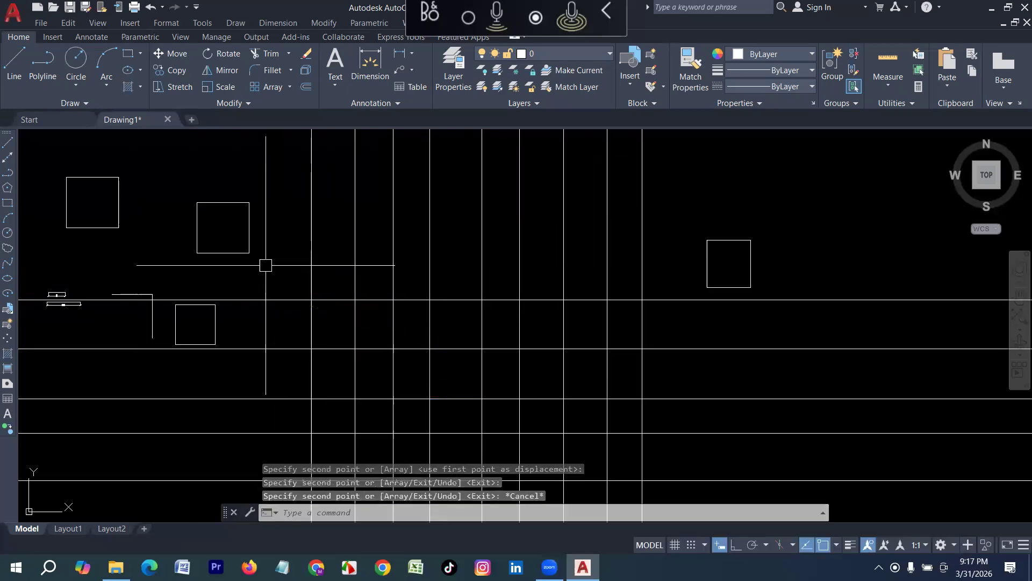
# Erase the whole construction-line grid together with the two original boundary polylines in its cells, using a crossing selection.
pyautogui.scroll(-3, 265, 265)
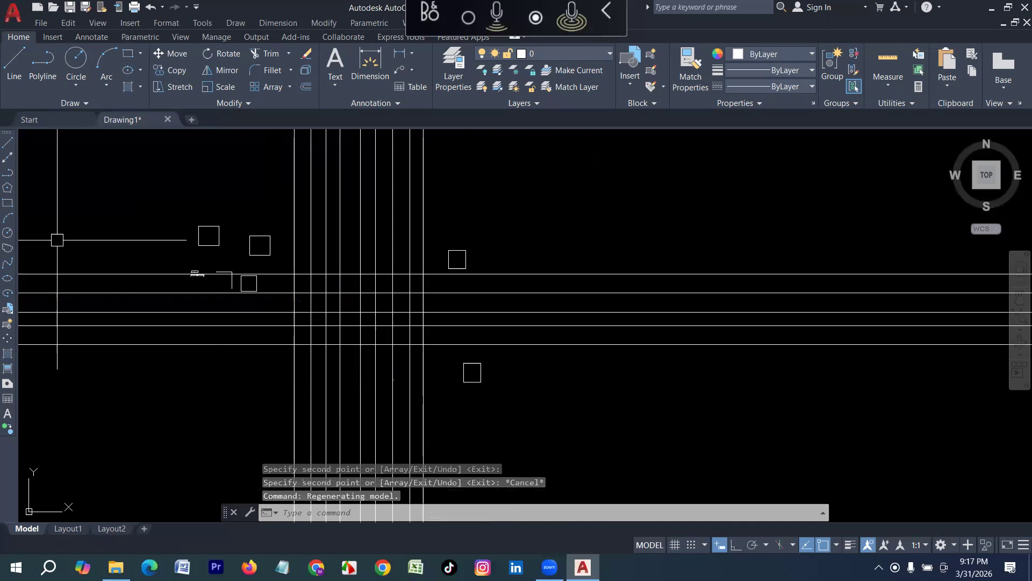
pyautogui.scroll(2, 469, 340)
pyautogui.click(419, 371)
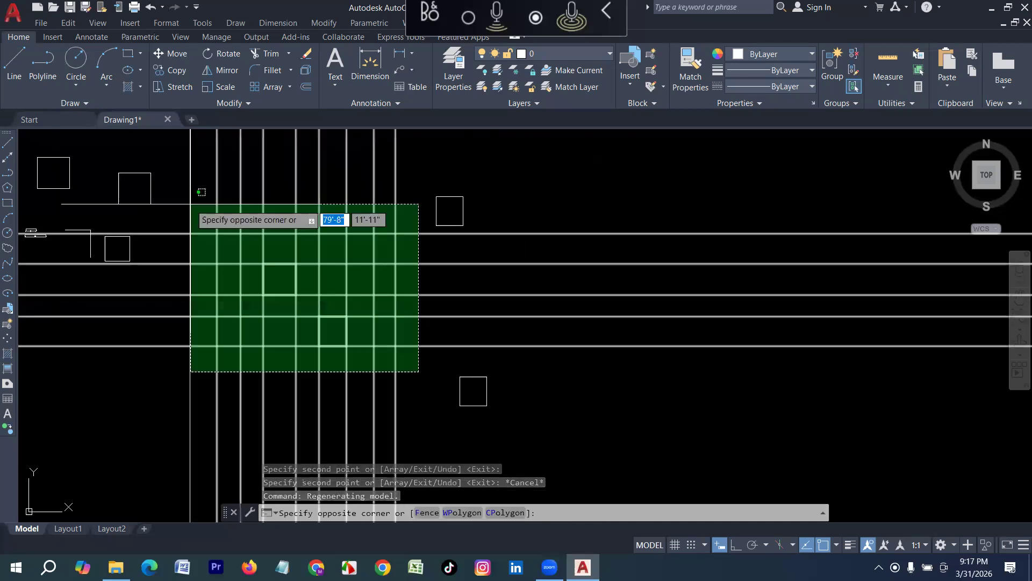
pyautogui.click(190, 204)
pyautogui.press('Delete')
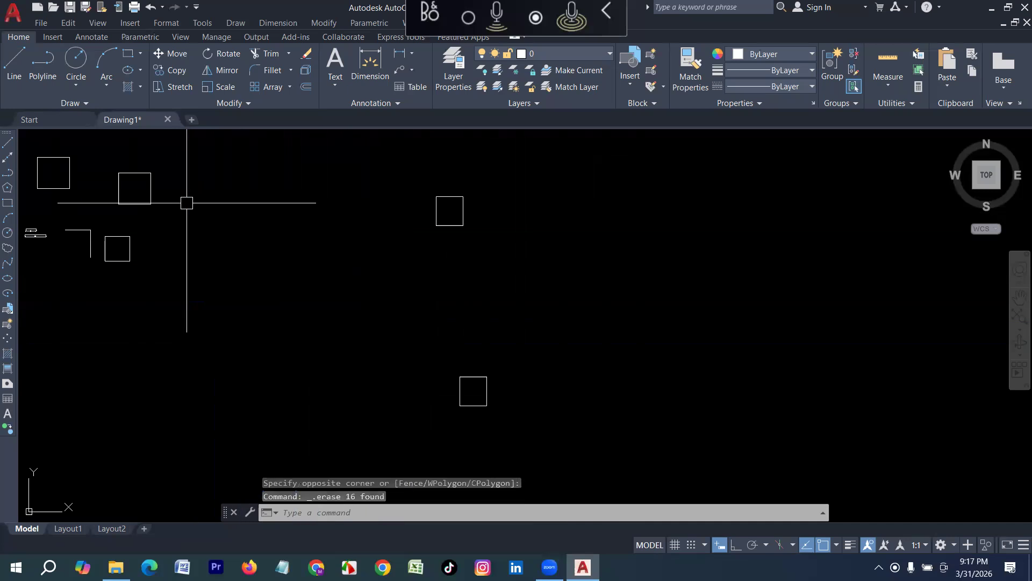
# Draw two vertical construction lines (XLINE) through a picked point and with Ortho on, in the empty area between the squares.
pyautogui.click(7, 158)
pyautogui.click(231, 262)
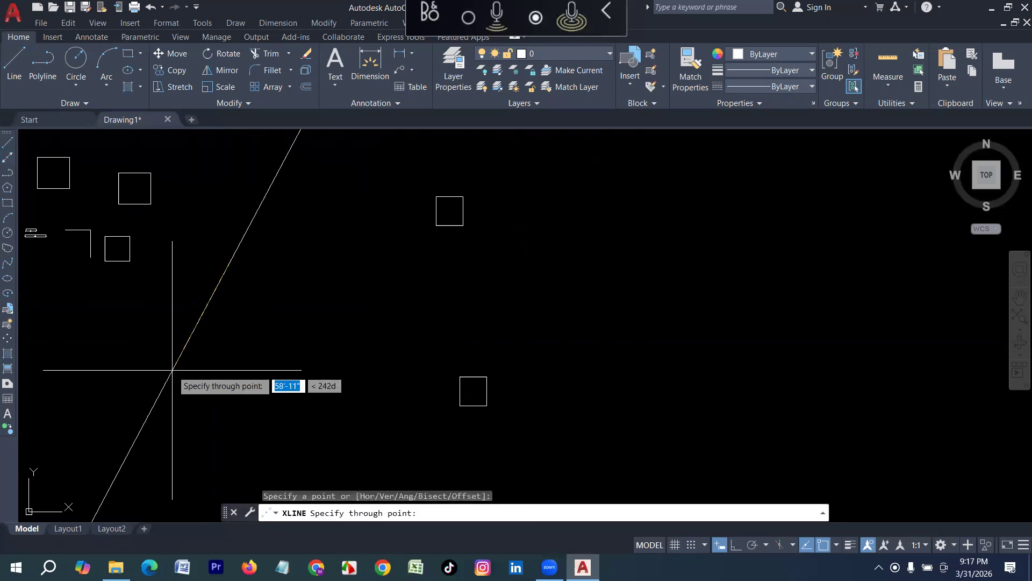
pyautogui.press('F8')
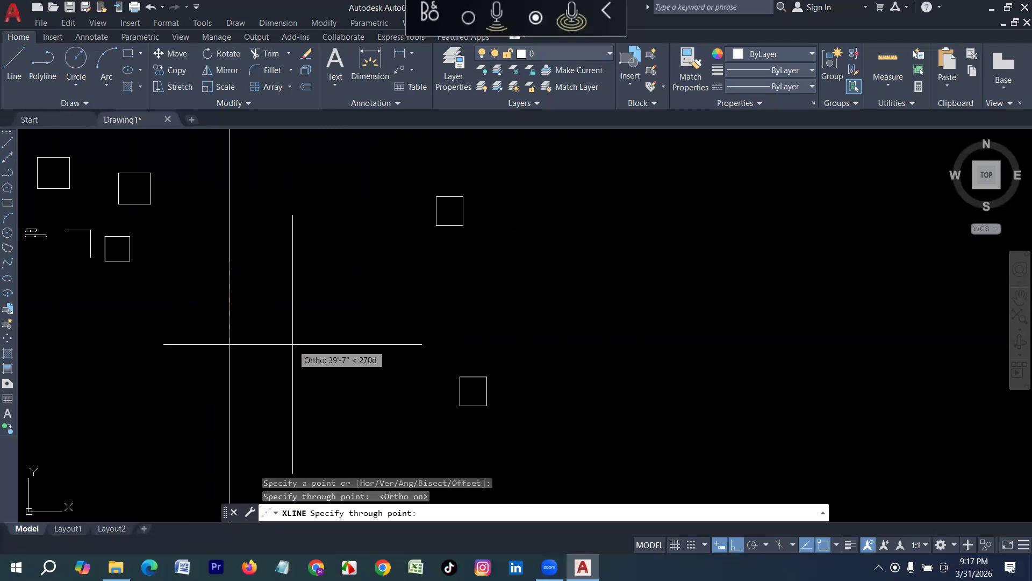
pyautogui.press('Return')
pyautogui.press('Return')
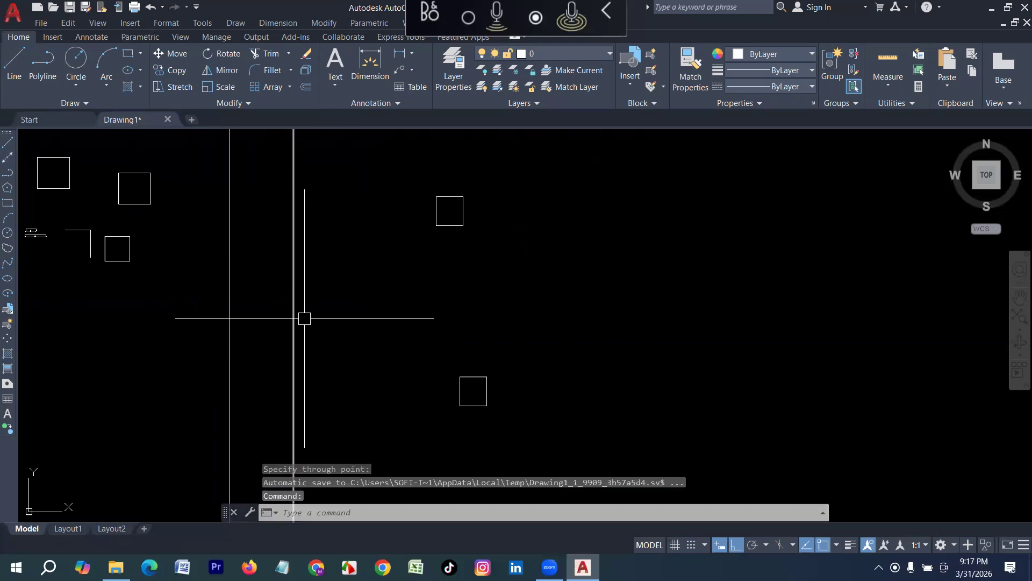
# Draw two horizontal construction lines with XLINE across the two vertical ones and end the command.
pyautogui.press('Return')
pyautogui.click(193, 284)
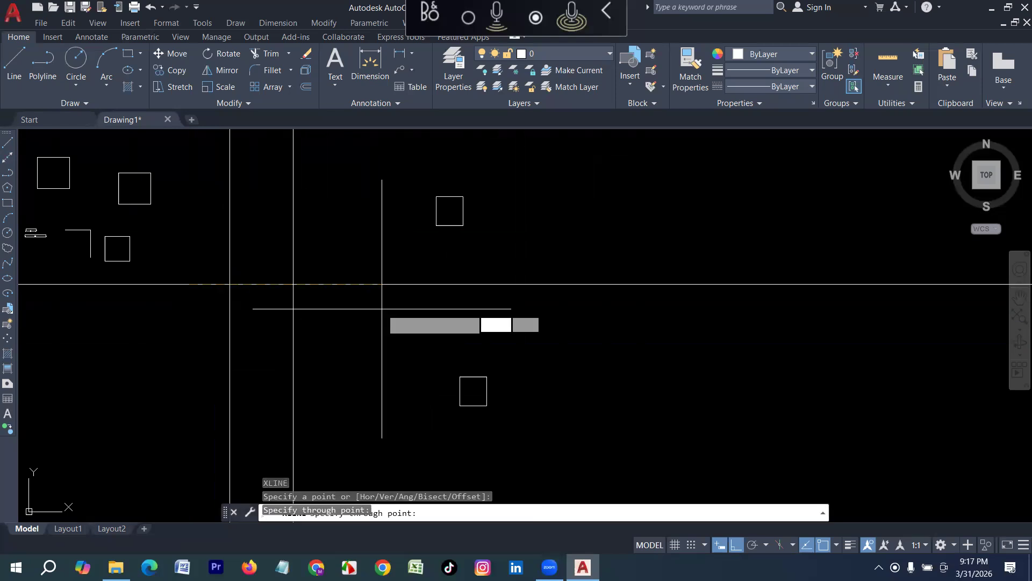
pyautogui.click(345, 399)
pyautogui.press('Return')
# Erase the two vertical and two horizontal construction lines with a crossing selection.
pyautogui.click(345, 398)
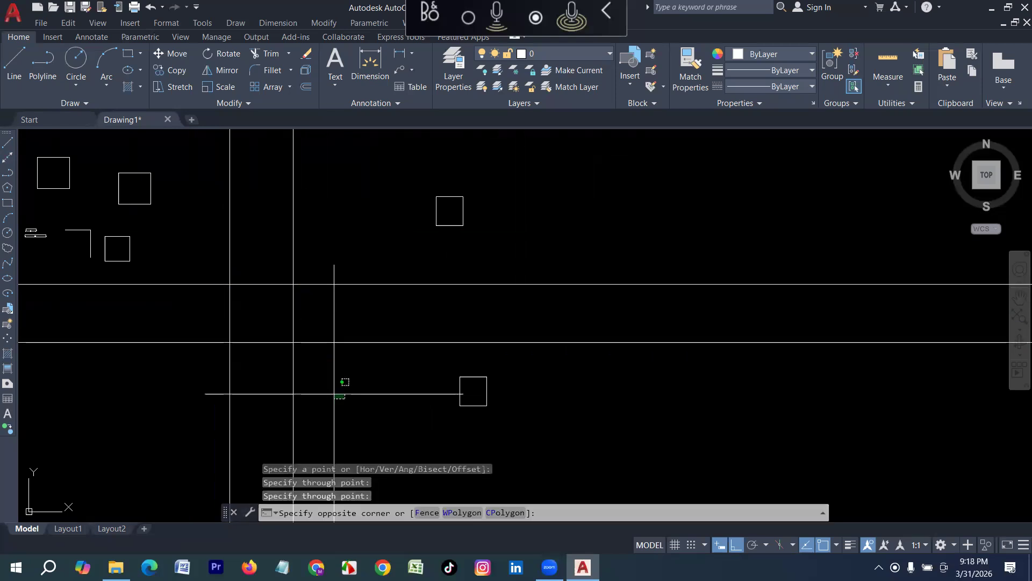
pyautogui.click(238, 256)
pyautogui.press('Delete')
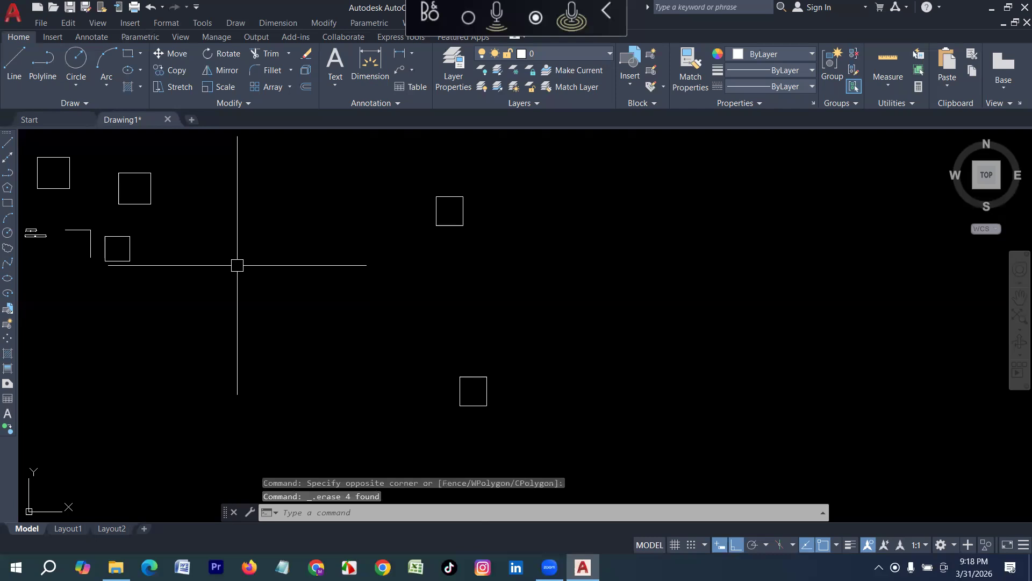
# Draw three vertical construction lines with the XLINE Ver option between the left and right squares, and end the command.
pyautogui.write('XL')
pyautogui.press('Return')
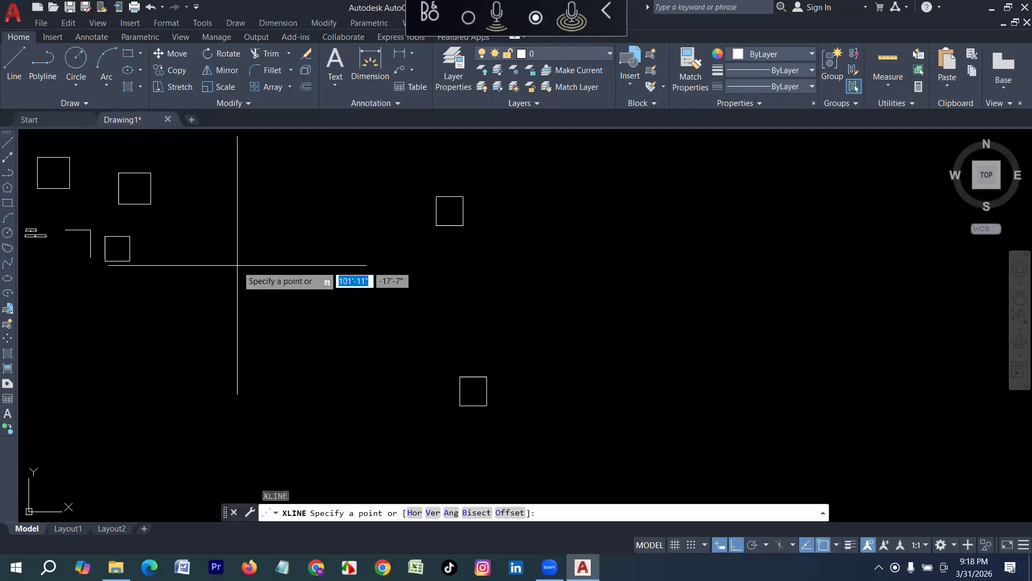
pyautogui.write('v')
pyautogui.press('Return')
pyautogui.click(228, 268)
pyautogui.click(278, 270)
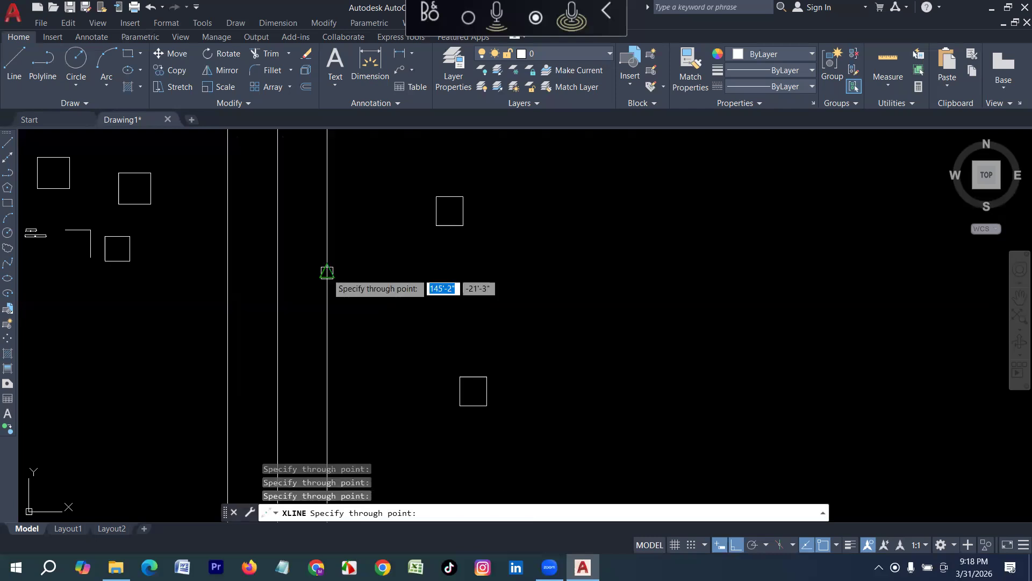
pyautogui.click(327, 271)
pyautogui.press('Escape')
# Draw three horizontal construction lines with the XLINE Hor option across the vertical ones, and end the command.
pyautogui.write('xl')
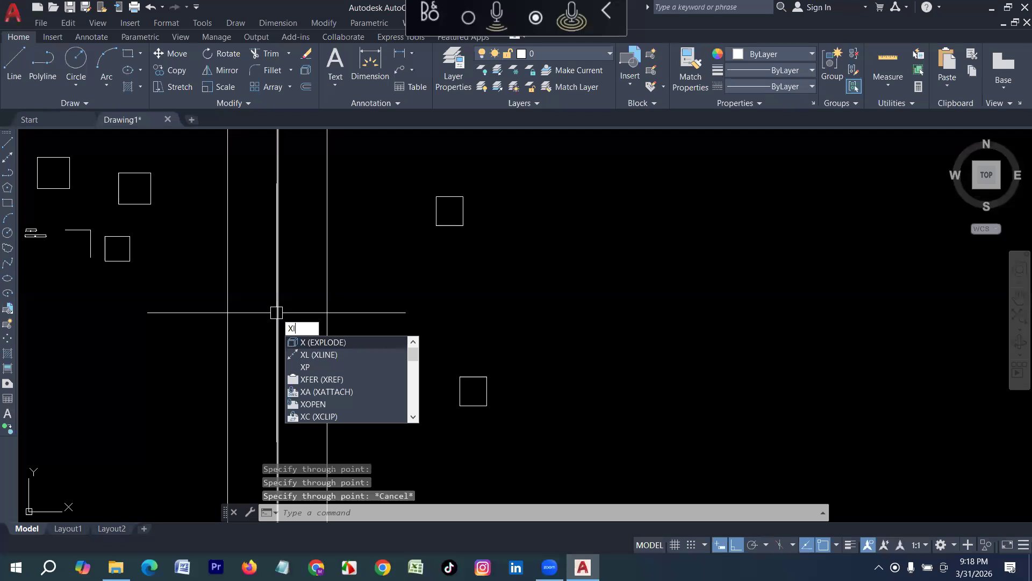
pyautogui.press('Return')
pyautogui.write('h')
pyautogui.press('Return')
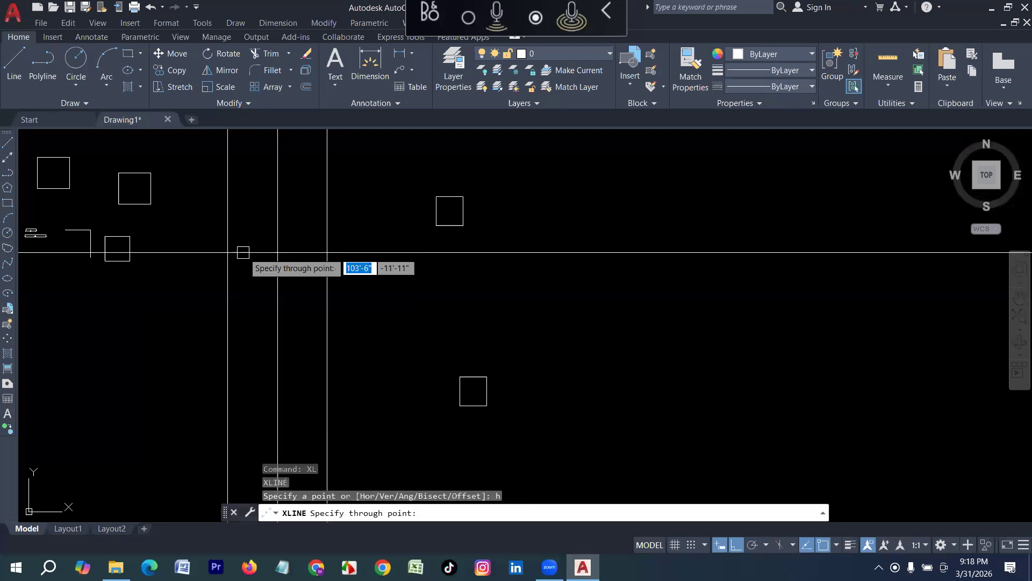
pyautogui.click(243, 252)
pyautogui.click(339, 349)
pyautogui.press('Escape')
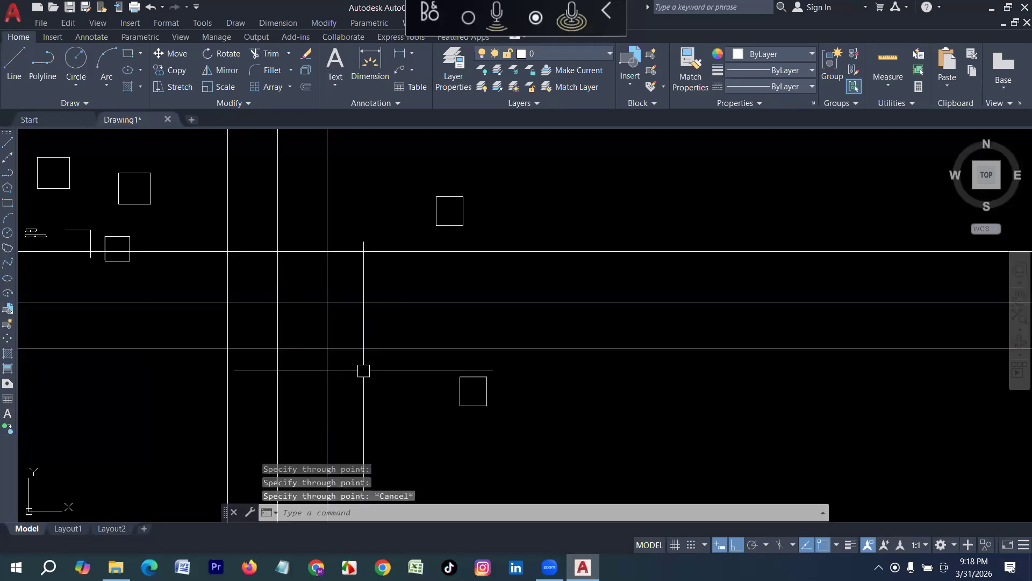
# Erase all six vertical and horizontal construction lines with a crossing selection.
pyautogui.click(364, 370)
pyautogui.click(206, 224)
pyautogui.press('Delete')
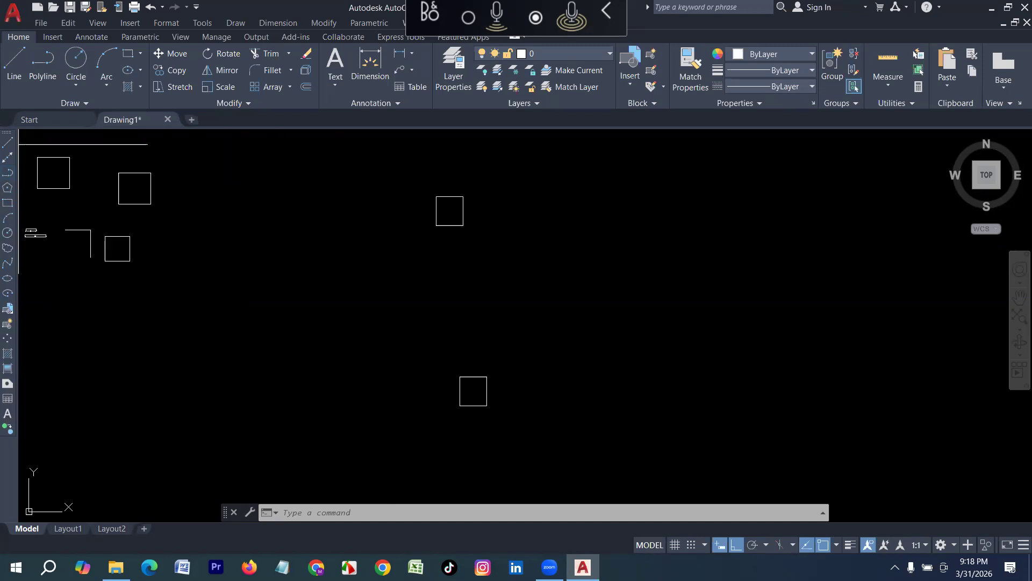
# Draw a square with 4' sides as a single polyline (PLINE) in the empty area, finishing at its start point.
pyautogui.click(7, 172)
pyautogui.scroll(2, 198, 336)
pyautogui.click(210, 342)
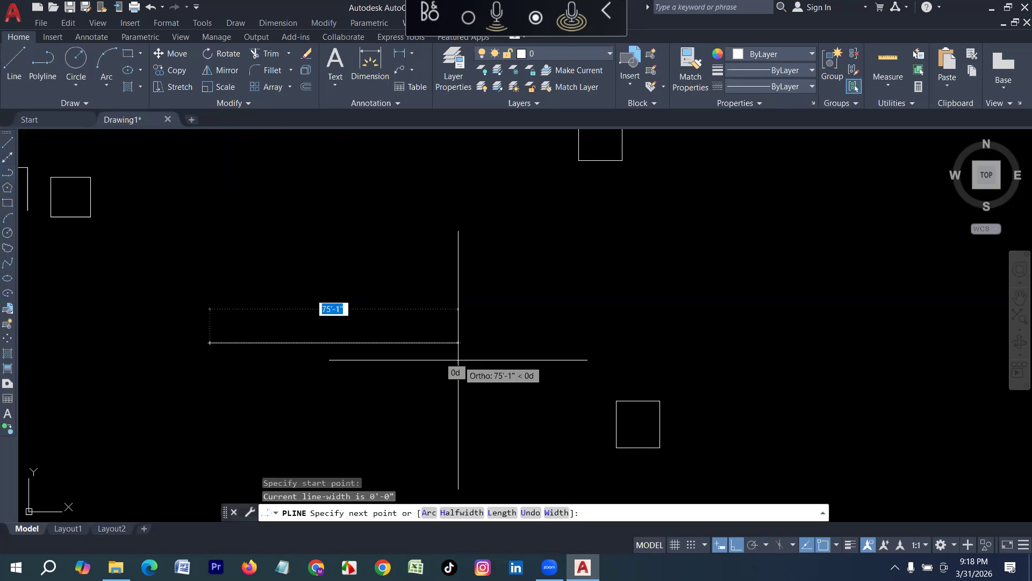
pyautogui.write("4'")
pyautogui.press('Return')
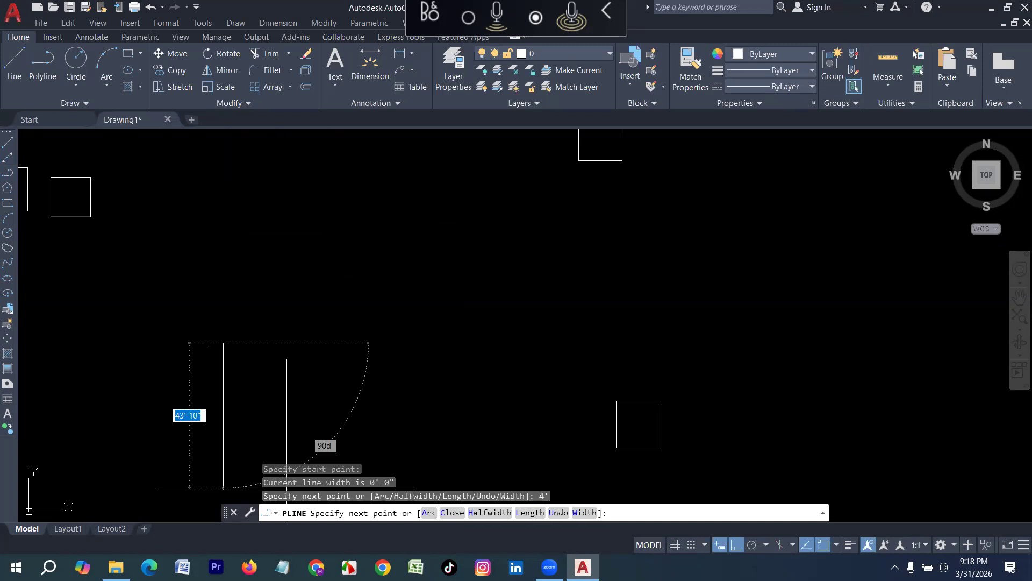
pyautogui.scroll(4, 215, 356)
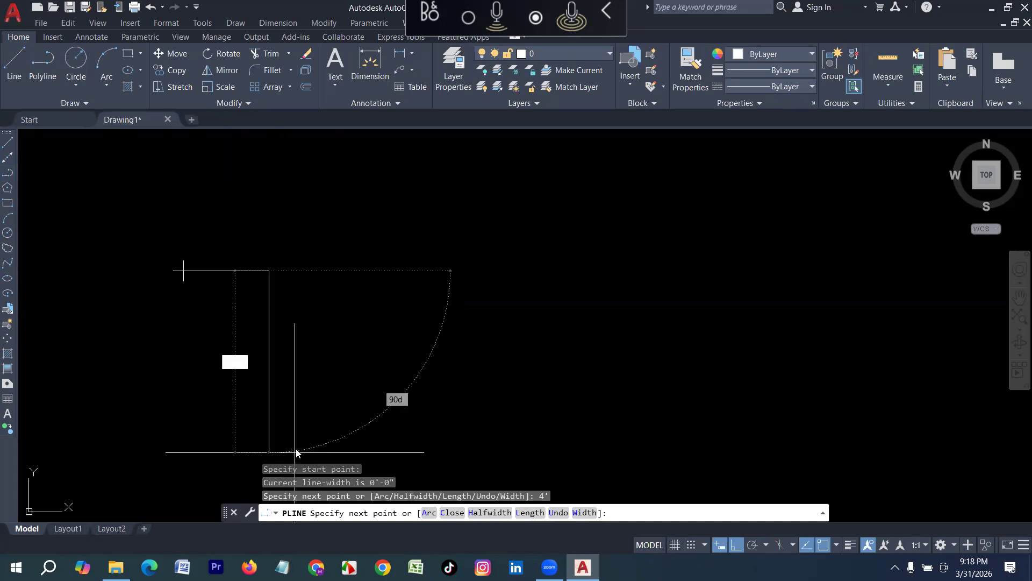
pyautogui.write("4'")
pyautogui.press('Return')
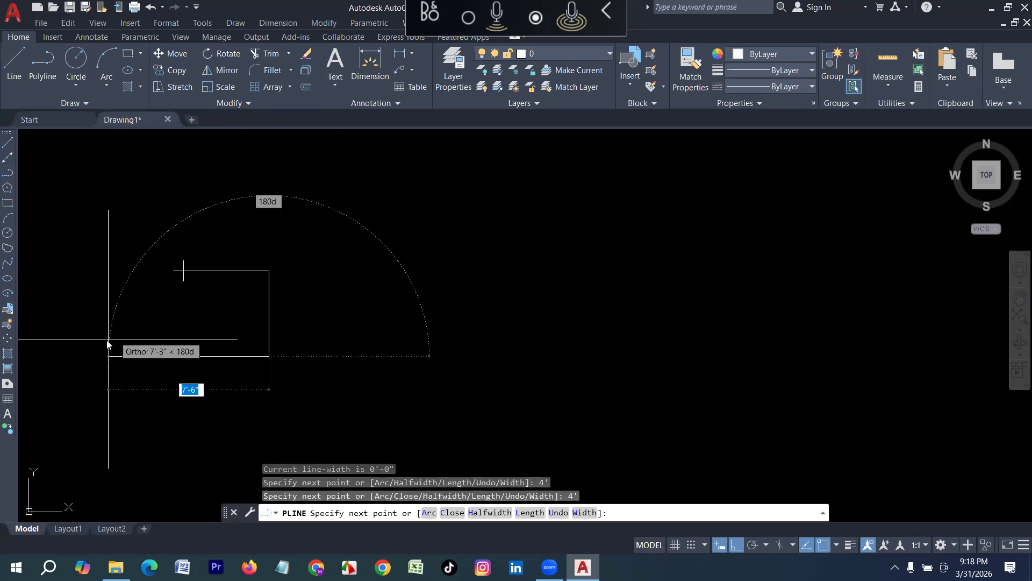
pyautogui.write("4'")
pyautogui.press('Return')
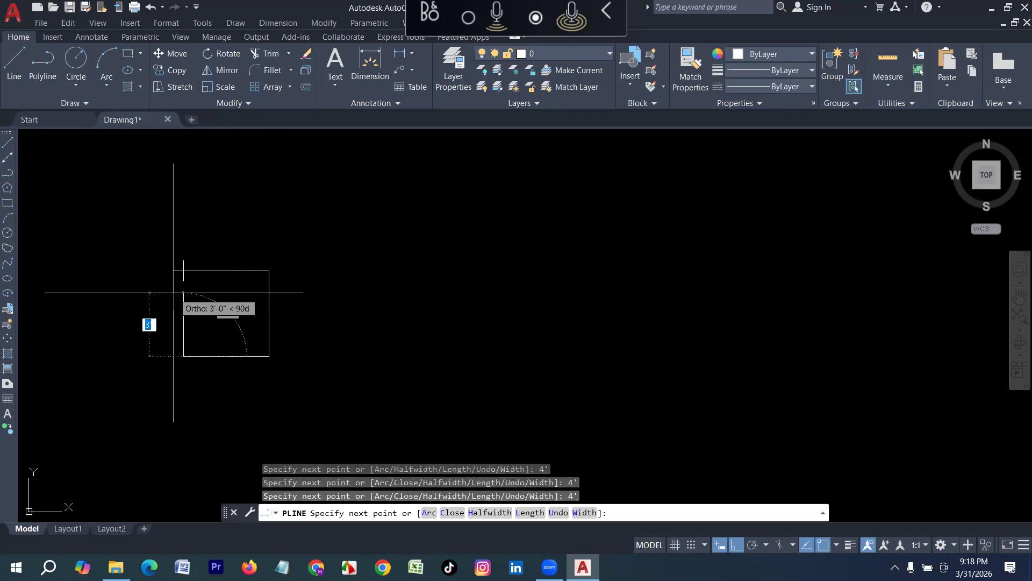
pyautogui.click(183, 270)
pyautogui.press('Return')
# Examine the polyline square by selecting it as one object, and clear the selection.
pyautogui.scroll(4, 214, 308)
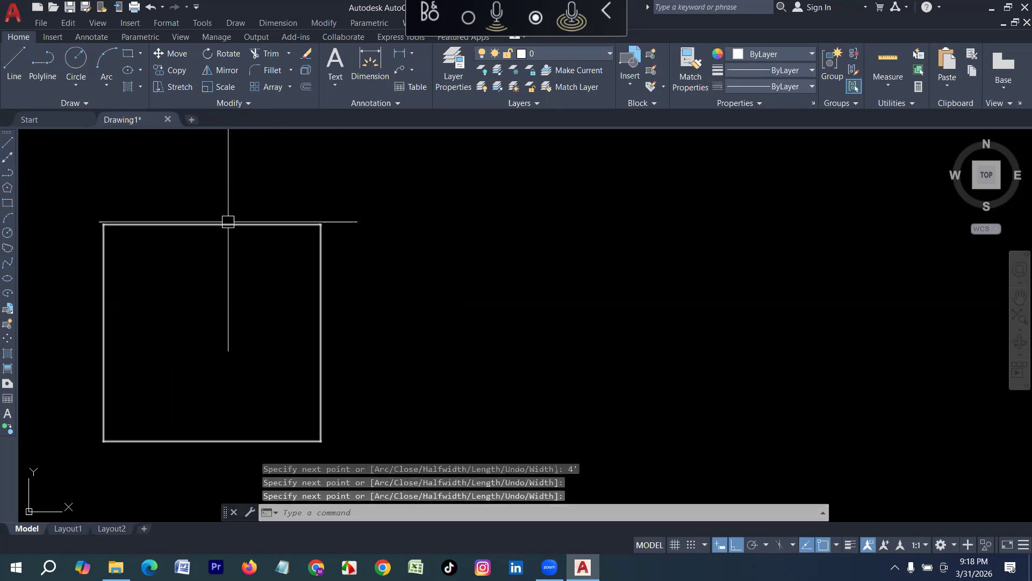
pyautogui.click(228, 222)
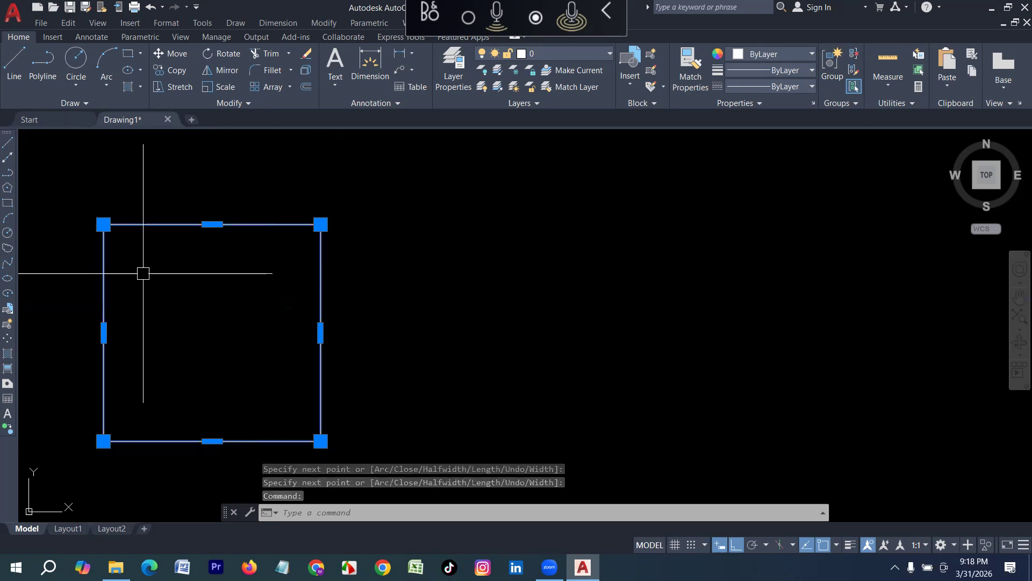
pyautogui.press('Escape')
pyautogui.press('Escape')
# Draw a square with 5' sides from individual lines (LINE) beside the polyline square, and end the command.
pyautogui.scroll(-2, 143, 273)
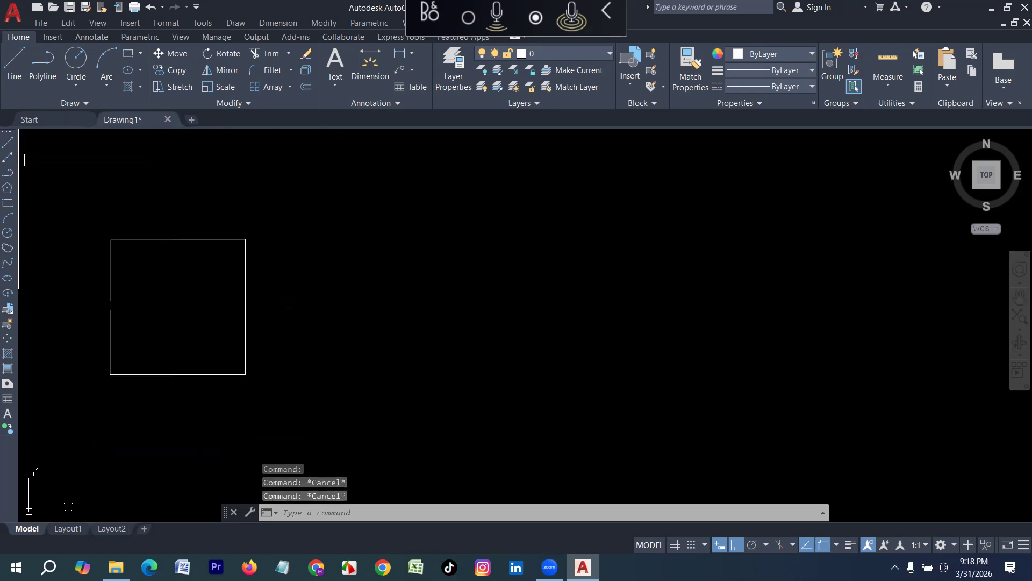
pyautogui.write('l')
pyautogui.press('Return')
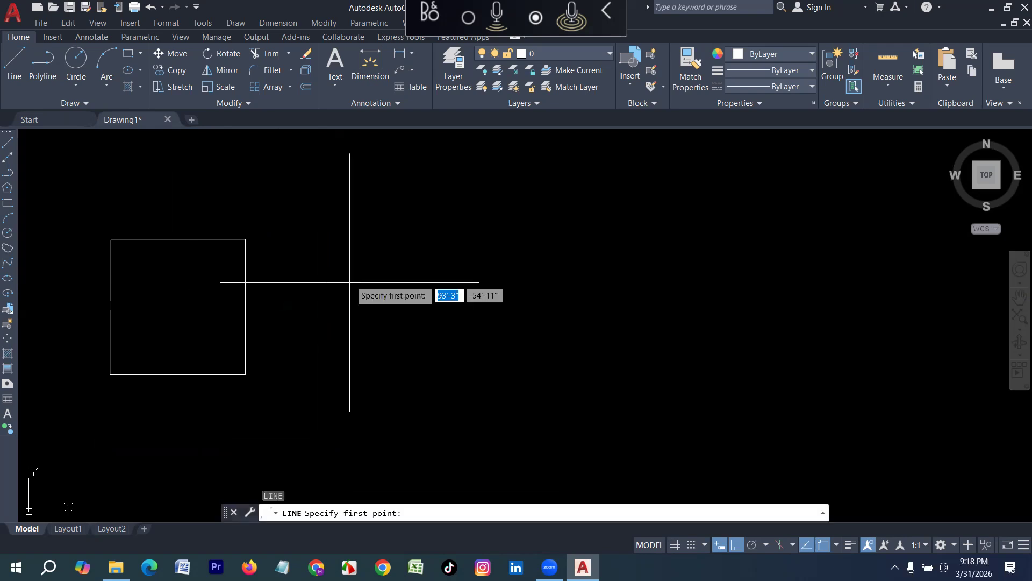
pyautogui.click(341, 248)
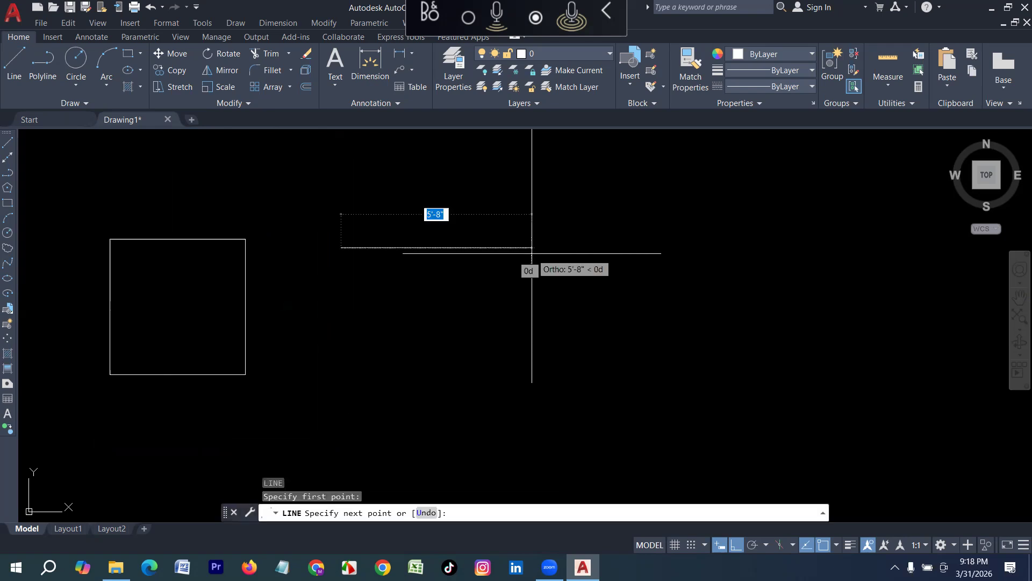
pyautogui.write("5'")
pyautogui.press('Return')
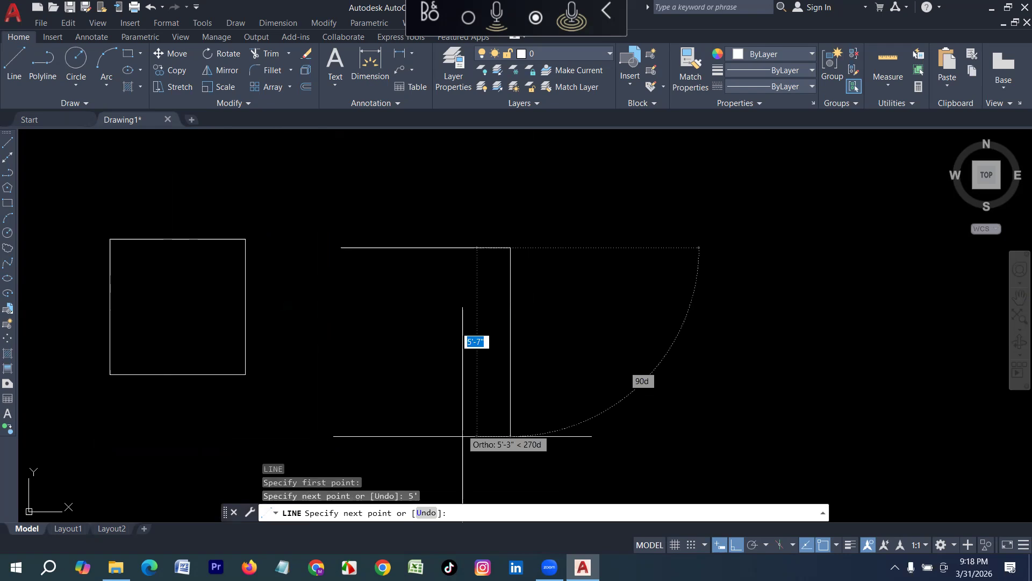
pyautogui.write("5'")
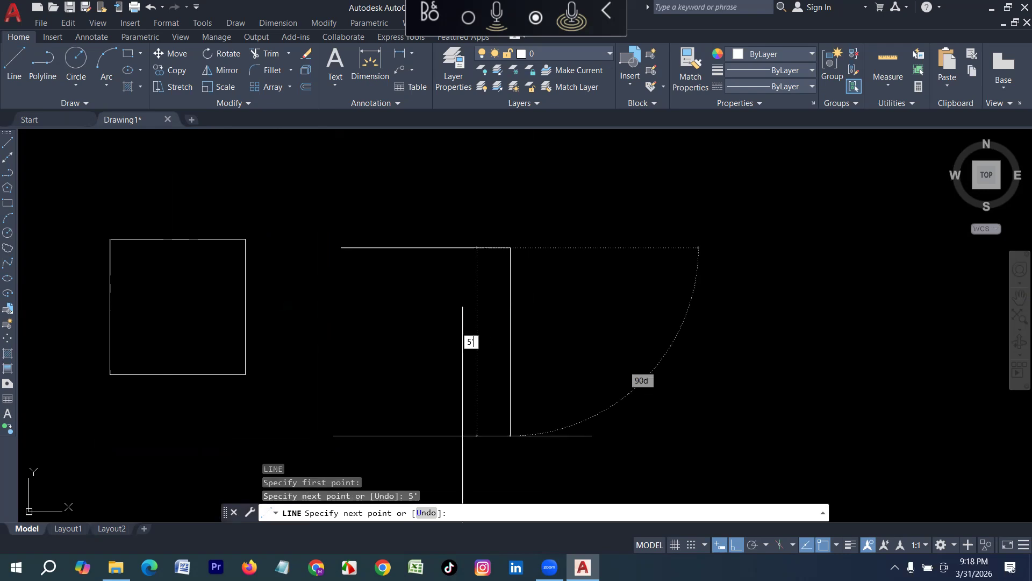
pyautogui.press('Return')
pyautogui.write("5'")
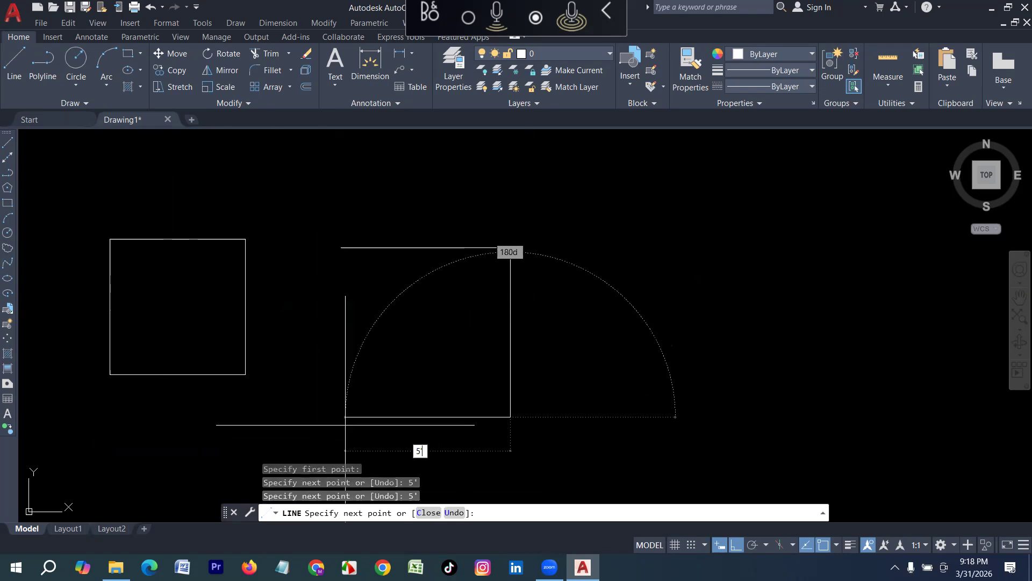
pyautogui.press('Return')
pyautogui.write('5')
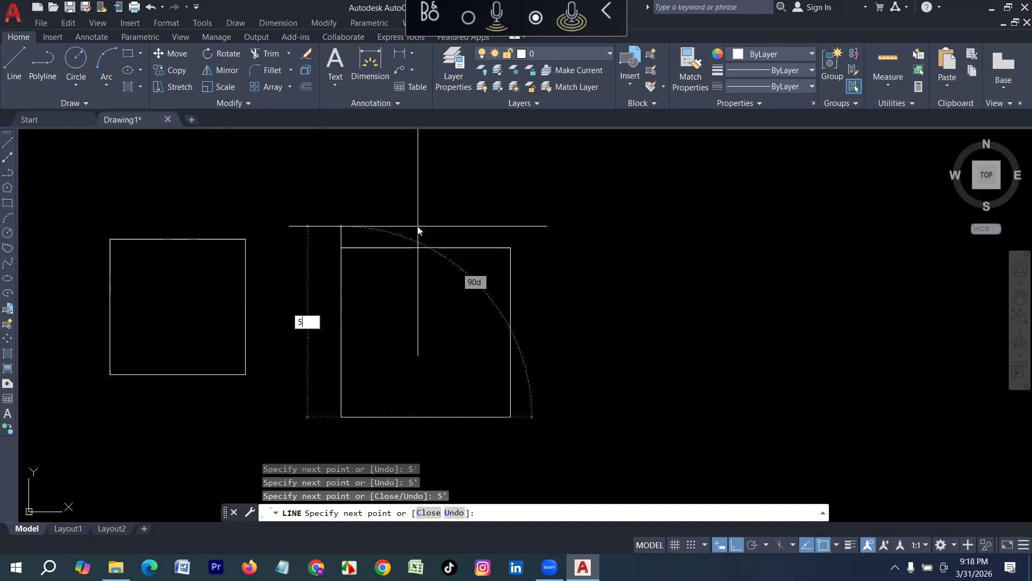
pyautogui.write("'")
pyautogui.press('Return')
pyautogui.press('Return')
# Examine the 5' line square by selecting its top, right and left sides individually, and clear the selection.
pyautogui.click(423, 249)
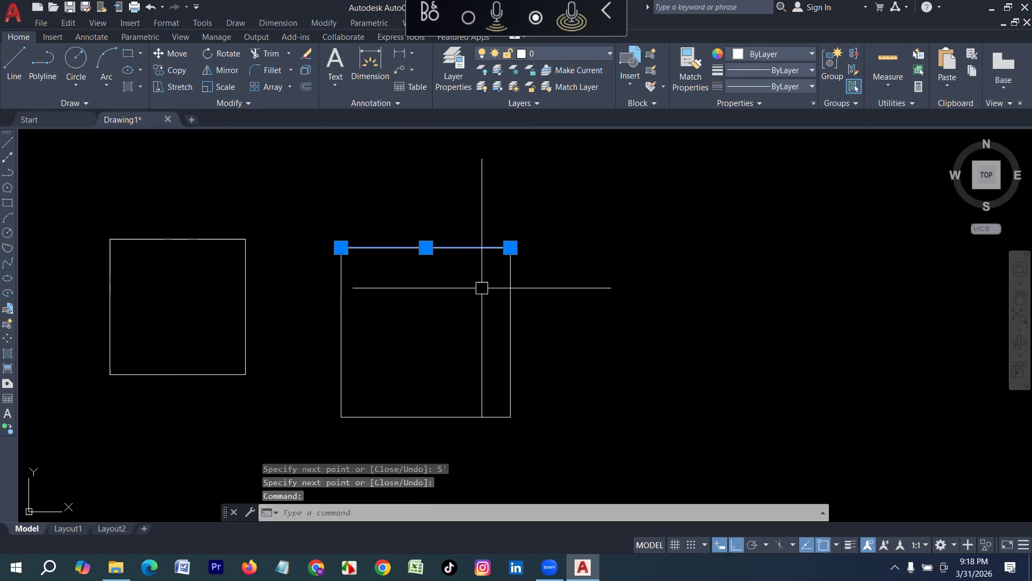
pyautogui.click(511, 289)
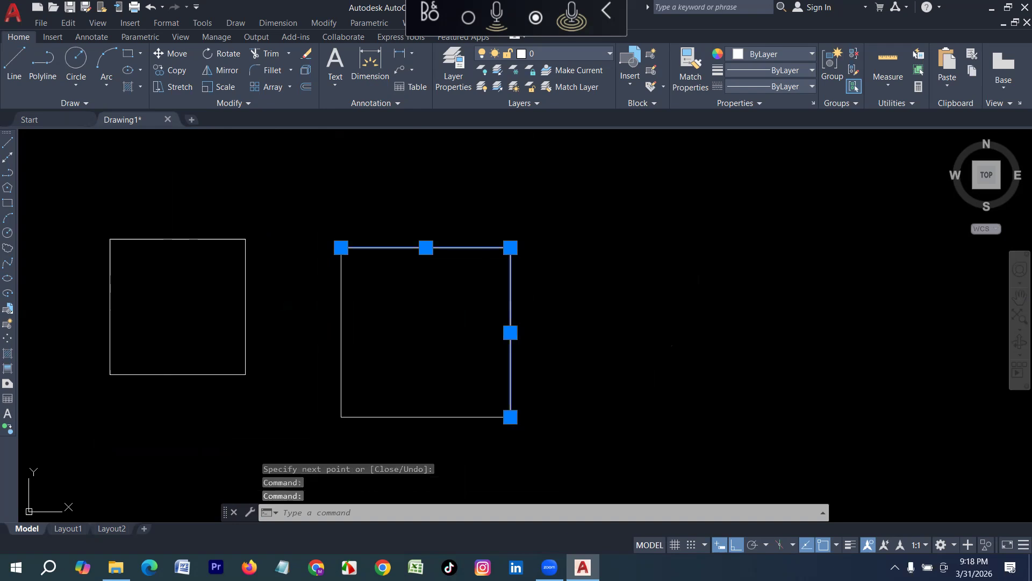
pyautogui.press('Escape')
pyautogui.click(344, 342)
pyautogui.press('Escape')
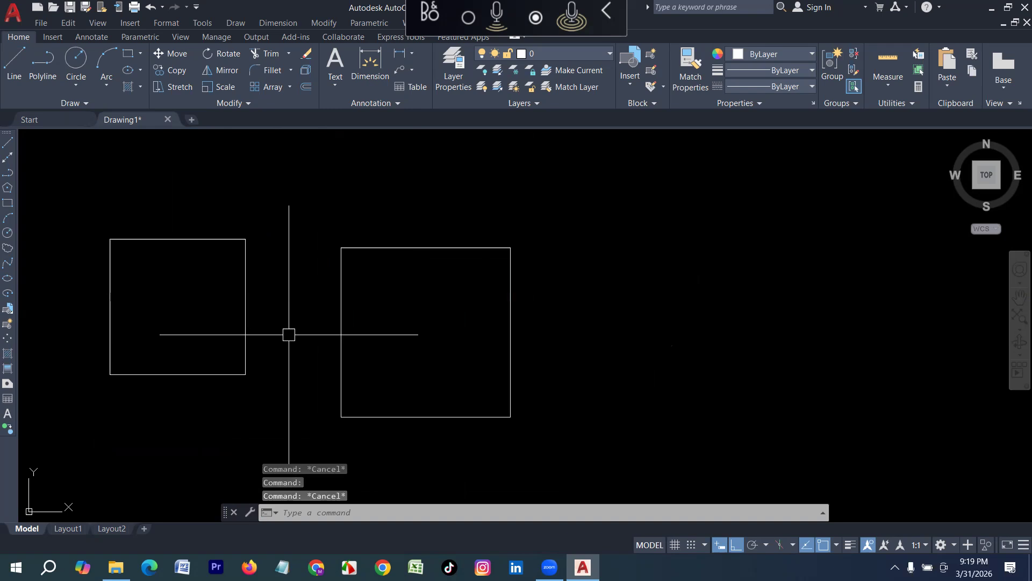
# Erase the top and right lines of the 5' square one at a time, and undo both deletions.
pyautogui.click(391, 249)
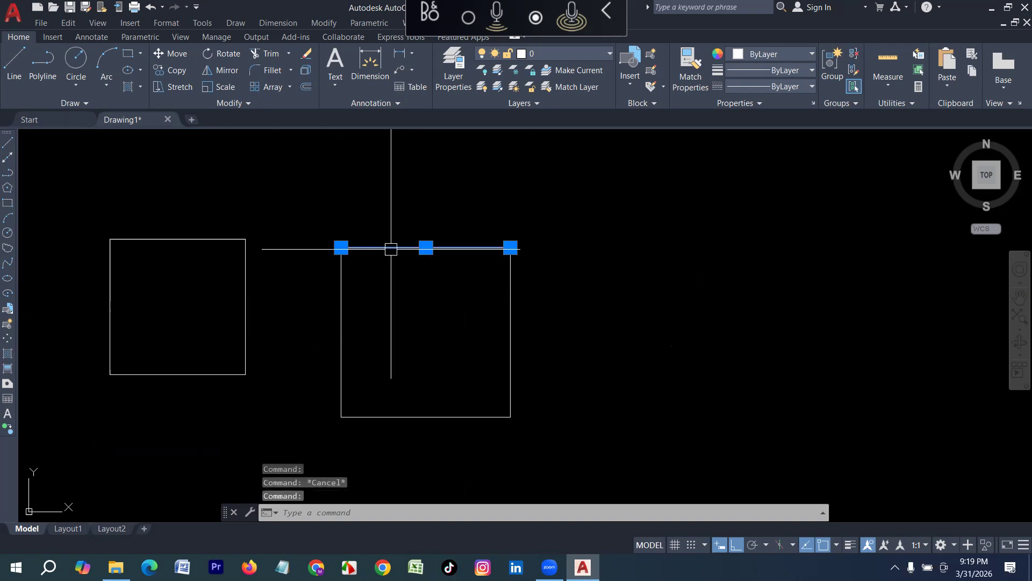
pyautogui.press('Delete')
pyautogui.click(509, 309)
pyautogui.press('Delete')
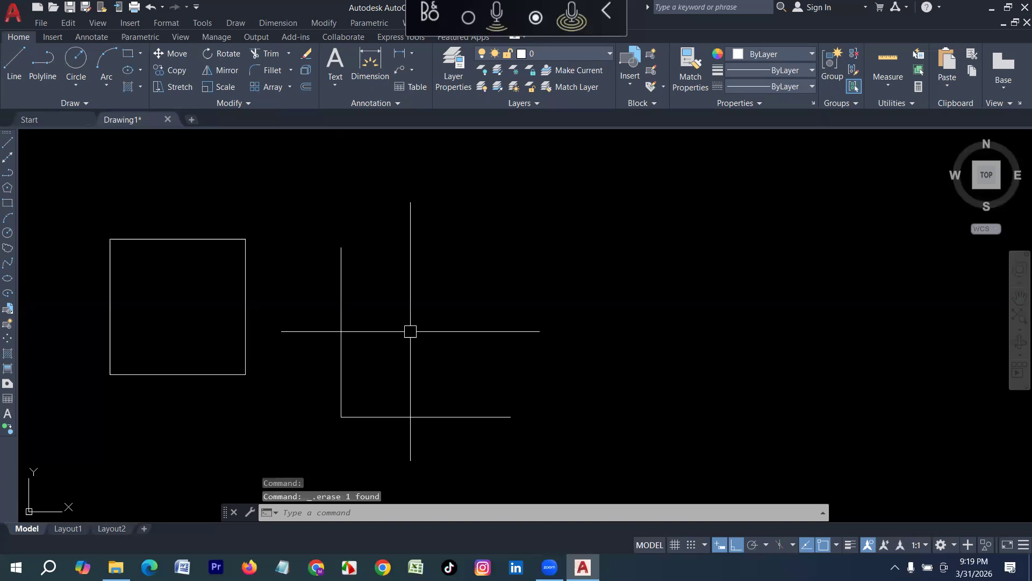
pyautogui.hotkey('ctrl', 'z')
pyautogui.hotkey('ctrl', 'z')
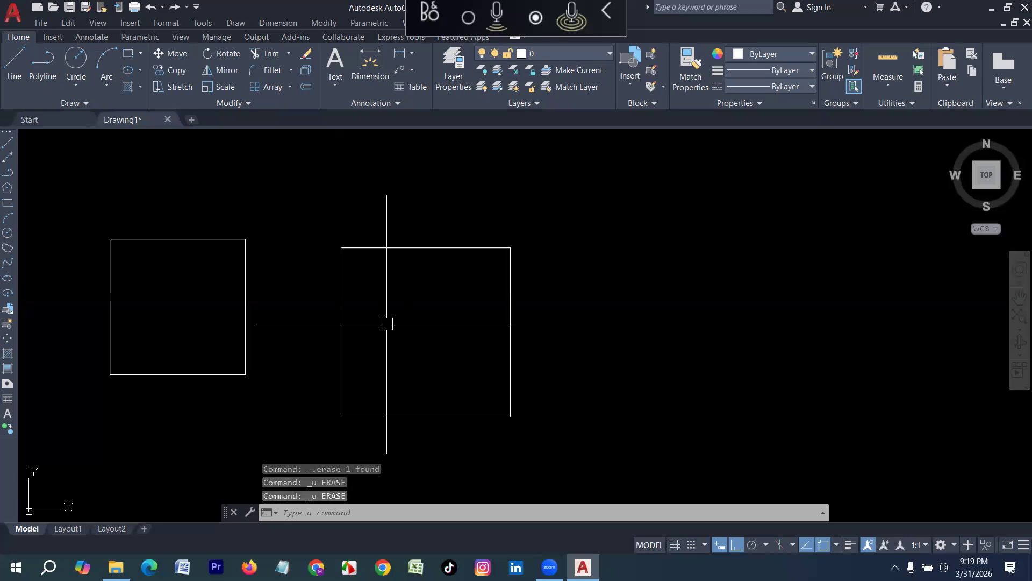
# Erase the 4' polyline square as a single object, and undo the deletion.
pyautogui.click(246, 280)
pyautogui.press('Delete')
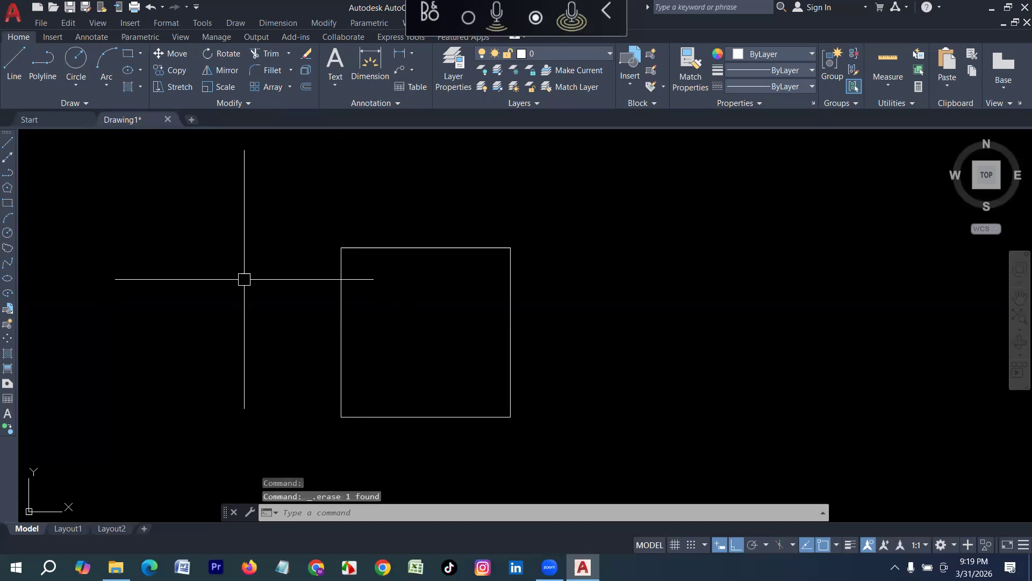
pyautogui.hotkey('ctrl', 'z')
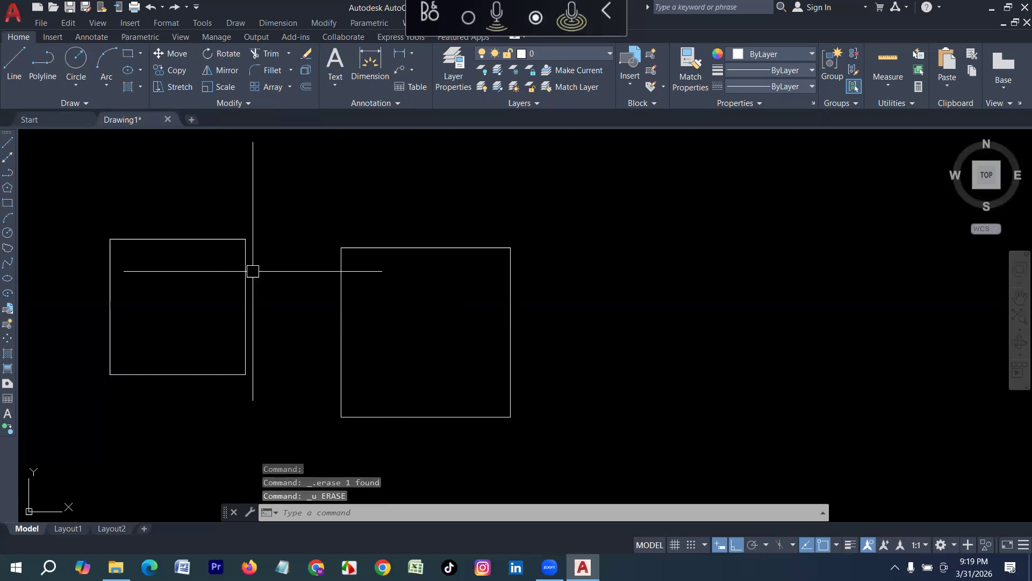
# Compare the two squares by selecting the 4' polyline and the top line of the 5' square, and clear the selection.
pyautogui.click(192, 250)
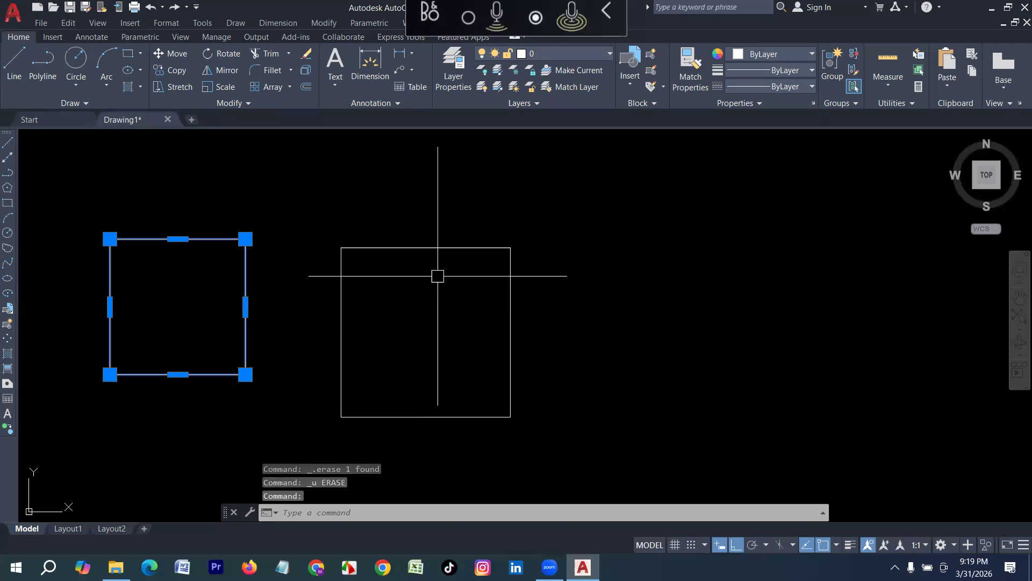
pyautogui.click(430, 249)
pyautogui.press('Escape')
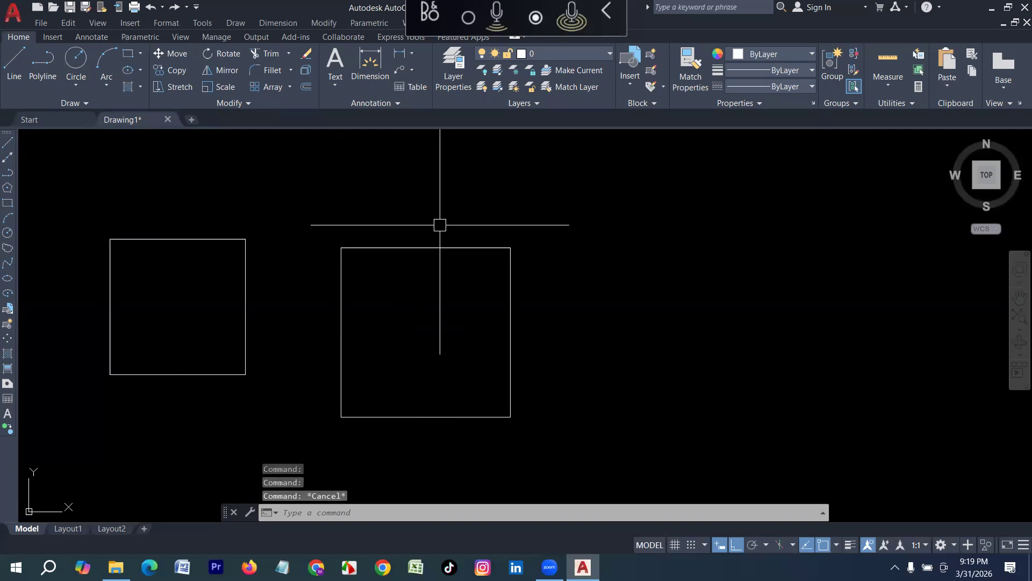
# Join the four lines of the 5' square into one polyline (JOIN), and select it to check it.
pyautogui.scroll(-1, 440, 225)
pyautogui.click(534, 200)
pyautogui.click(377, 395)
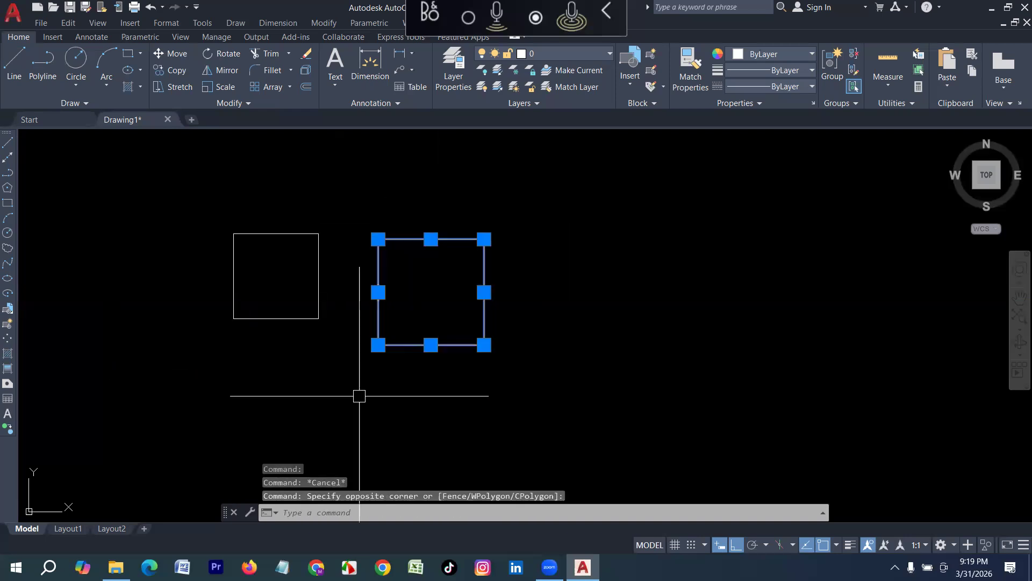
pyautogui.write('j')
pyautogui.press('Return')
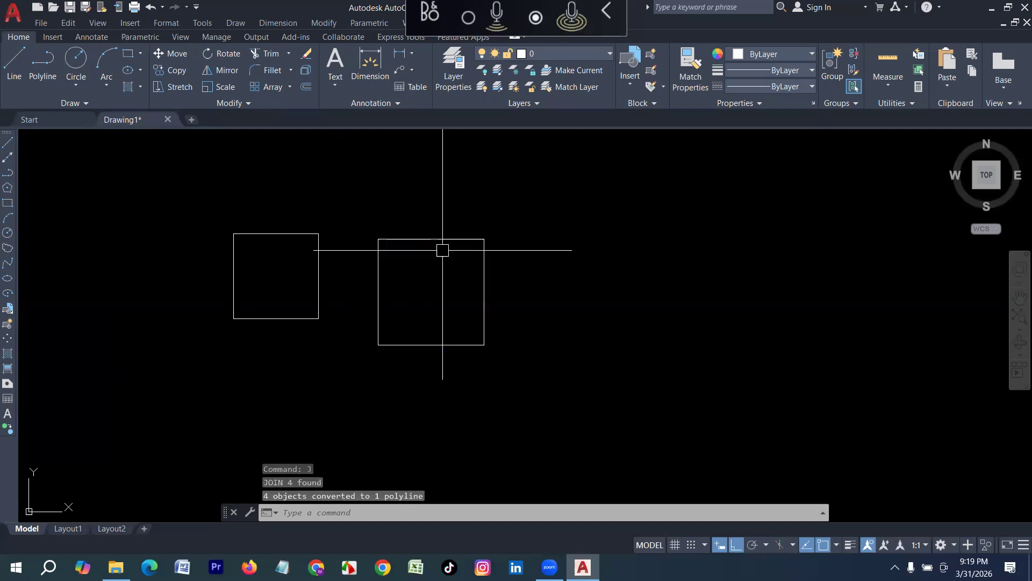
pyautogui.click(443, 242)
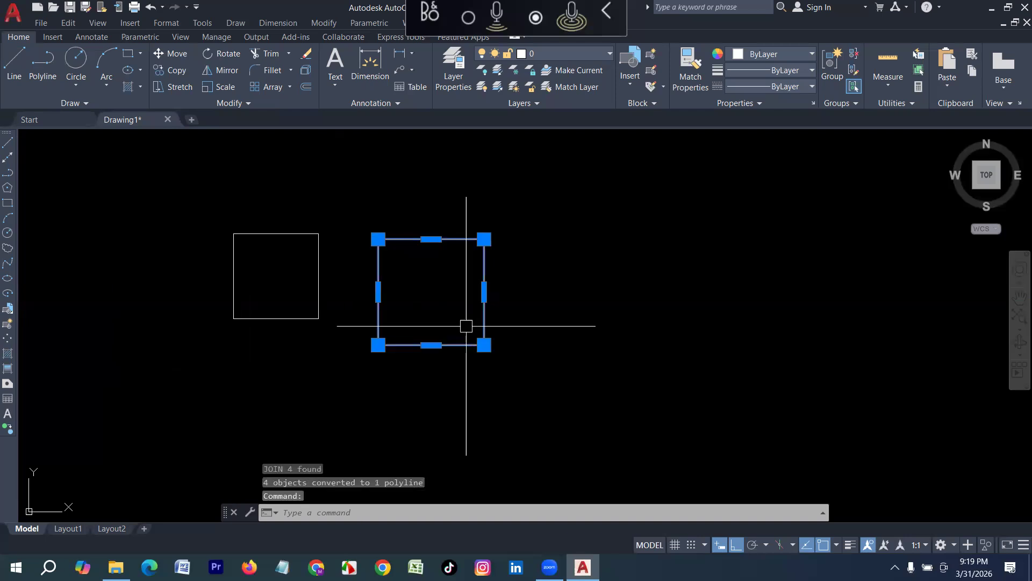
# Explode the joined 5' square back into separate lines.
pyautogui.scroll(2, 546, 314)
pyautogui.moveTo(547, 314); pyautogui.dragTo(542, 363, button='middle')
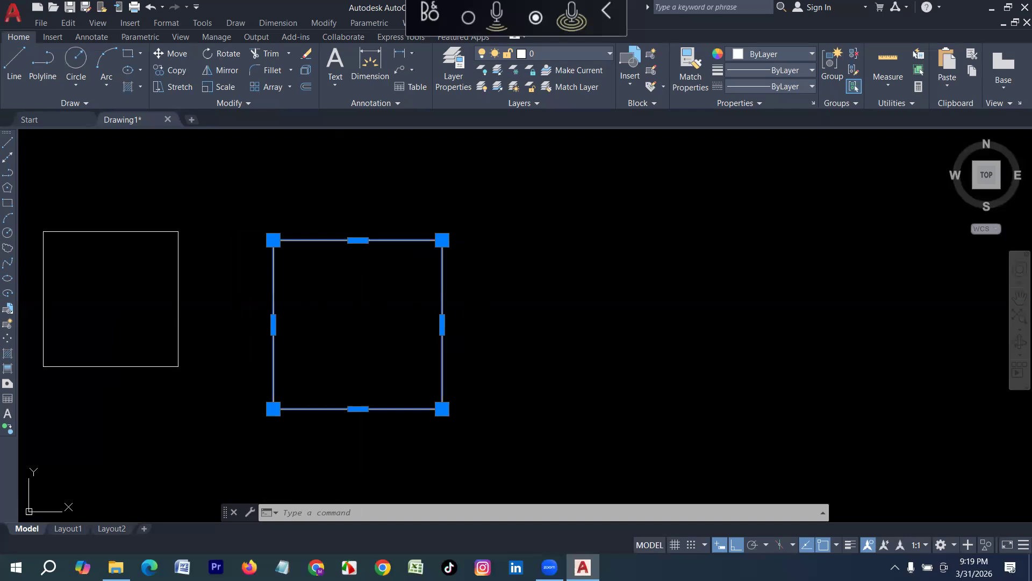
pyautogui.write('x')
pyautogui.press('Return')
# Explode the 4' polyline square into separate lines.
pyautogui.click(180, 269)
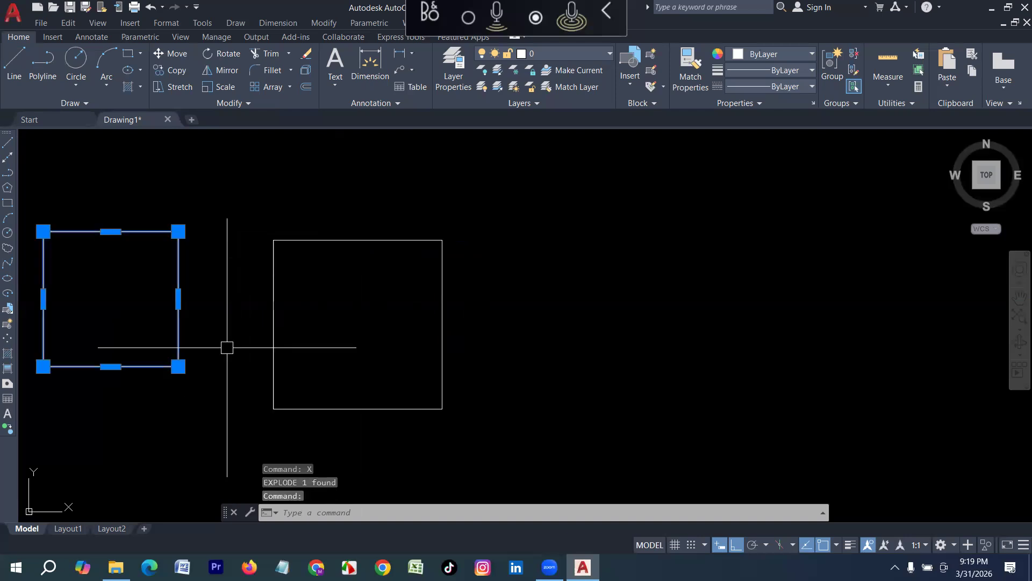
pyautogui.write('x')
pyautogui.press('Return')
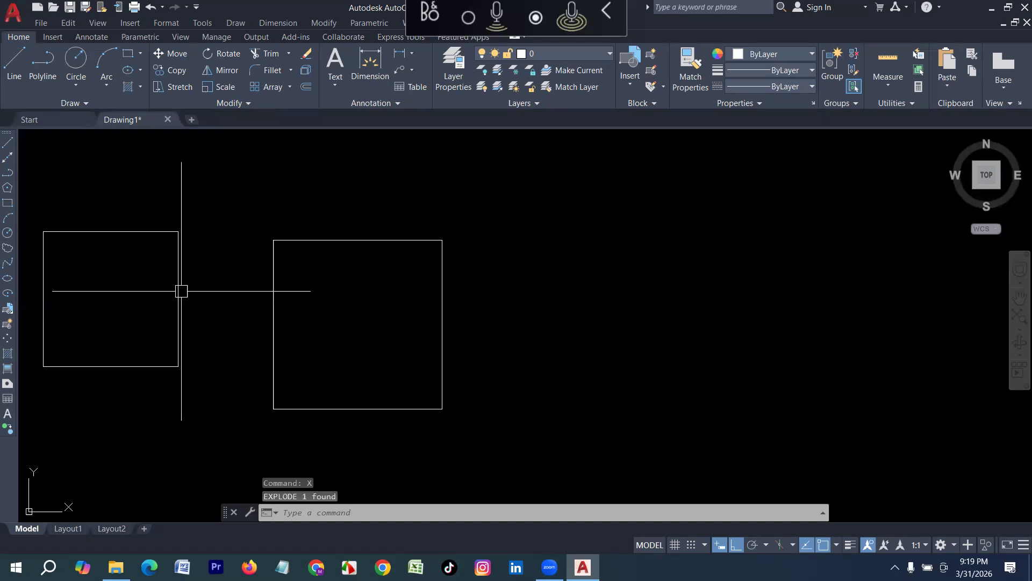
# Examine the exploded 4' and 5' squares by selecting their sides individually, clearing the selection after each square.
pyautogui.click(179, 291)
pyautogui.click(129, 224)
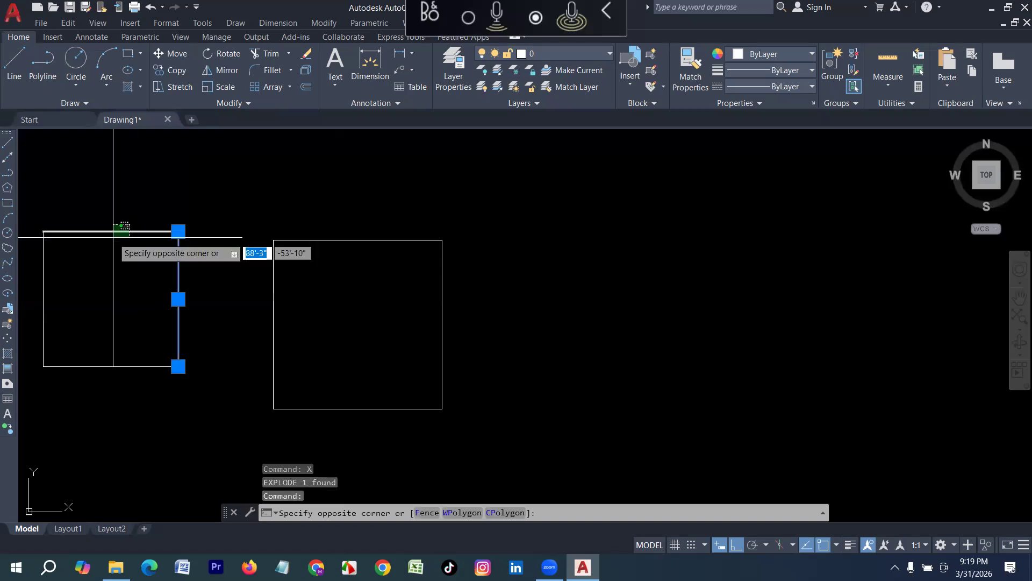
pyautogui.click(113, 231)
pyautogui.click(118, 367)
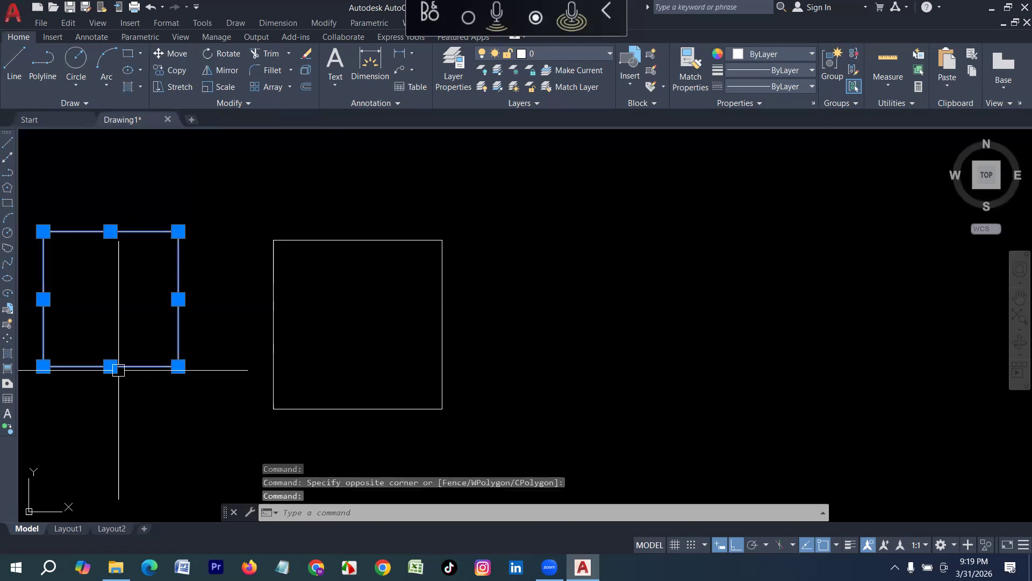
pyautogui.press('Escape')
pyautogui.click(271, 326)
pyautogui.click(346, 241)
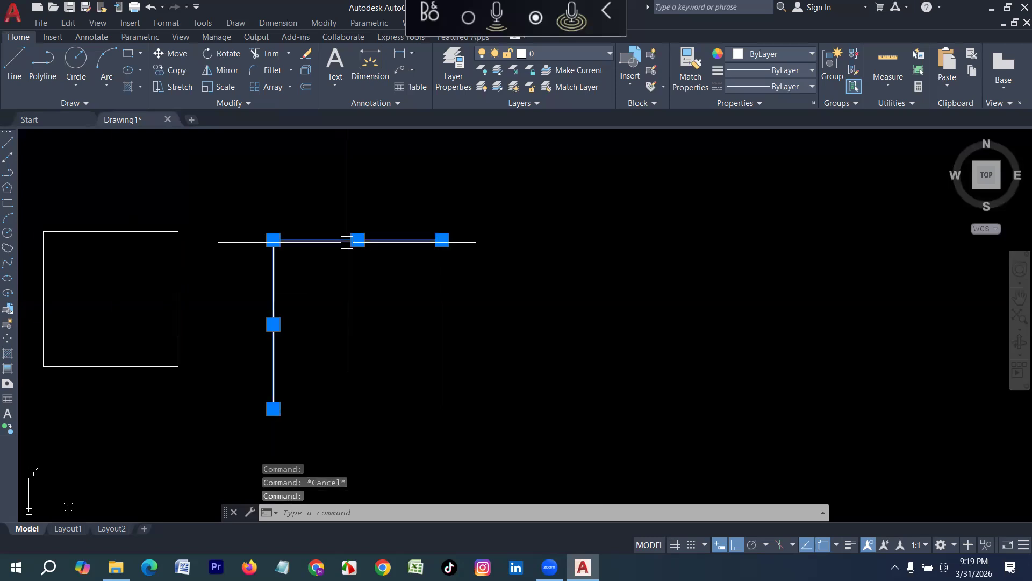
pyautogui.press('Escape')
# Join the four lines of the 5' square into one polyline again with a crossing selection.
pyautogui.click(502, 192)
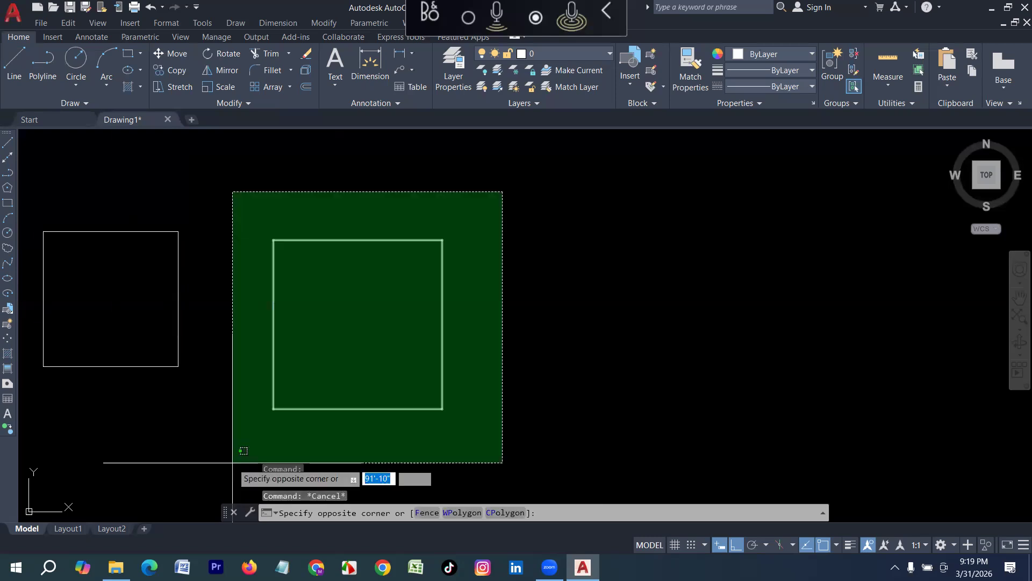
pyautogui.click(232, 461)
pyautogui.write('J')
pyautogui.press('Return')
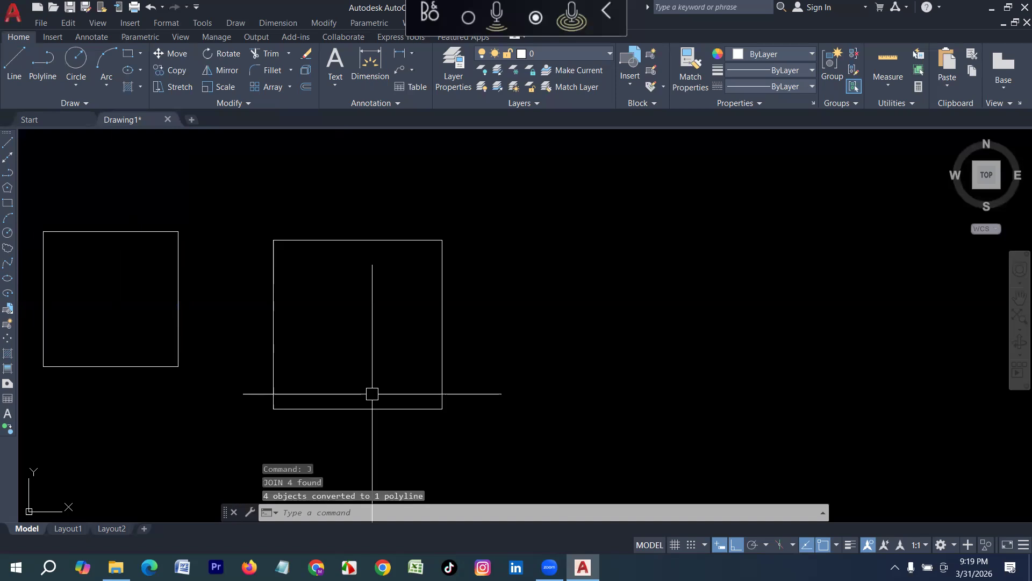
# Define a block named box1 from the four lines of the 4' square, keeping the default block settings.
pyautogui.scroll(-2, 372, 394)
pyautogui.scroll(2, 265, 411)
pyautogui.click(283, 386)
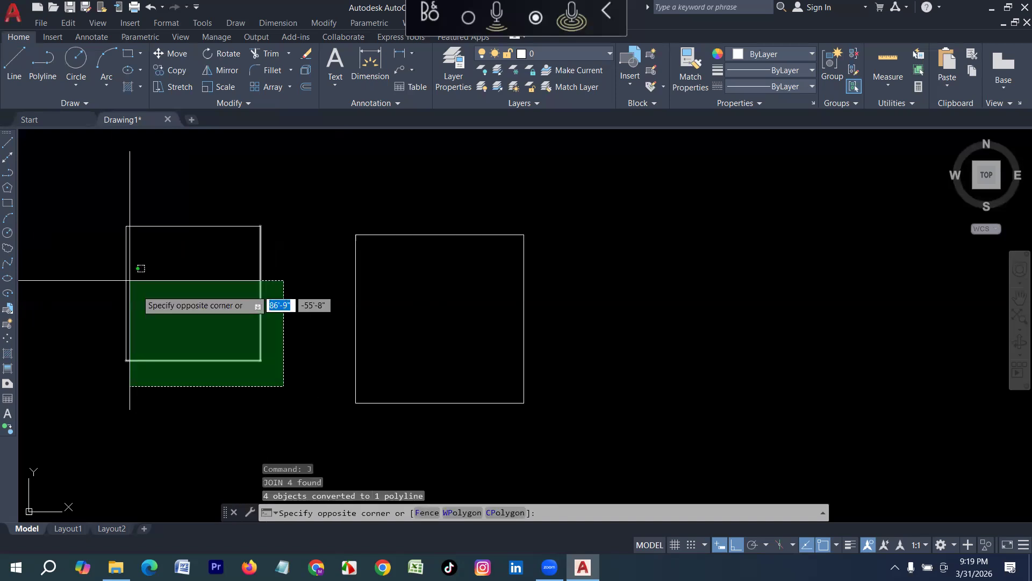
pyautogui.click(106, 221)
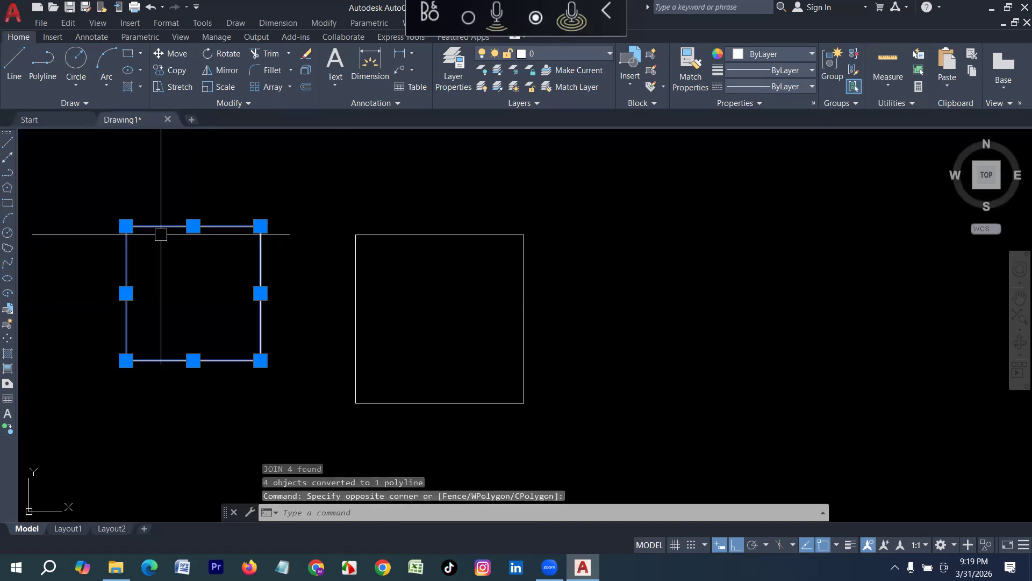
pyautogui.write('b')
pyautogui.press('Return')
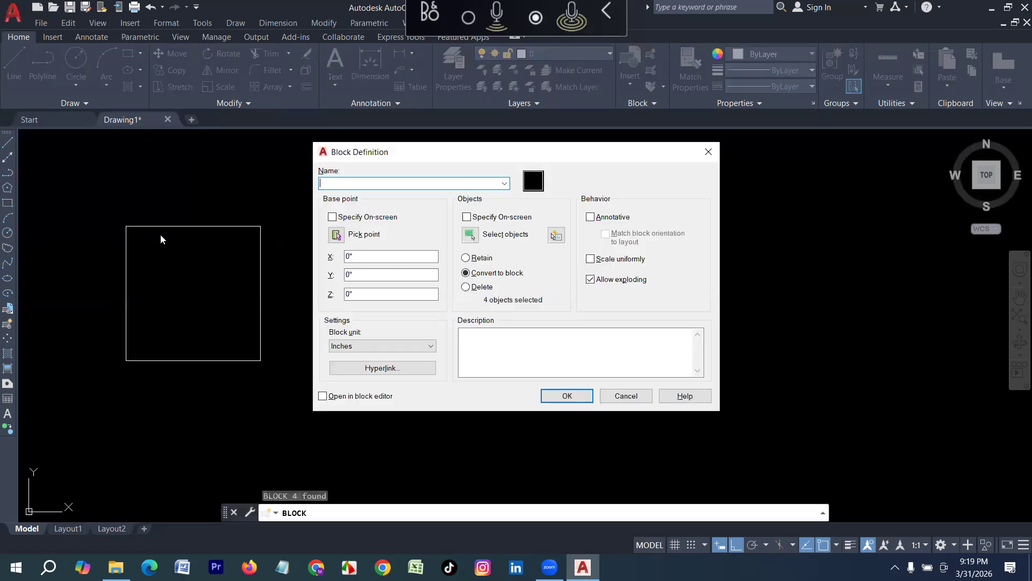
pyautogui.write('box1')
pyautogui.press('Return')
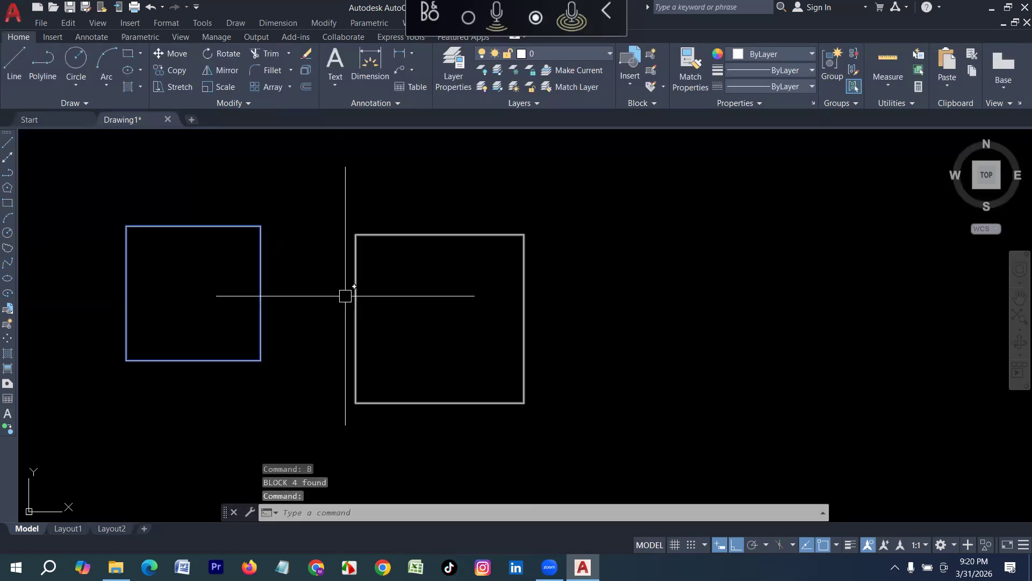
# Examine how the 5' polyline square selects compared with the box1 block, and clear the selection.
pyautogui.press('Escape')
pyautogui.click(403, 232)
pyautogui.press('Escape')
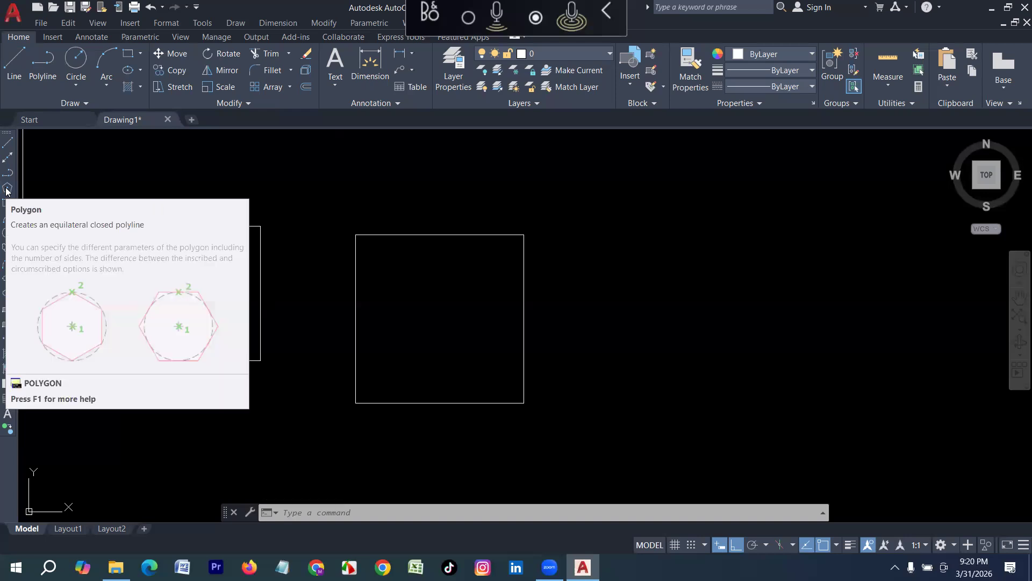
pyautogui.click(7, 191)
pyautogui.moveTo(568, 161); pyautogui.dragTo(523, 345, button='middle')
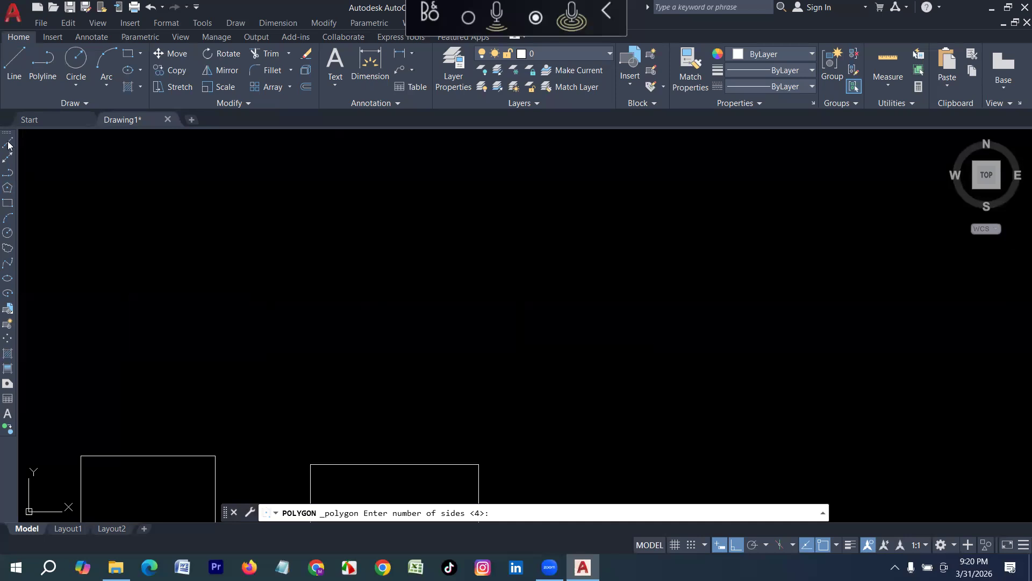
pyautogui.press('Escape')
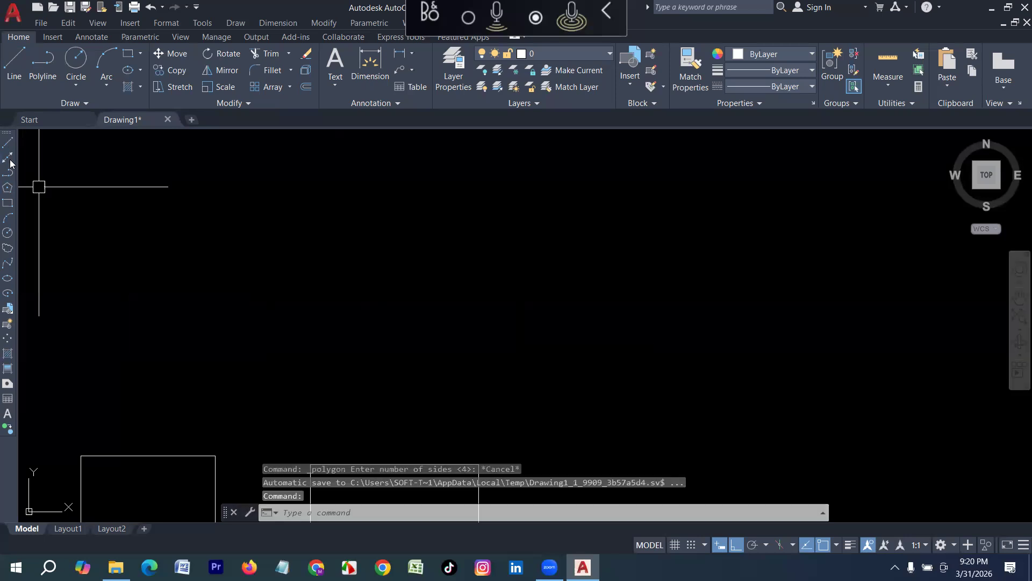
# Draw an eight-sided polygon inscribed in a circle with a radius of about 1'-4", in the empty area above the squares.
pyautogui.click(8, 187)
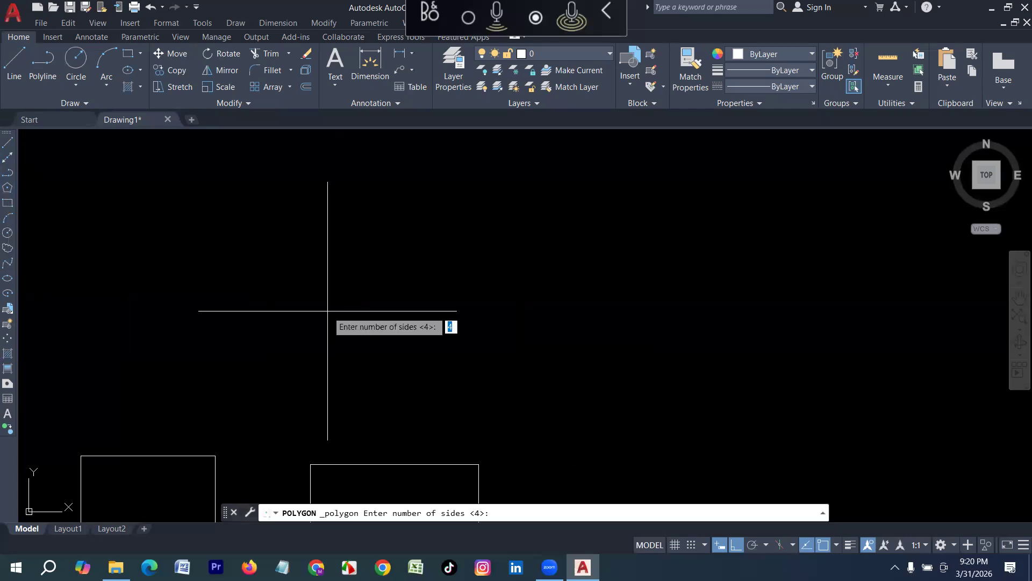
pyautogui.write('8')
pyautogui.press('Return')
pyautogui.click(355, 316)
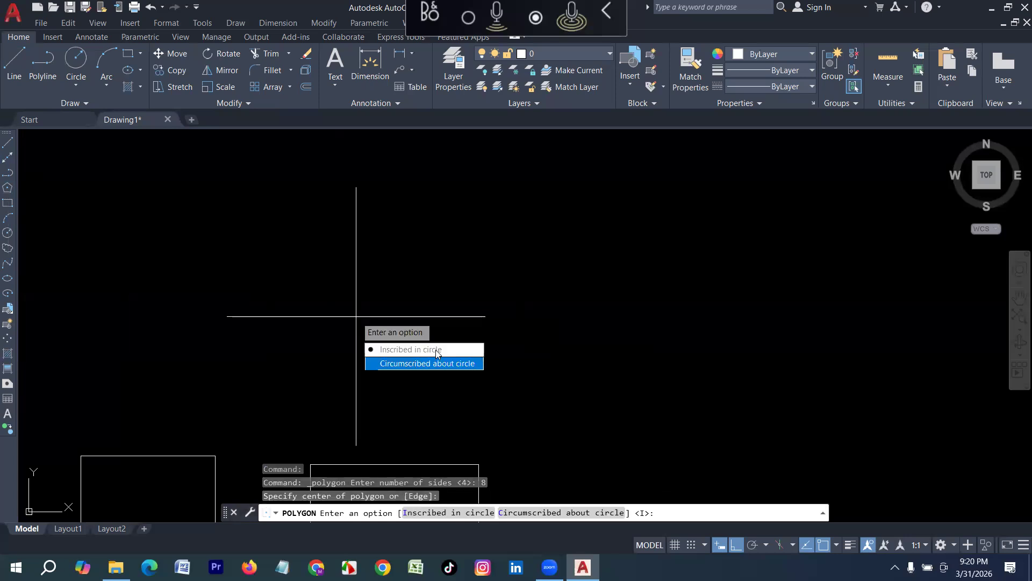
pyautogui.write('i')
pyautogui.press('Return')
pyautogui.scroll(4, 333, 292)
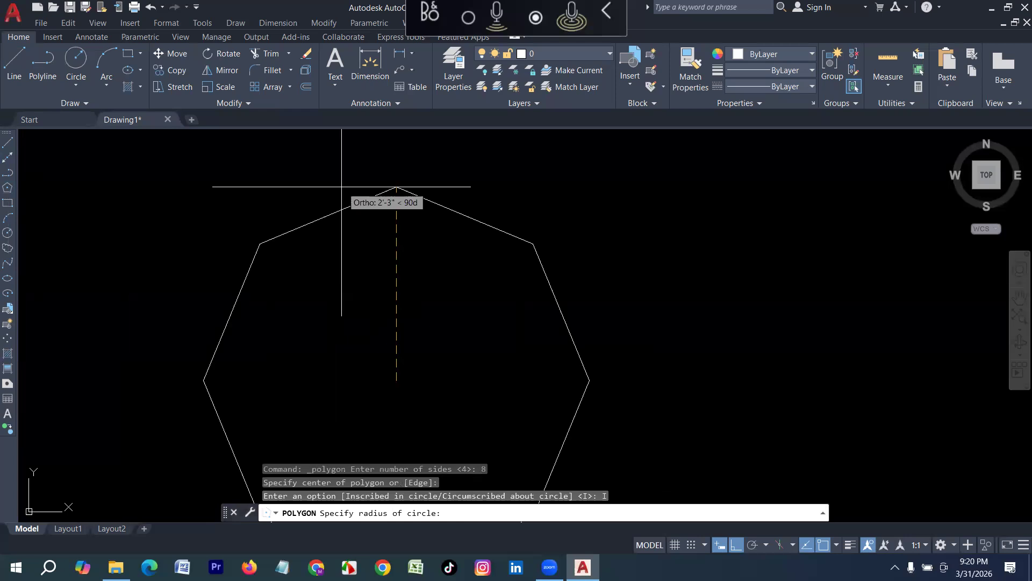
pyautogui.scroll(-6, 332, 216)
pyautogui.scroll(4, 333, 216)
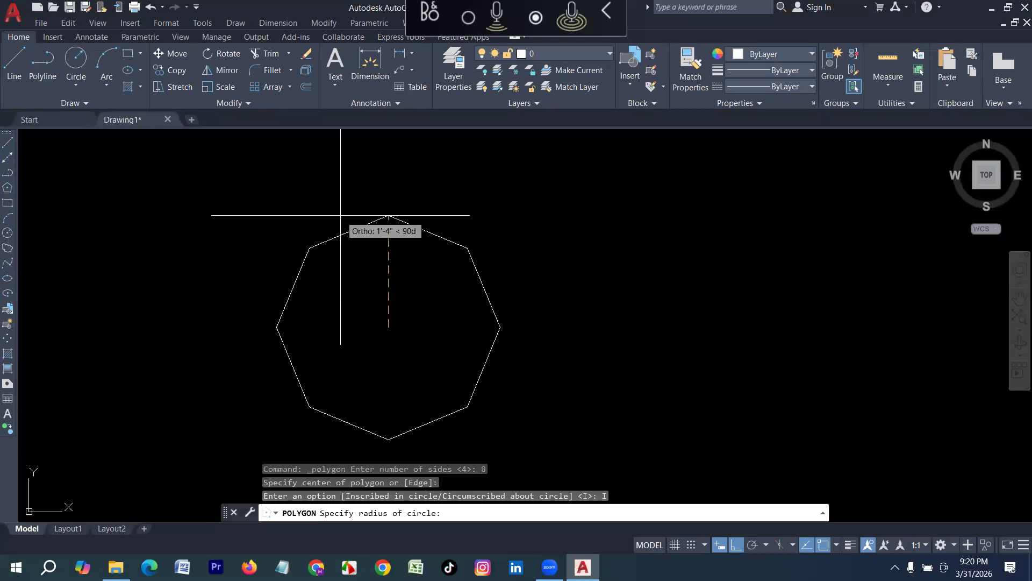
pyautogui.click(340, 215)
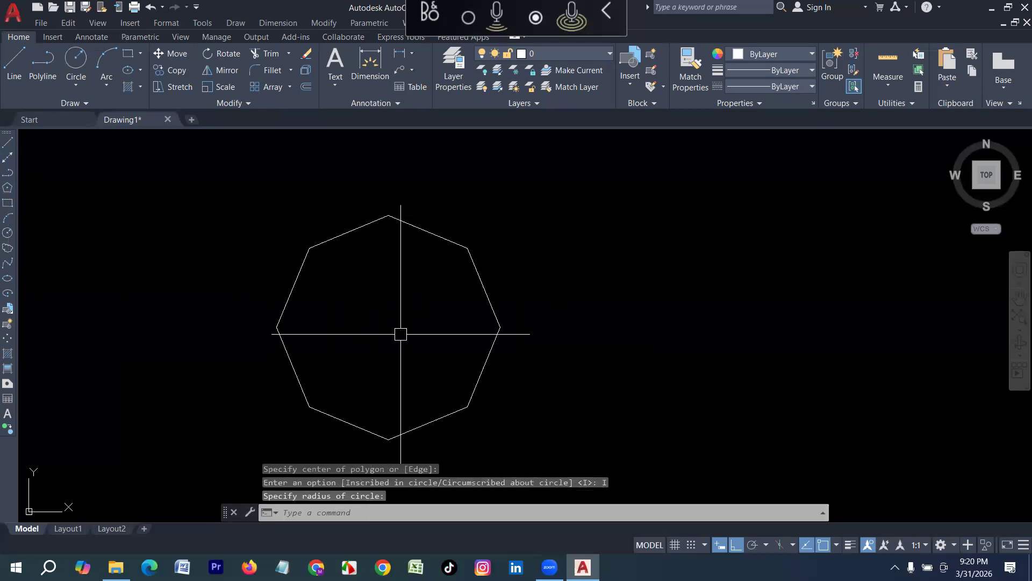
# Draw a three-sided polygon inscribed in a circle, standing upright in the empty space beside the octagon.
pyautogui.moveTo(401, 334); pyautogui.dragTo(165, 318, button='middle')
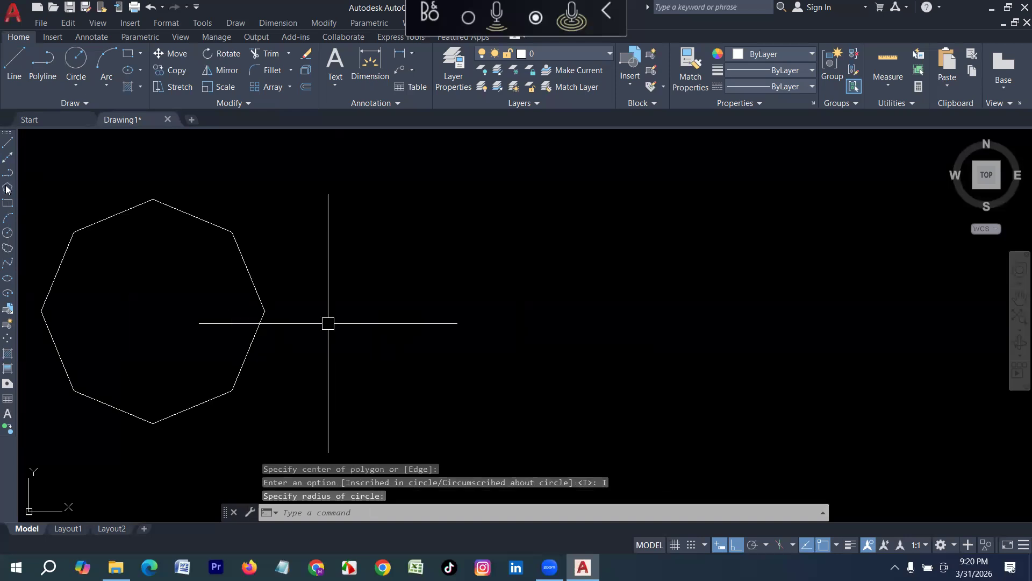
pyautogui.press('Return')
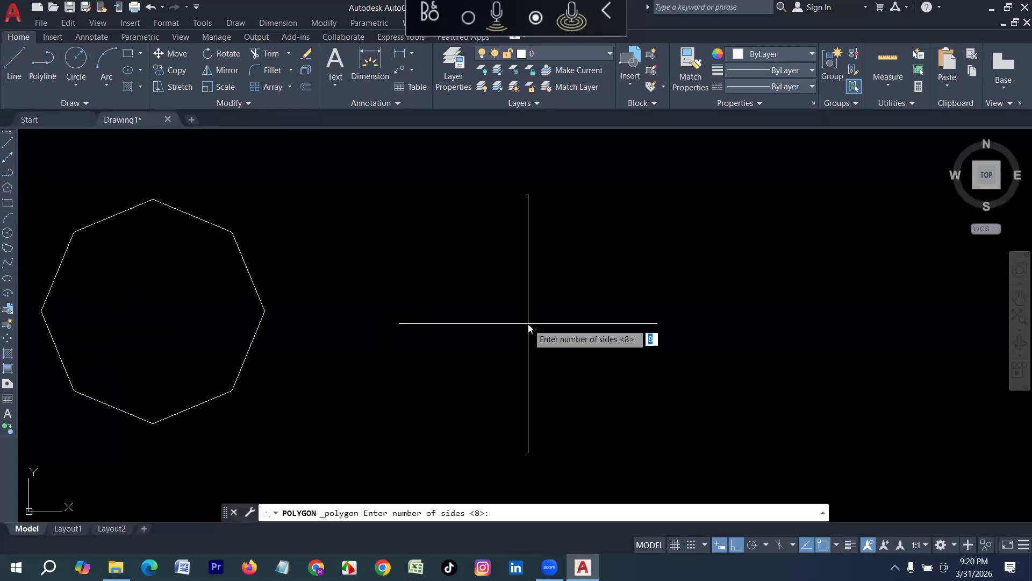
pyautogui.write('3')
pyautogui.press('Return')
pyautogui.click(501, 333)
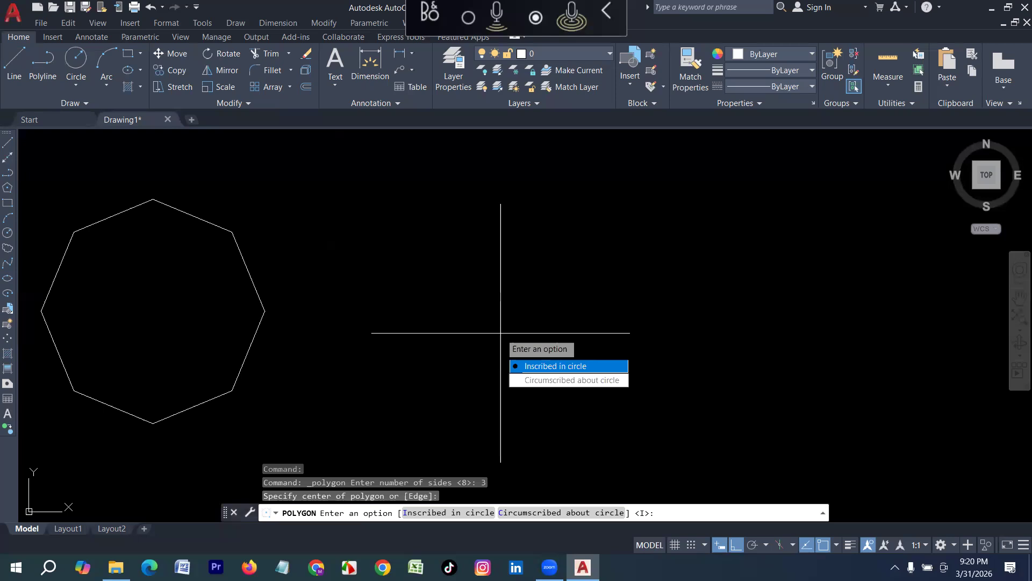
pyautogui.press('Return')
pyautogui.click(482, 250)
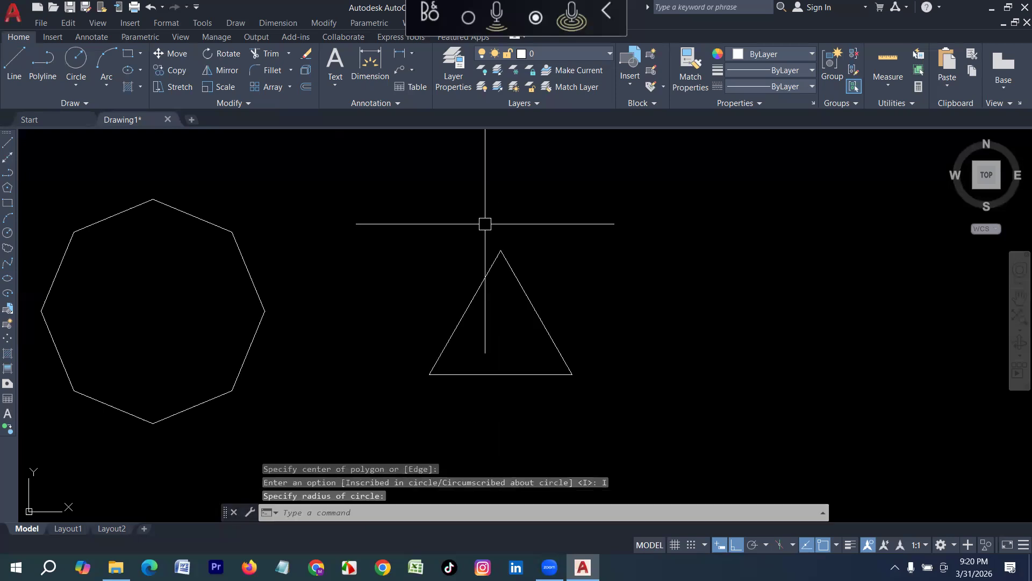
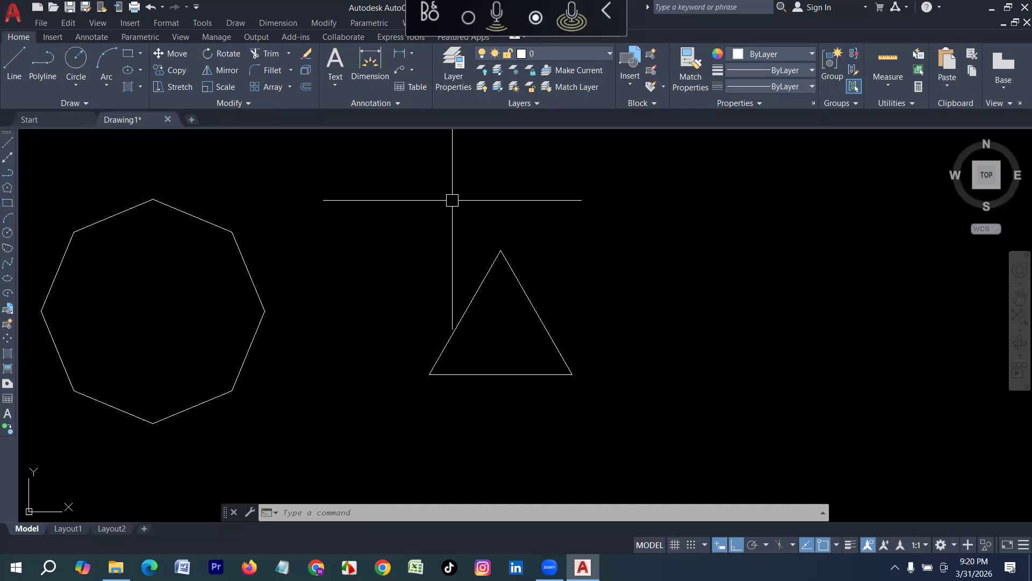
# Draw a 12" by 12" rectangle in the empty area above the octagon and triangle.
pyautogui.moveTo(446, 159); pyautogui.dragTo(428, 372, button='middle')
pyautogui.moveTo(322, 386); pyautogui.dragTo(349, 419, button='middle')
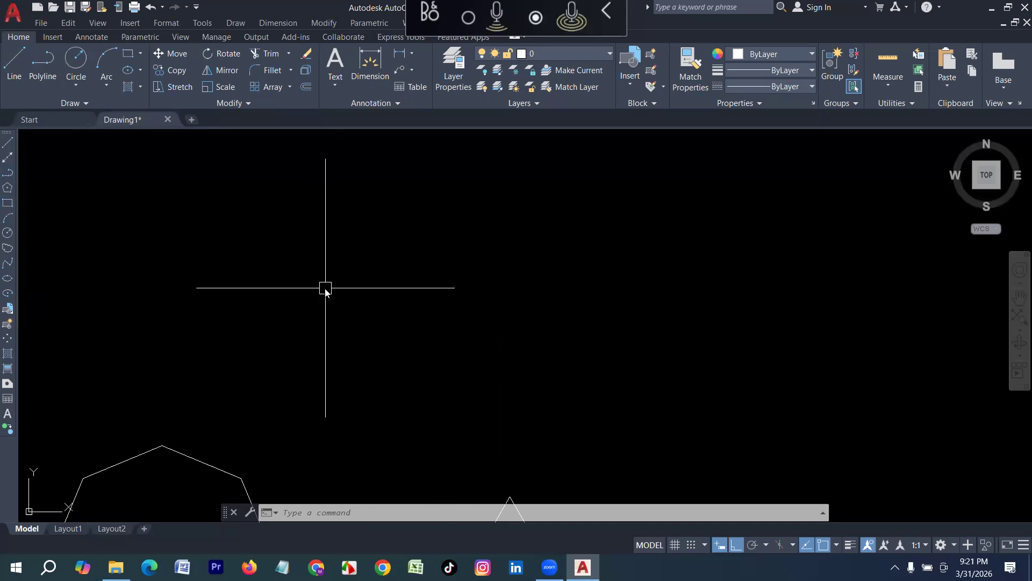
pyautogui.write('PL')
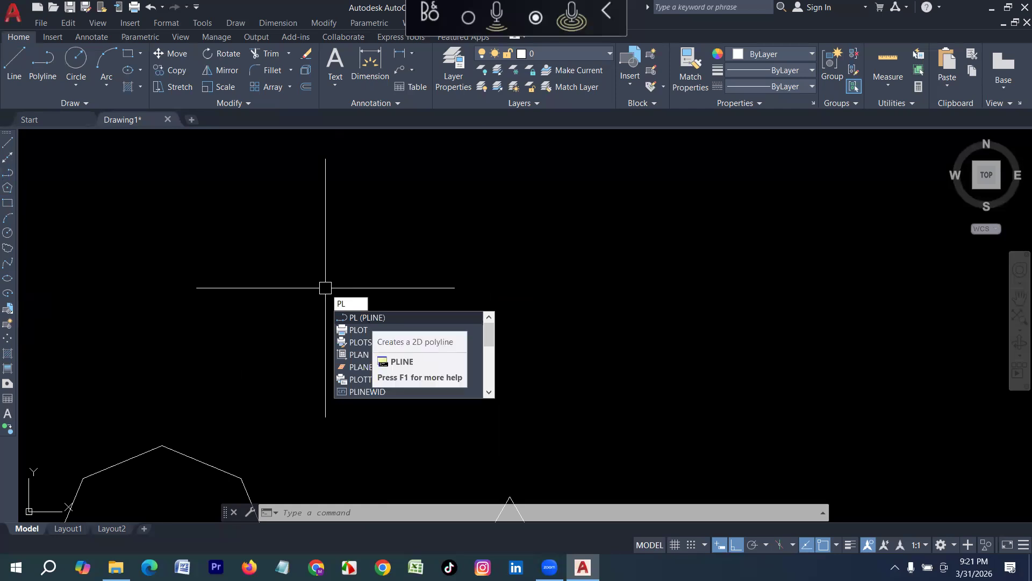
pyautogui.press('Escape')
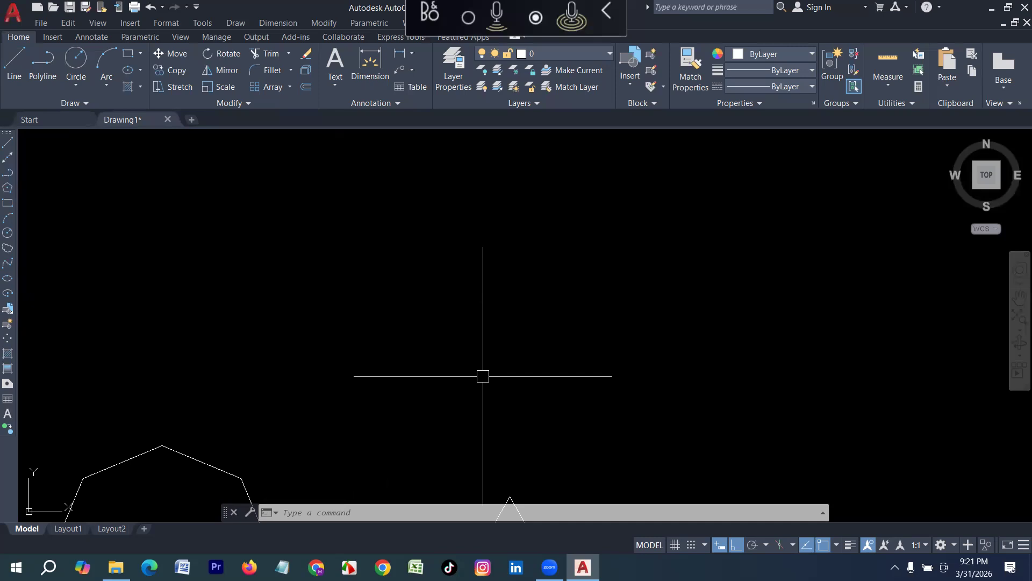
pyautogui.write('r')
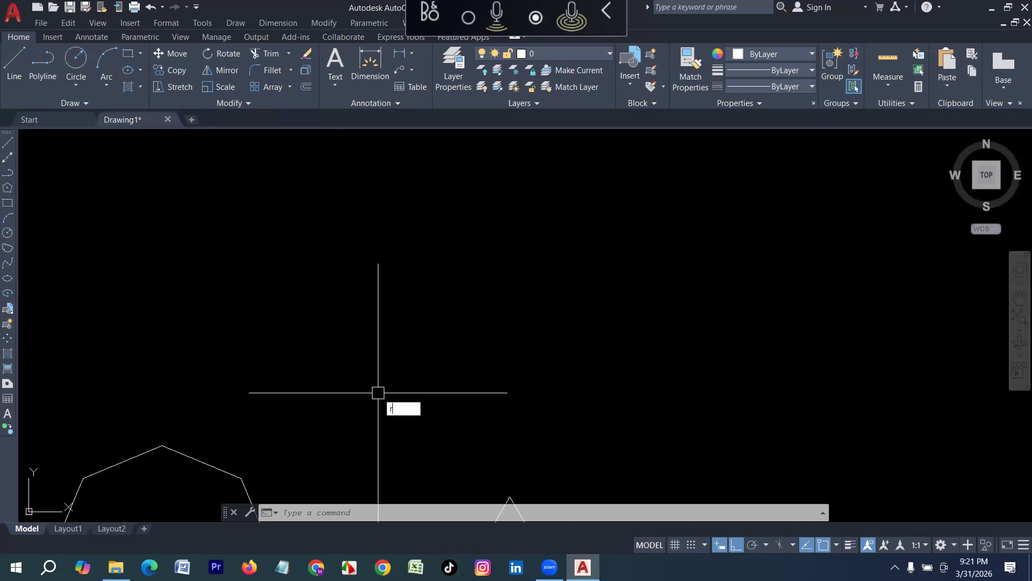
pyautogui.write('e')
pyautogui.press('Return')
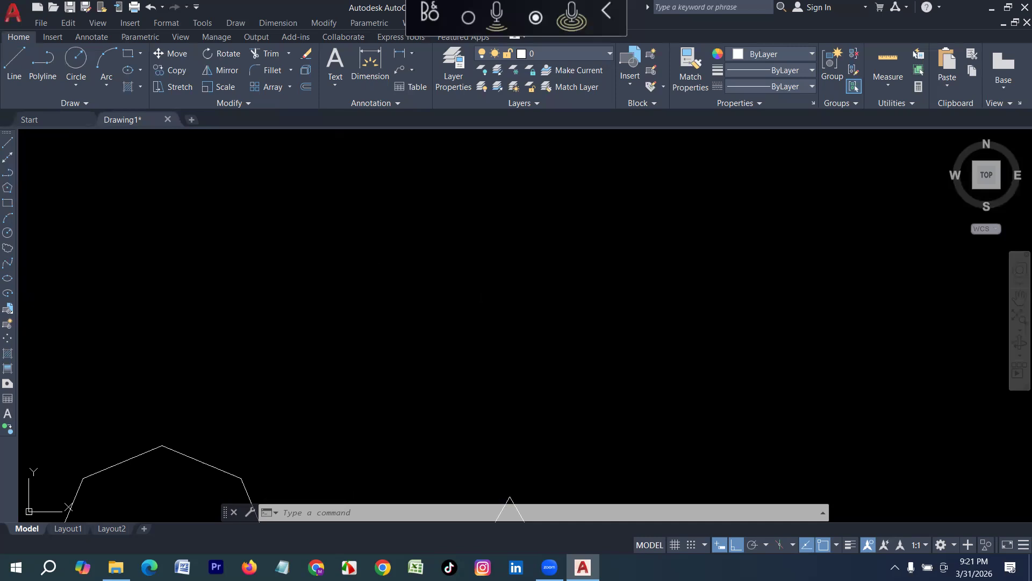
pyautogui.click(250, 262)
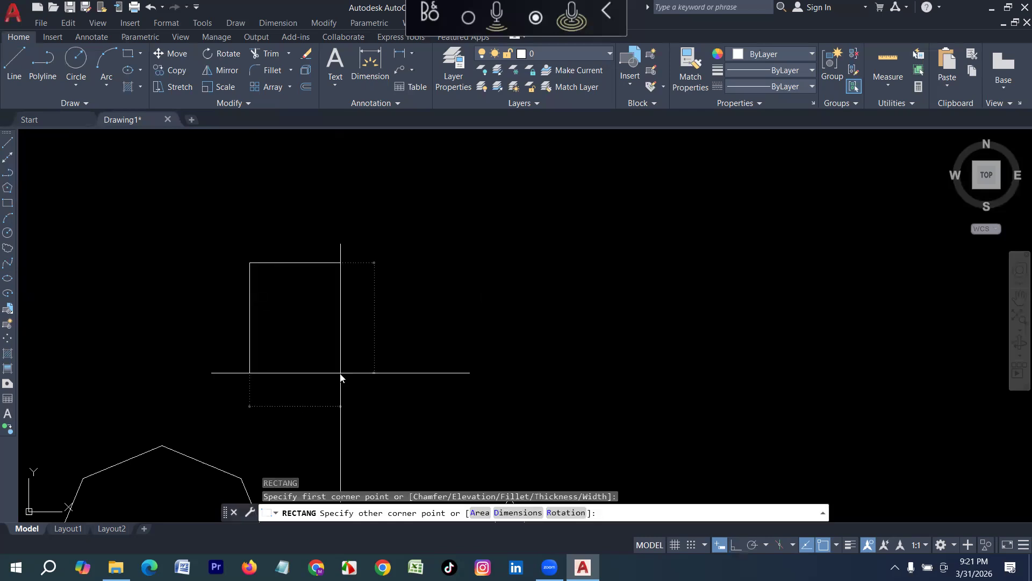
pyautogui.write('12')
pyautogui.press('Tab')
pyautogui.write('12')
pyautogui.press('Return')
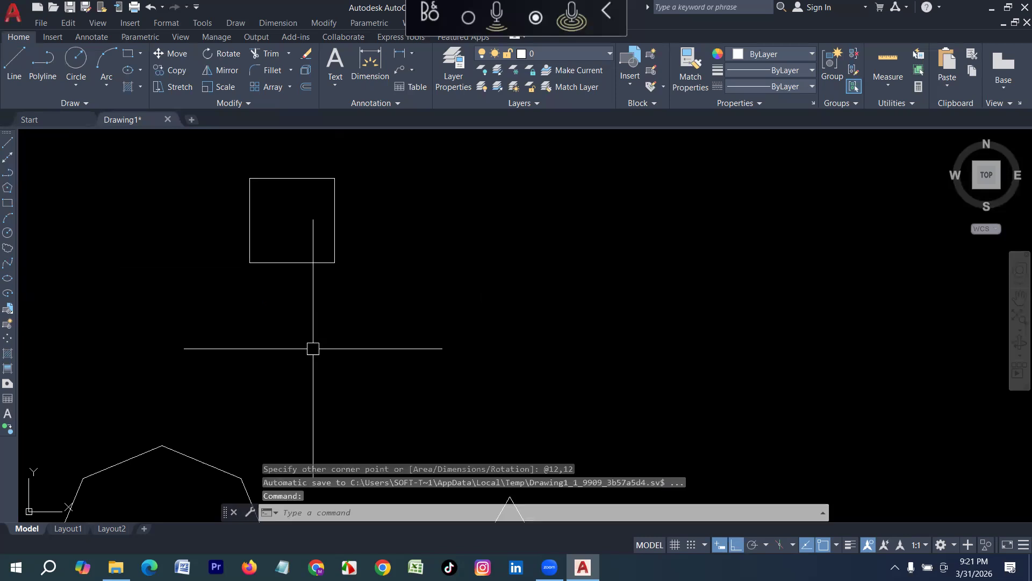
# Draw a rectangle 12" wide and 24" high to the right of the 12" square.
pyautogui.moveTo(273, 227)
pyautogui.mouseDown(button='middle')
pyautogui.moveTo(276, 313)
pyautogui.moveTo(265, 268)
pyautogui.mouseUp(button='middle')
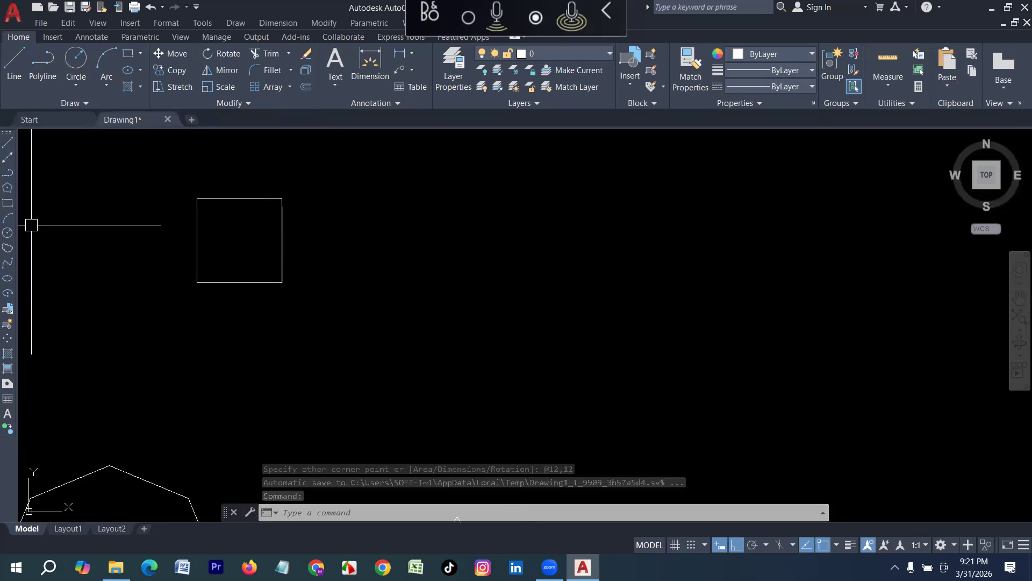
pyautogui.press('space')
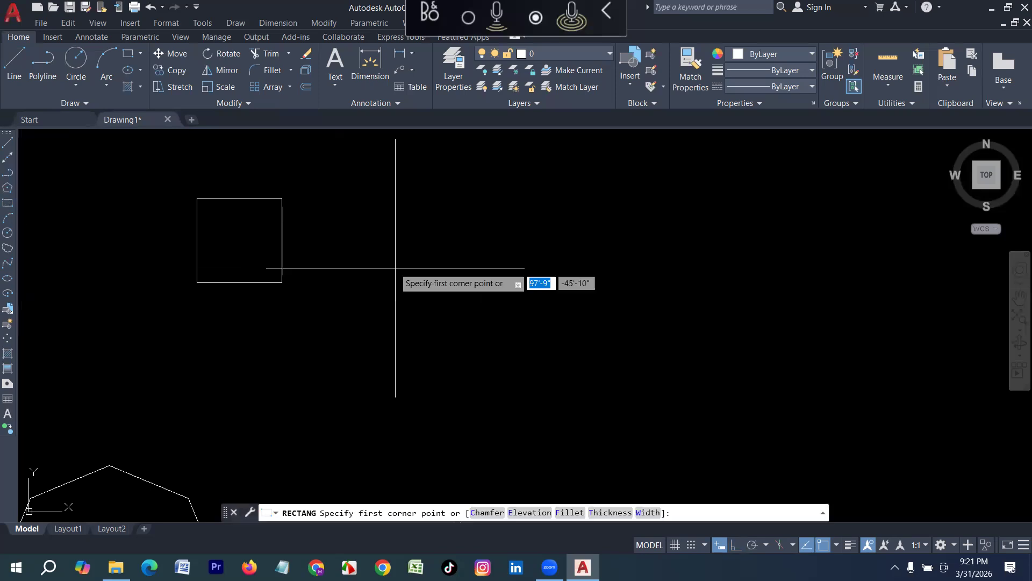
pyautogui.click(386, 296)
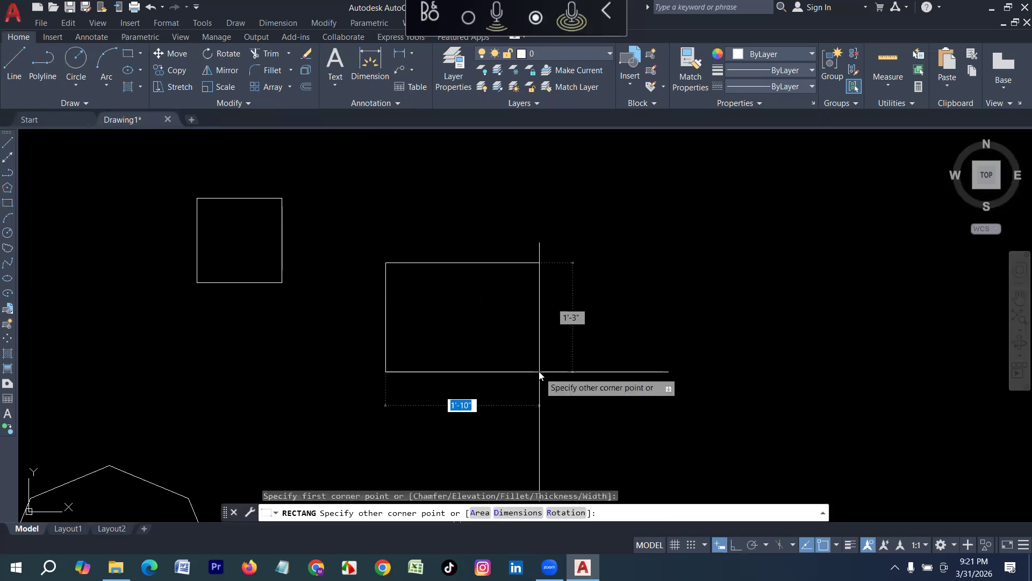
pyautogui.write('12')
pyautogui.press('Tab')
pyautogui.write('24')
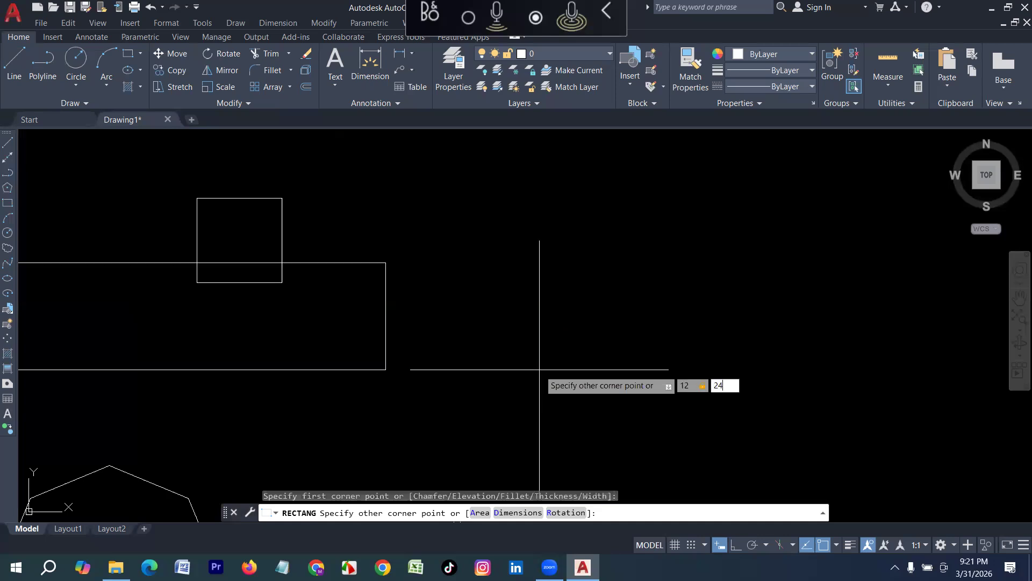
pyautogui.press('Return')
# Draw an 18" by 18" rectangle starting below and to the right of the 12" by 24" rectangle.
pyautogui.moveTo(404, 327)
pyautogui.mouseDown(button='middle')
pyautogui.moveTo(425, 411)
pyautogui.moveTo(427, 357)
pyautogui.mouseUp(button='middle')
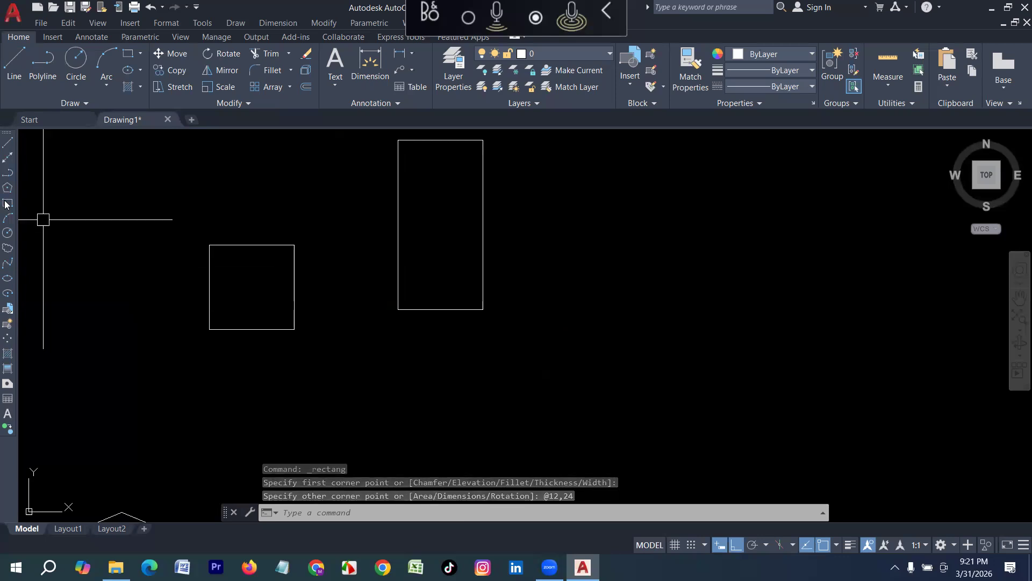
pyautogui.write('re')
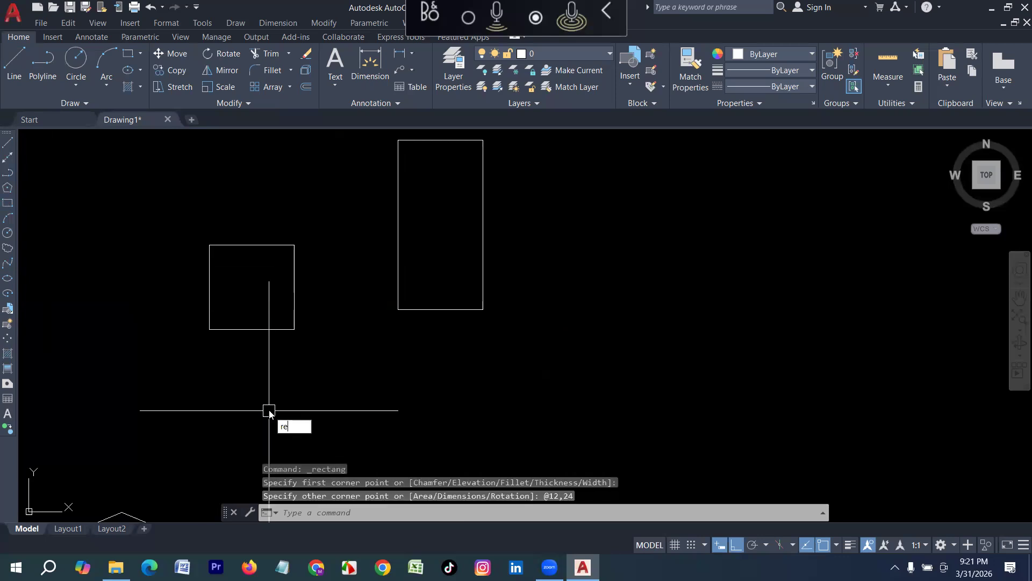
pyautogui.write('c')
pyautogui.press('Return')
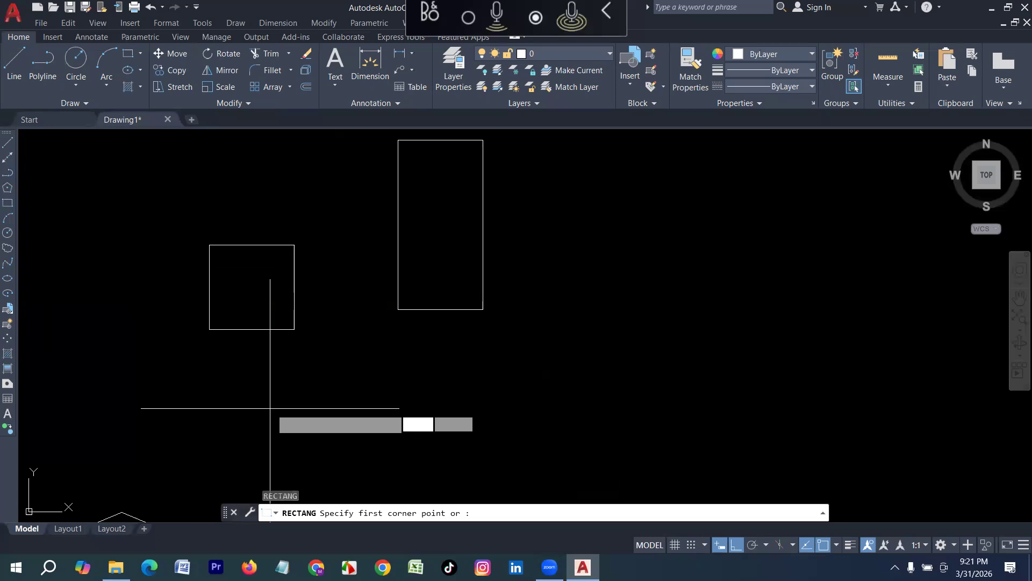
pyautogui.click(478, 384)
pyautogui.write('18')
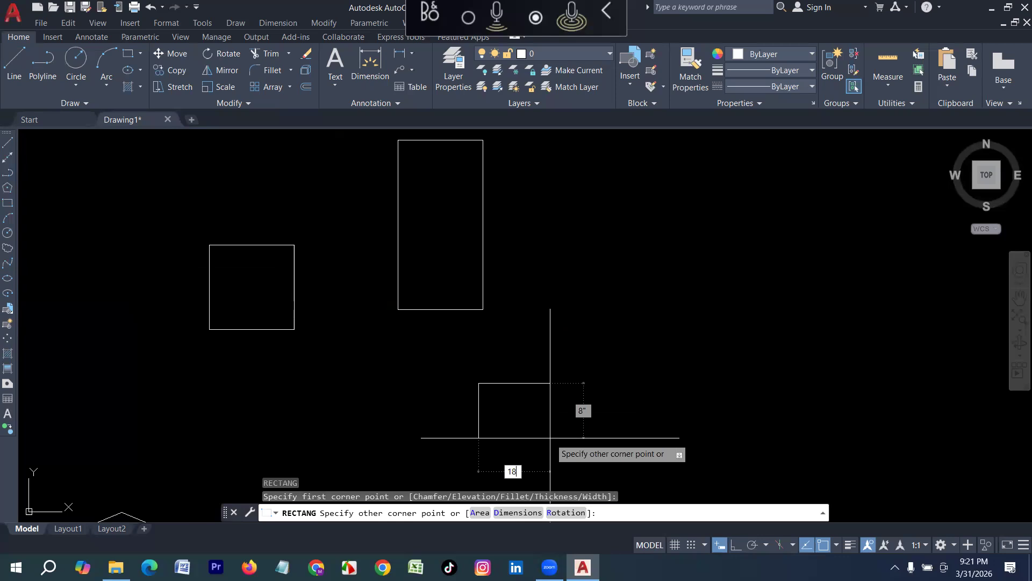
pyautogui.press('Tab')
pyautogui.write('1')
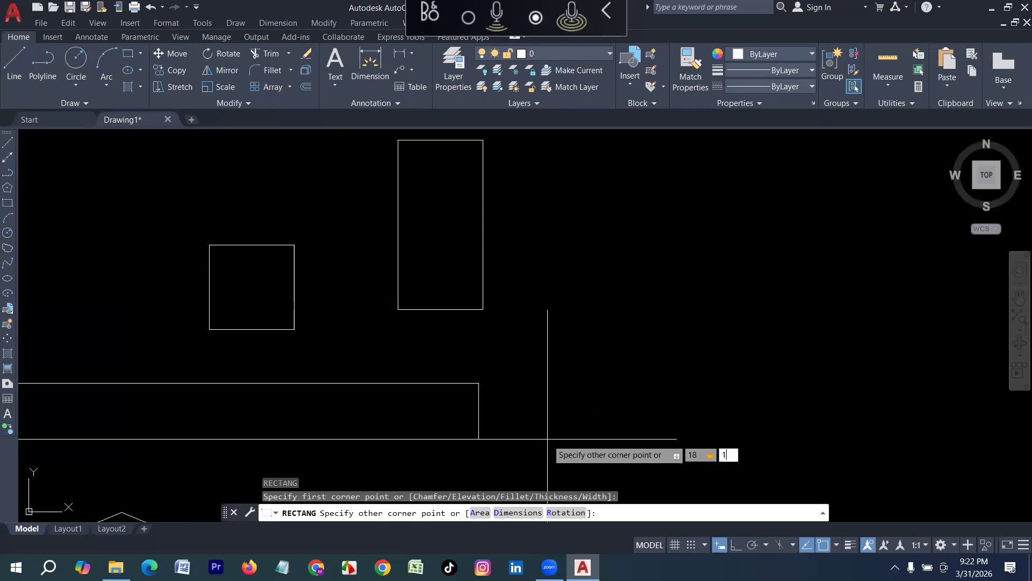
pyautogui.write('8')
pyautogui.press('Return')
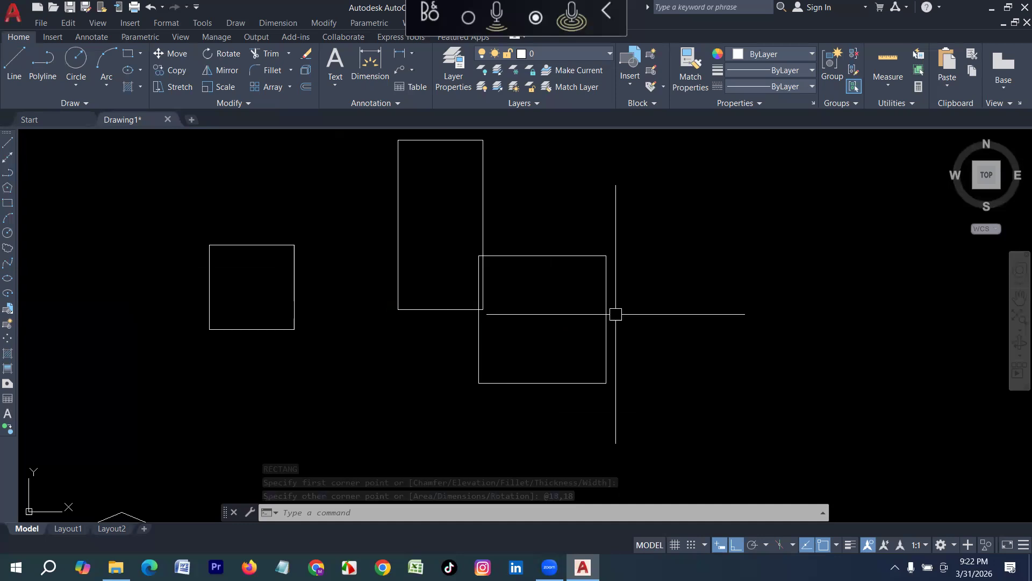
# Move the 18" square by its centre to the right, clear of the 12" by 24" rectangle.
pyautogui.click(607, 350)
pyautogui.write('m')
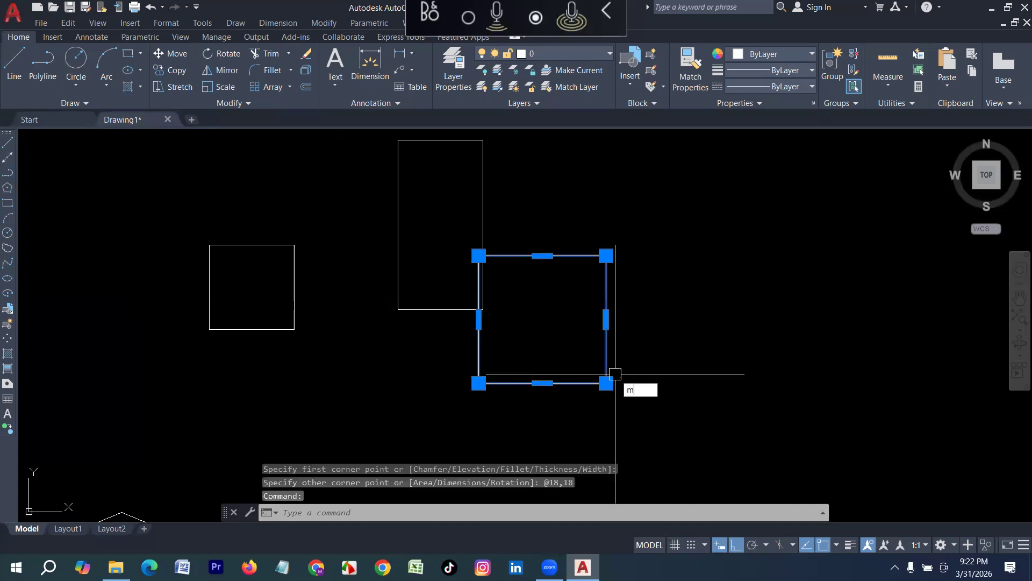
pyautogui.press('Return')
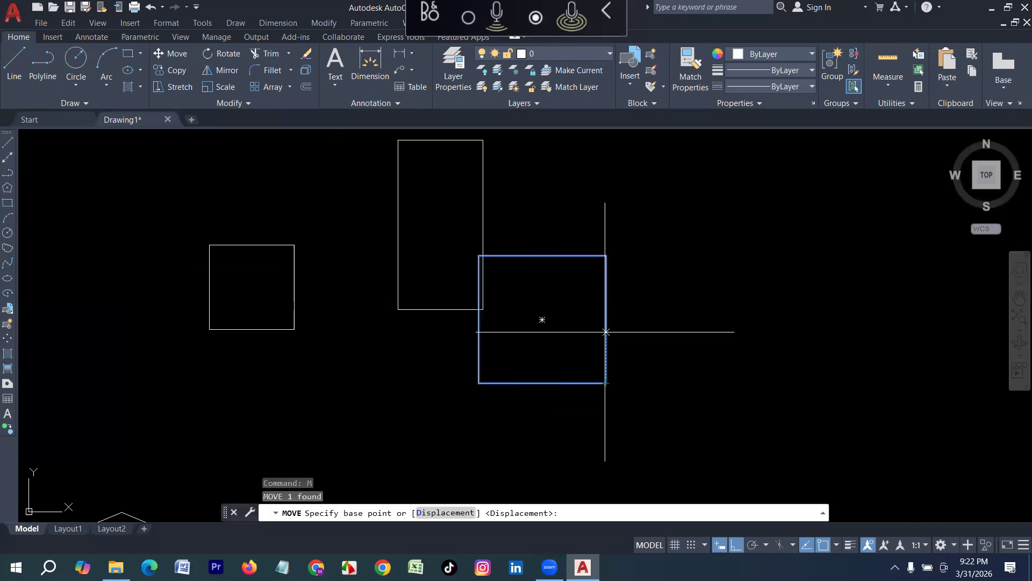
pyautogui.click(542, 319)
pyautogui.scroll(-2, 484, 324)
pyautogui.click(593, 322)
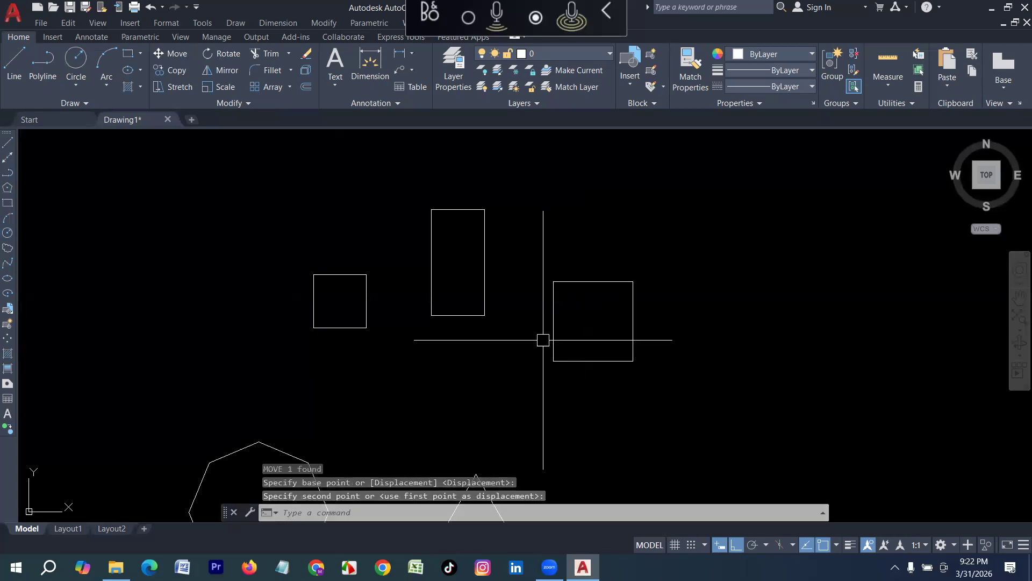
# Try to dimension the top edge of the 12" square.
pyautogui.scroll(2, 414, 250)
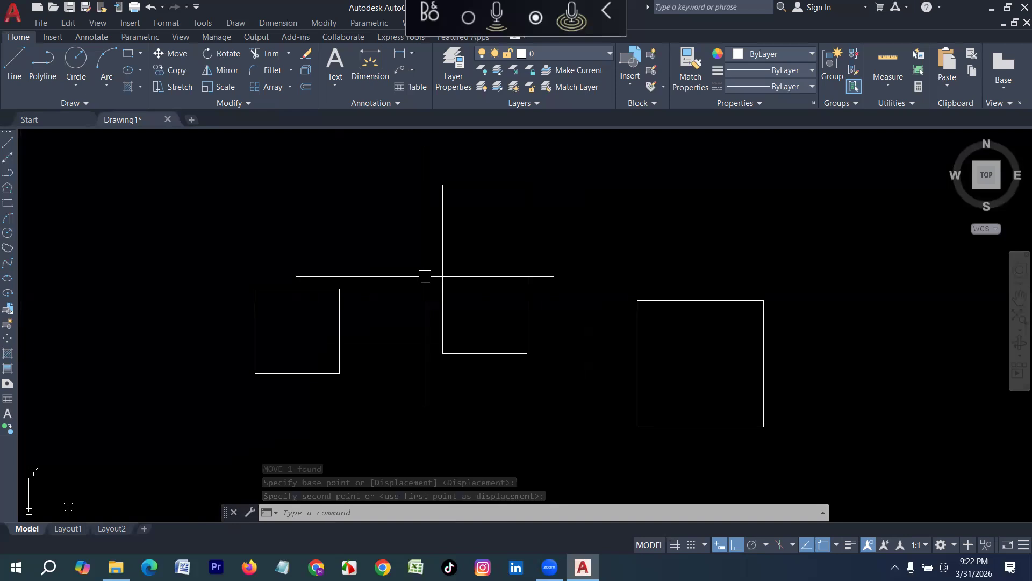
pyautogui.click(360, 68)
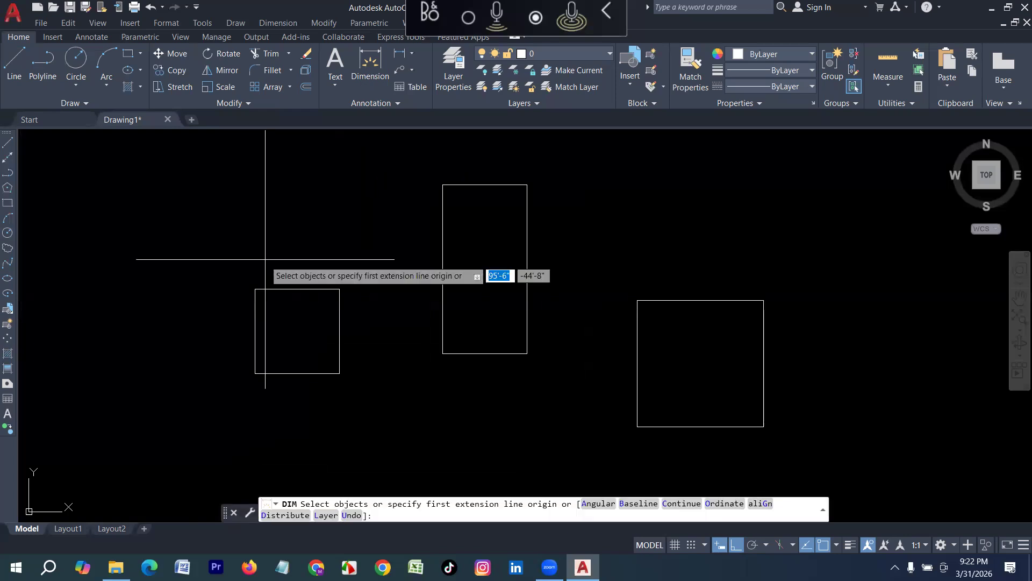
pyautogui.click(255, 289)
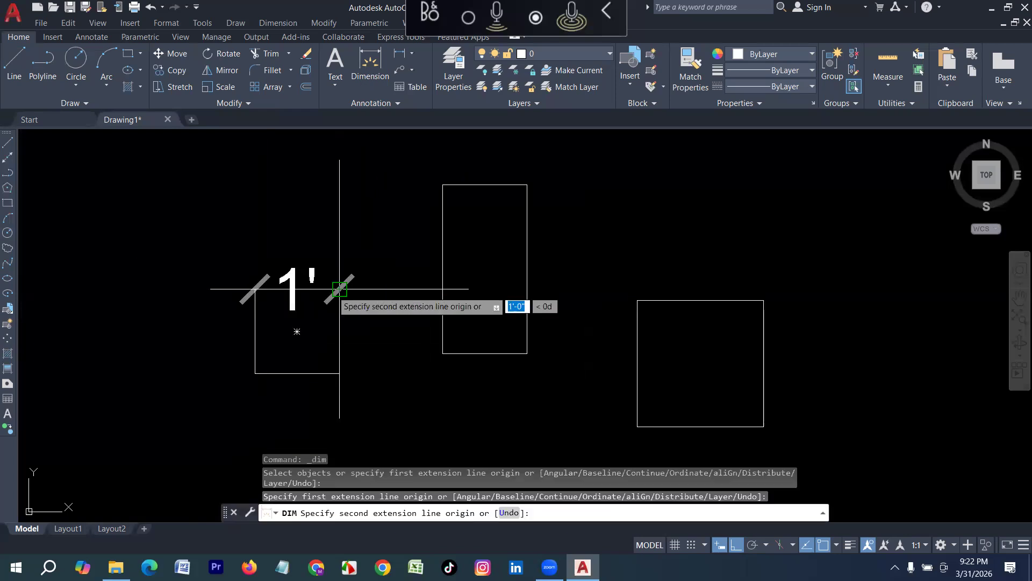
pyautogui.click(339, 288)
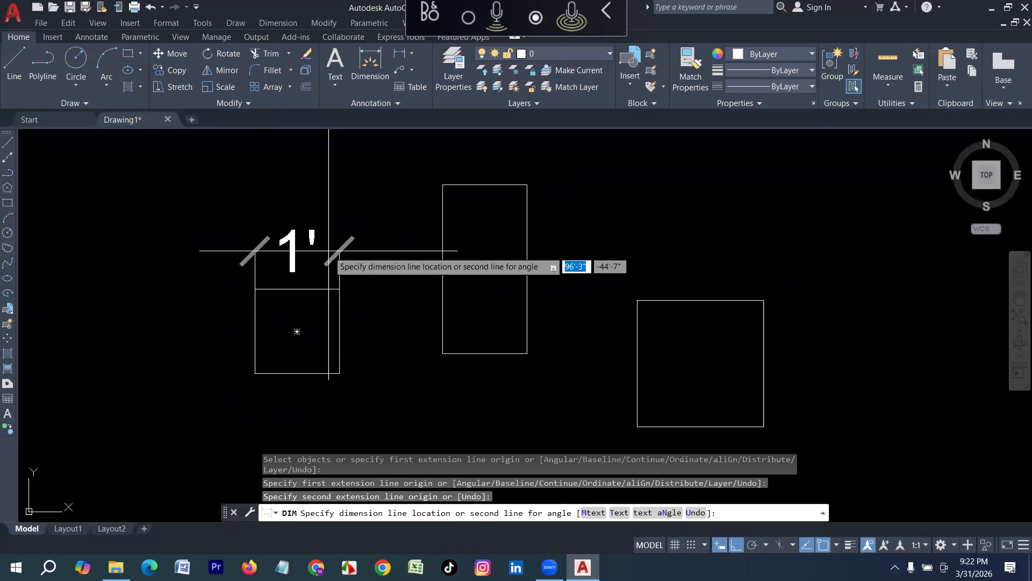
pyautogui.scroll(-2, 329, 250)
pyautogui.press('Escape')
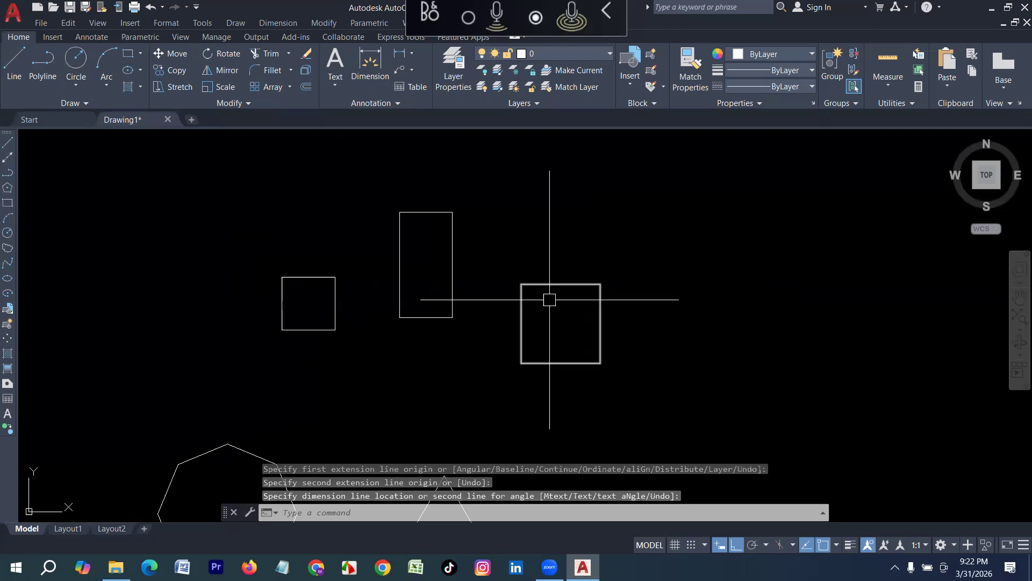
# Draw a 14' by 14' rectangle in the empty area to the right of the small rectangles and polygons.
pyautogui.moveTo(550, 300); pyautogui.dragTo(270, 354, button='middle')
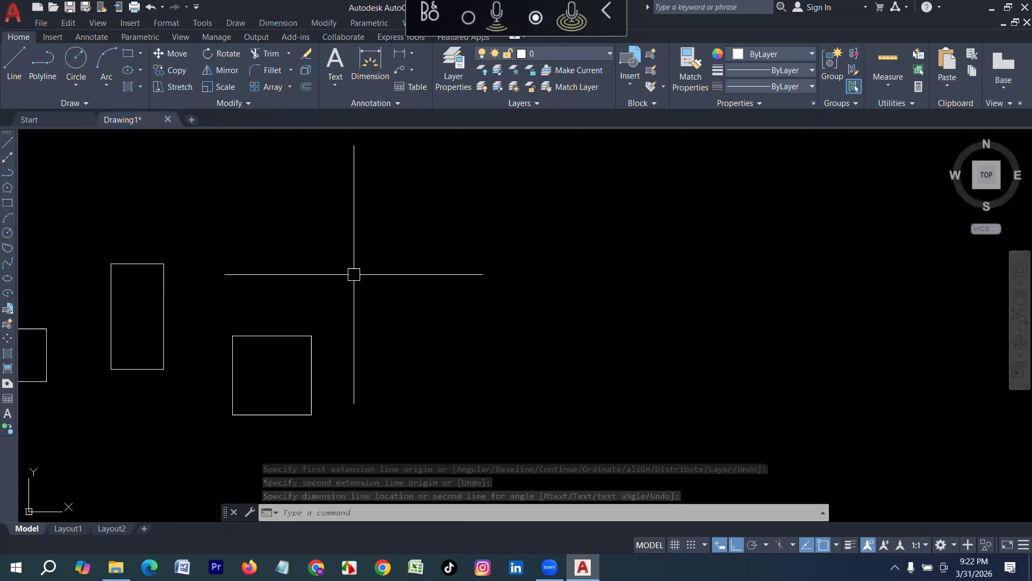
pyautogui.scroll(-6, 258, 293)
pyautogui.scroll(-2, 308, 285)
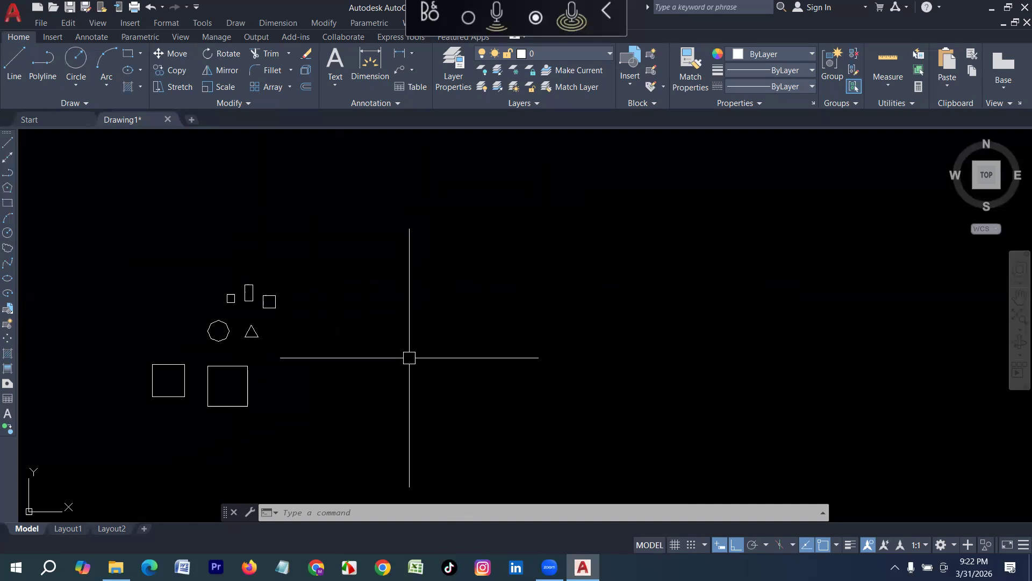
pyautogui.scroll(2, 436, 360)
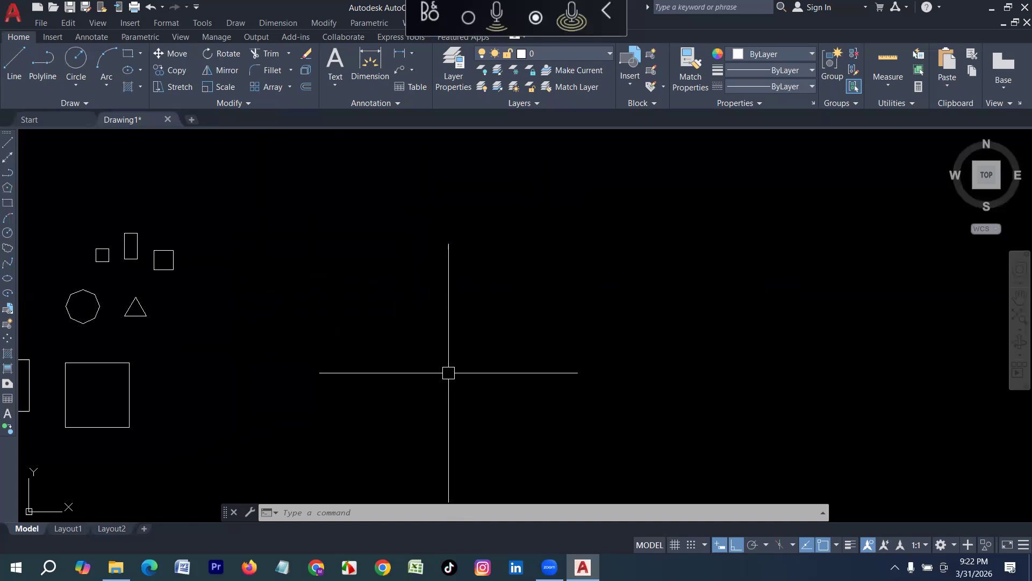
pyautogui.write('rEc')
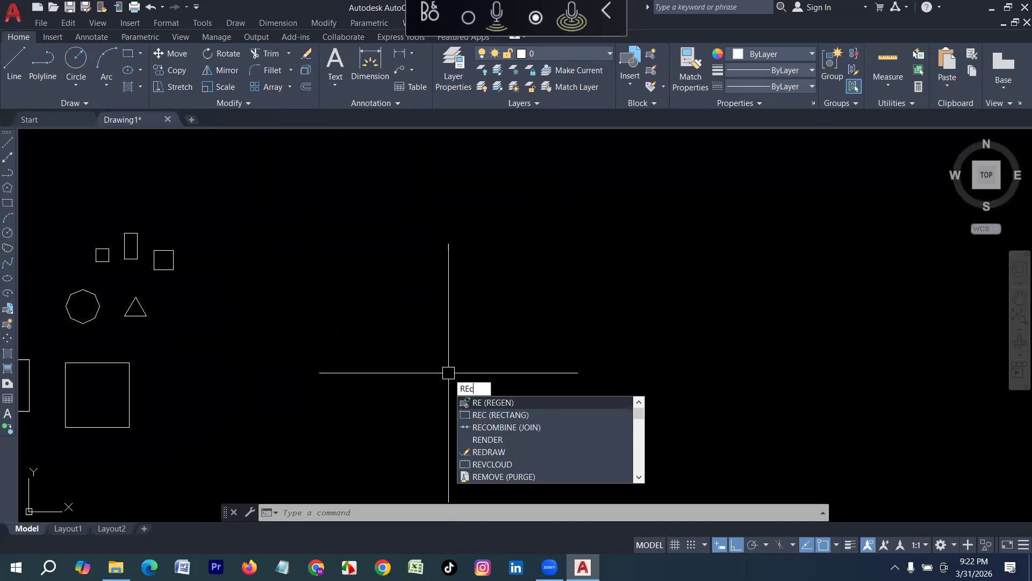
pyautogui.press('Return')
pyautogui.click(323, 242)
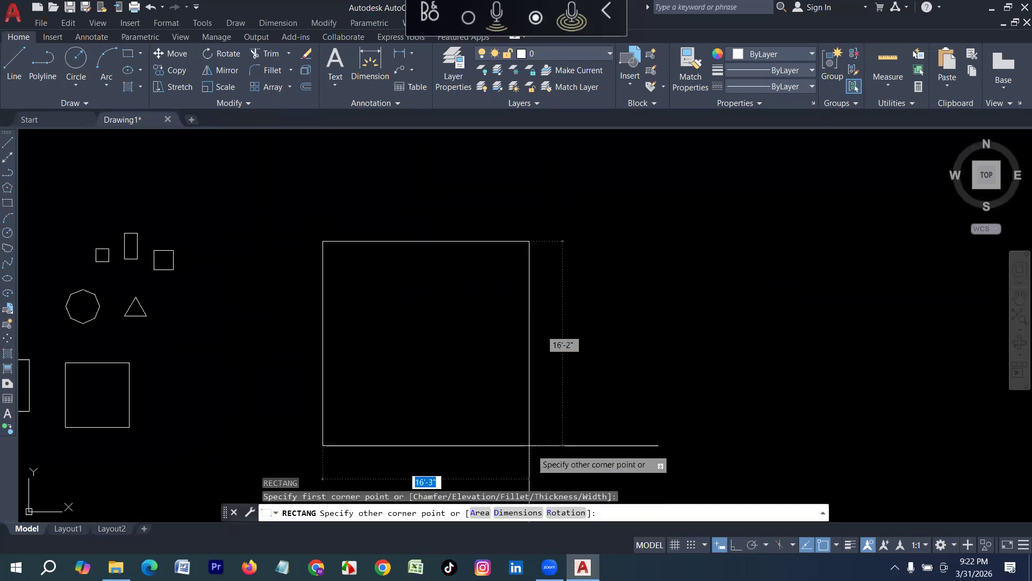
pyautogui.write('1')
pyautogui.write('4')
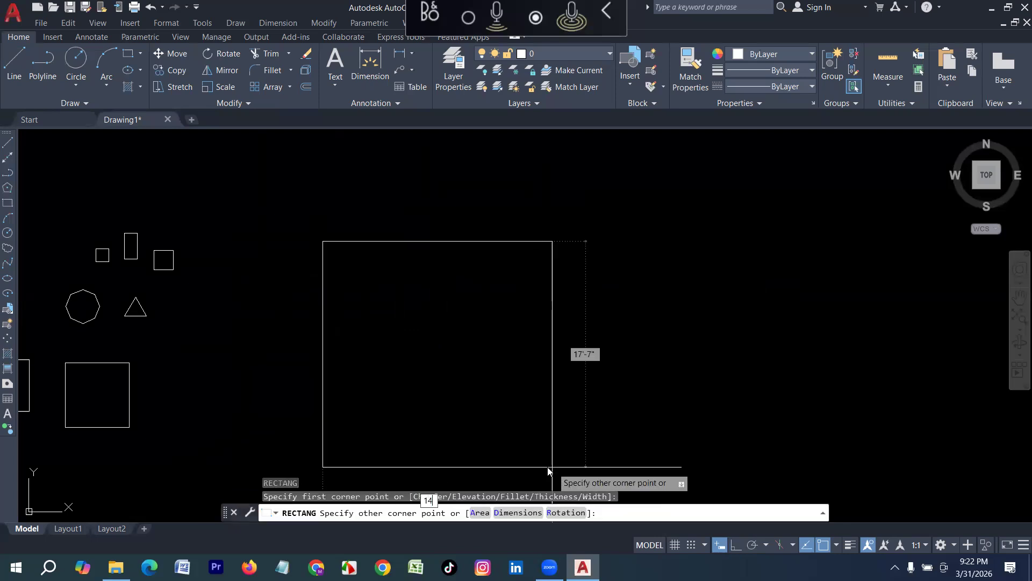
pyautogui.press('Tab')
pyautogui.write('14')
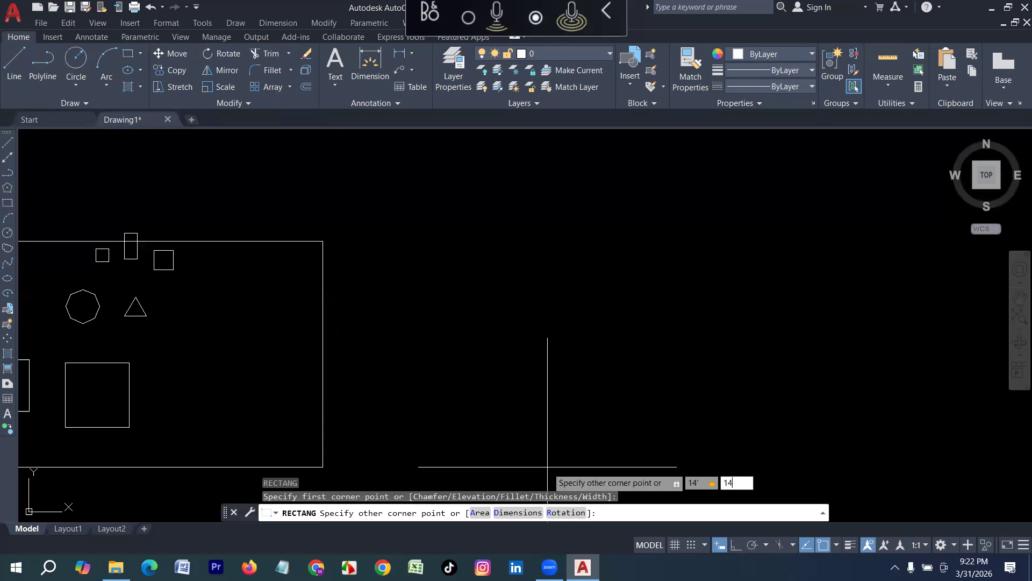
pyautogui.press('Return')
# Offset the 14' square outward by 5".
pyautogui.moveTo(420, 242); pyautogui.dragTo(423, 368, button='middle')
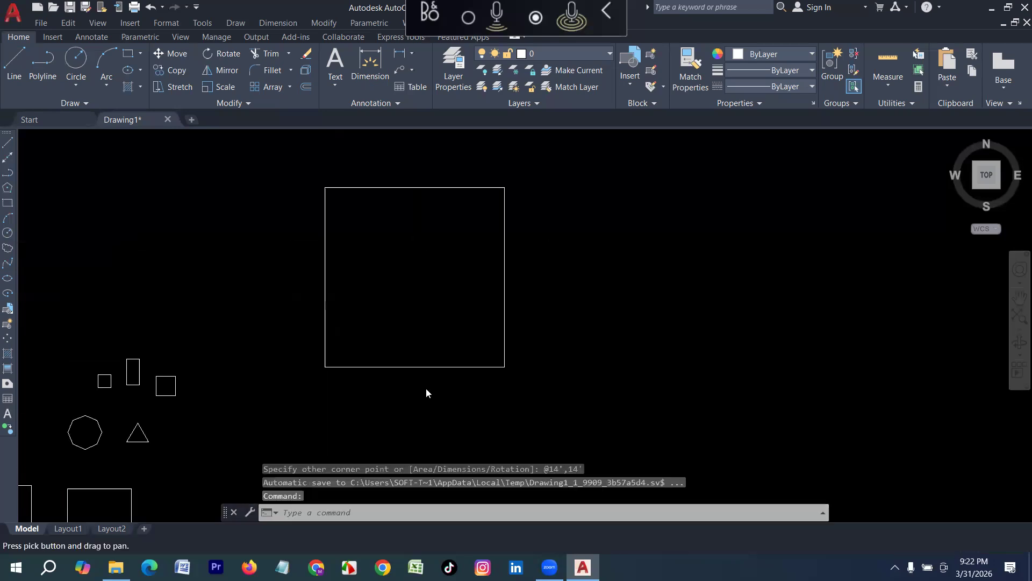
pyautogui.write('o')
pyautogui.press('Return')
pyautogui.write('5')
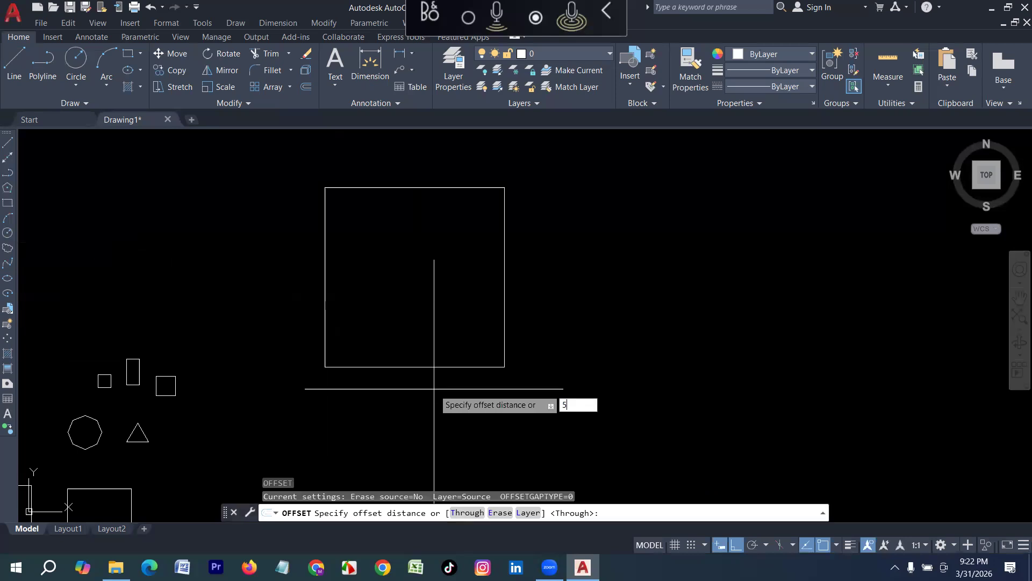
pyautogui.press('Return')
pyautogui.click(445, 371)
pyautogui.click(439, 413)
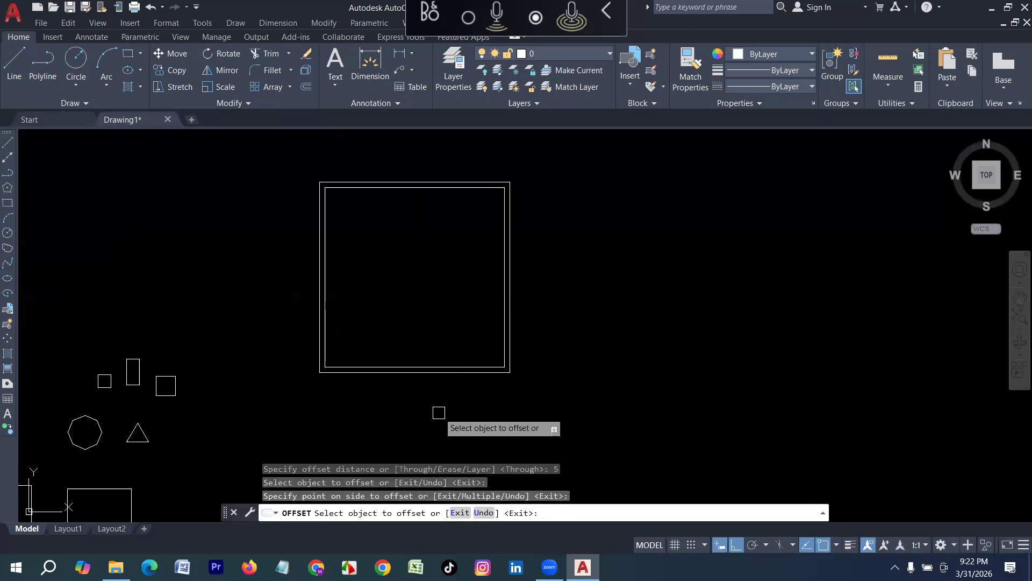
pyautogui.press('Escape')
# Draw a closed square polyline with 15' sides to the left of the offset double square.
pyautogui.moveTo(235, 209); pyautogui.dragTo(528, 332, button='middle')
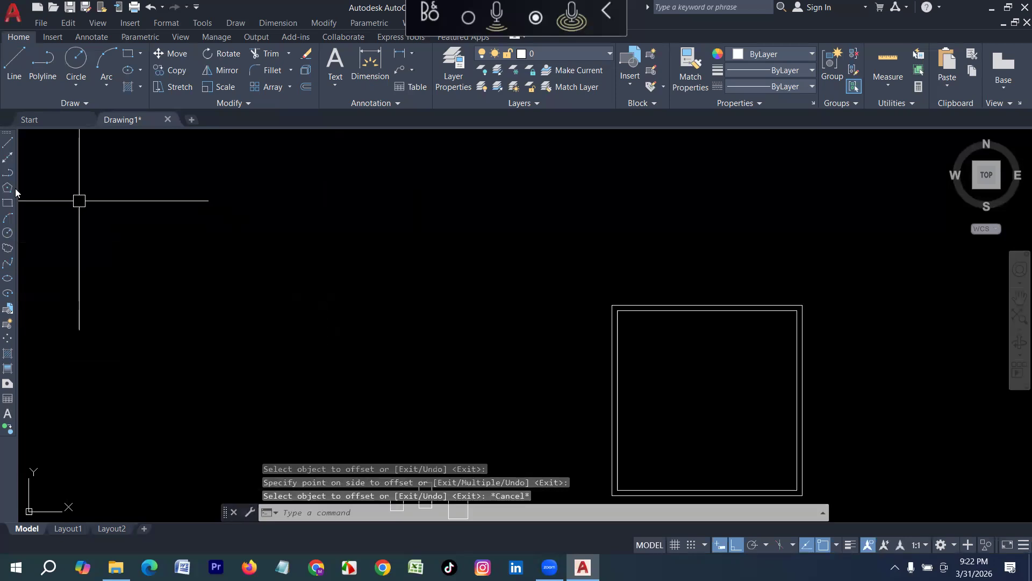
pyautogui.press('Escape')
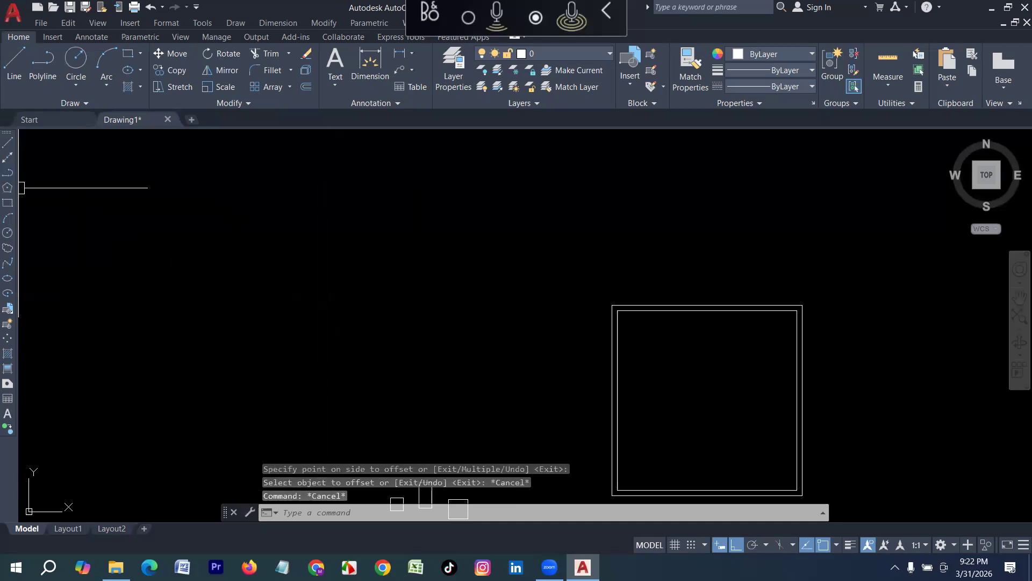
pyautogui.write('pl')
pyautogui.press('Return')
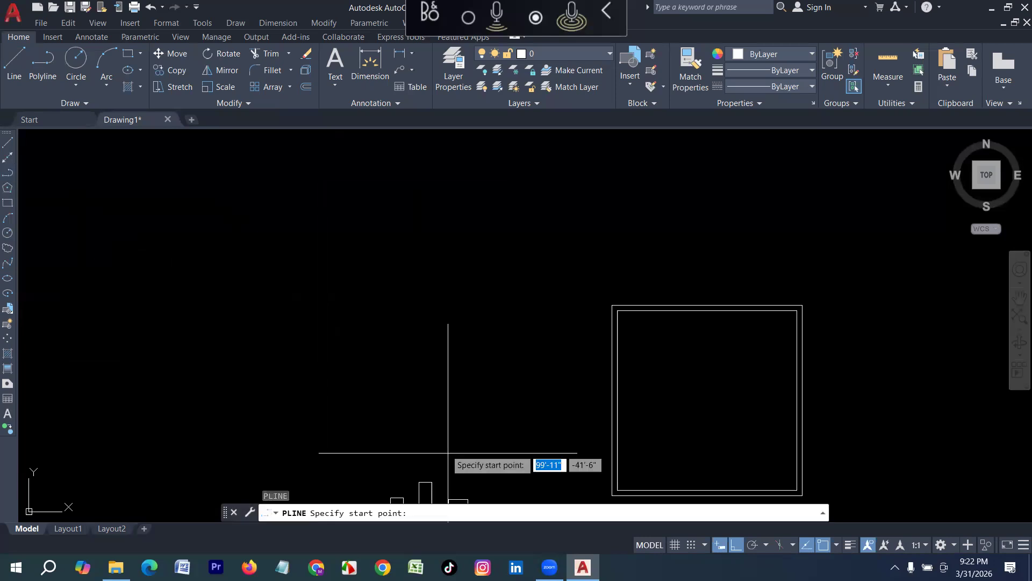
pyautogui.click(204, 254)
pyautogui.write('1')
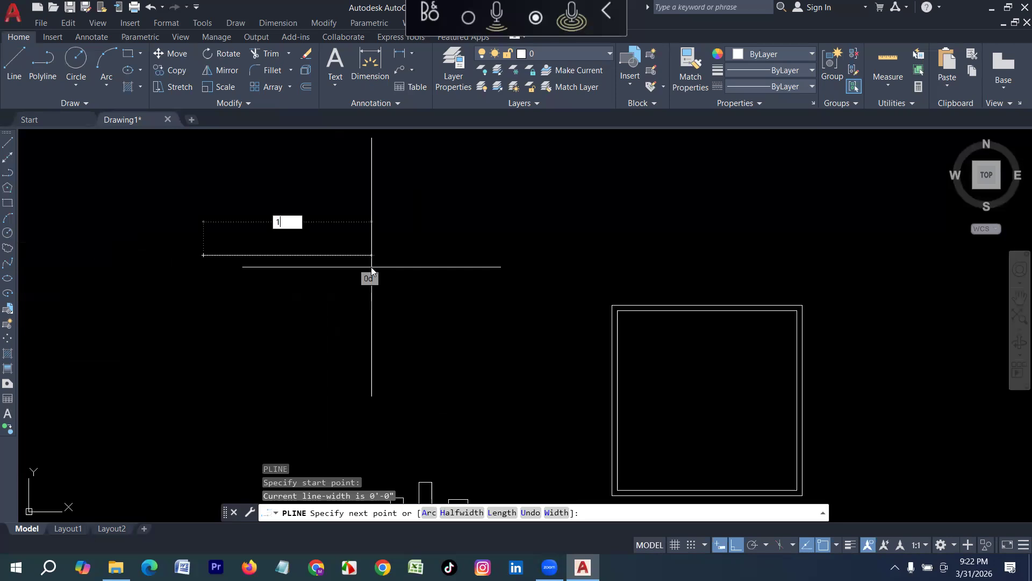
pyautogui.write('5')
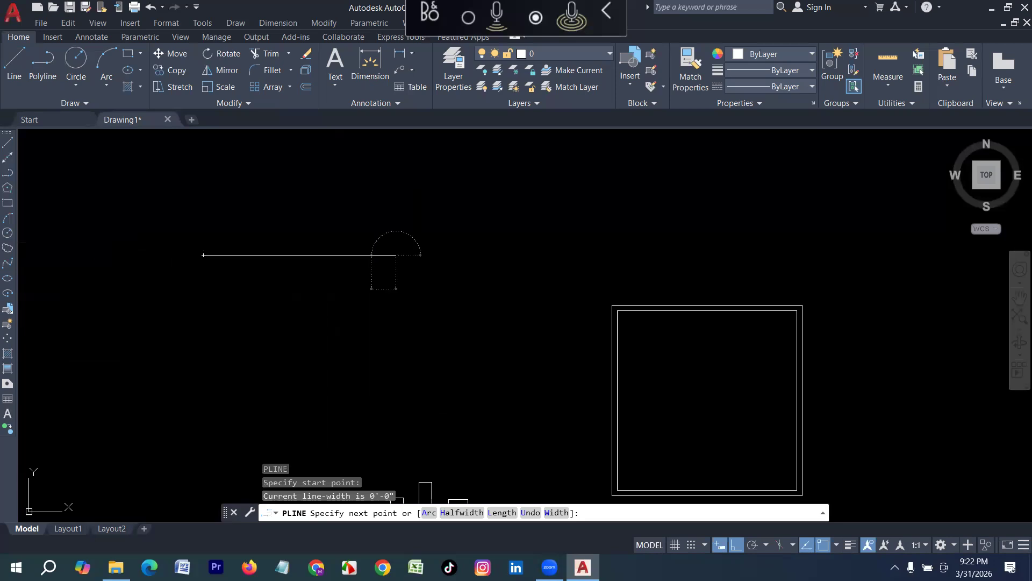
pyautogui.press('Return')
pyautogui.write('14')
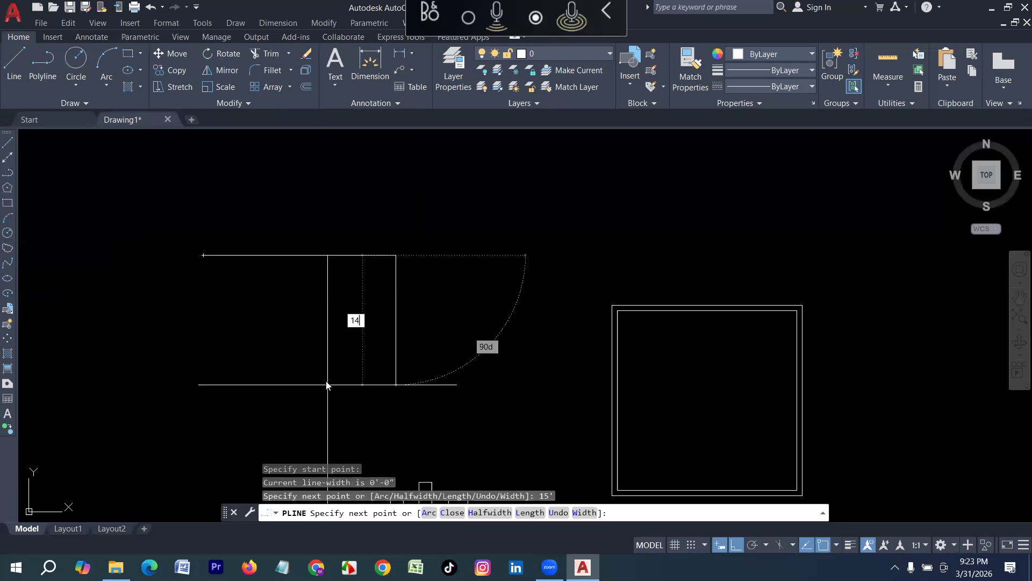
pyautogui.press('BackSpace')
pyautogui.write('5')
pyautogui.press('Return')
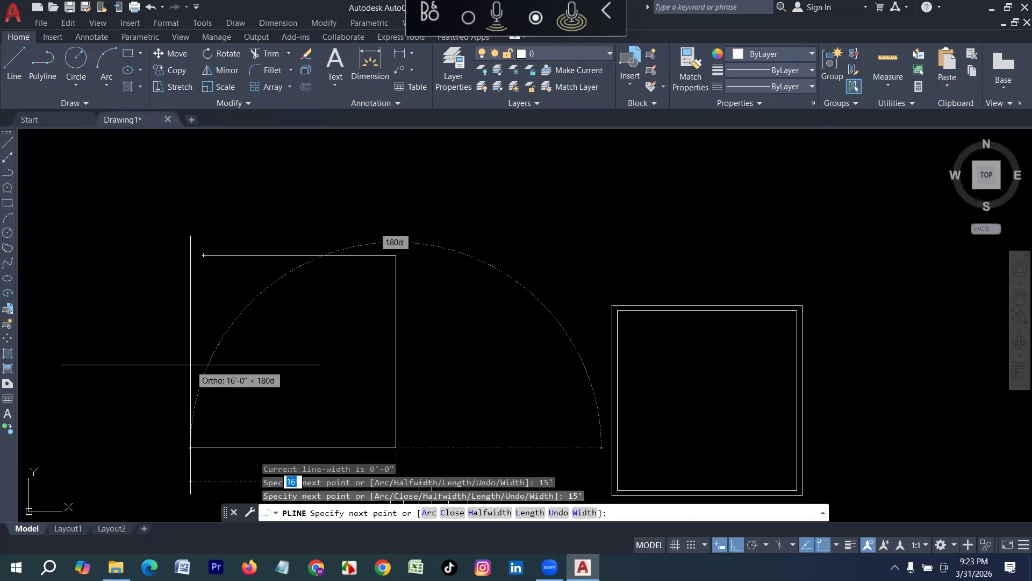
pyautogui.write("15'")
pyautogui.press('Return')
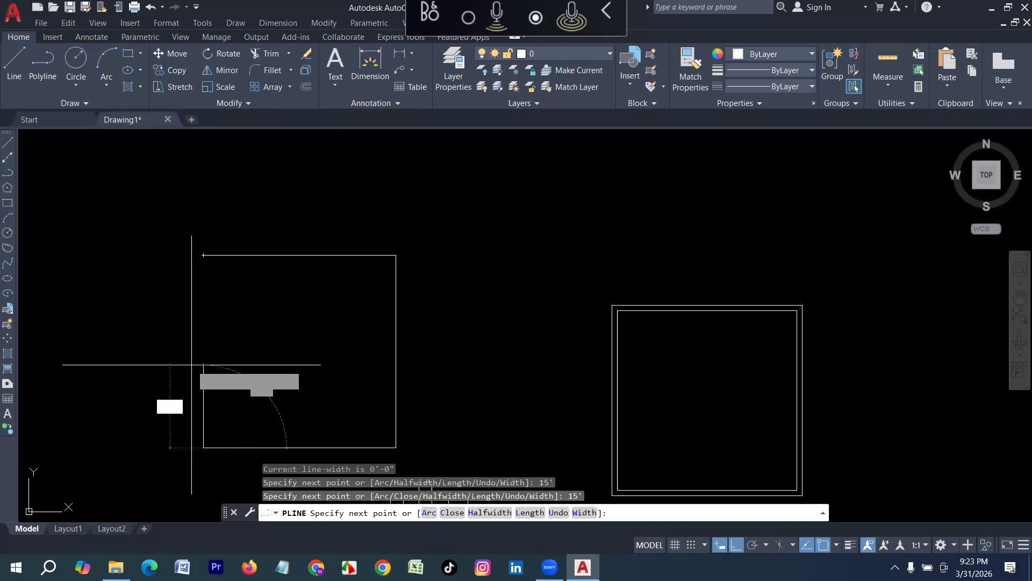
pyautogui.click(210, 254)
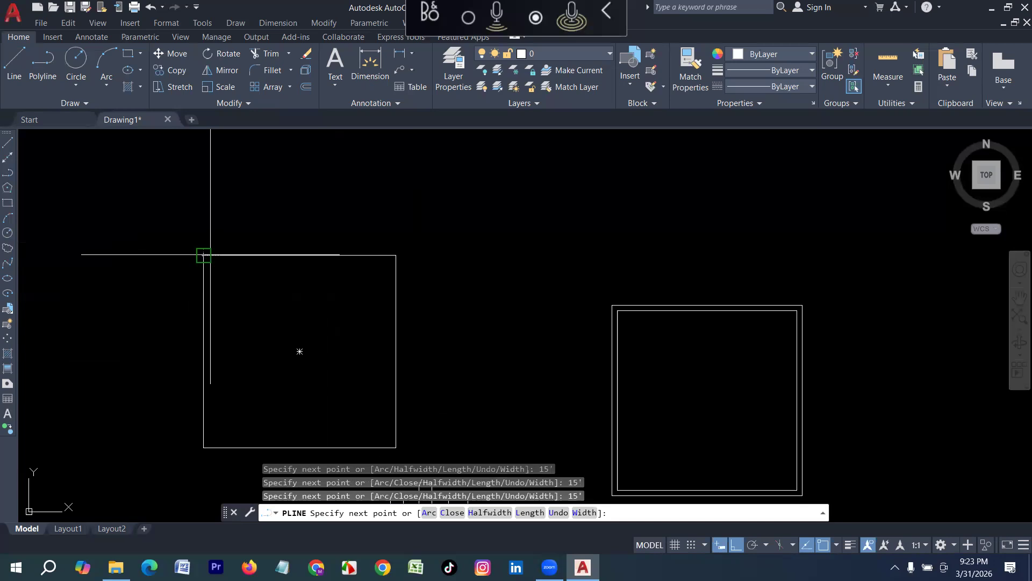
pyautogui.press('Return')
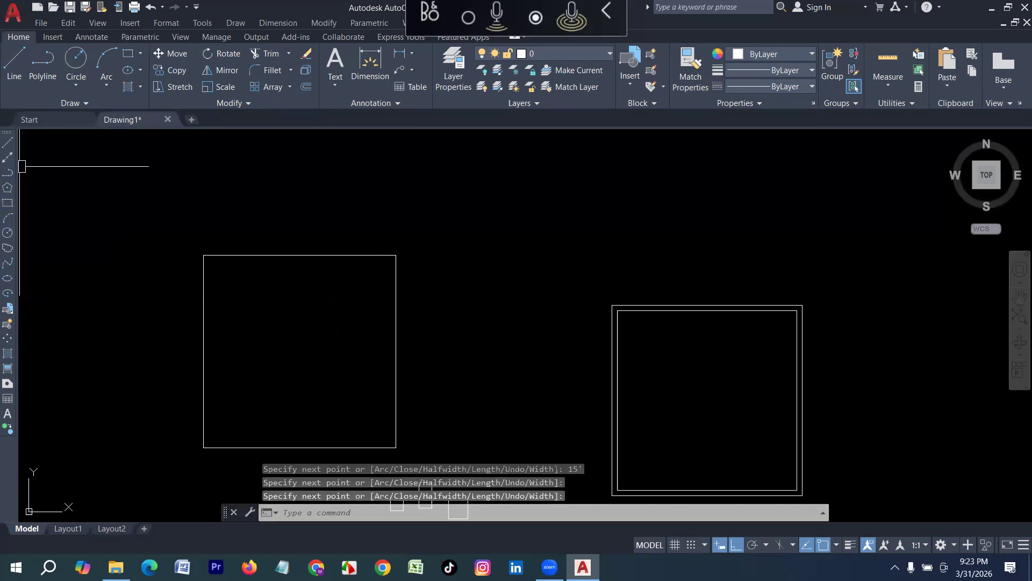
# Draw a 4' vertical line upward from the midpoint of the outer offset square's top edge.
pyautogui.moveTo(20, 255); pyautogui.dragTo(116, 447, button='middle')
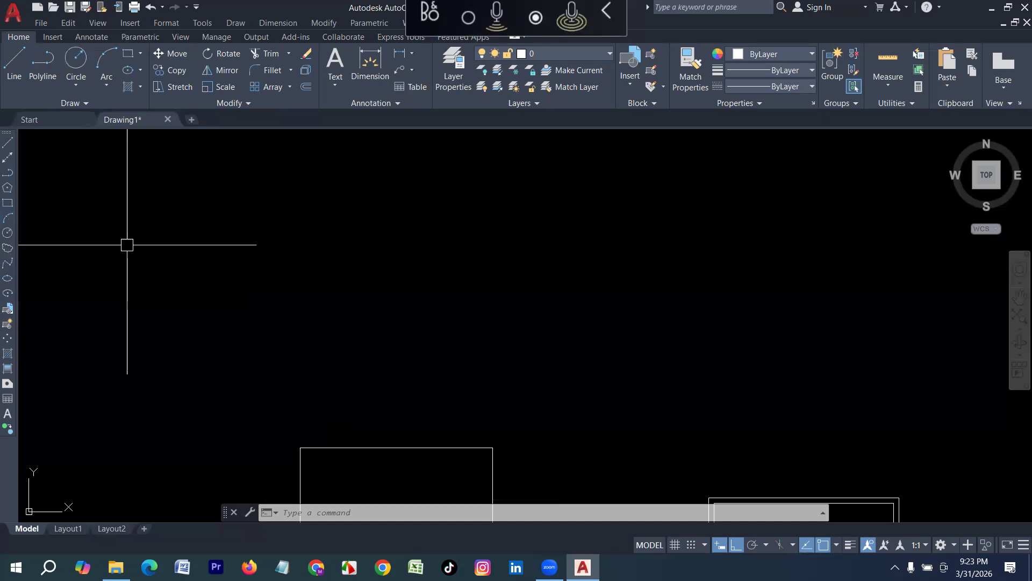
pyautogui.scroll(-3, 379, 328)
pyautogui.scroll(6, 585, 394)
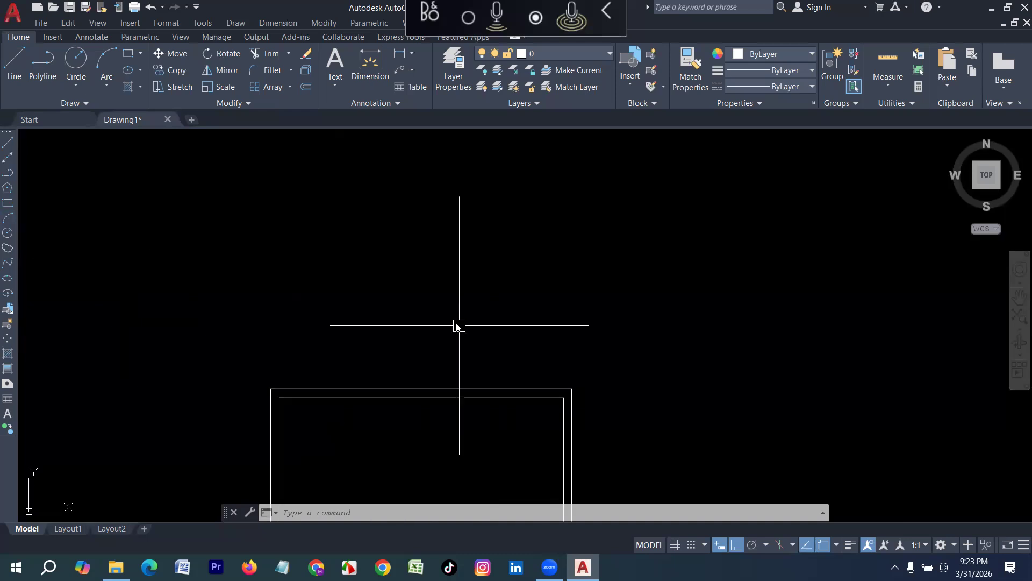
pyautogui.write('l')
pyautogui.press('Return')
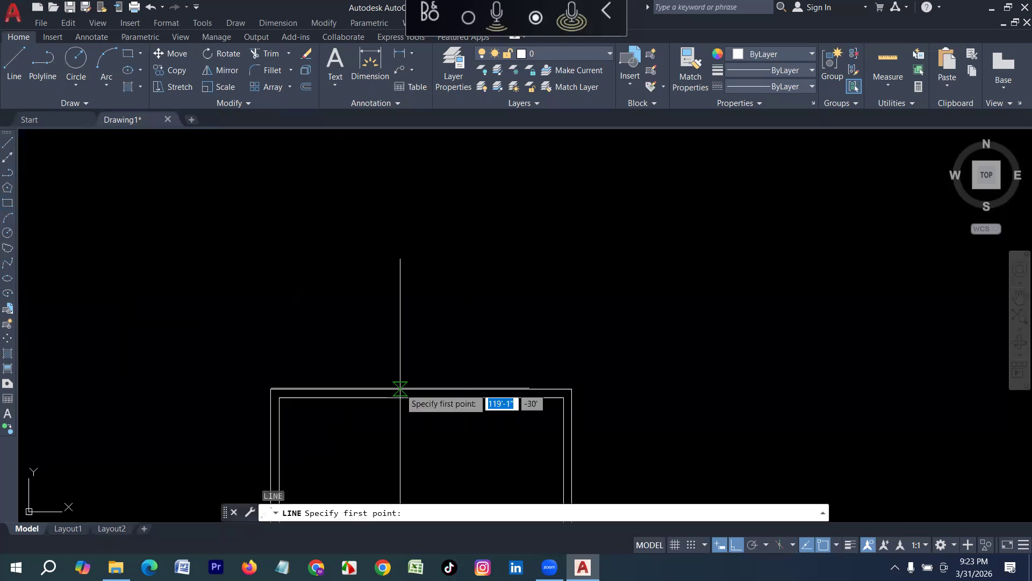
pyautogui.click(420, 388)
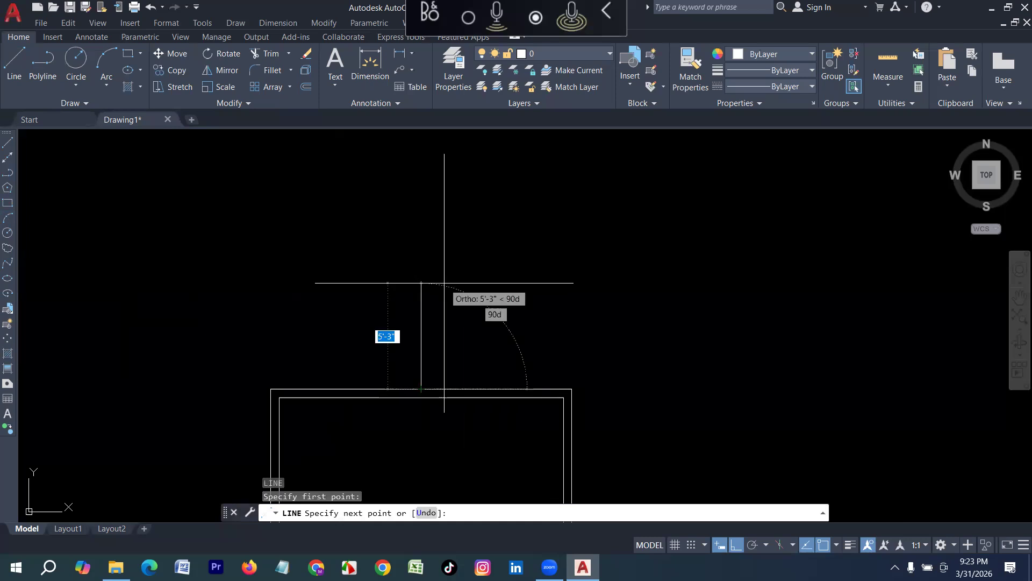
pyautogui.write('4')
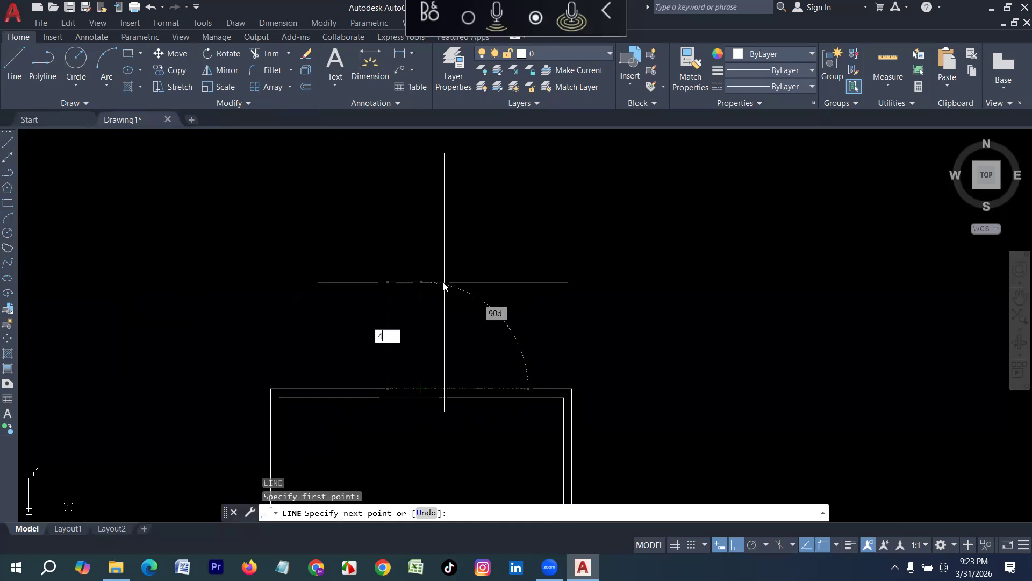
pyautogui.write("'")
pyautogui.press('Return')
pyautogui.press('Return')
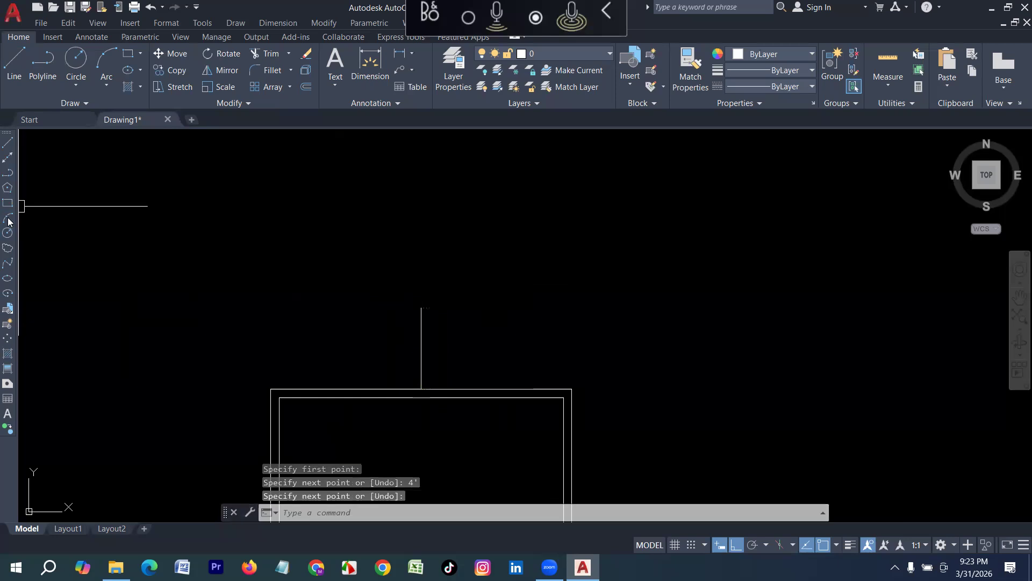
# Draw a three-point arc from the outer square's top-left corner through the vertical line's upper end to the top-right corner, and delete the line.
pyautogui.click(7, 217)
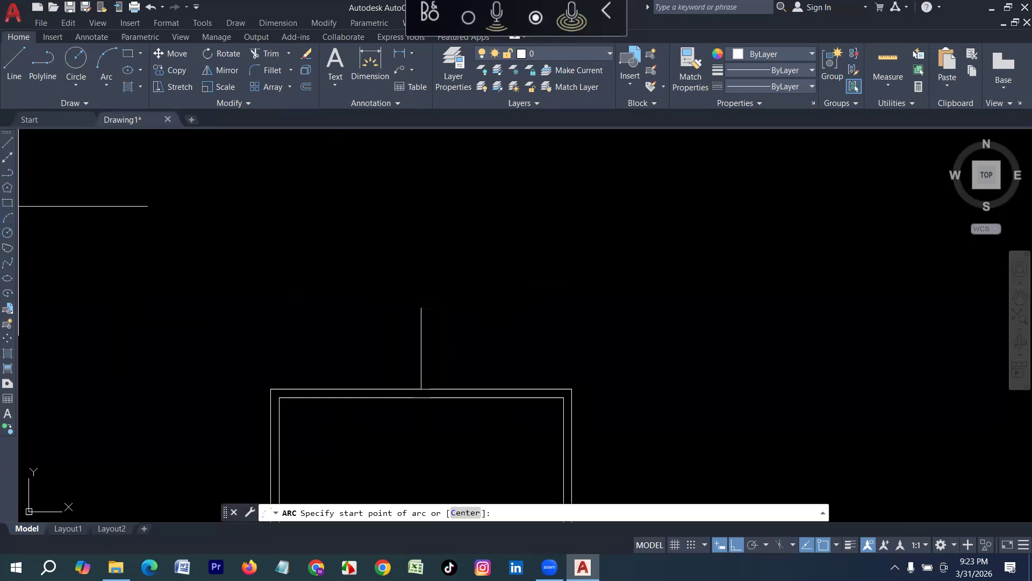
pyautogui.click(270, 389)
pyautogui.click(421, 308)
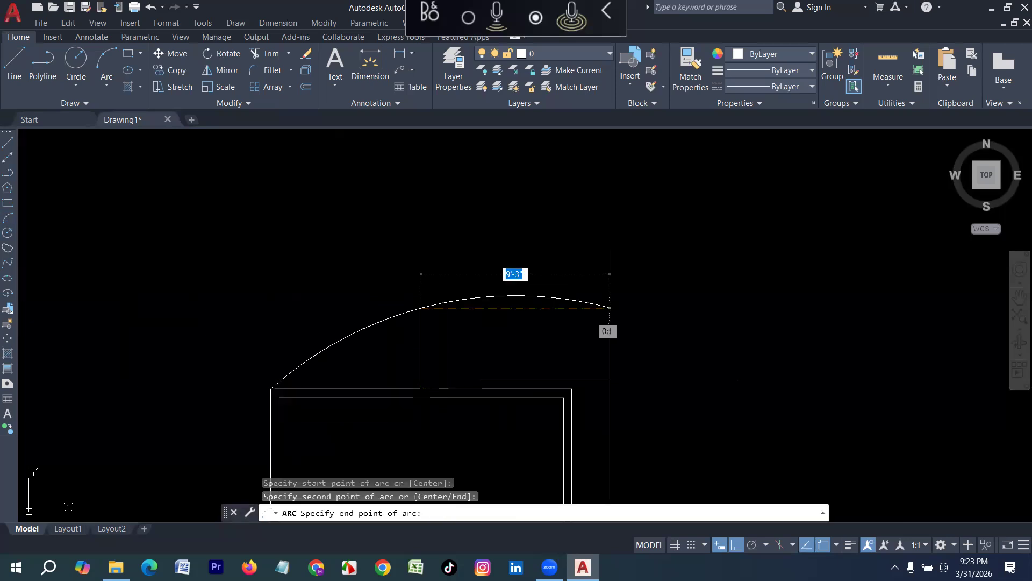
pyautogui.click(571, 389)
pyautogui.moveTo(435, 344); pyautogui.dragTo(400, 352)
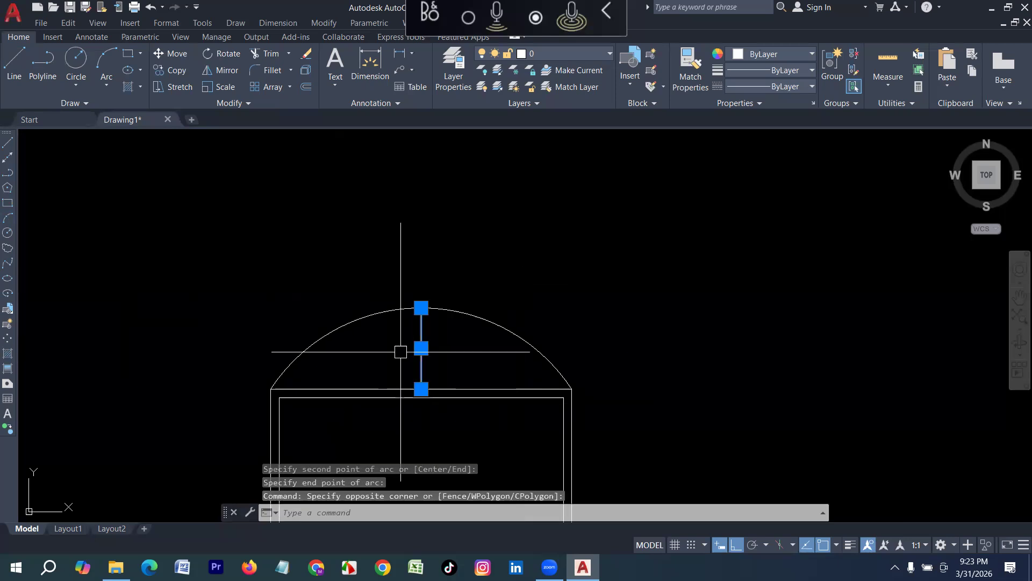
pyautogui.press('Delete')
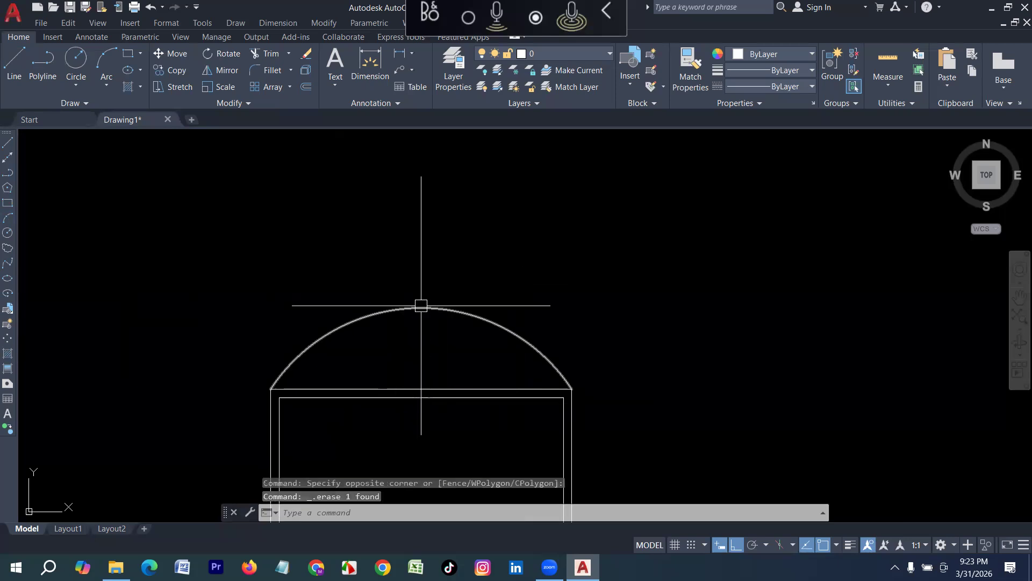
# Stretch the arc's midpoint straight up to make the arch above the double square taller.
pyautogui.click(421, 306)
pyautogui.click(421, 307)
pyautogui.click(421, 262)
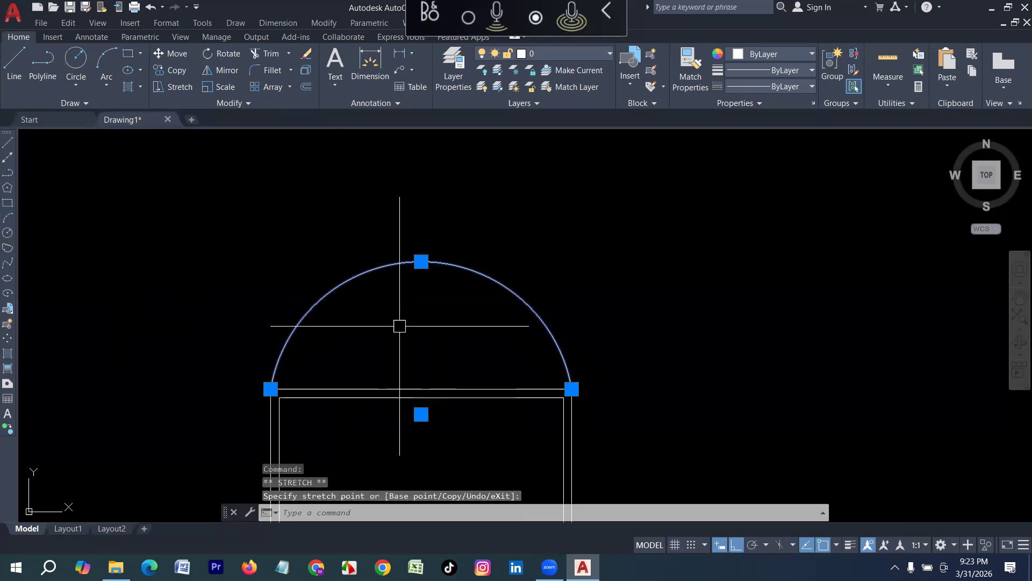
pyautogui.press('Escape')
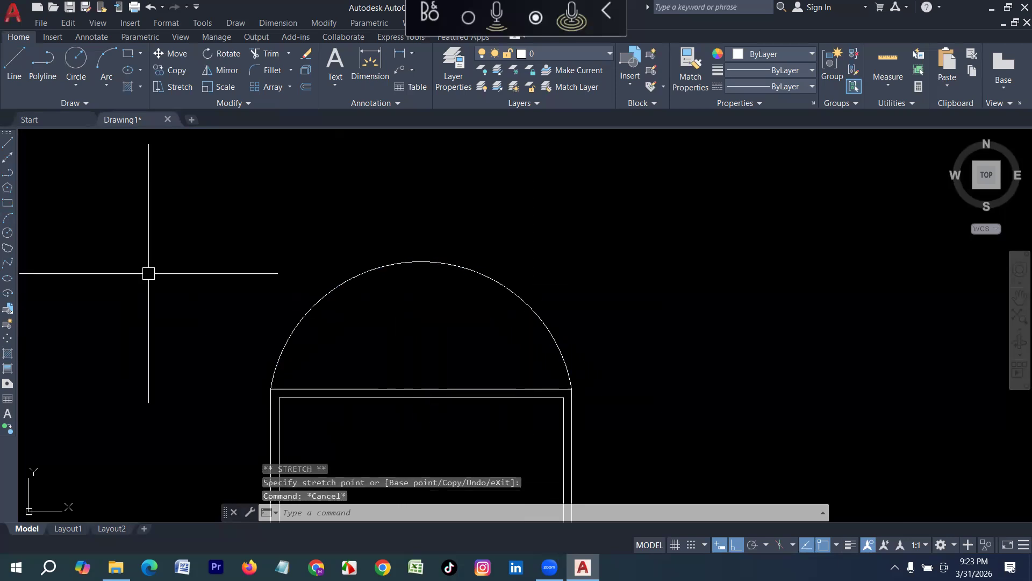
# Draw a rectangle 5' wide by 4'6" high in the empty area to the right of the existing shapes.
pyautogui.scroll(-4, 149, 273)
pyautogui.moveTo(491, 323); pyautogui.dragTo(254, 286, button='middle')
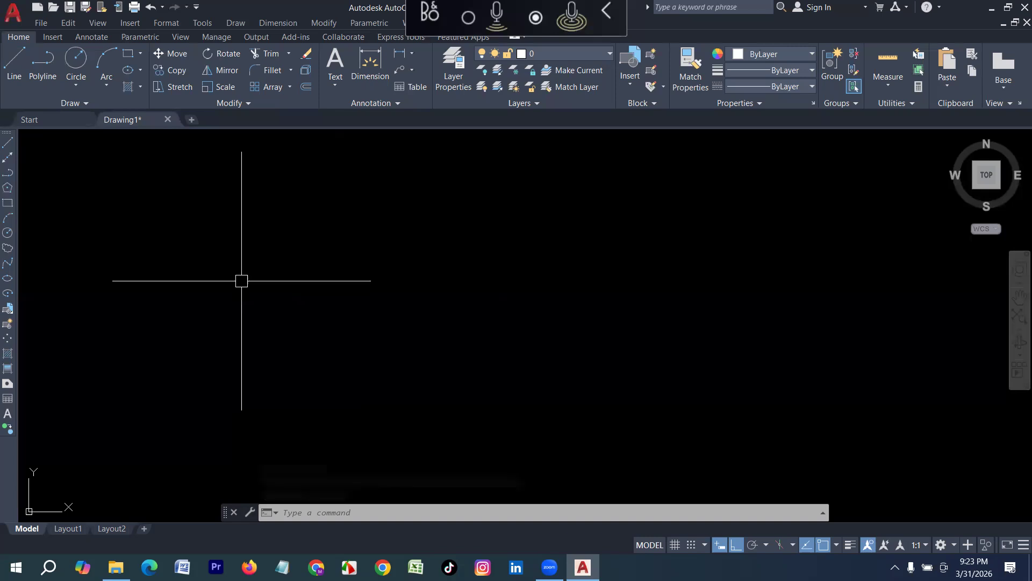
pyautogui.scroll(-4, 401, 281)
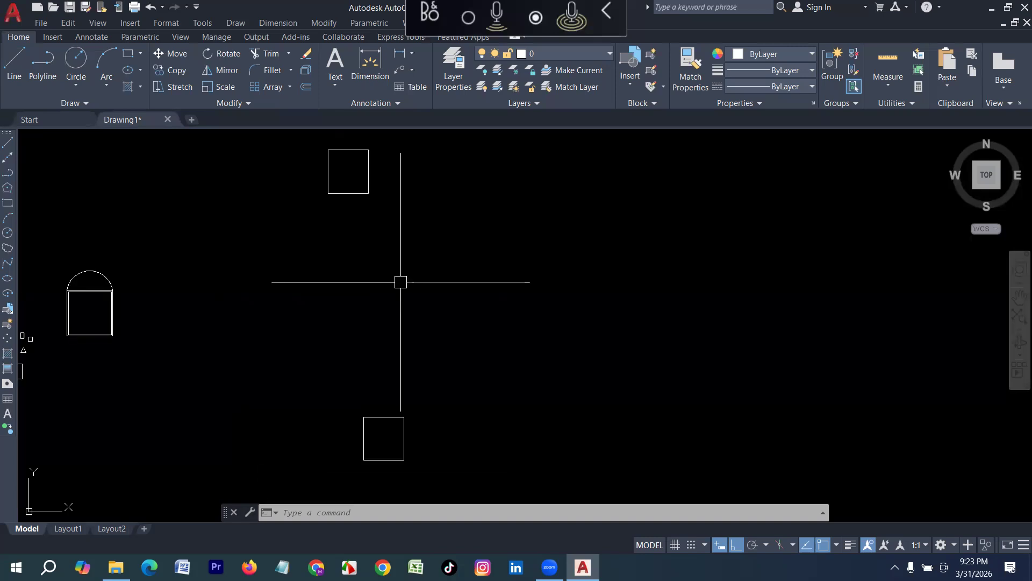
pyautogui.scroll(4, 401, 282)
pyautogui.write('re')
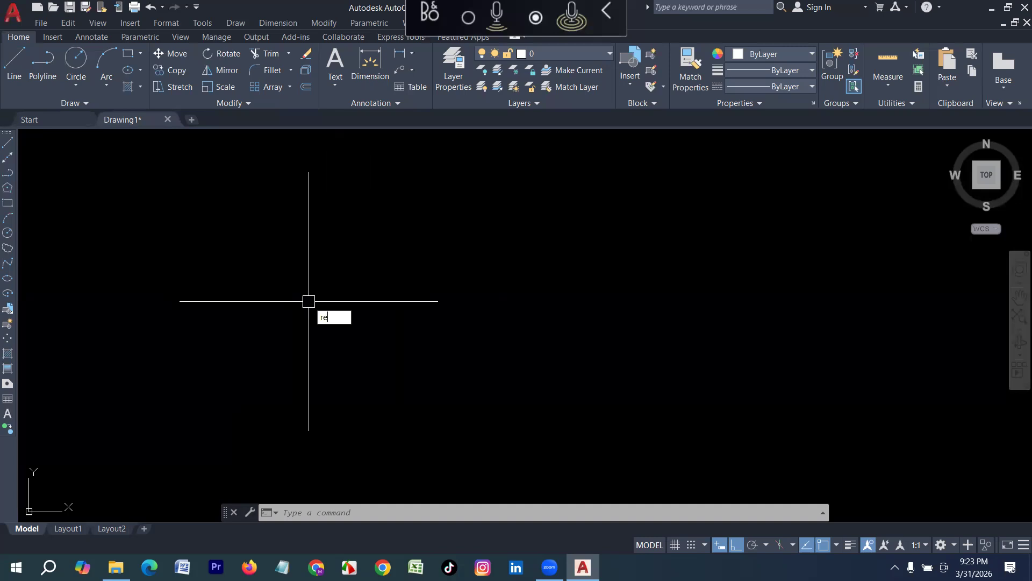
pyautogui.write('c')
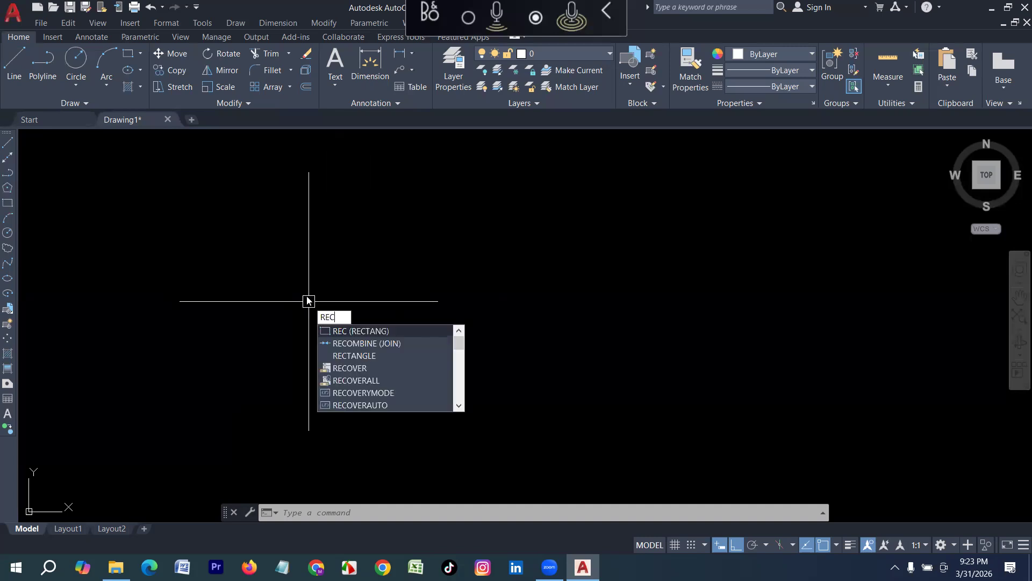
pyautogui.press('Return')
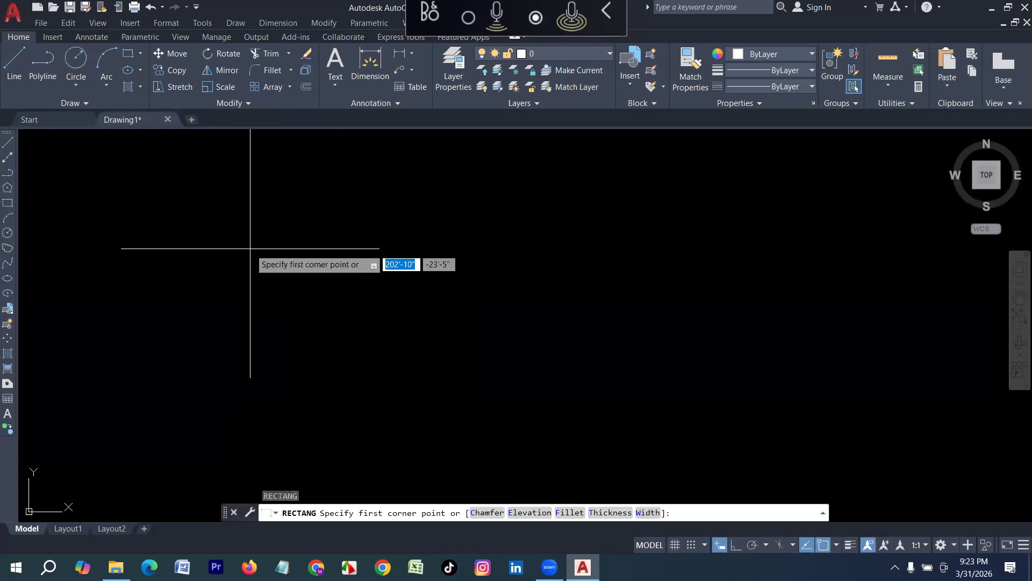
pyautogui.click(250, 248)
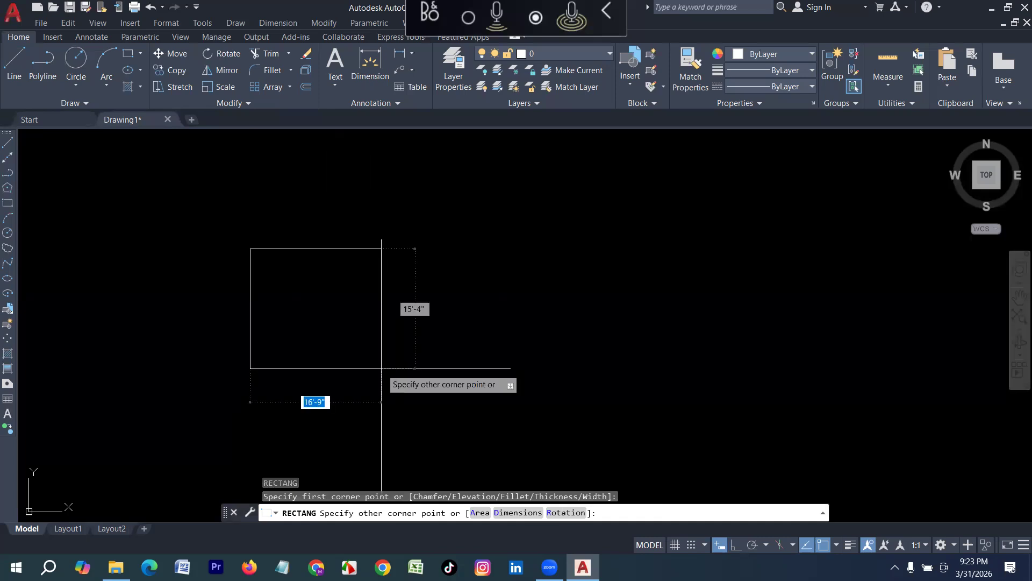
pyautogui.write("5'")
pyautogui.press('Tab')
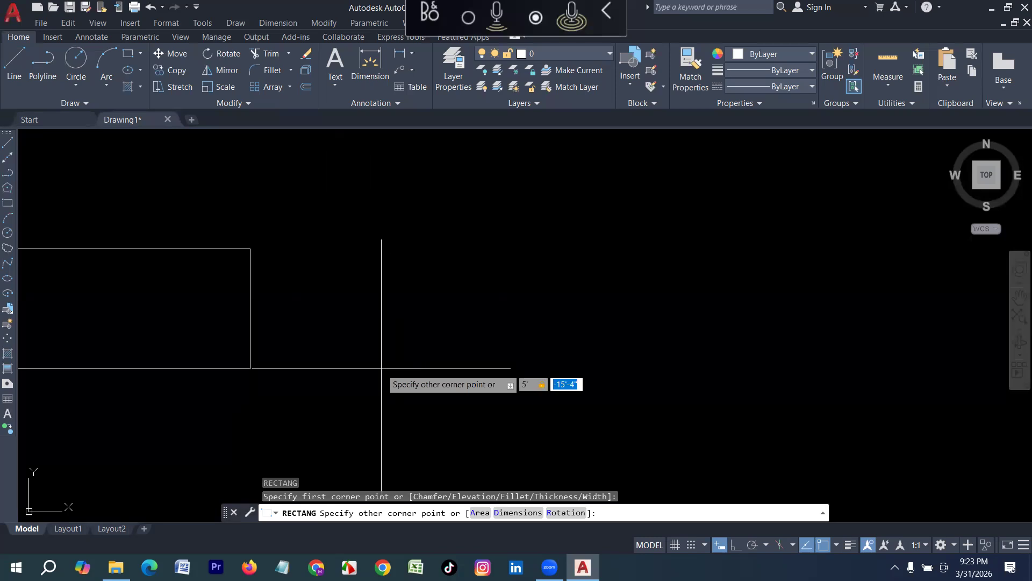
pyautogui.write("4'6")
pyautogui.press('Return')
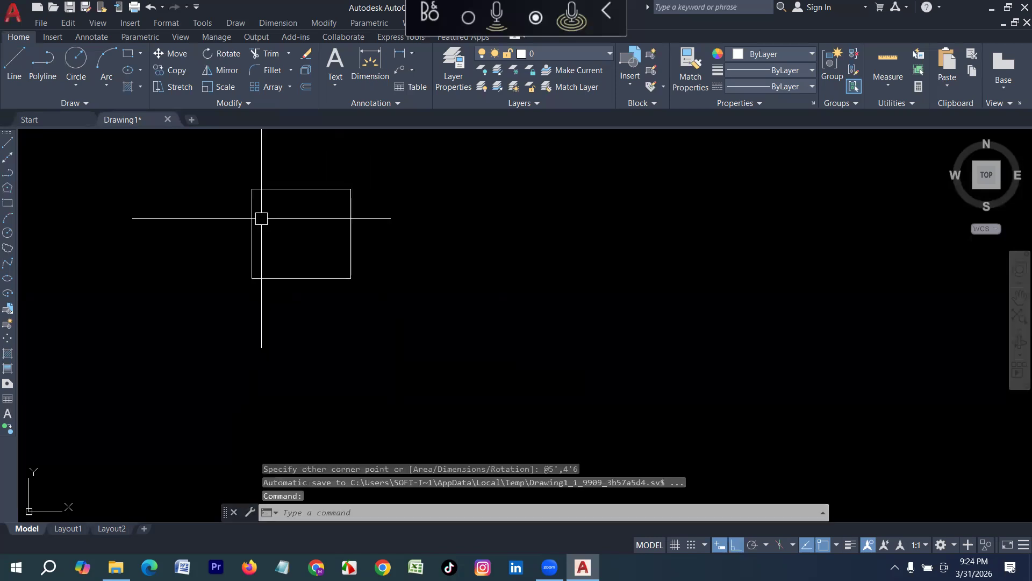
# Offset the 5' by 4'6" rectangle 2" inward.
pyautogui.moveTo(261, 219); pyautogui.dragTo(292, 343, button='middle')
pyautogui.scroll(2, 326, 334)
pyautogui.write('o')
pyautogui.press('Return')
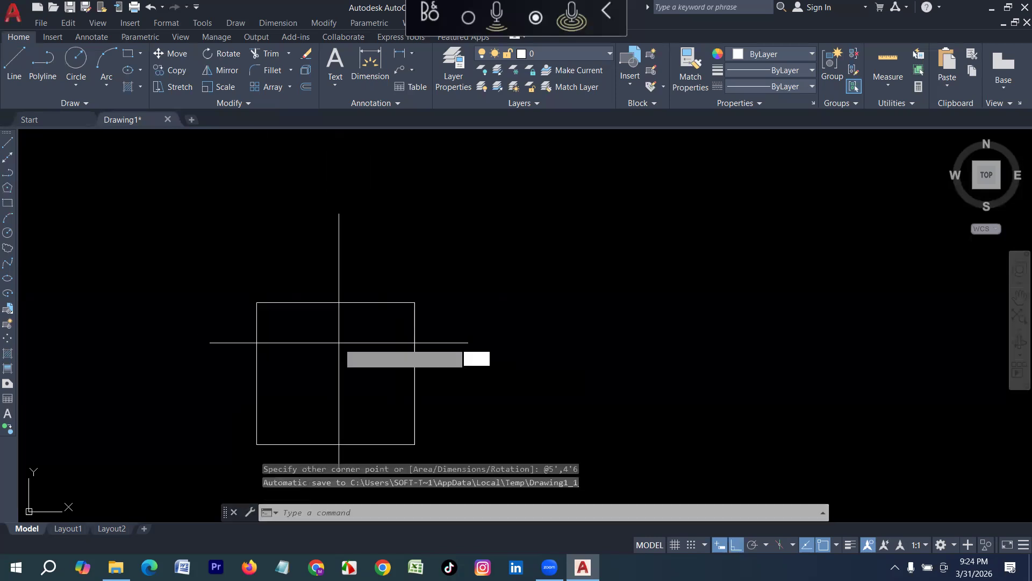
pyautogui.write('2')
pyautogui.press('Return')
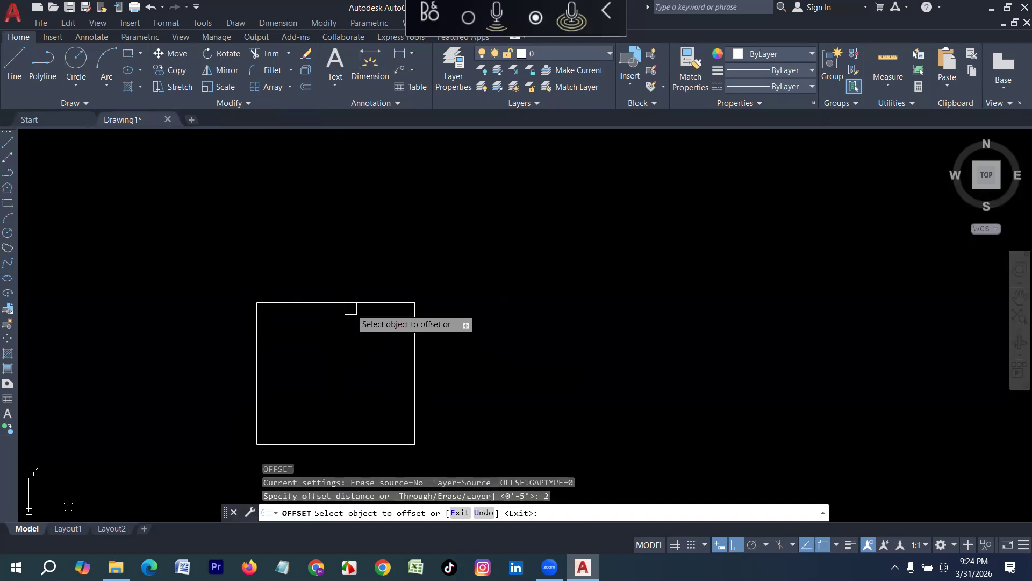
pyautogui.click(351, 308)
pyautogui.click(335, 379)
pyautogui.press('Escape')
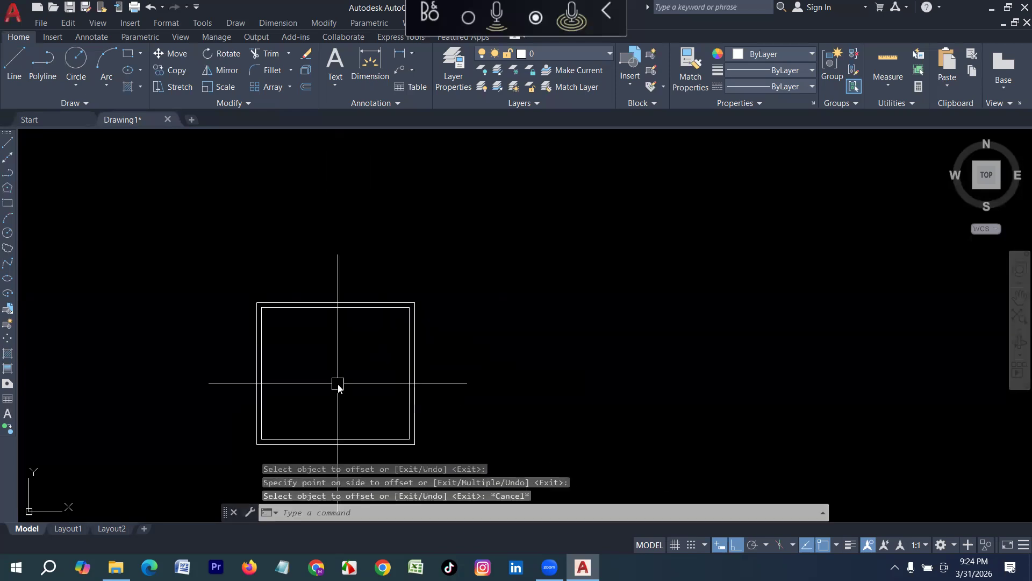
# Draw a vertical centre line from the midpoint of the outer rectangle's top edge to the midpoint of its bottom edge.
pyautogui.write('l')
pyautogui.press('Return')
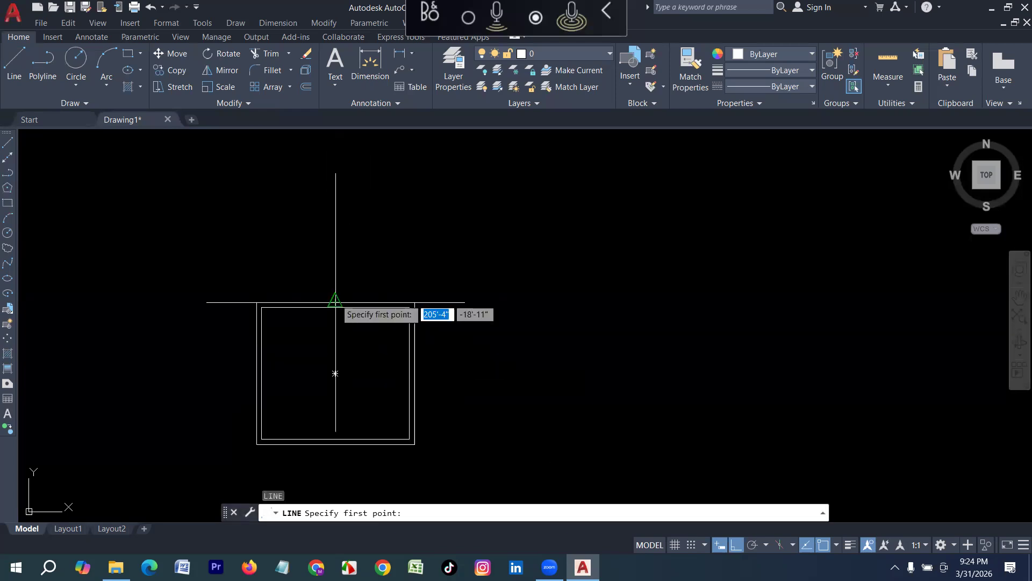
pyautogui.scroll(2, 309, 343)
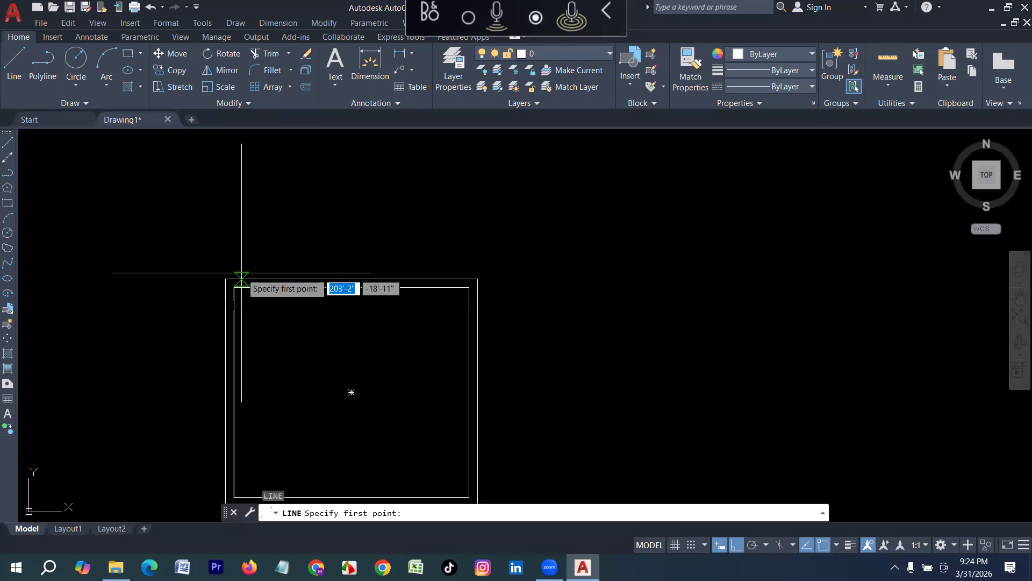
pyautogui.scroll(-2, 248, 277)
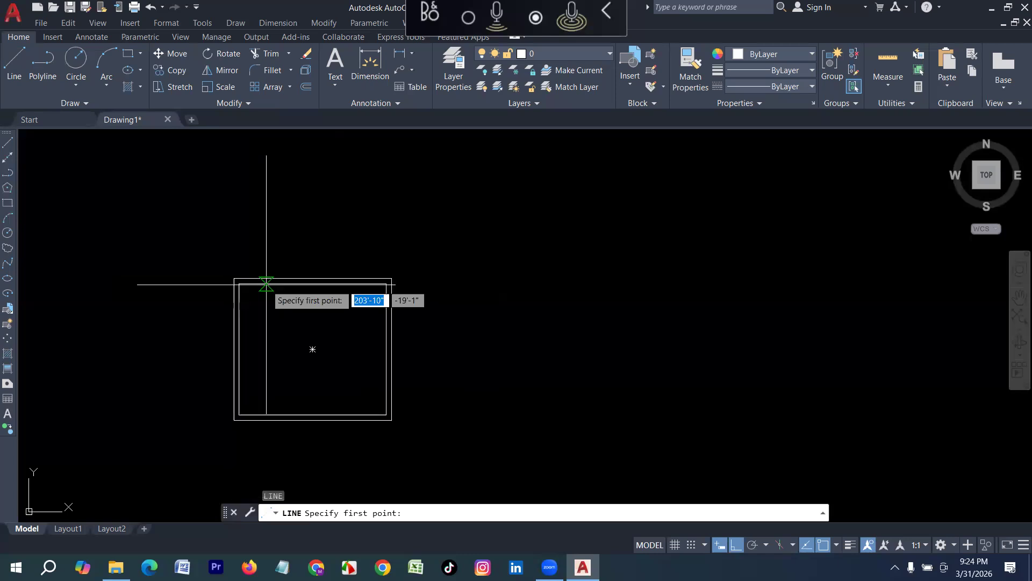
pyautogui.click(318, 274)
pyautogui.scroll(2, 317, 424)
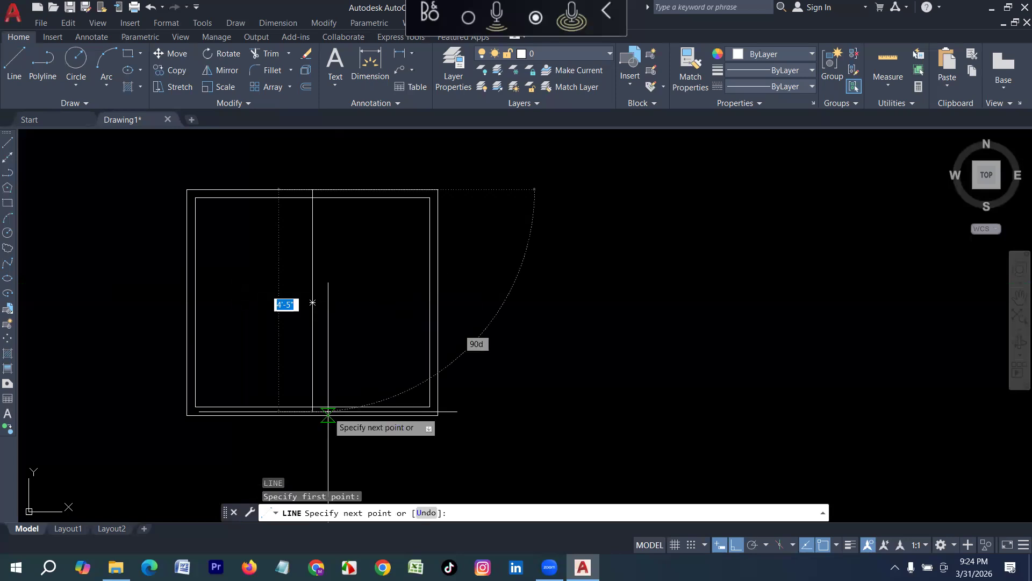
pyautogui.click(312, 415)
pyautogui.press('Return')
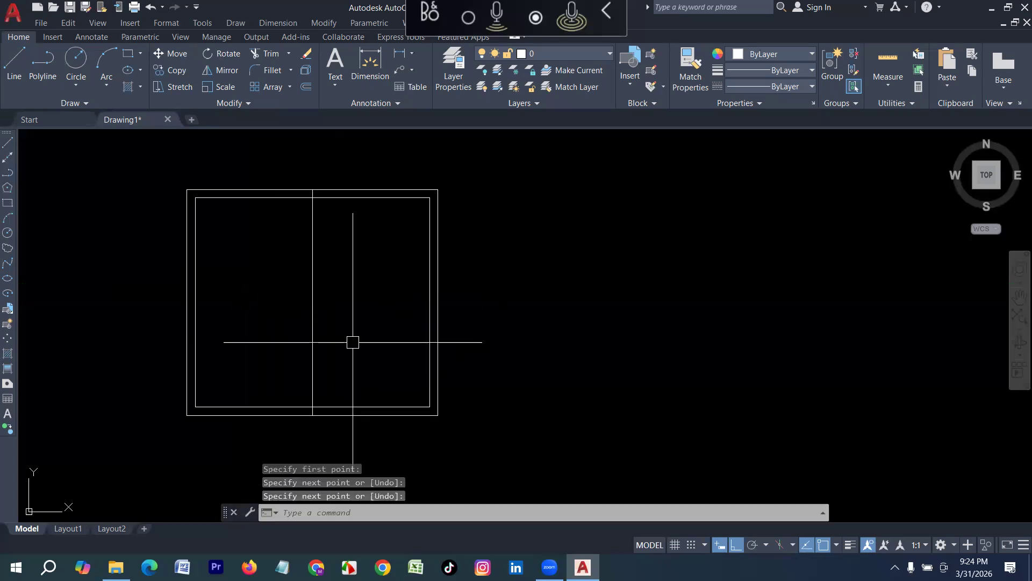
# Offset the vertical centre line 1" to the left twice, making two parallel copies.
pyautogui.write('o')
pyautogui.press('Return')
pyautogui.write('1')
pyautogui.press('Return')
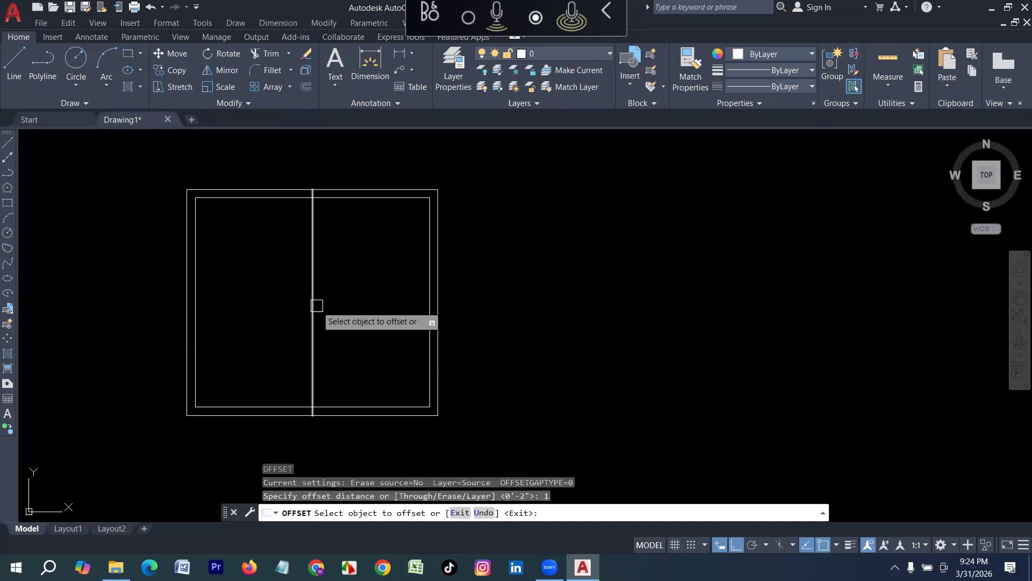
pyautogui.click(315, 305)
pyautogui.click(294, 297)
pyautogui.scroll(4, 294, 297)
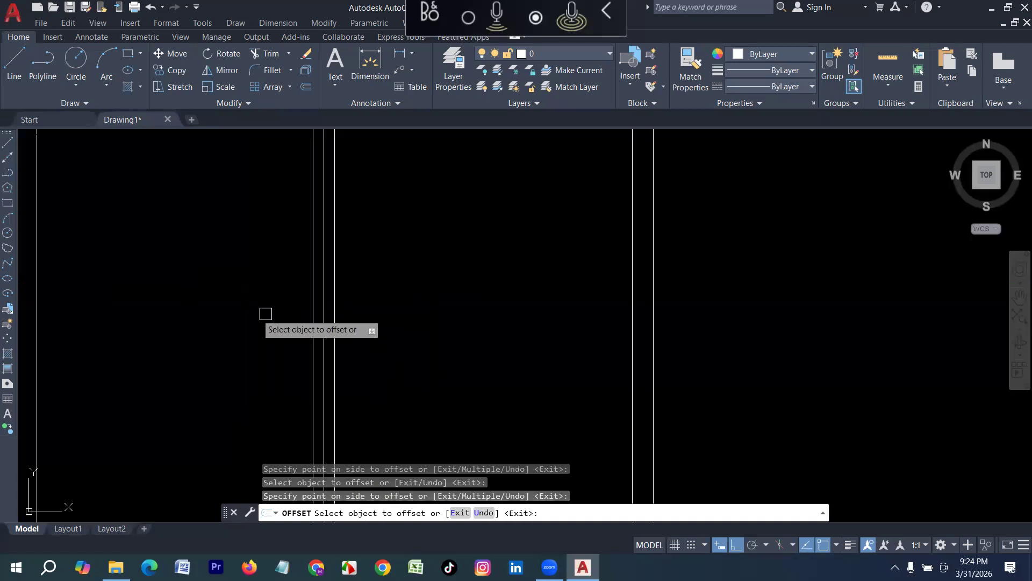
pyautogui.scroll(-2, 368, 267)
pyautogui.press('Escape')
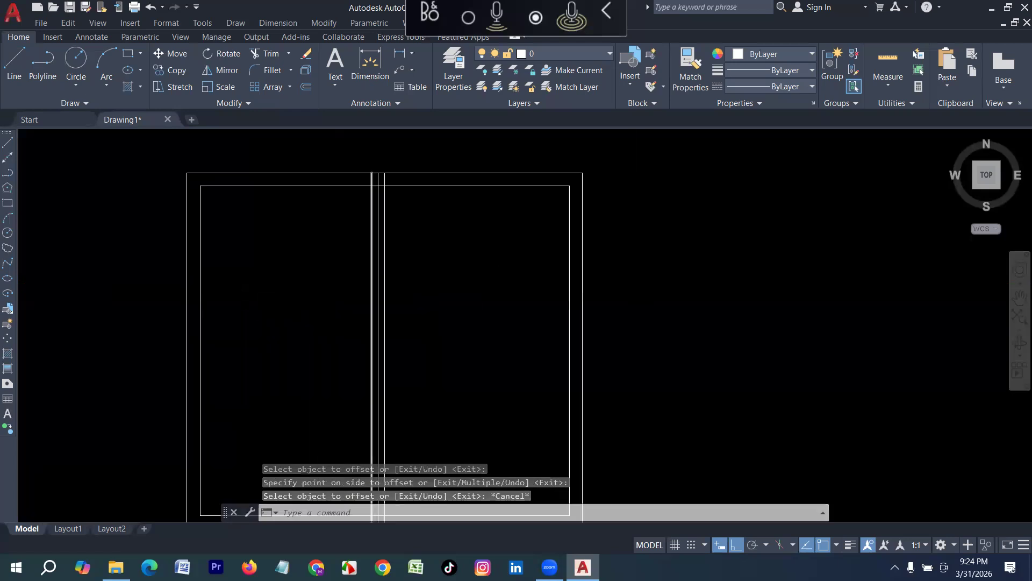
# Delete the middle of the three vertical divider lines.
pyautogui.scroll(2, 376, 263)
pyautogui.click(375, 301)
pyautogui.scroll(-2, 422, 344)
pyautogui.press('Delete')
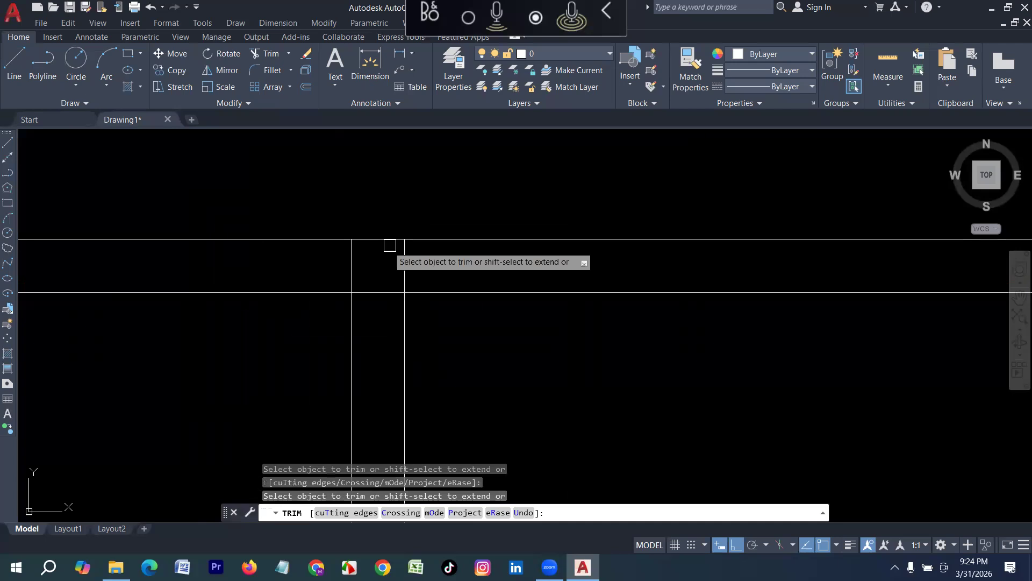
# Trim the excess divider and frame segments where the two vertical lines meet the inner rectangle at its top and bottom.
pyautogui.moveTo(382, 258)
pyautogui.mouseDown()
pyautogui.moveTo(323, 266)
pyautogui.moveTo(348, 269)
pyautogui.mouseUp()
pyautogui.scroll(-4, 348, 269)
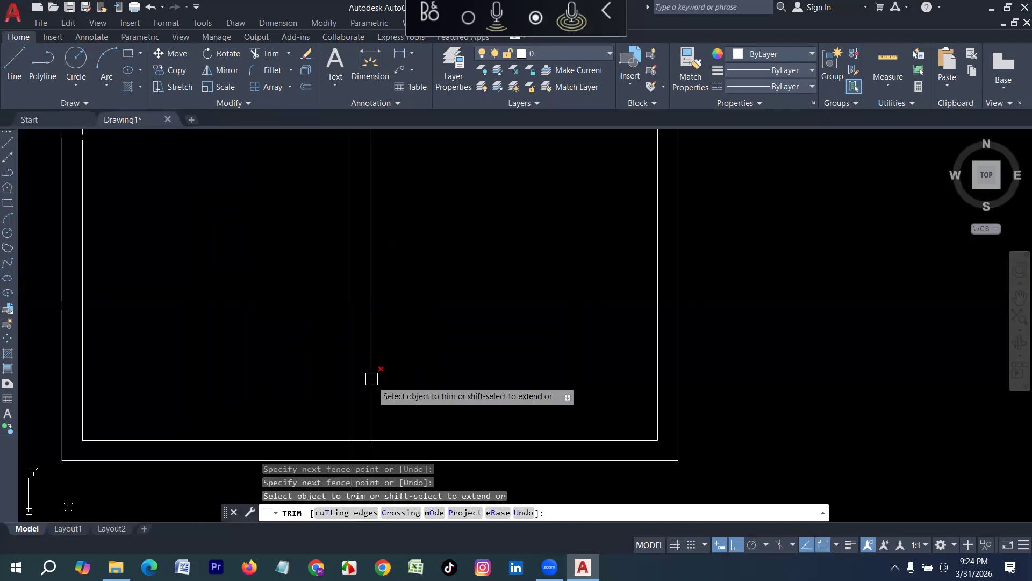
pyautogui.scroll(-6, 371, 379)
pyautogui.scroll(5, 373, 375)
pyautogui.moveTo(304, 357); pyautogui.dragTo(379, 380)
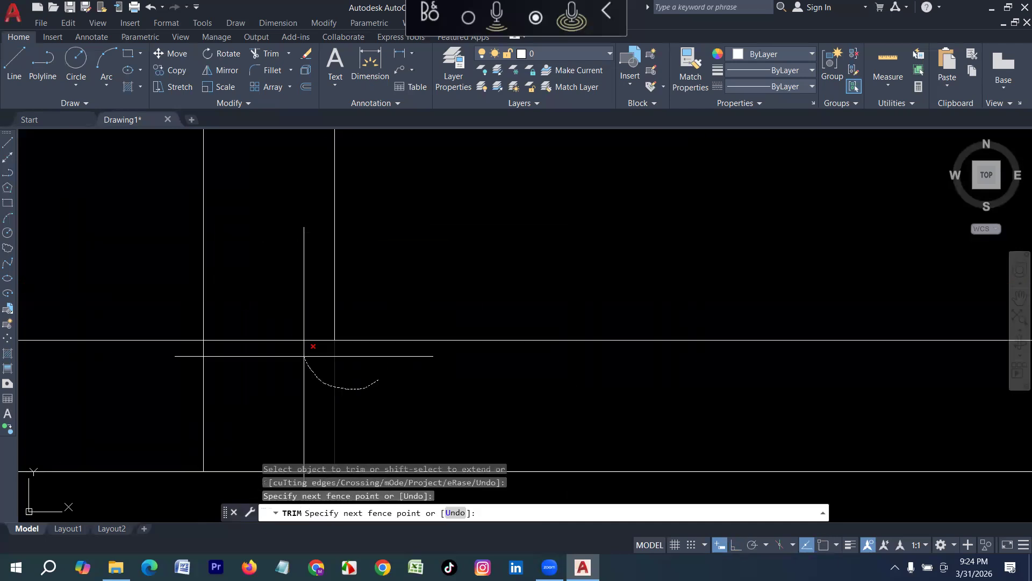
pyautogui.scroll(-8, 372, 393)
pyautogui.scroll(2, 390, 289)
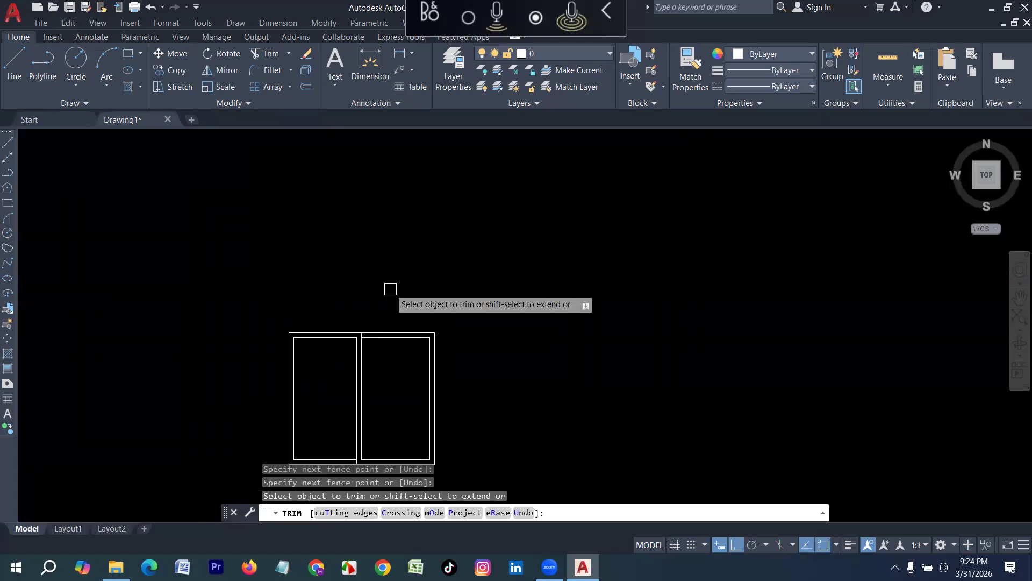
pyautogui.scroll(2, 390, 290)
pyautogui.press('Escape')
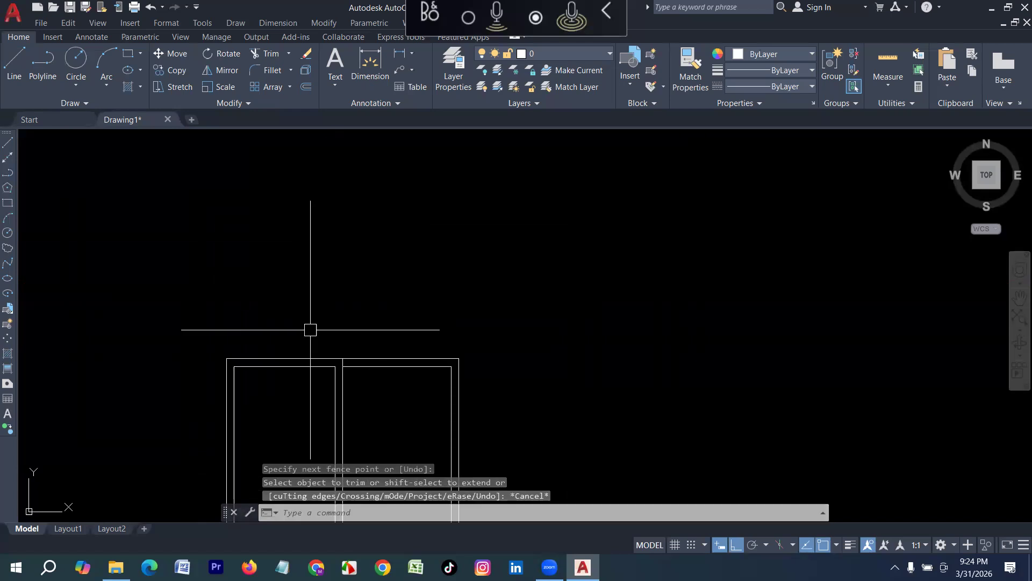
pyautogui.click(7, 218)
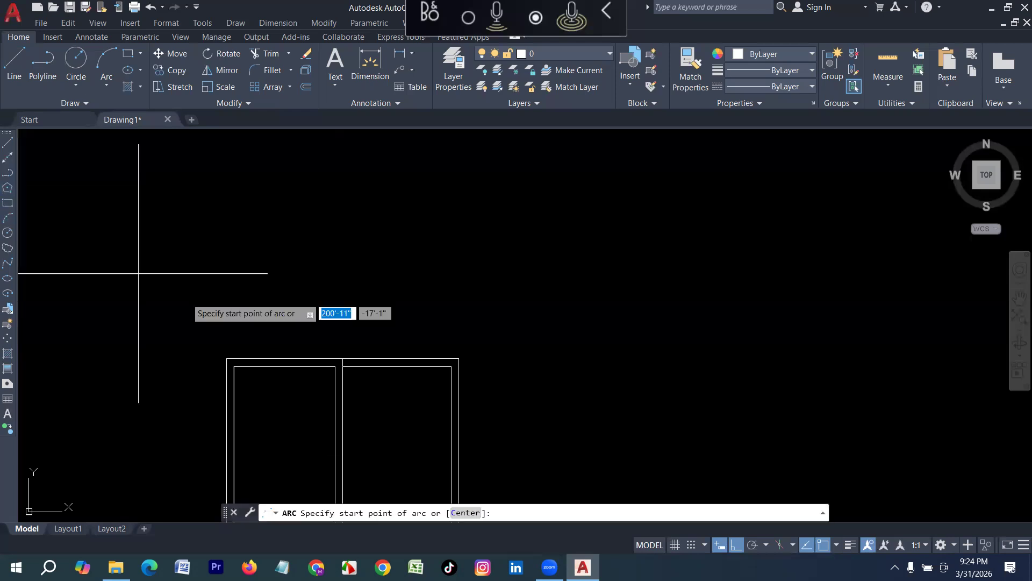
pyautogui.click(226, 359)
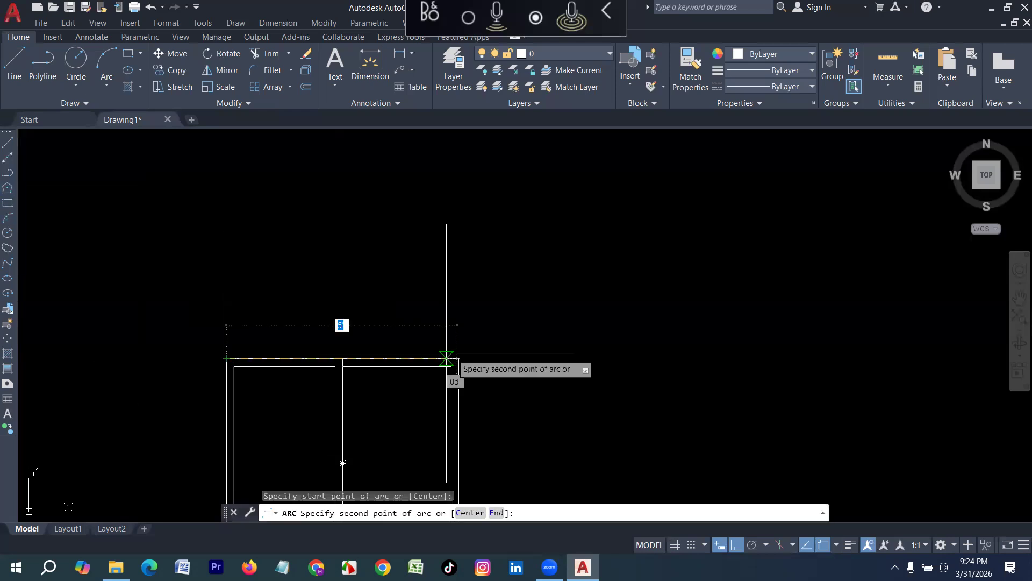
pyautogui.click(343, 359)
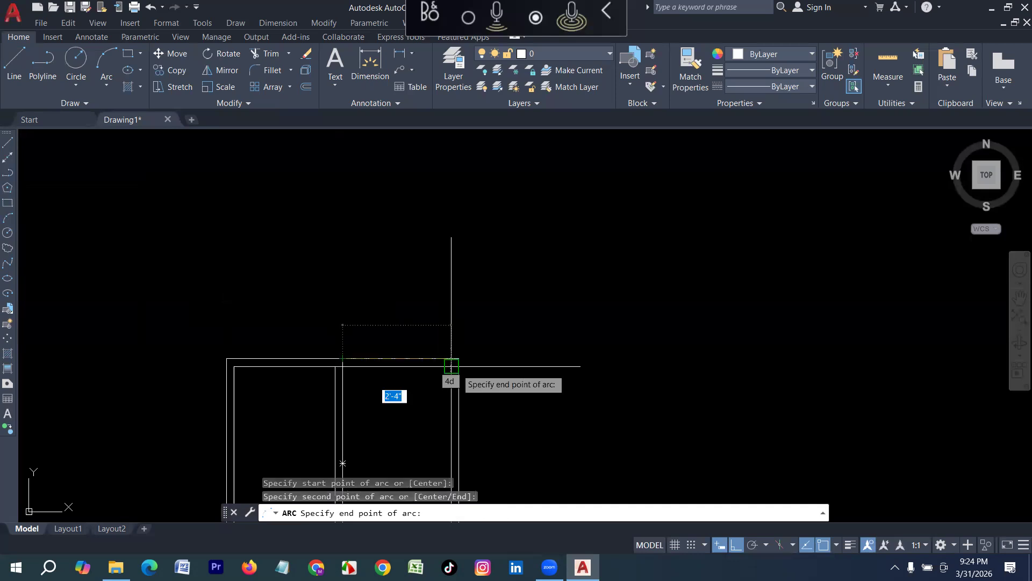
pyautogui.press('Escape')
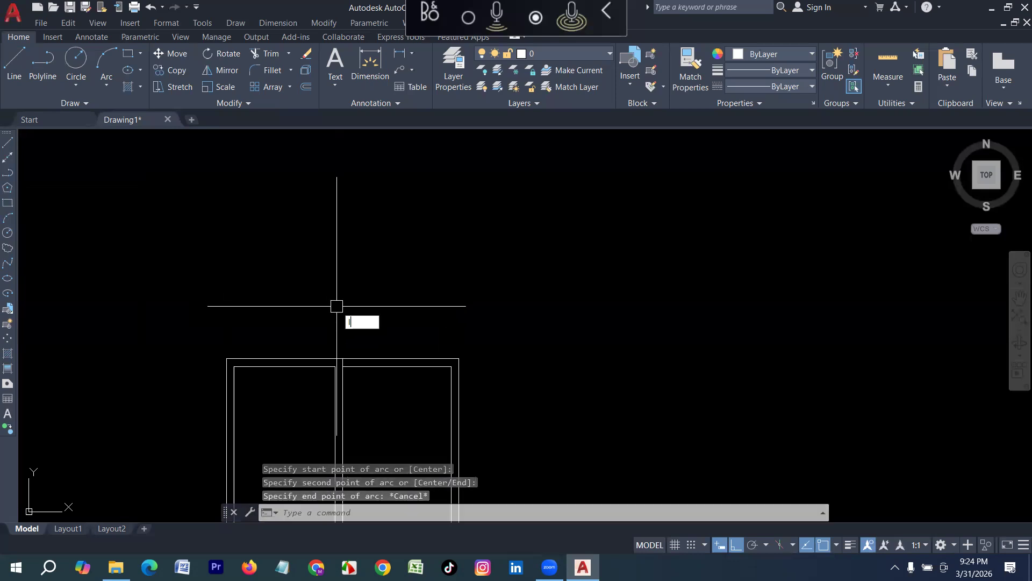
# Draw a 2' vertical helper line upward from the midpoint of the outer rectangle's top edge.
pyautogui.press('Return')
pyautogui.click(343, 359)
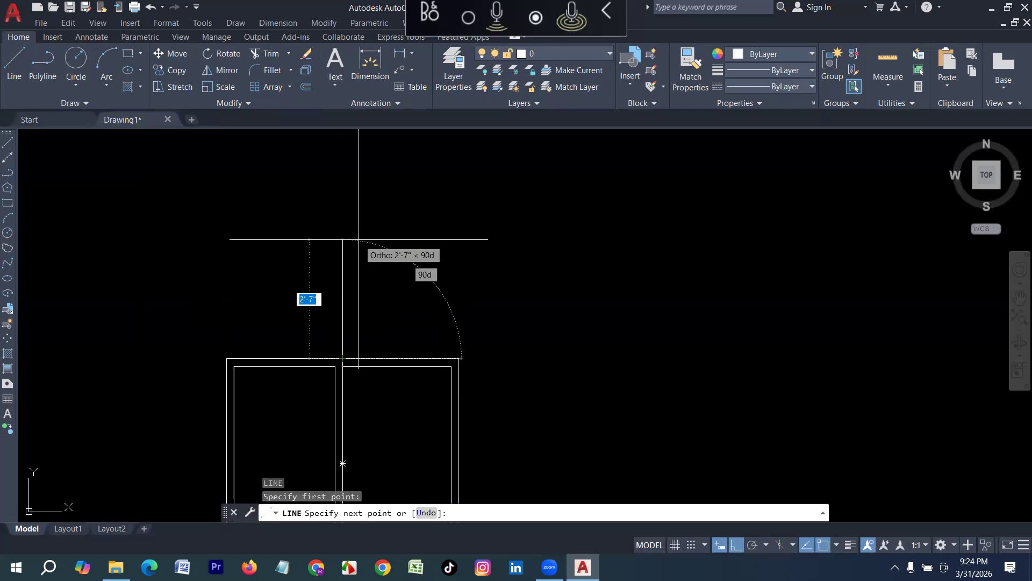
pyautogui.write("2'")
pyautogui.press('Return')
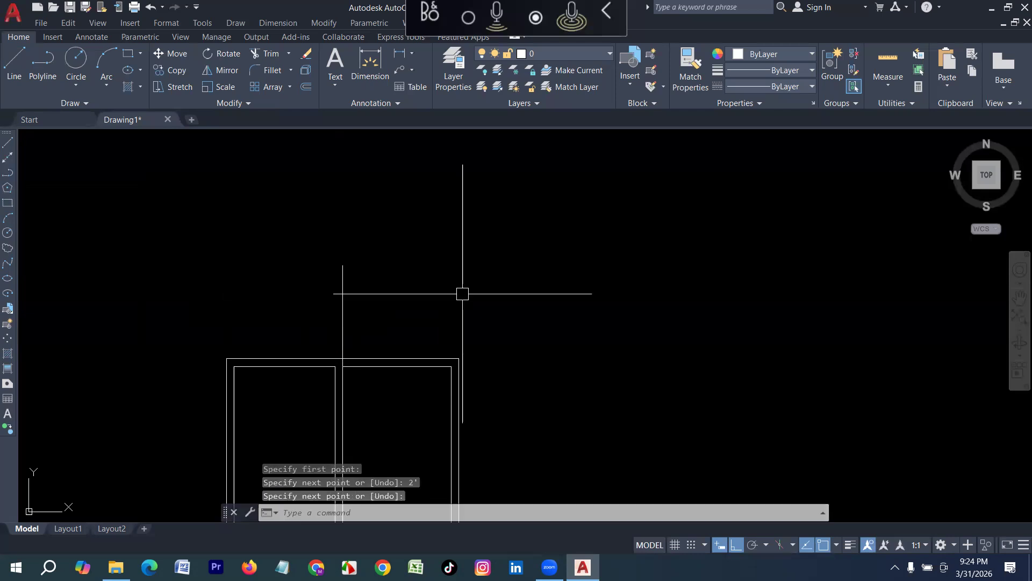
# Draw a three-point arc from the outer rectangle's top-left corner through the helper line's upper end to its top-right corner.
pyautogui.write('A')
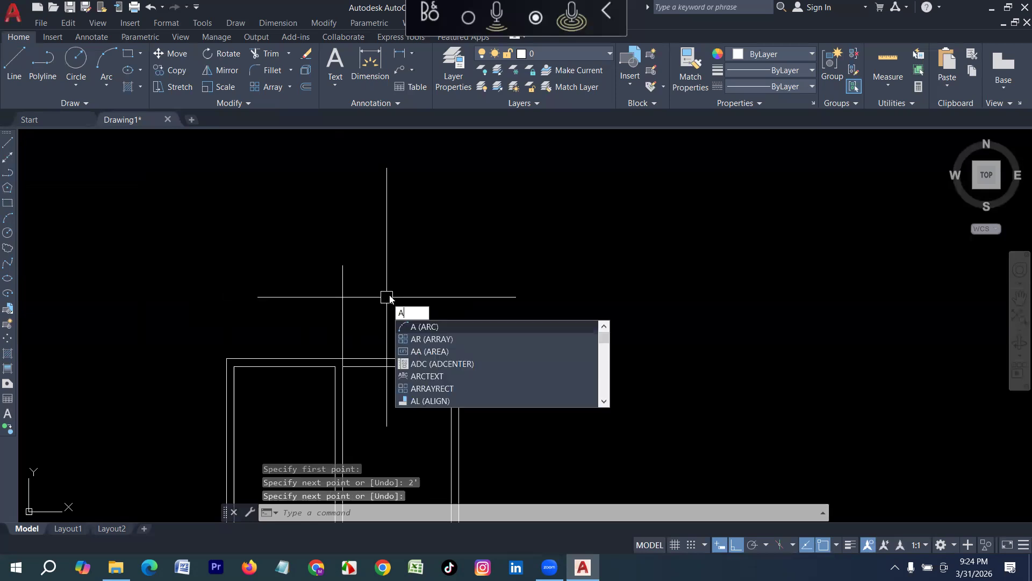
pyautogui.write('RC')
pyautogui.press('Return')
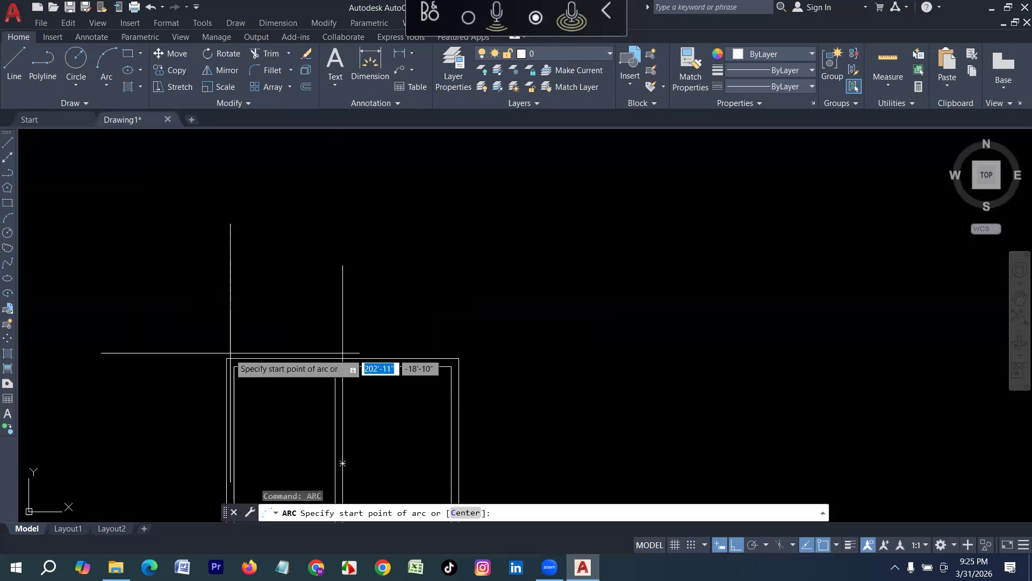
pyautogui.click(227, 357)
pyautogui.click(343, 265)
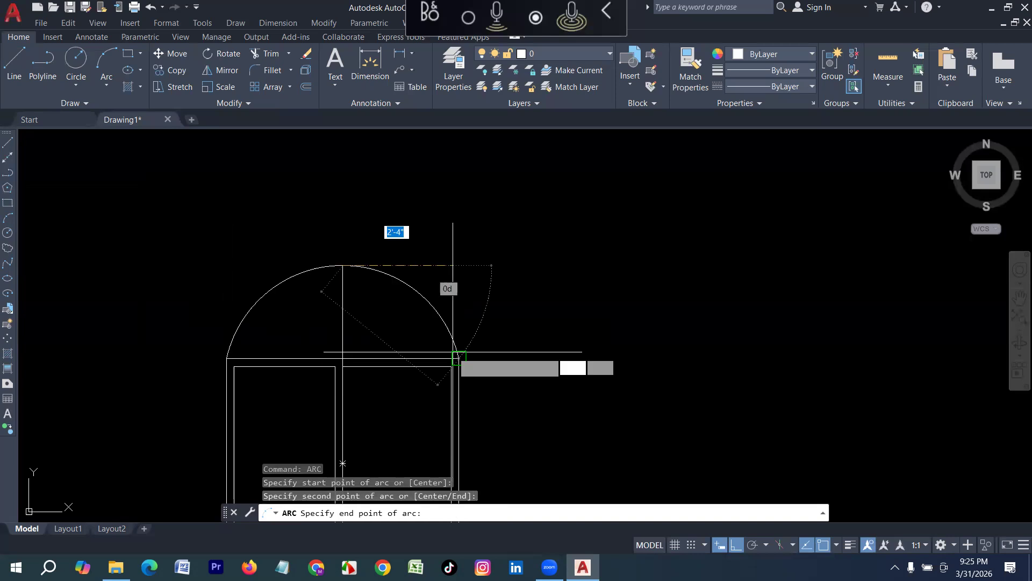
pyautogui.click(453, 351)
# Delete the 2' vertical helper line beneath the arc.
pyautogui.click(342, 323)
pyautogui.click(326, 311)
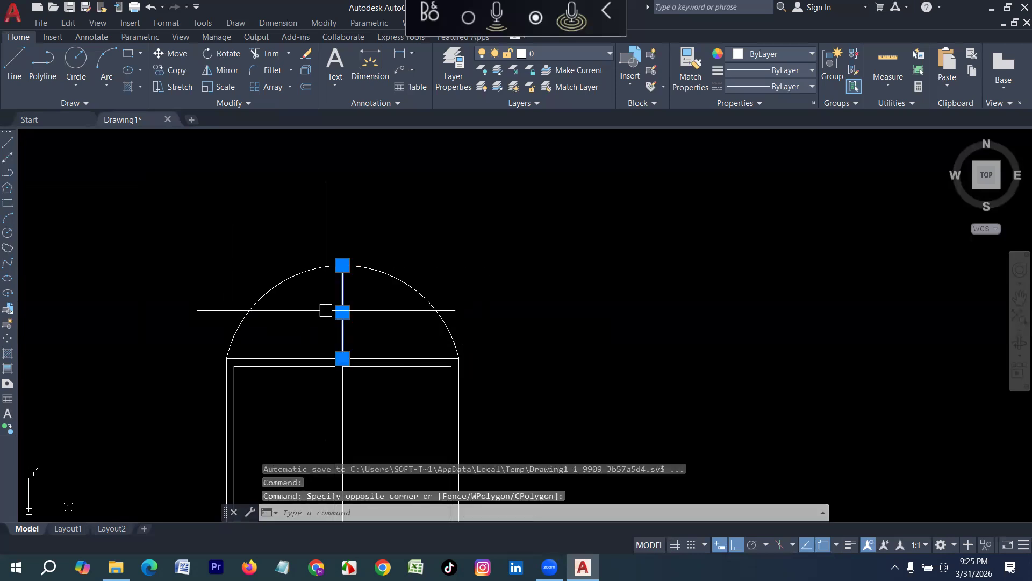
pyautogui.press('Delete')
# Stretch the arc's midpoint straight up about 6" so the arch rises about 2'-6" above the window's top edge.
pyautogui.click(343, 265)
pyautogui.click(343, 265)
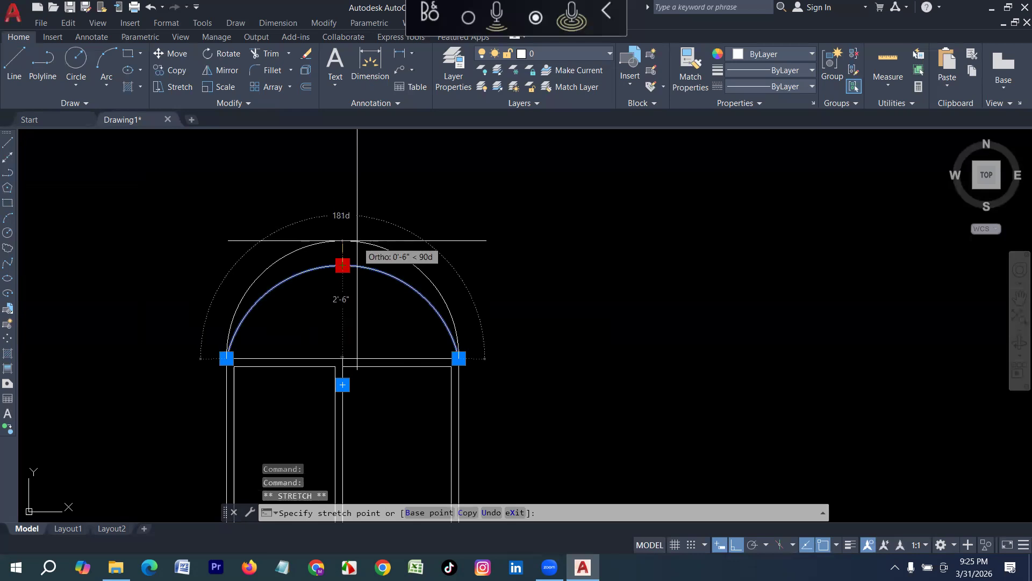
pyautogui.press('Escape')
pyautogui.scroll(-2, 337, 241)
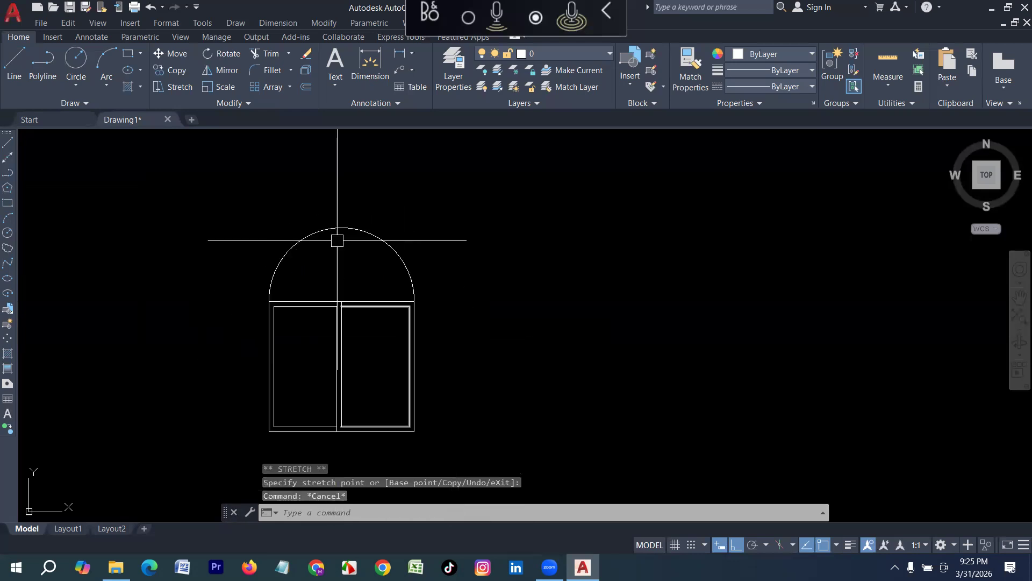
# Offset the arch's arc 2" inward to form the arched frame.
pyautogui.scroll(2, 323, 264)
pyautogui.write('o')
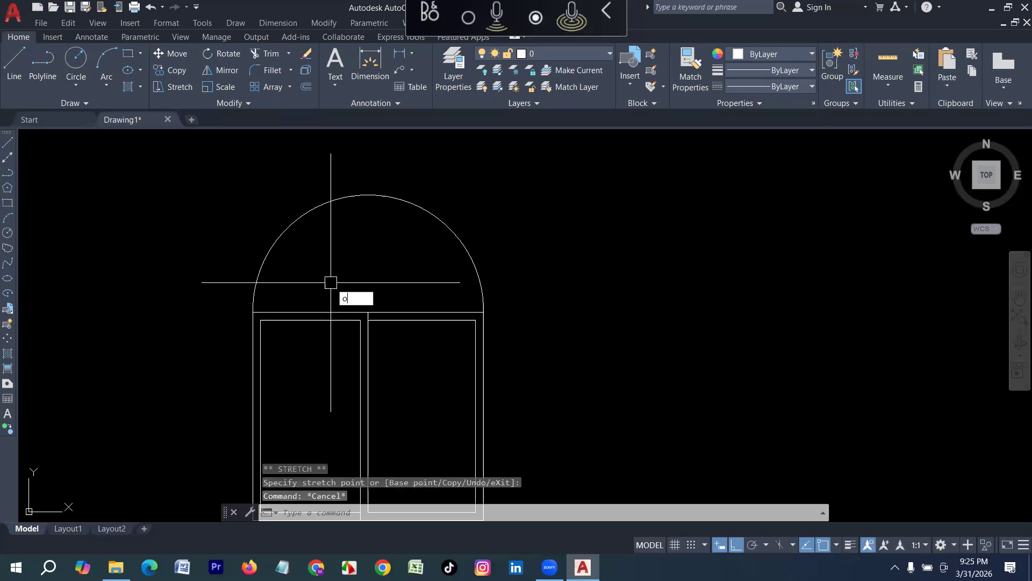
pyautogui.press('Return')
pyautogui.write('2')
pyautogui.press('Return')
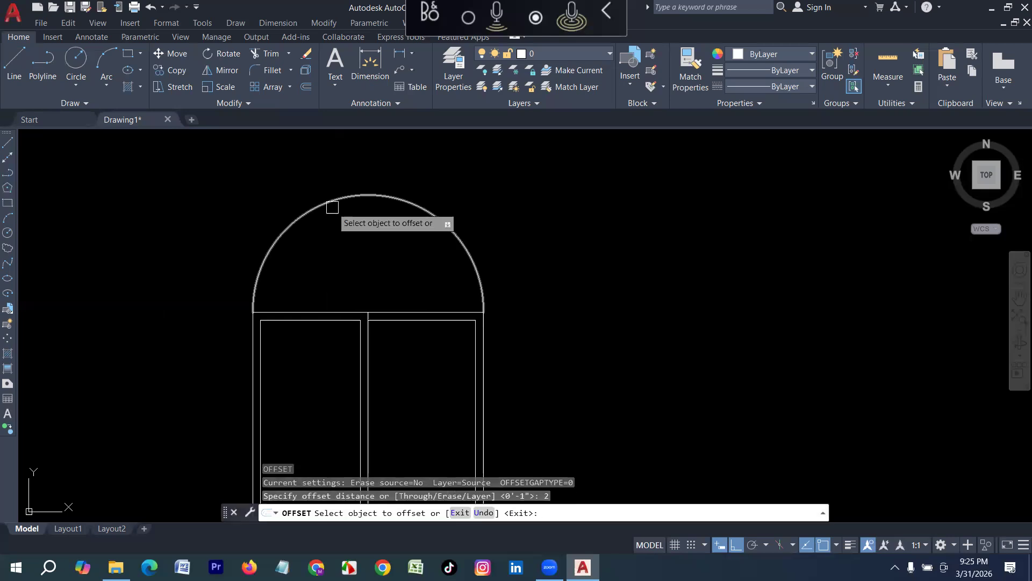
pyautogui.click(332, 207)
pyautogui.click(383, 289)
pyautogui.press('Escape')
pyautogui.press('Escape')
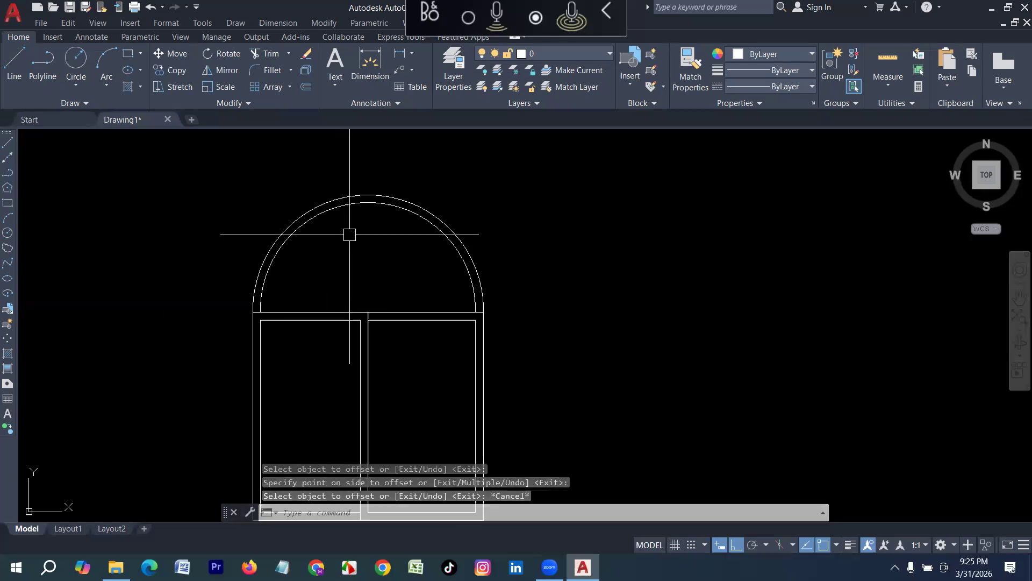
# Draw a vertical line from the midpoint of the window's top edge up to the inner arc.
pyautogui.write('l')
pyautogui.press('Return')
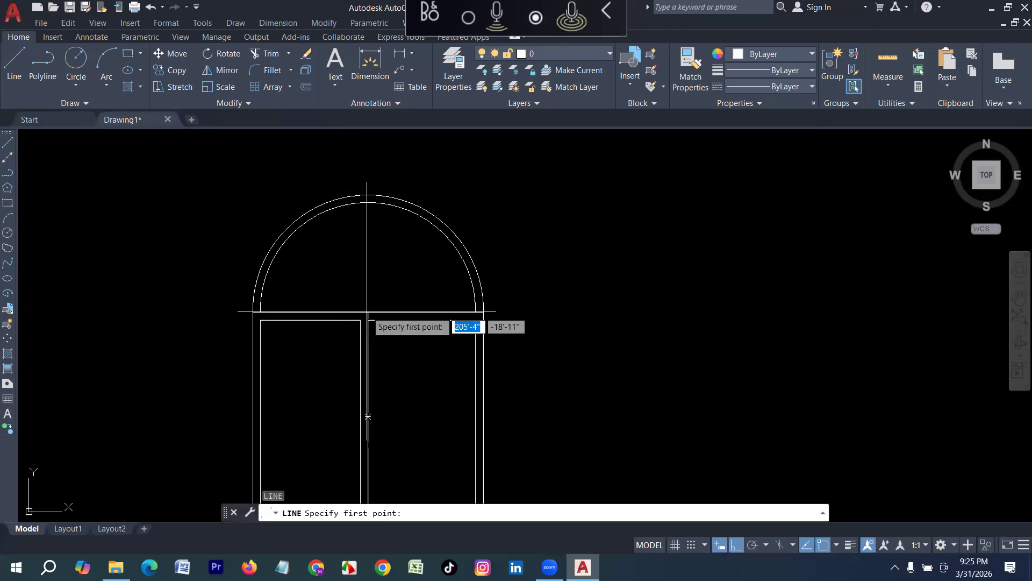
pyautogui.click(368, 311)
pyautogui.click(368, 210)
pyautogui.press('Return')
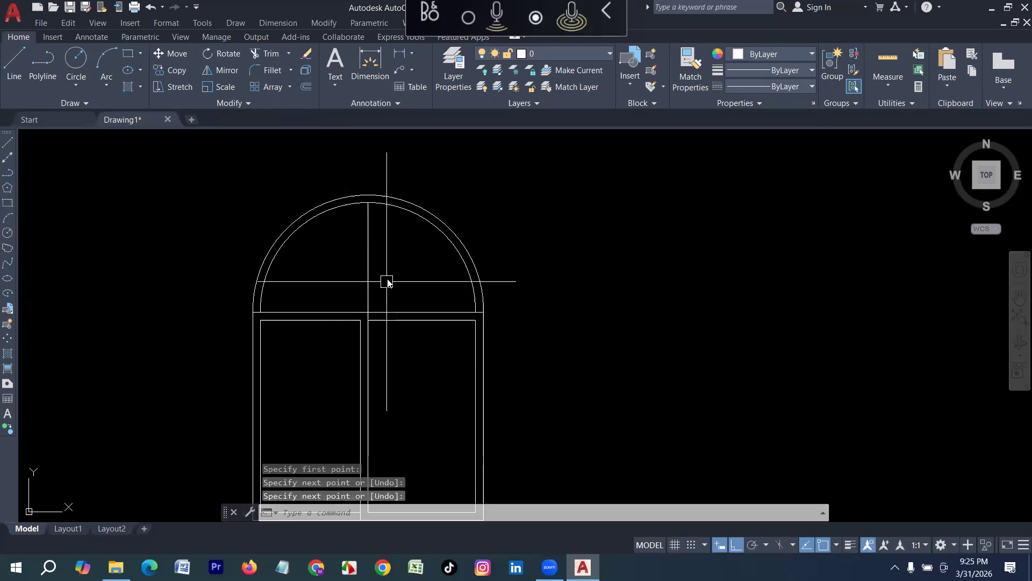
# Offset the arch's vertical centre line .6" to each side.
pyautogui.write('o')
pyautogui.press('Return')
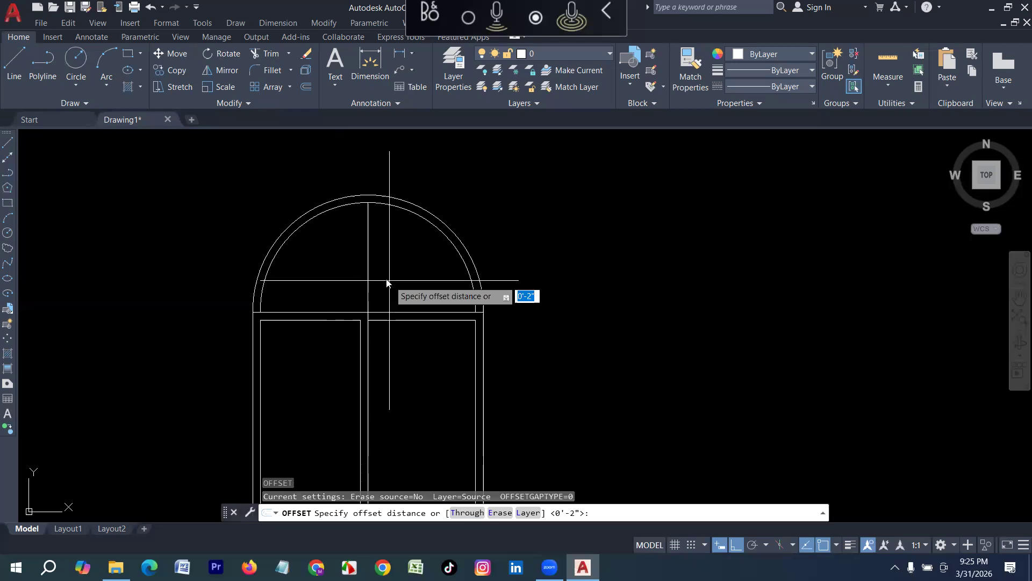
pyautogui.write('.6')
pyautogui.press('Return')
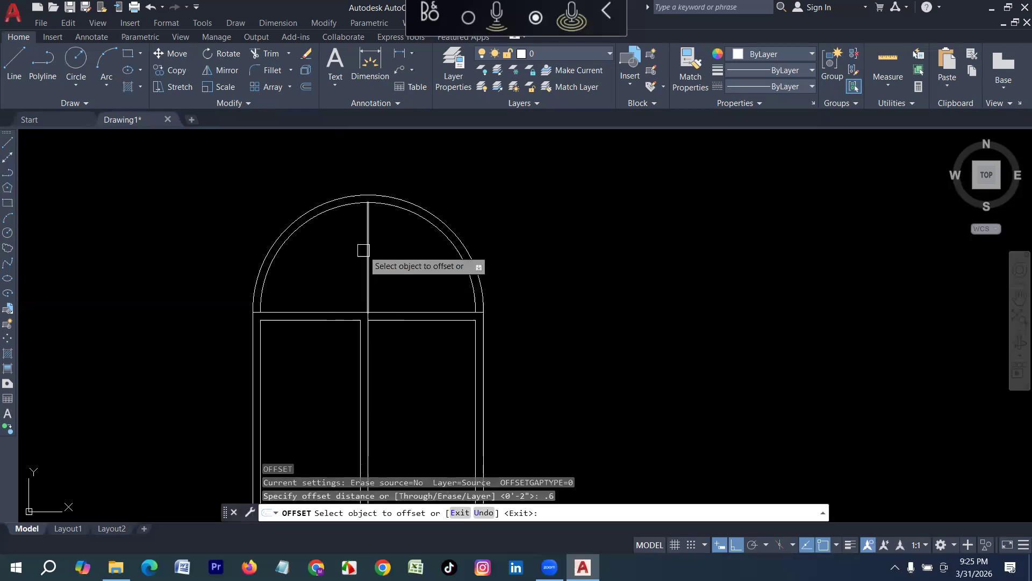
pyautogui.click(363, 250)
pyautogui.click(364, 250)
pyautogui.scroll(4, 368, 251)
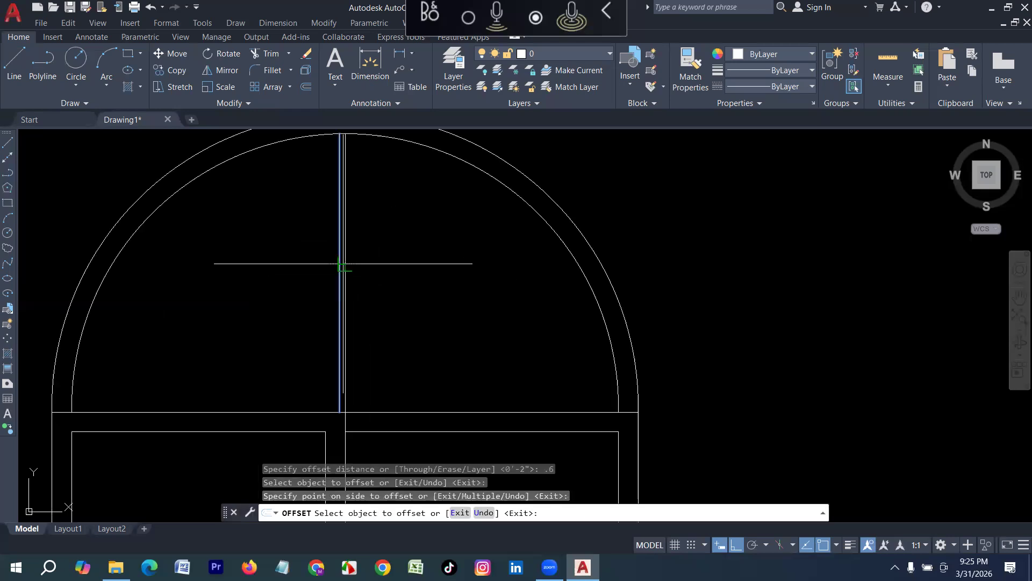
pyautogui.click(365, 269)
pyautogui.scroll(6, 376, 271)
pyautogui.click(260, 290)
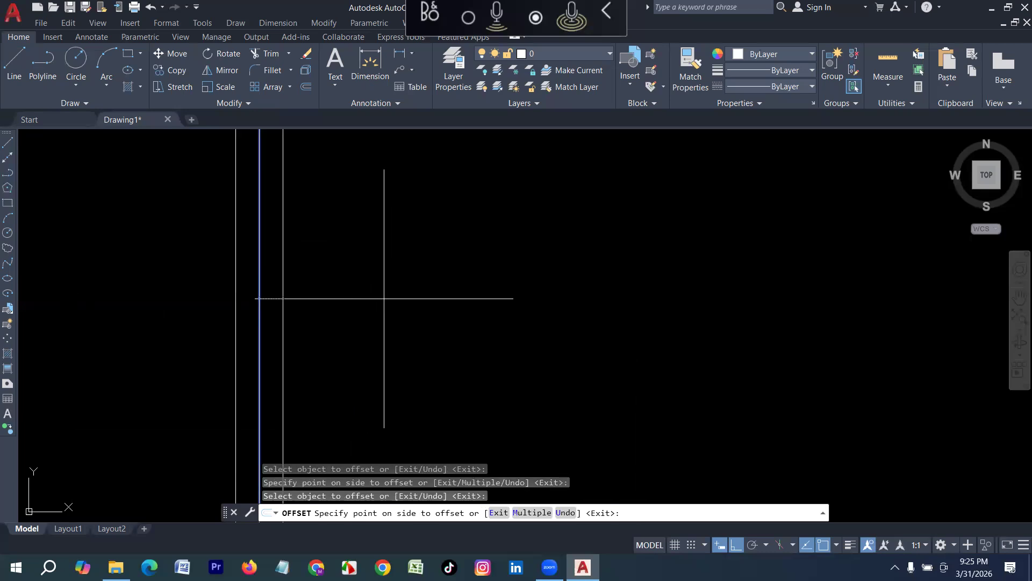
pyautogui.press('Escape')
# Delete the original centre line between the two offset lines in the arch.
pyautogui.click(256, 309)
pyautogui.press('Delete')
pyautogui.scroll(-5, 361, 332)
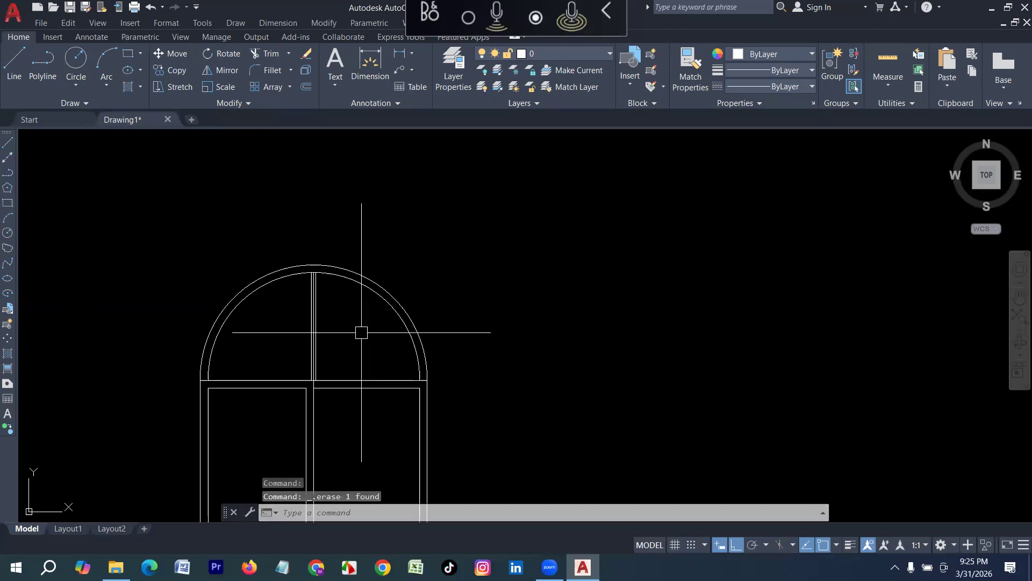
pyautogui.scroll(4, 310, 343)
pyautogui.scroll(2, 310, 342)
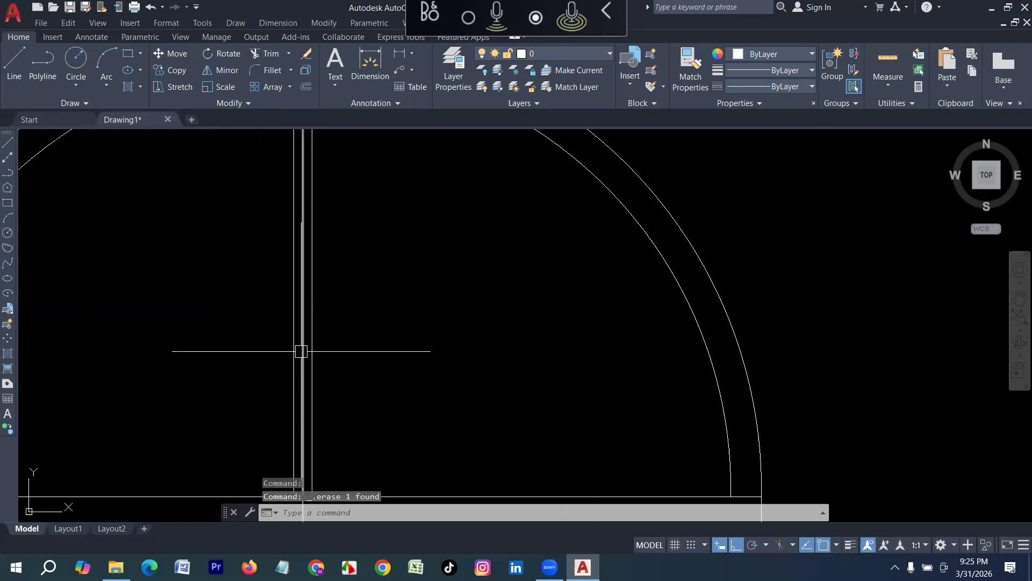
pyautogui.scroll(-4, 357, 380)
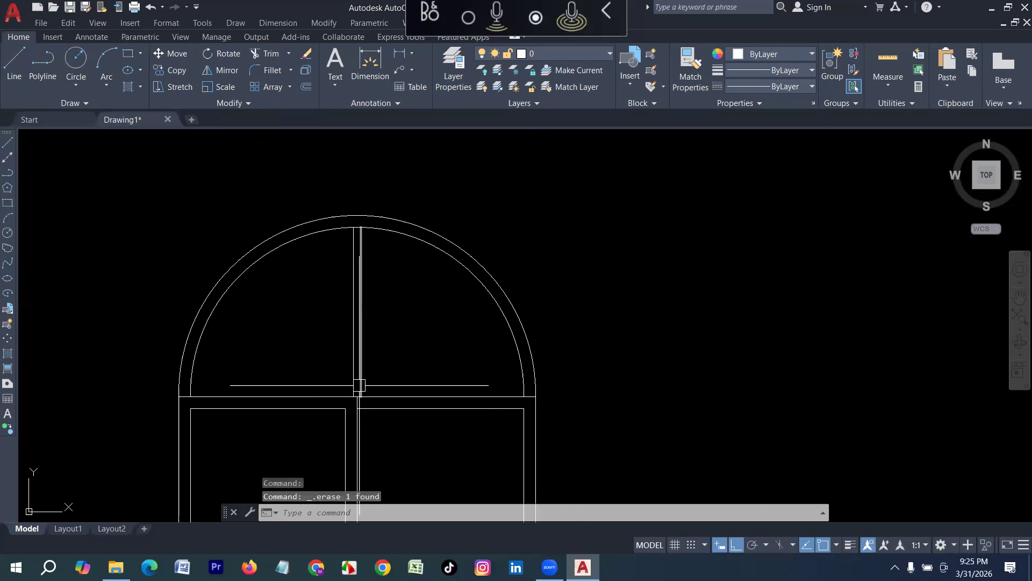
pyautogui.scroll(-2, 290, 297)
pyautogui.moveTo(329, 423); pyautogui.dragTo(317, 355, button='middle')
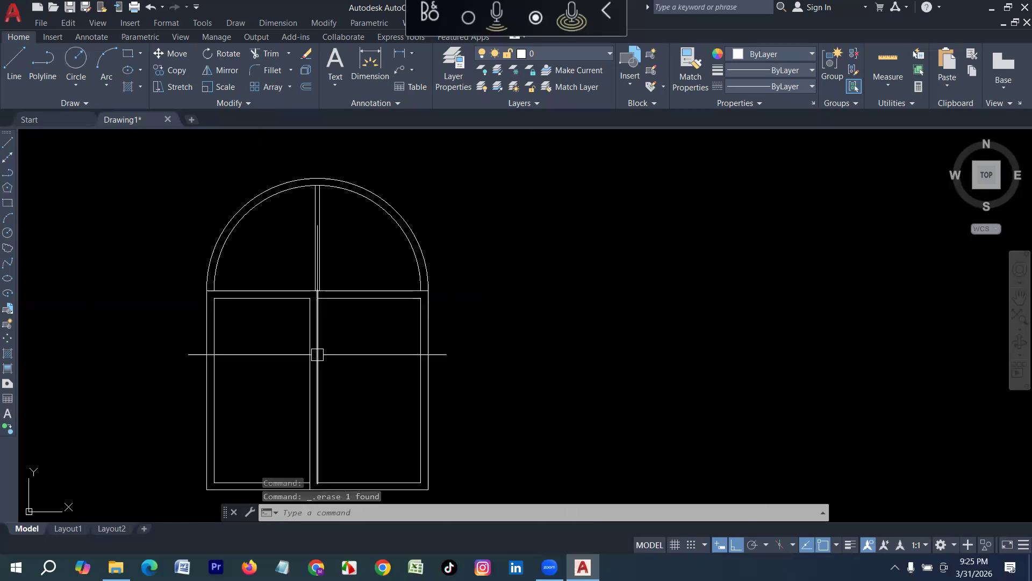
pyautogui.scroll(-2, 307, 324)
pyautogui.scroll(-6, 316, 307)
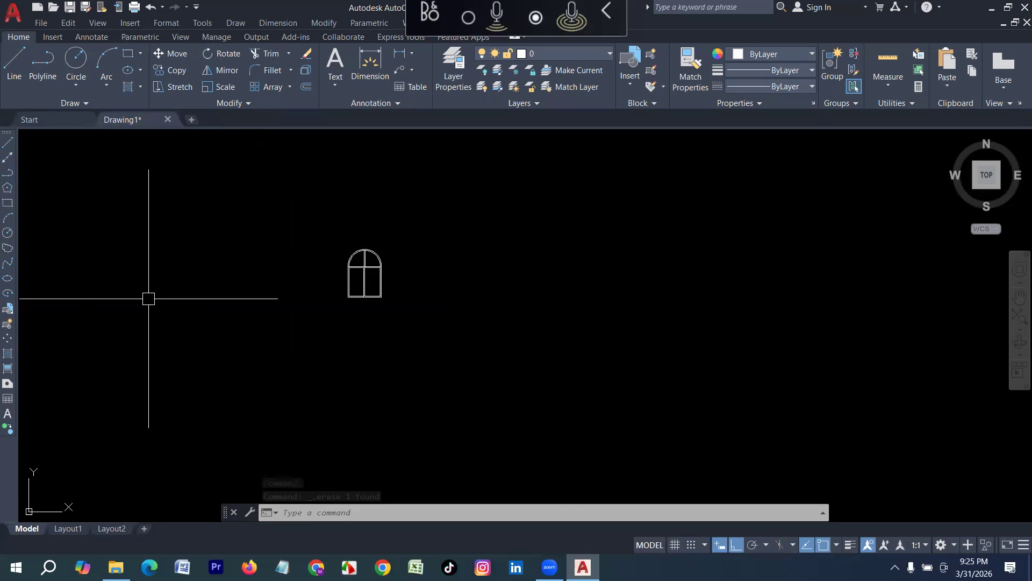
# Draw a large three-point arc bulging downward in the empty space to the left of the arched window.
pyautogui.moveTo(88, 273); pyautogui.dragTo(226, 290, button='middle')
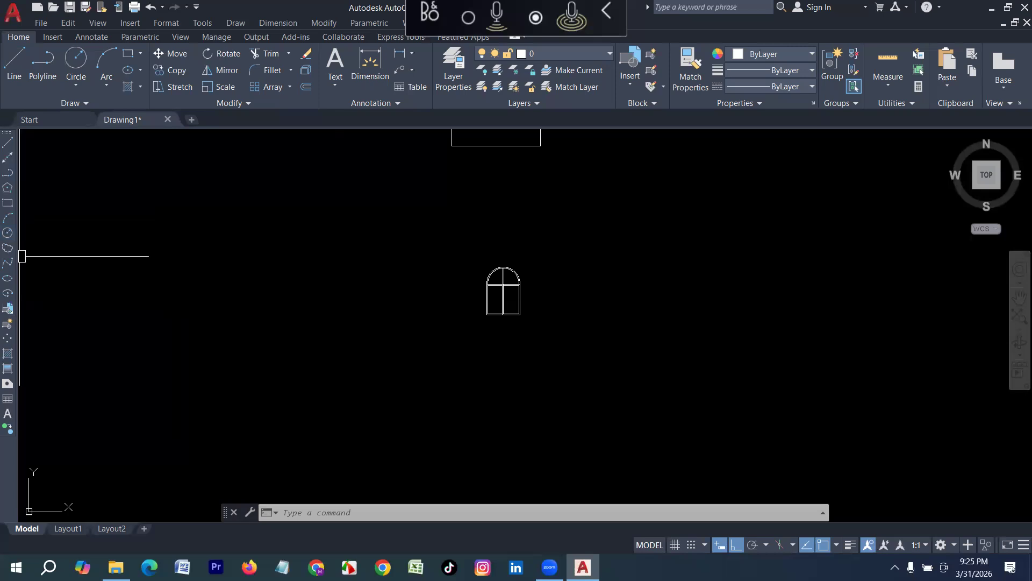
pyautogui.write('ar')
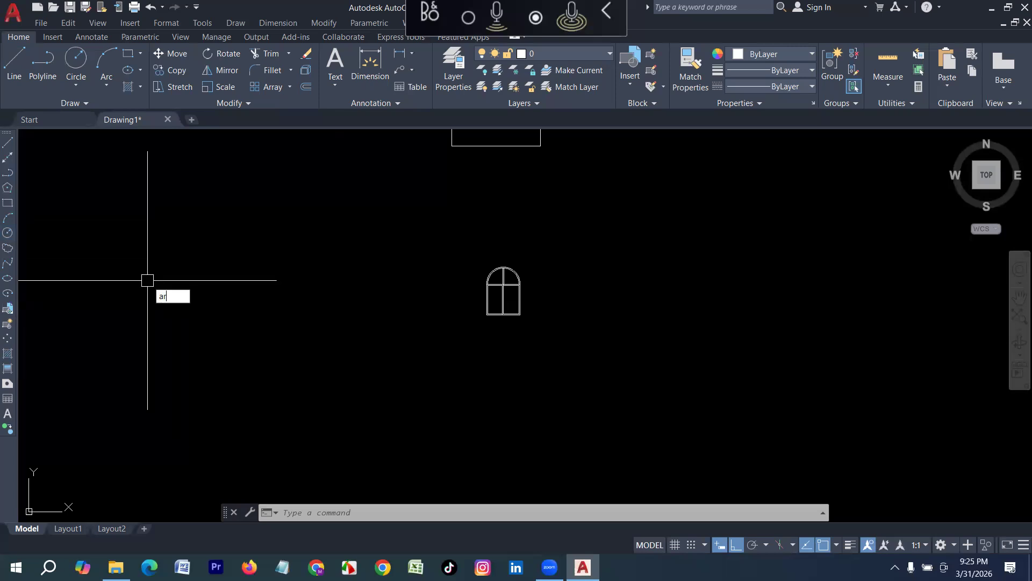
pyautogui.write('c')
pyautogui.press('Return')
pyautogui.click(147, 280)
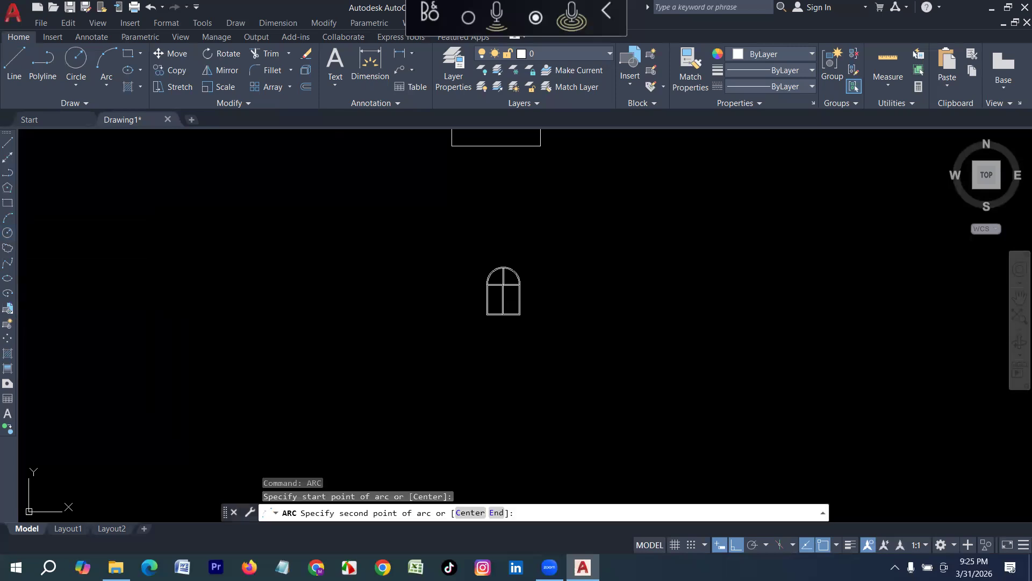
pyautogui.click(355, 271)
pyautogui.click(355, 272)
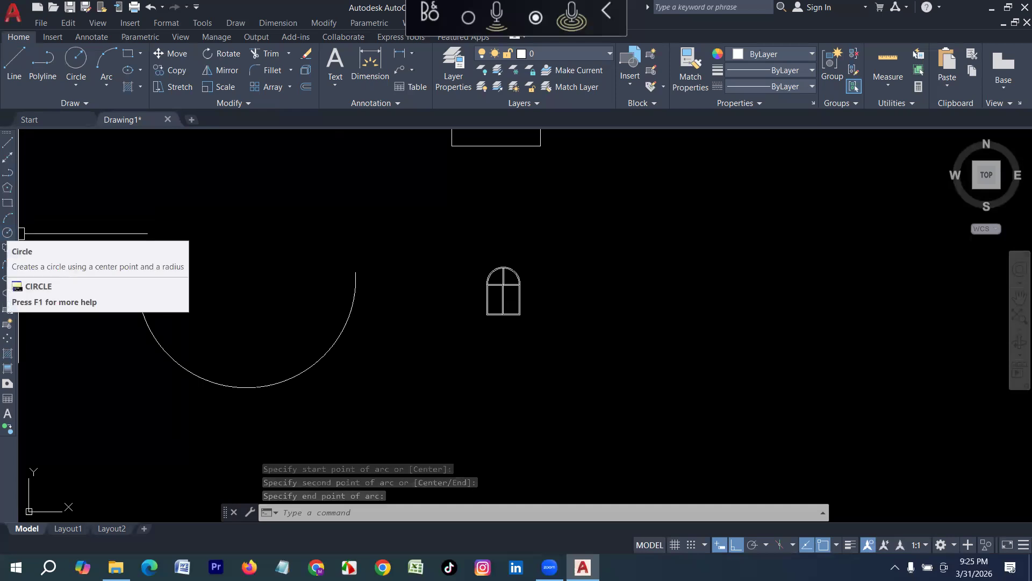
# Draw a circle with a 20" radius in the empty space above the large arc.
pyautogui.write('c')
pyautogui.press('Return')
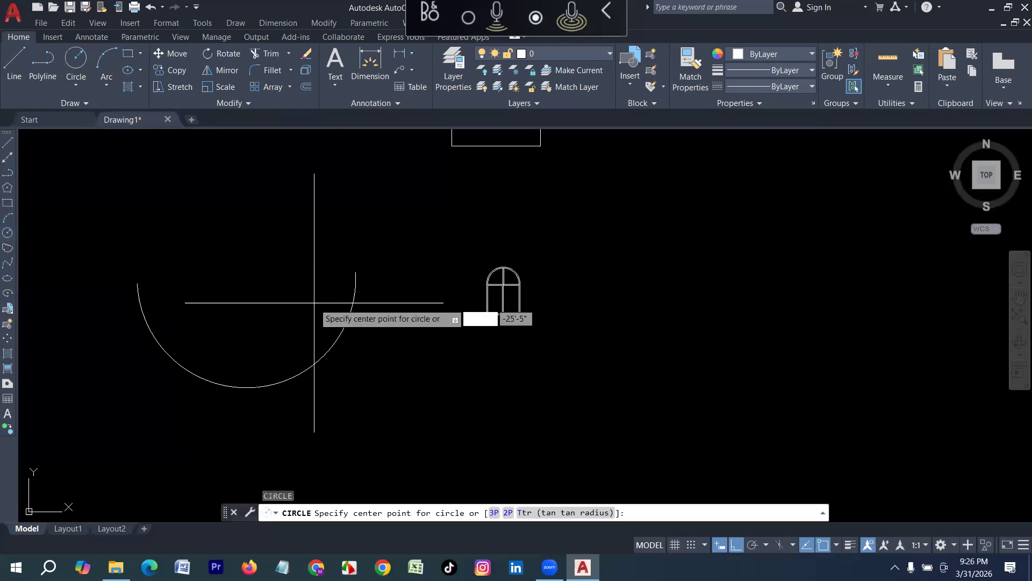
pyautogui.moveTo(220, 168); pyautogui.dragTo(271, 340, button='middle')
pyautogui.click(272, 337)
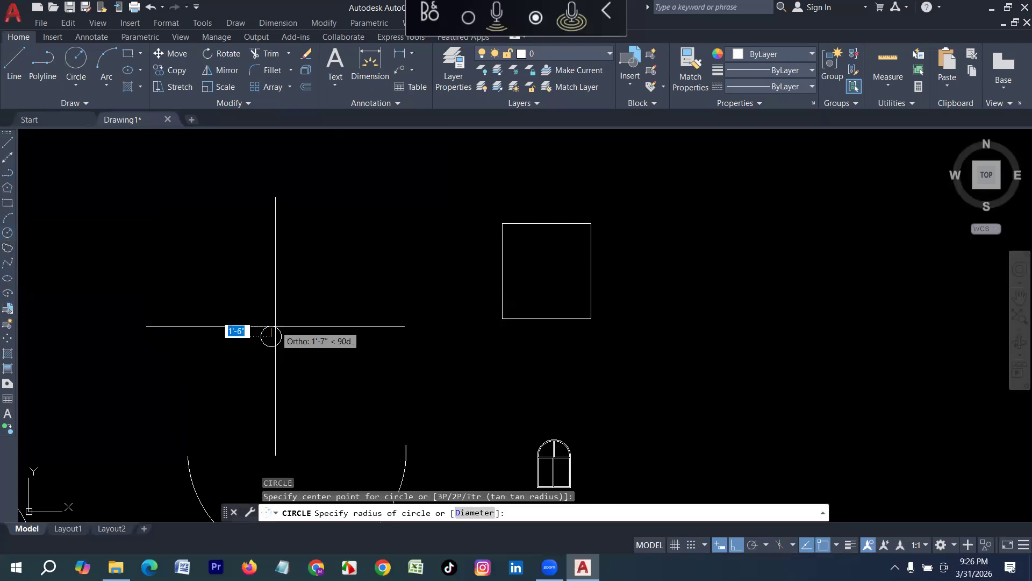
pyautogui.scroll(6, 275, 326)
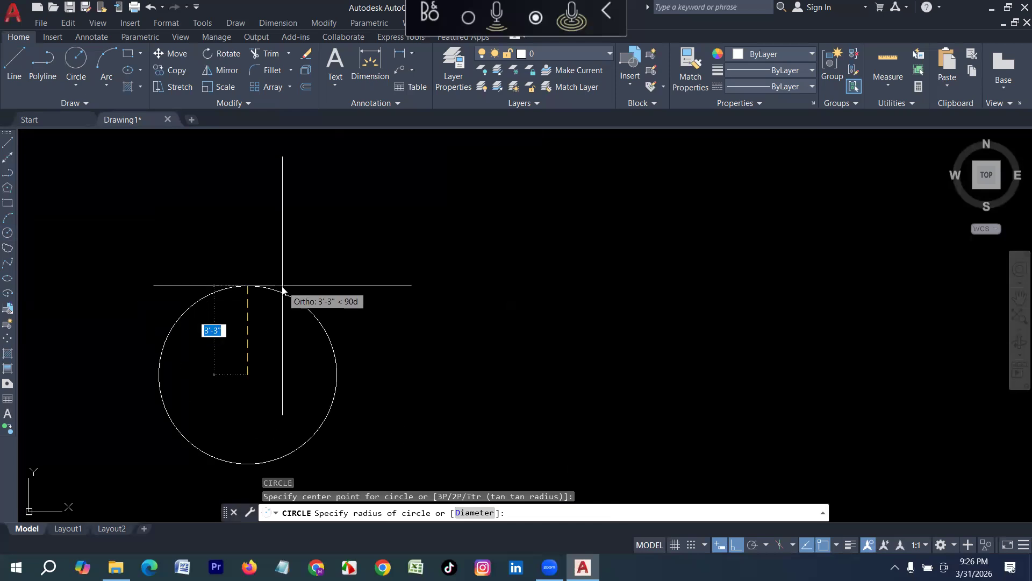
pyautogui.write('20')
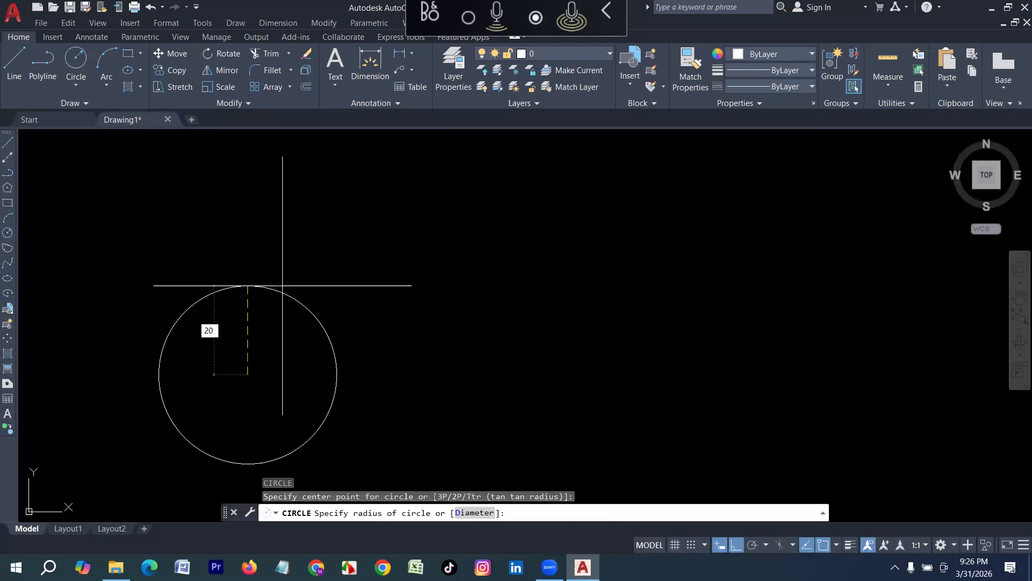
pyautogui.press('Return')
pyautogui.scroll(4, 243, 389)
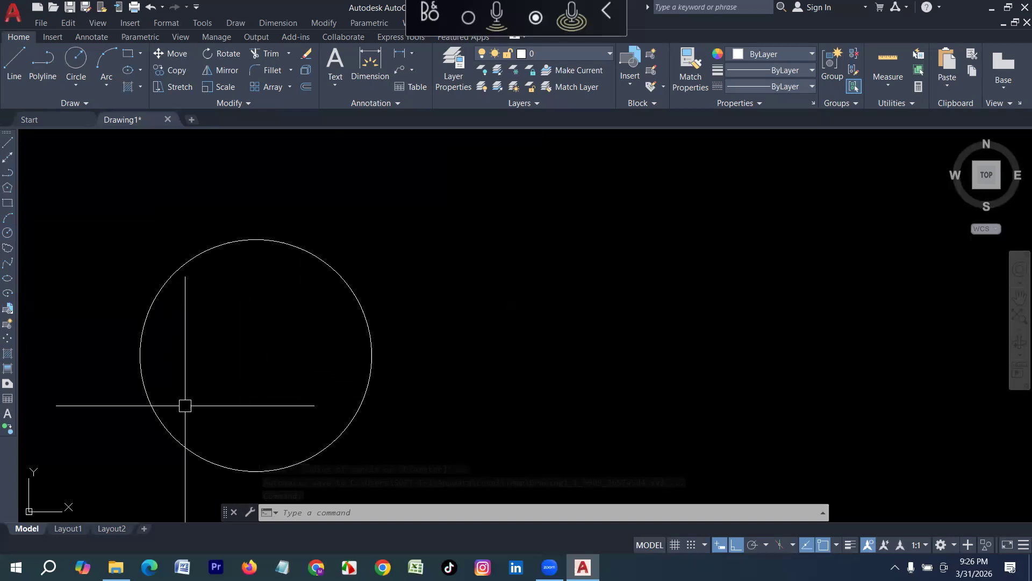
# Offset the 20" radius circle 3" inward.
pyautogui.write('o')
pyautogui.press('Return')
pyautogui.write('3')
pyautogui.press('Return')
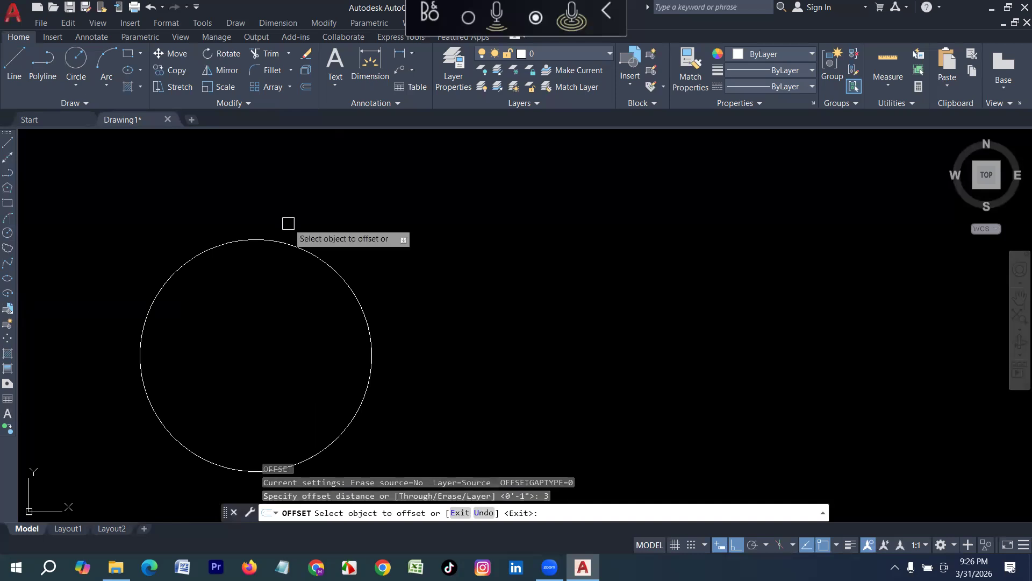
pyautogui.click(276, 241)
pyautogui.click(223, 350)
pyautogui.press('Escape')
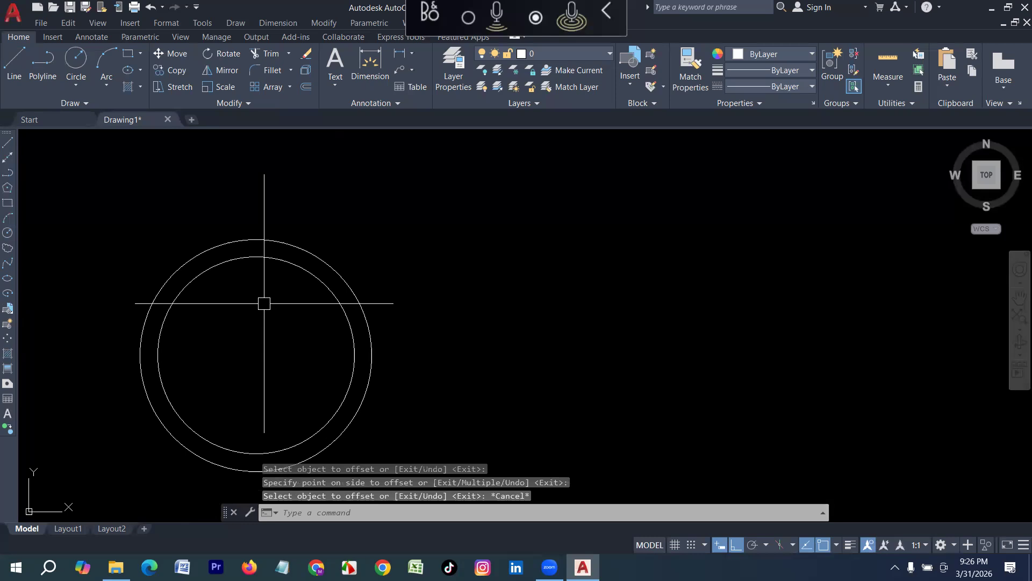
pyautogui.press('Escape')
# Place a solid donut with inside diameter 0 and outside diameter 3" just inside the top of the inner circle.
pyautogui.write('d')
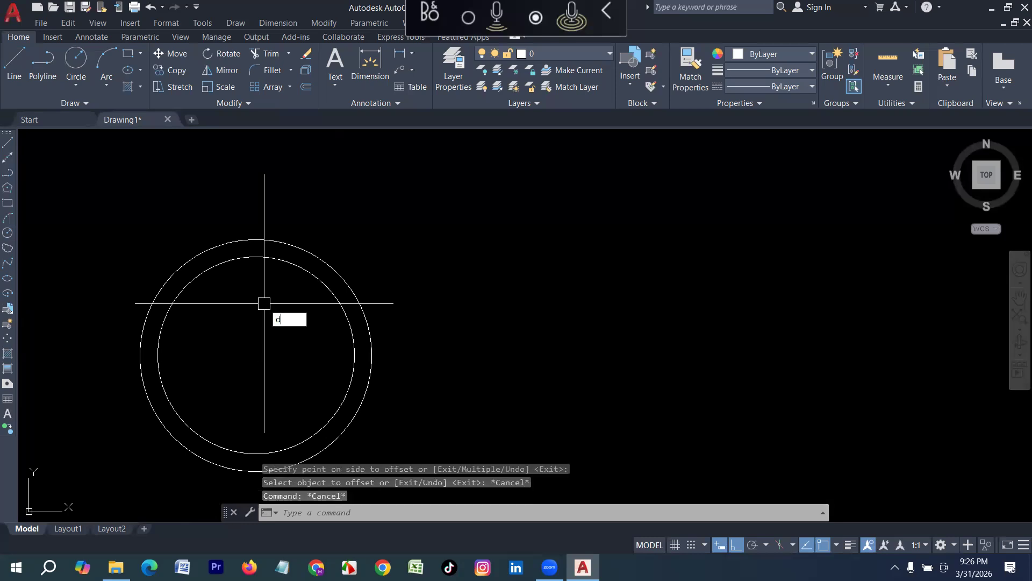
pyautogui.write('o')
pyautogui.press('Return')
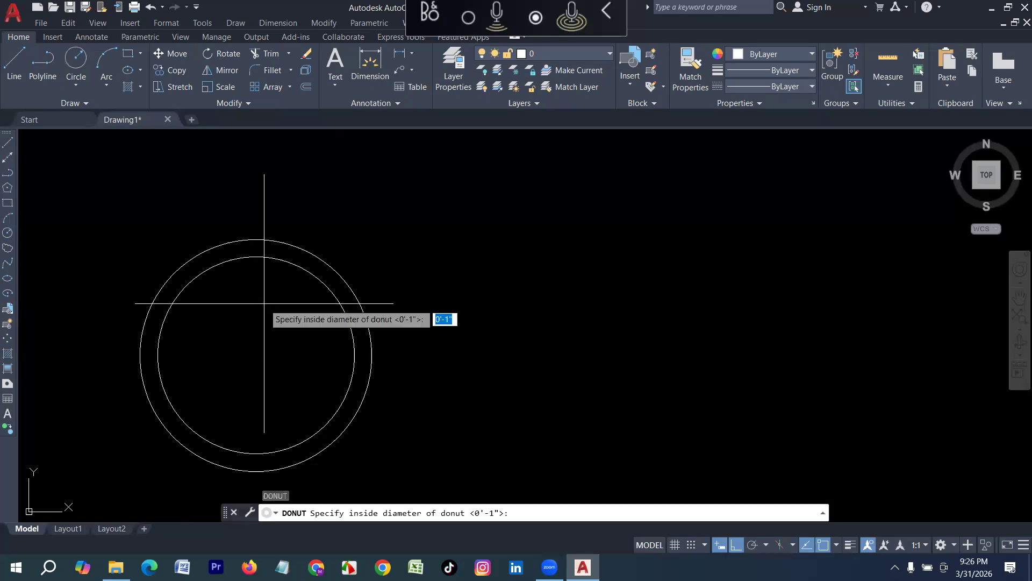
pyautogui.write('0')
pyautogui.press('Return')
pyautogui.write('3')
pyautogui.press('Return')
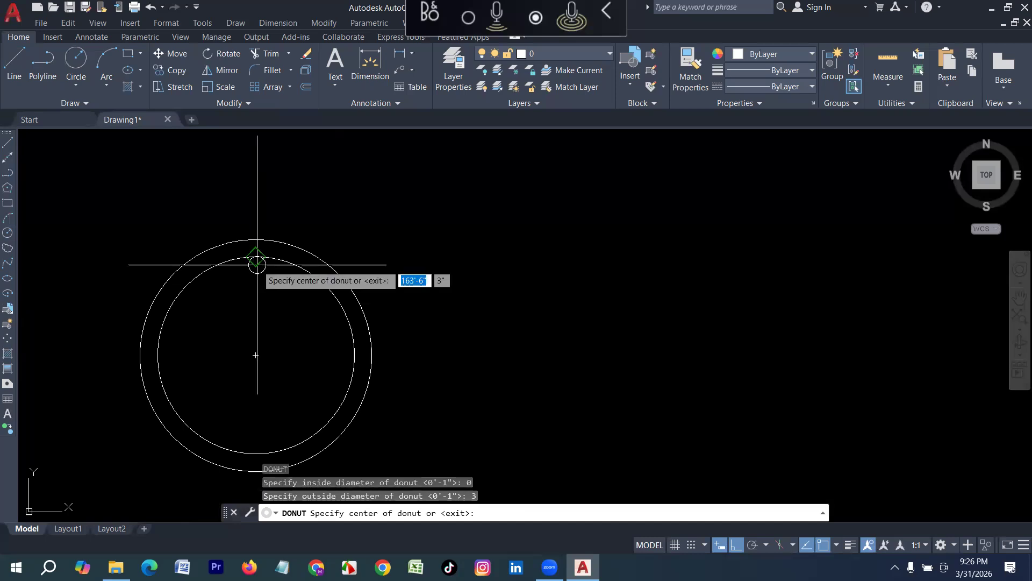
pyautogui.scroll(2, 254, 263)
pyautogui.click(250, 262)
pyautogui.scroll(-6, 294, 238)
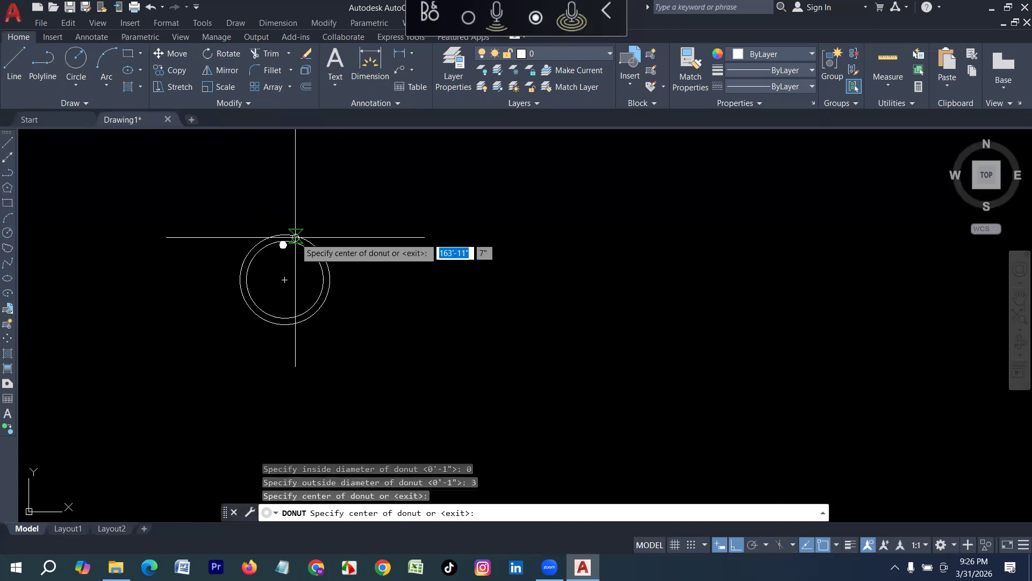
pyautogui.press('Escape')
pyautogui.scroll(2, 298, 245)
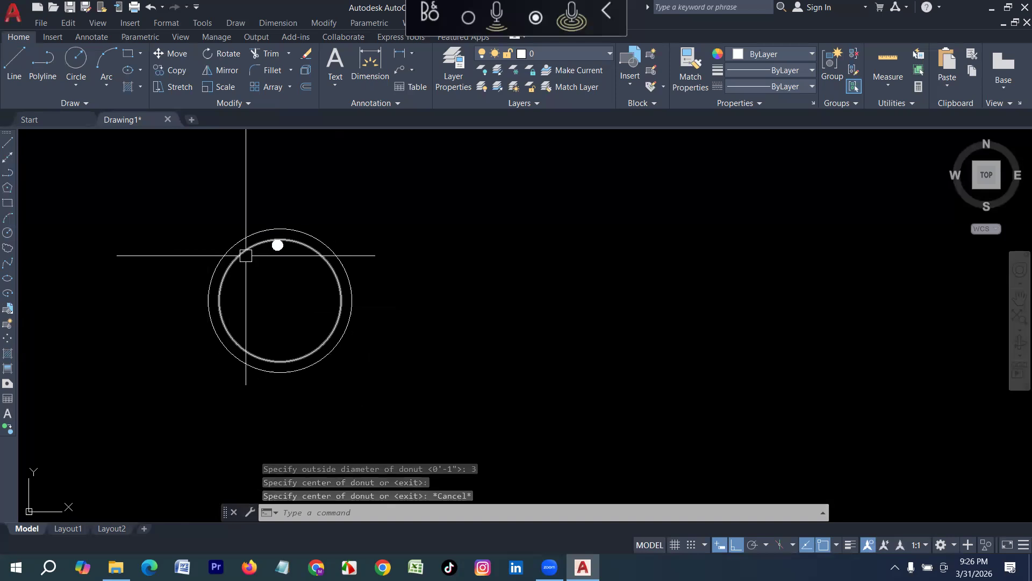
pyautogui.press('Escape')
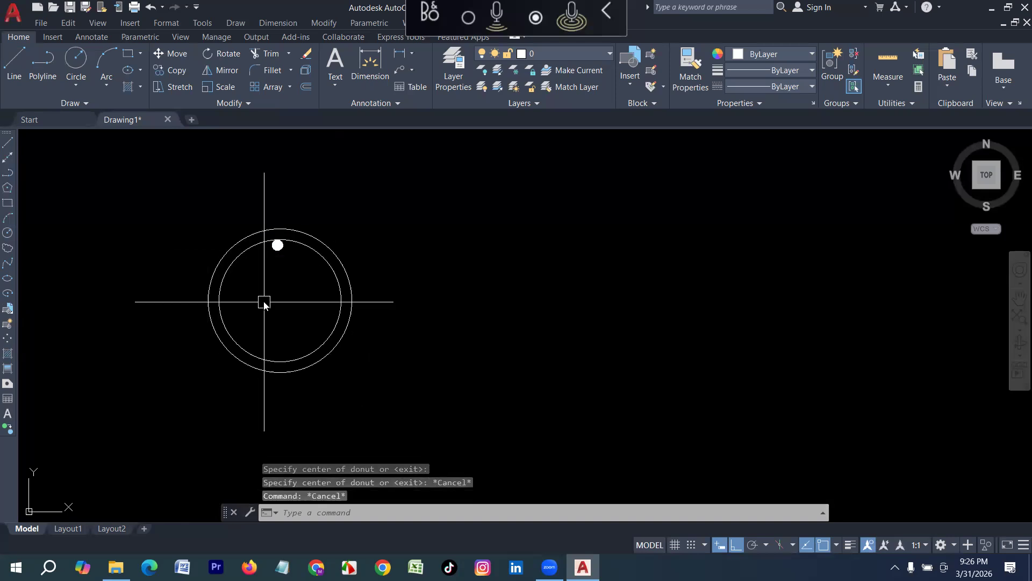
pyautogui.write('AR')
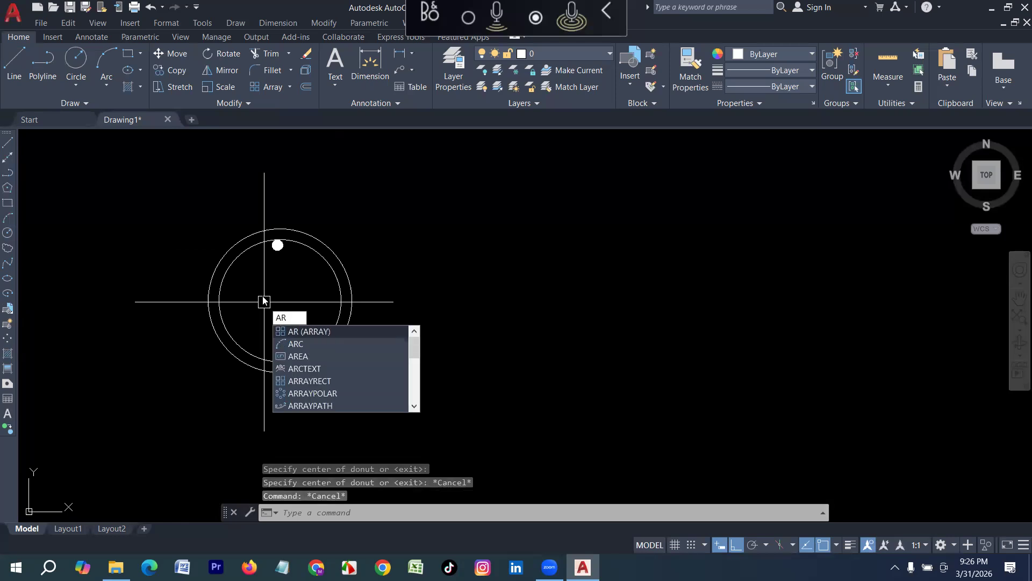
pyautogui.press('Return')
pyautogui.scroll(4, 266, 264)
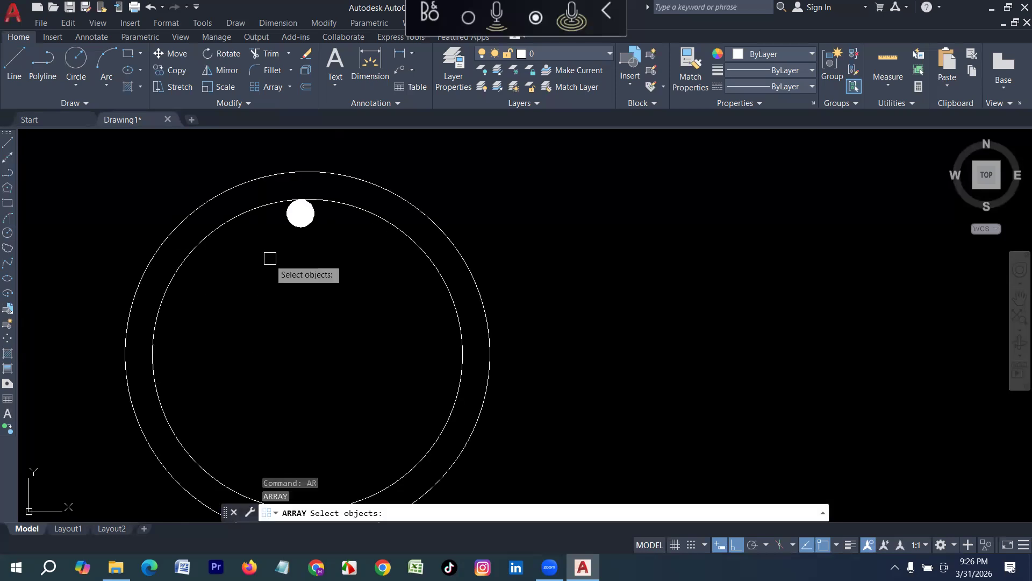
pyautogui.click(294, 224)
pyautogui.press('Return')
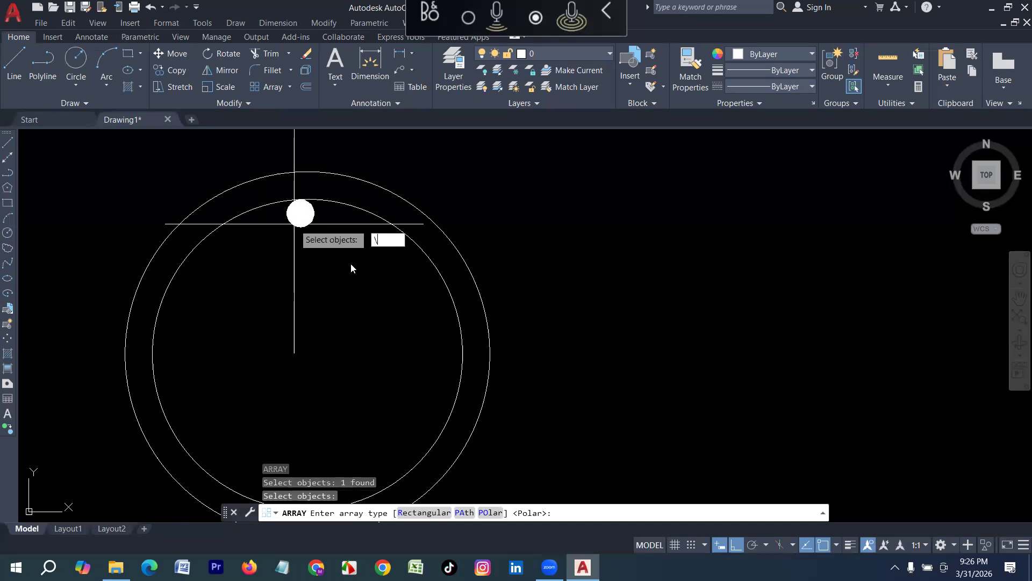
pyautogui.press('Escape')
pyautogui.scroll(-4, 305, 277)
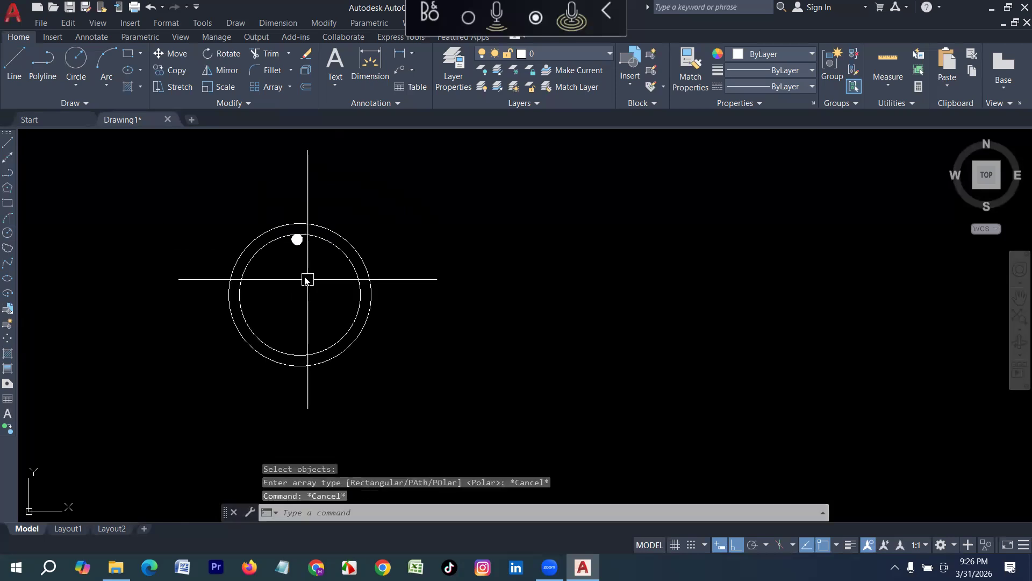
# Create a polar array of the solid donut around the common center of the two circles.
pyautogui.write('ar')
pyautogui.press('Return')
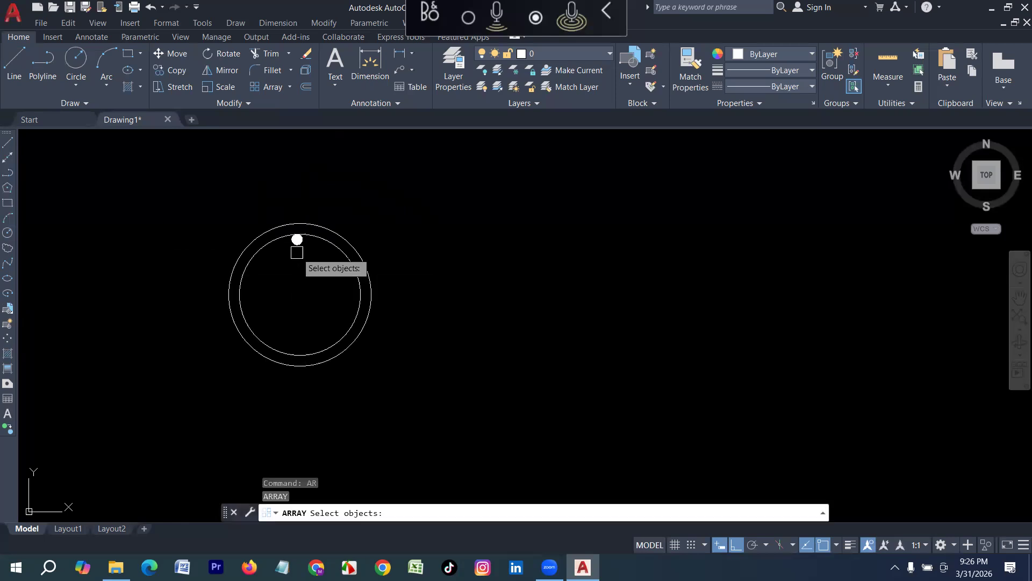
pyautogui.scroll(2, 297, 252)
pyautogui.click(298, 242)
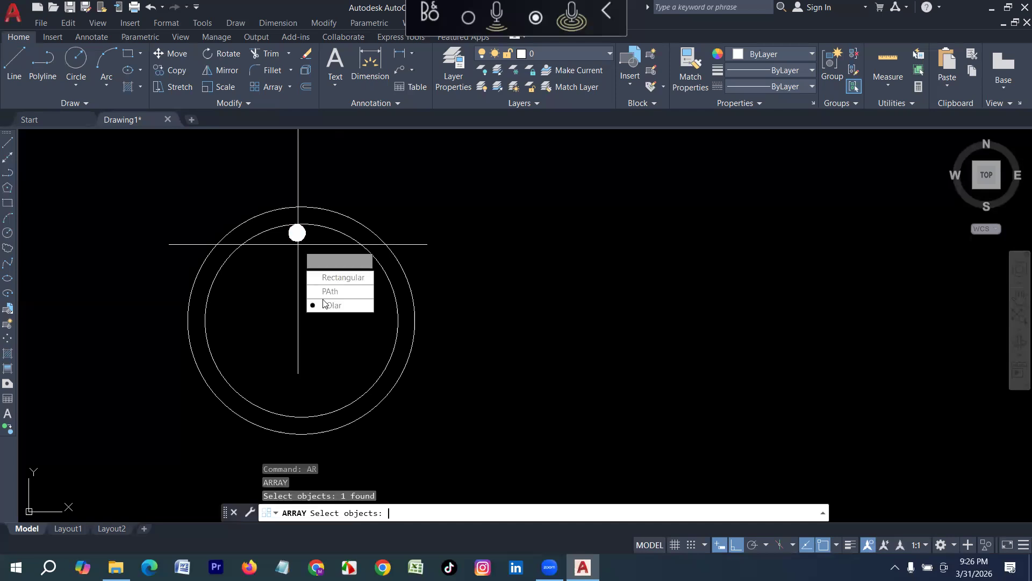
pyautogui.press('Return')
pyautogui.write('PO')
pyautogui.press('Return')
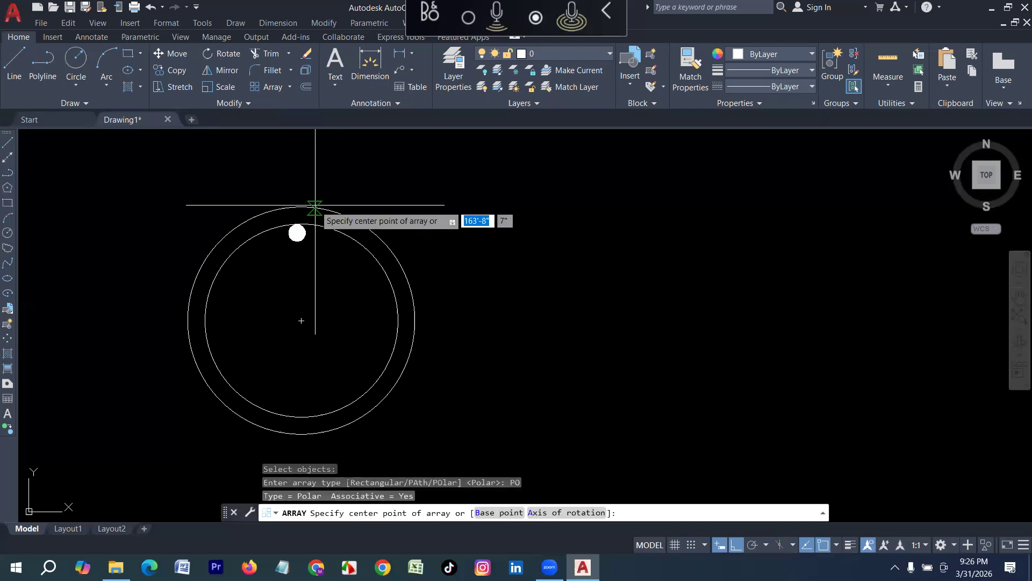
pyautogui.click(301, 321)
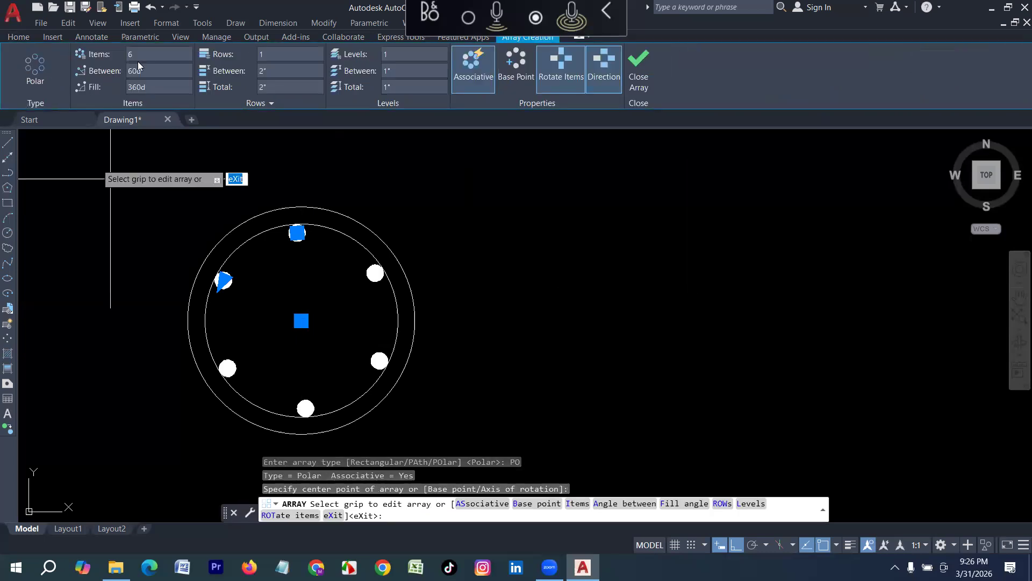
# Try the polar array of donuts with 8 items and with 10 items.
pyautogui.click(109, 58)
pyautogui.write('8')
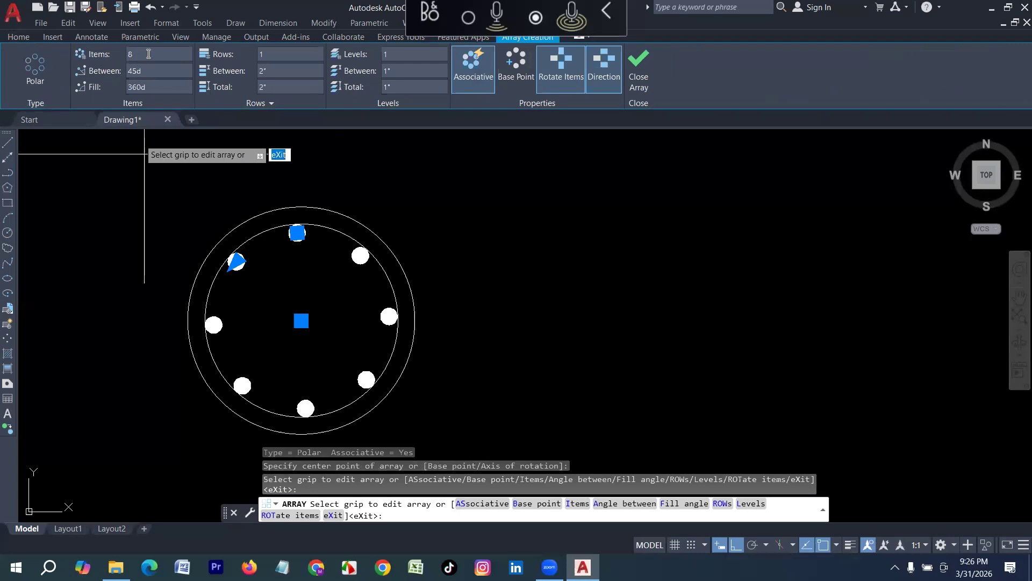
pyautogui.click(91, 60)
pyautogui.write('1')
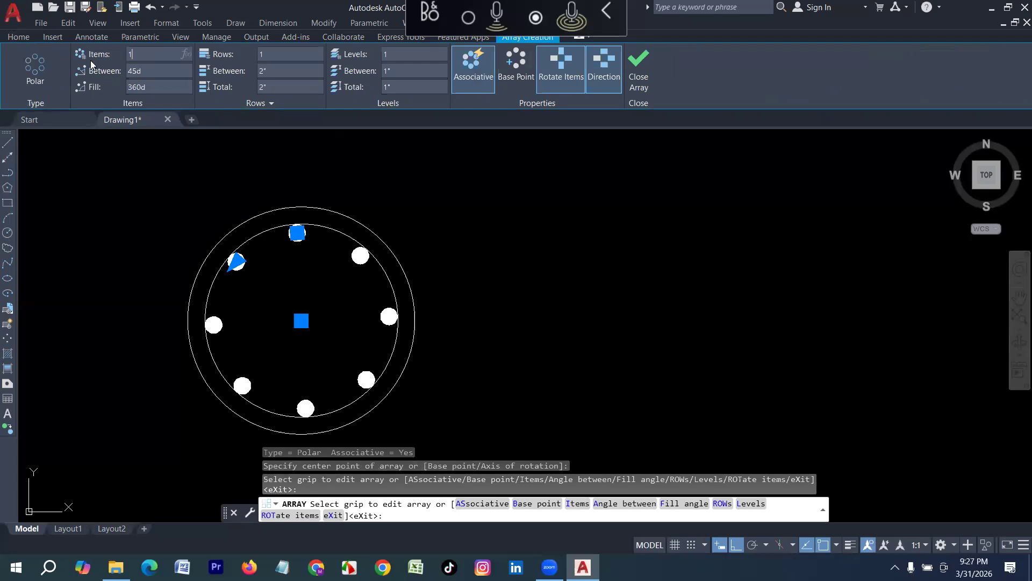
pyautogui.write('0')
pyautogui.press('Return')
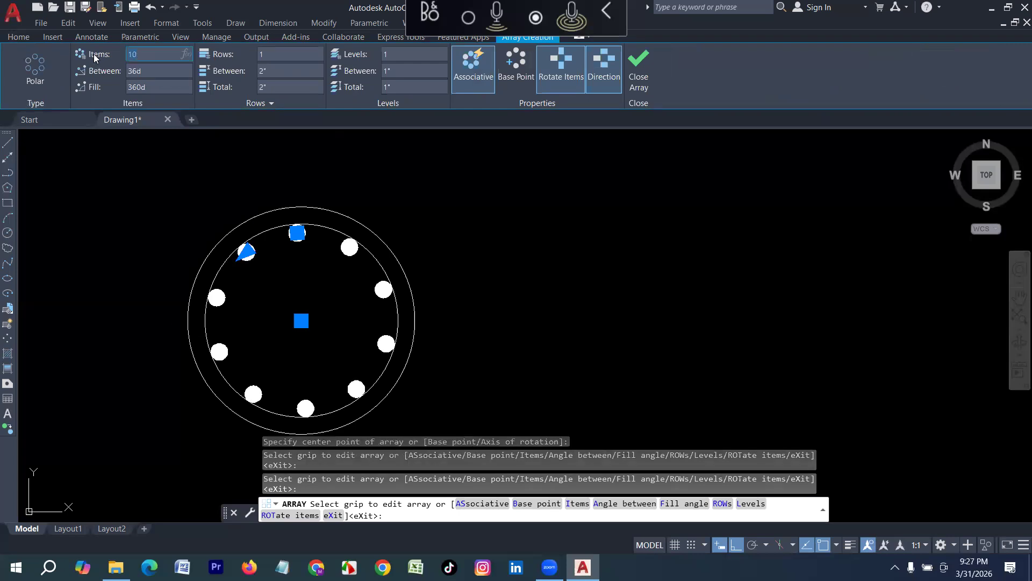
# Set the donut array's item count to 6 and finish the array.
pyautogui.write('6')
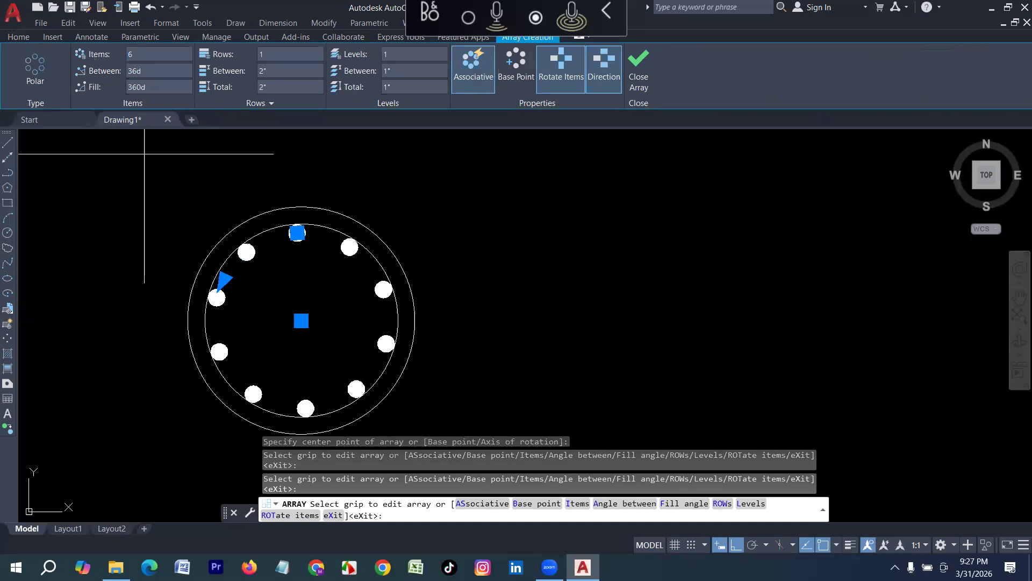
pyautogui.press('Escape')
pyautogui.scroll(-4, 229, 227)
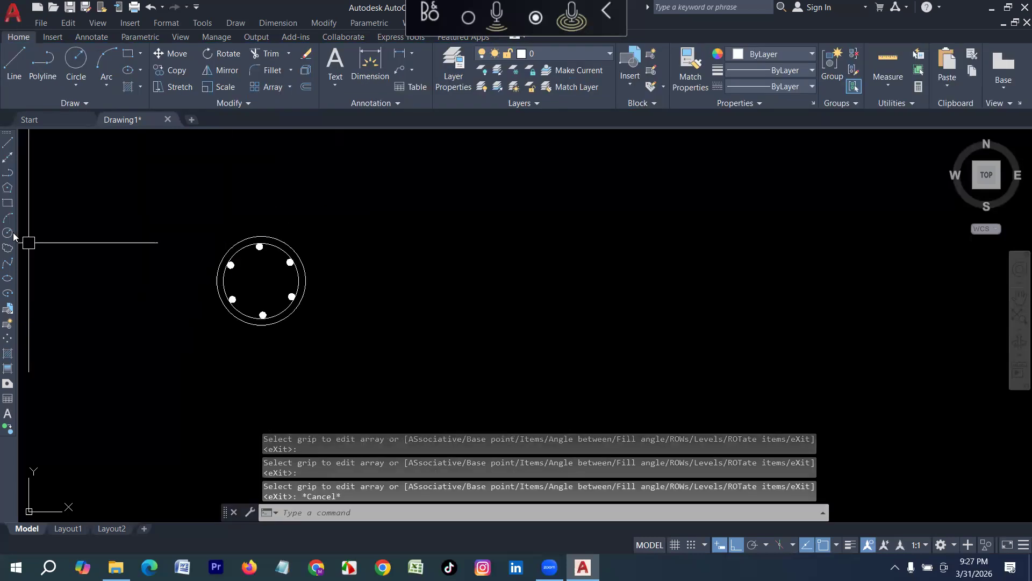